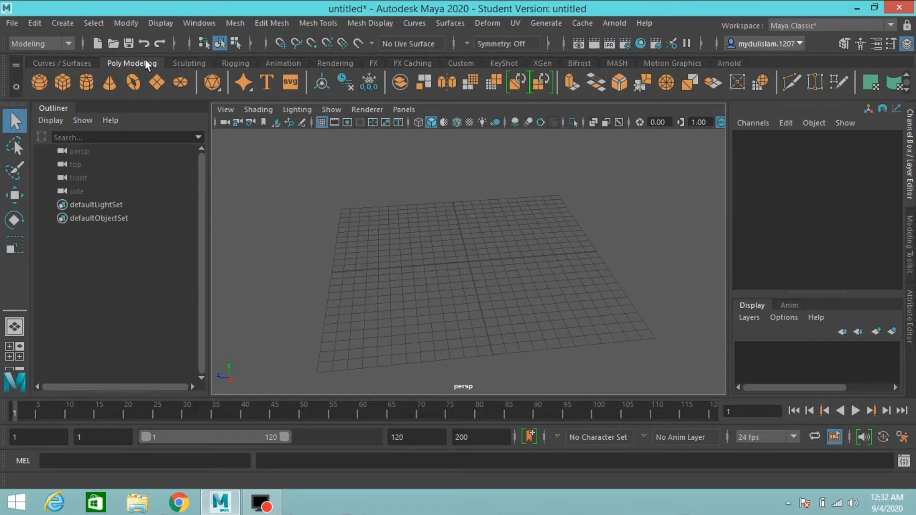
In the front view, draw a grid-snapped Bezier curve from X 5, Y 1 to X 3, Y 3, with a vertical tangent at its upper end.
{"action": "left_click", "coordinate": [89, 24]}
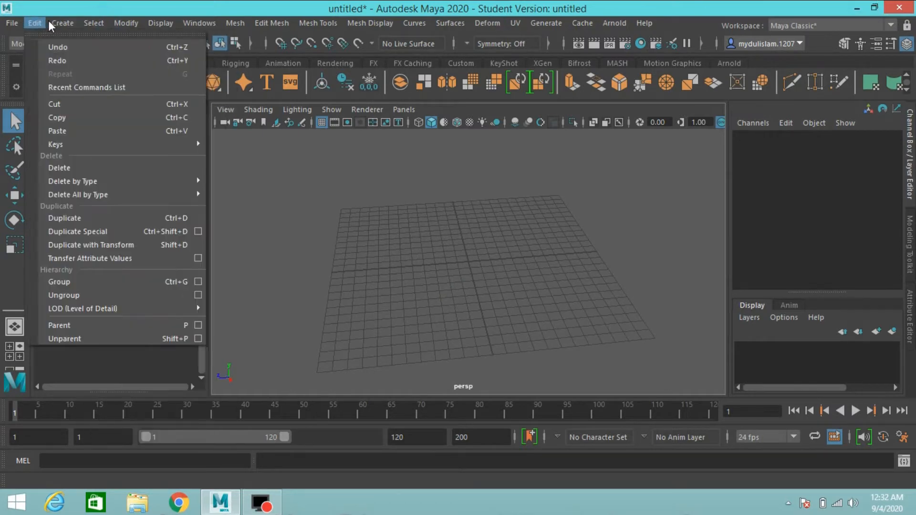
{"action": "left_click", "coordinate": [52, 21]}
{"action": "left_click", "coordinate": [52, 21]}
{"action": "mouse_move", "coordinate": [187, 126]}
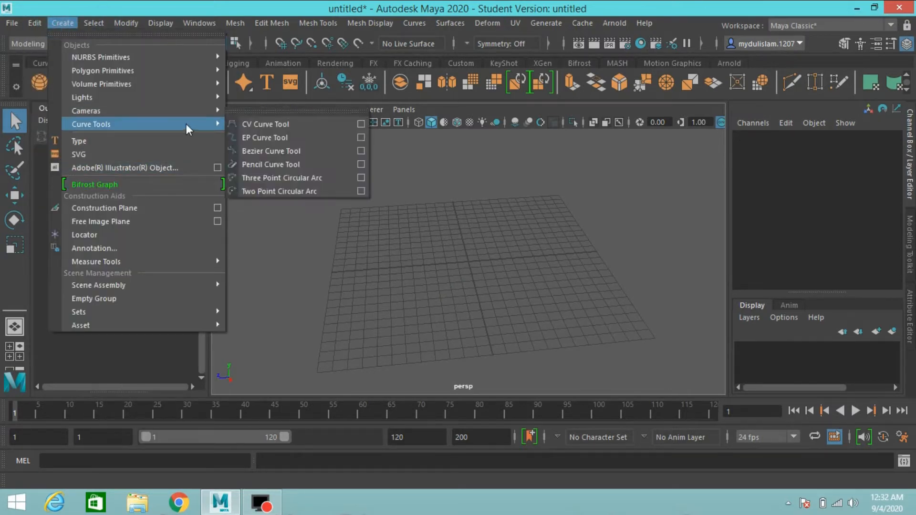
{"action": "left_click", "coordinate": [281, 150]}
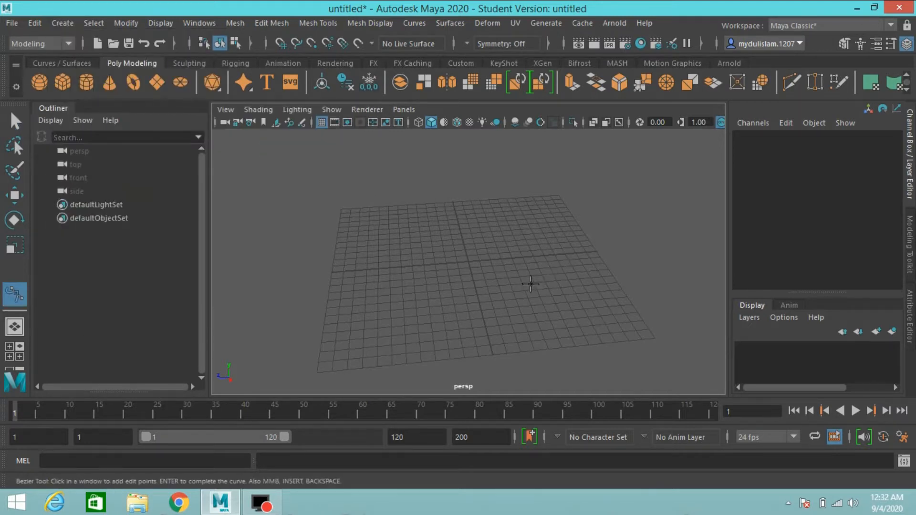
{"action": "key", "text": "space"}
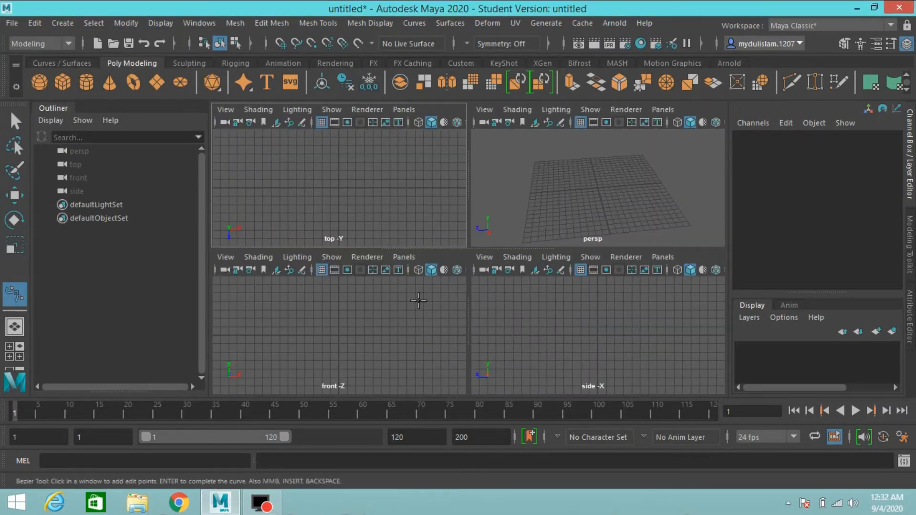
{"action": "key", "text": "space"}
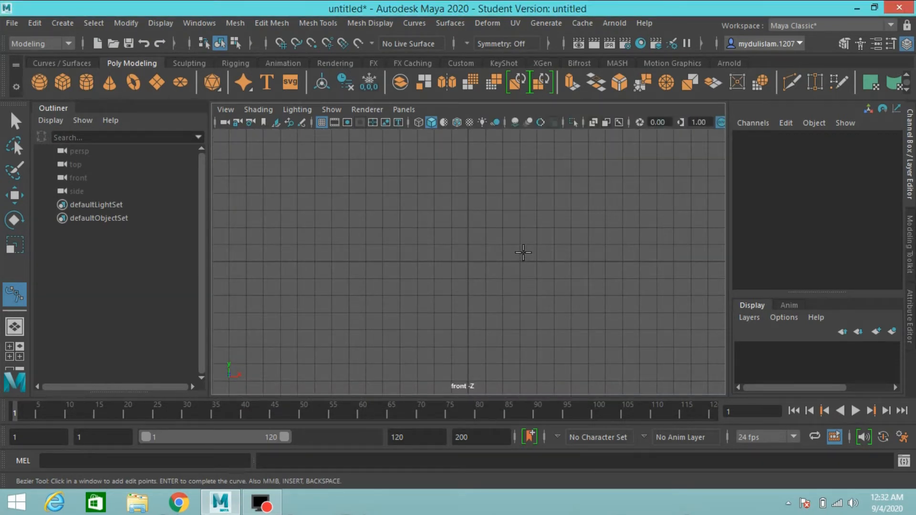
{"action": "key", "text": "x"}
{"action": "left_click", "coordinate": [553, 245]}
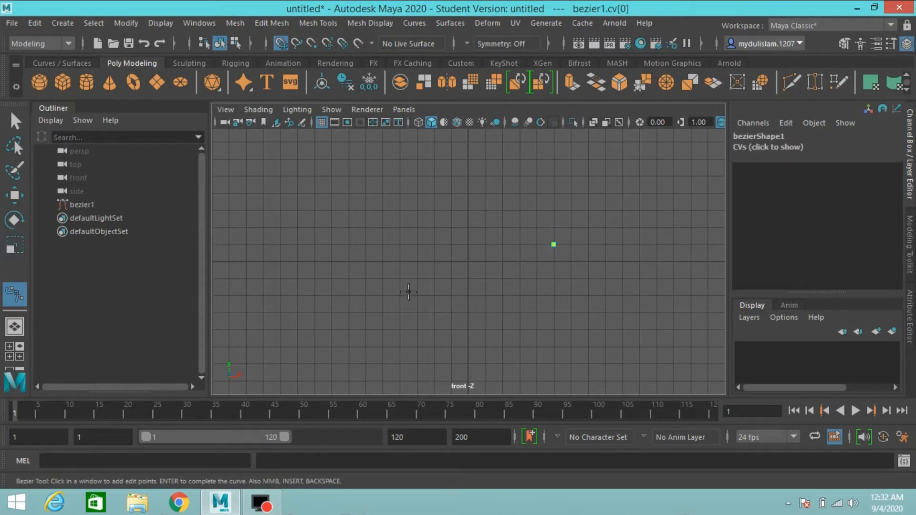
{"action": "left_click", "coordinate": [280, 43]}
{"action": "key", "text": "x"}
{"action": "left_click_drag", "start_coordinate": [519, 209], "coordinate": [523, 180]}
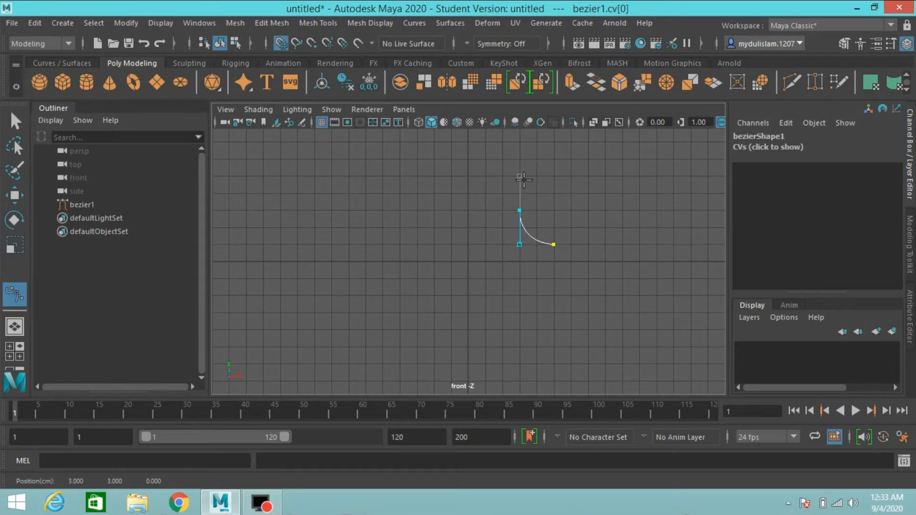
{"action": "left_click_drag", "start_coordinate": [523, 180], "coordinate": [525, 180]}
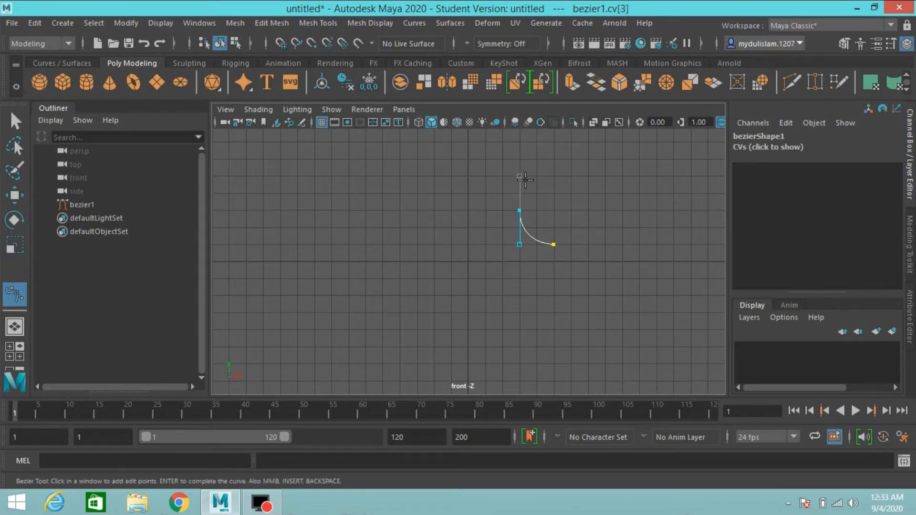
{"action": "key", "text": "q"}
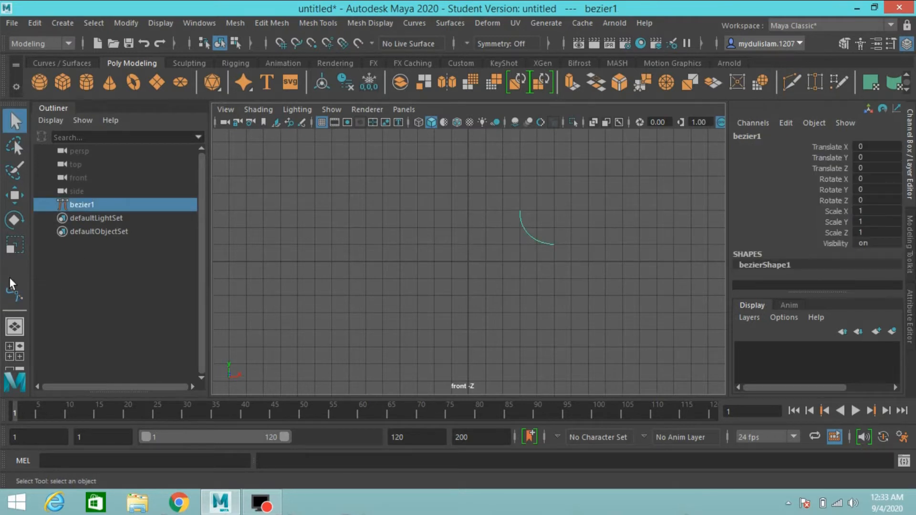
Draw a straight grid-snapped Bezier line from the vertical axis at Y 3 to the upper end of the arc.
{"action": "left_click", "coordinate": [15, 294]}
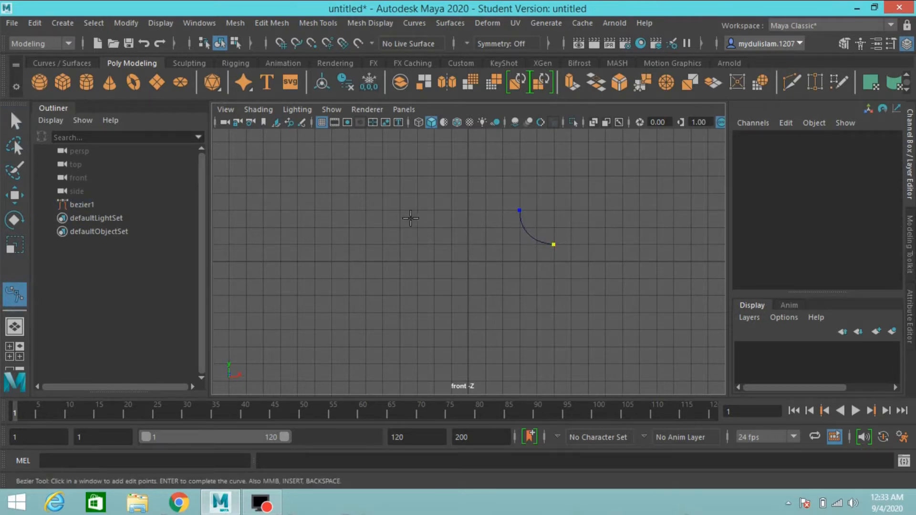
{"action": "left_click", "coordinate": [468, 210]}
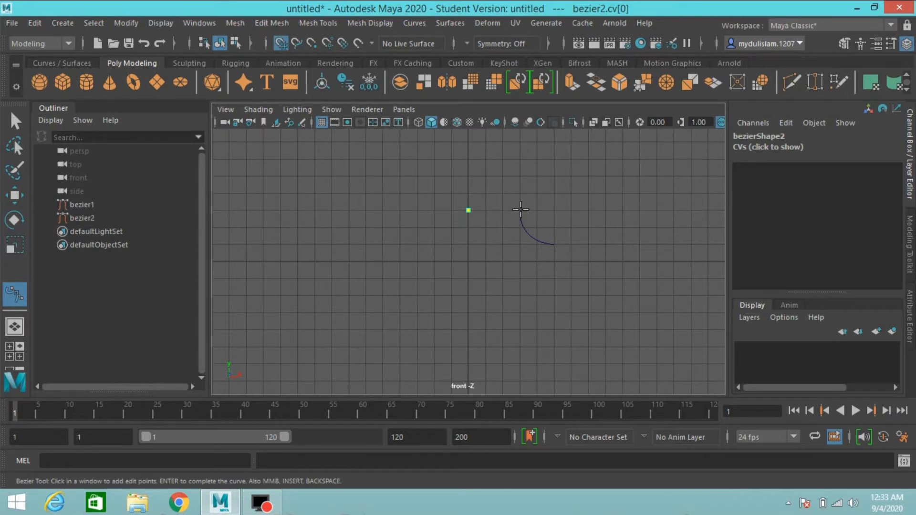
{"action": "left_click", "coordinate": [520, 210]}
{"action": "key", "text": "Return"}
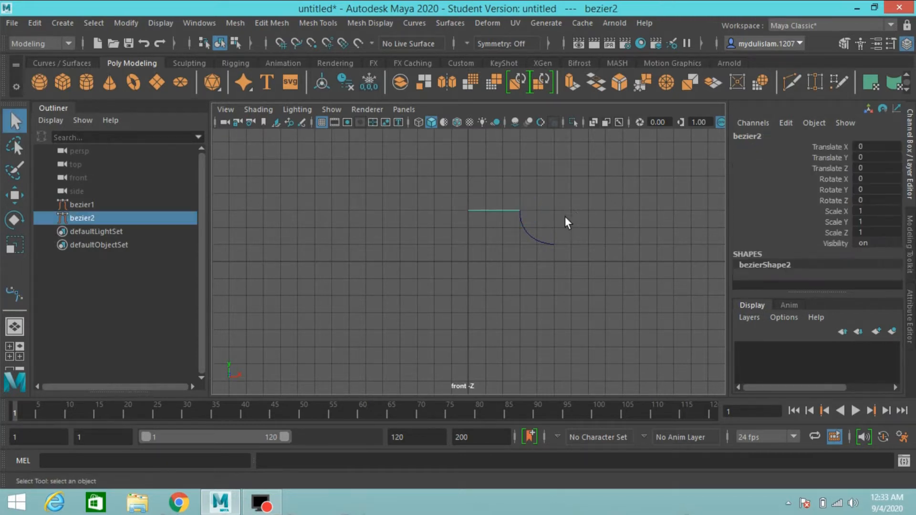
Attach the line and arc using Blend with Insert knot on and Keep originals off, and delete the leftover bezier2 node.
{"action": "left_click_drag", "start_coordinate": [489, 193], "coordinate": [551, 238]}
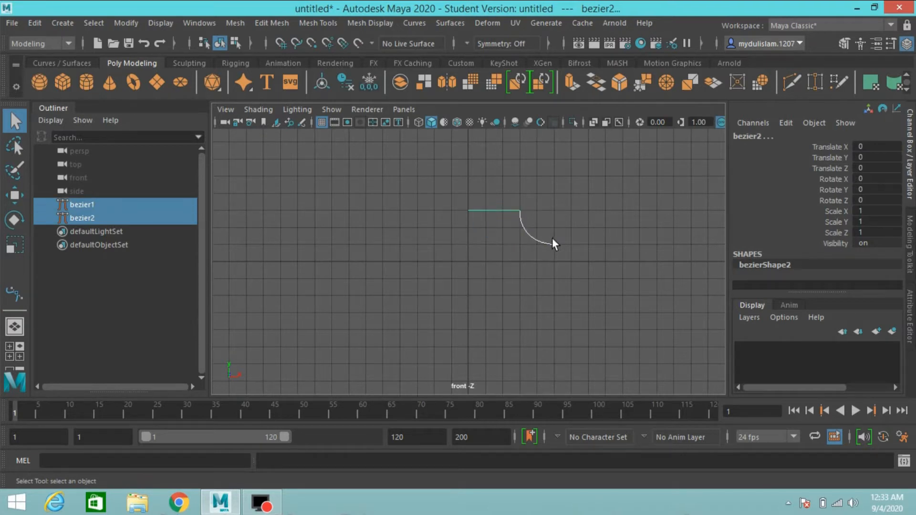
{"action": "left_click", "coordinate": [415, 24]}
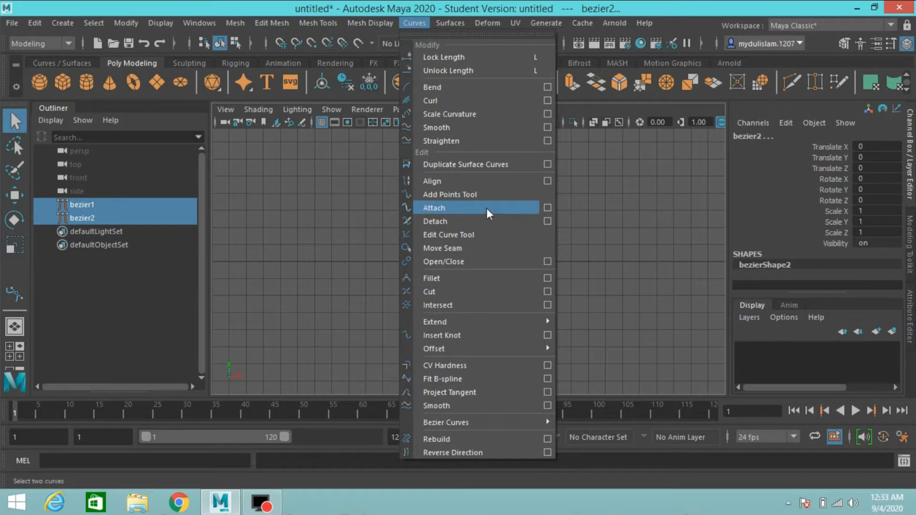
{"action": "left_click", "coordinate": [547, 208]}
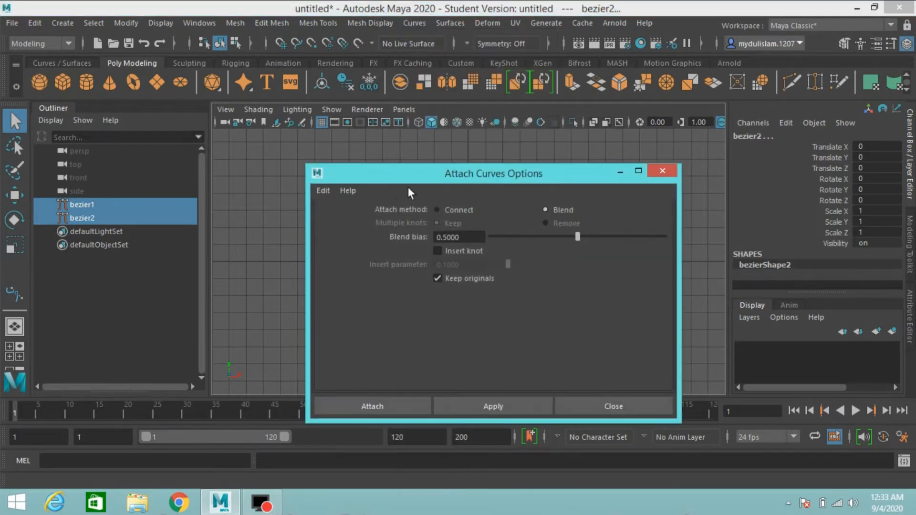
{"action": "left_click", "coordinate": [316, 190]}
{"action": "left_click", "coordinate": [339, 215]}
{"action": "left_click_drag", "start_coordinate": [416, 178], "coordinate": [110, 37]}
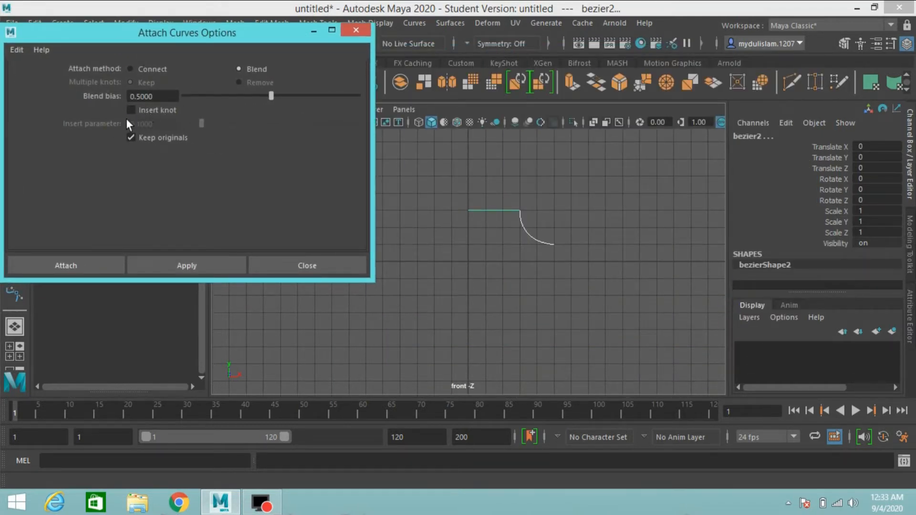
{"action": "left_click", "coordinate": [158, 111]}
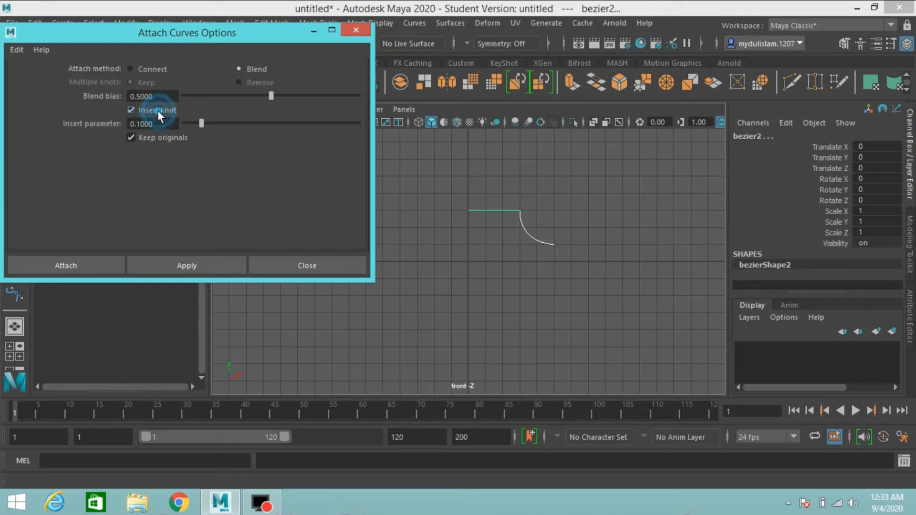
{"action": "left_click", "coordinate": [132, 138]}
{"action": "left_click", "coordinate": [186, 266]}
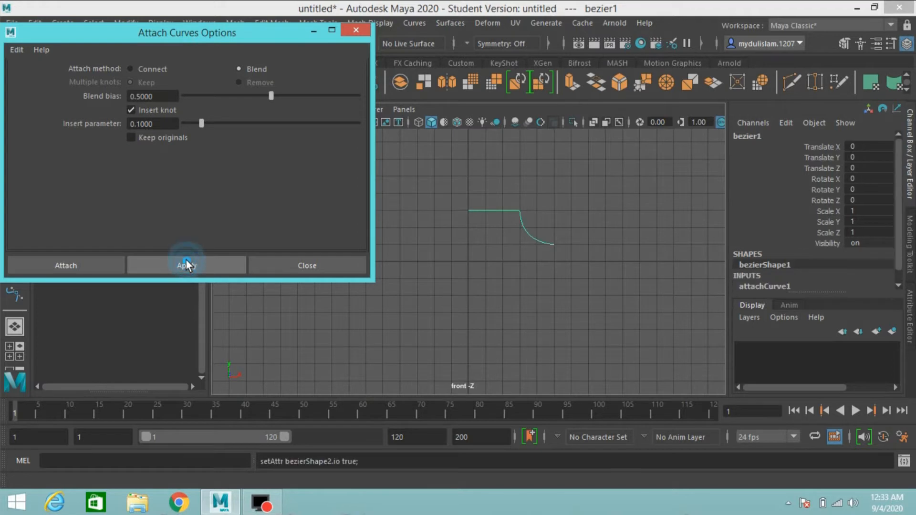
{"action": "left_click", "coordinate": [307, 32]}
{"action": "left_click", "coordinate": [96, 219]}
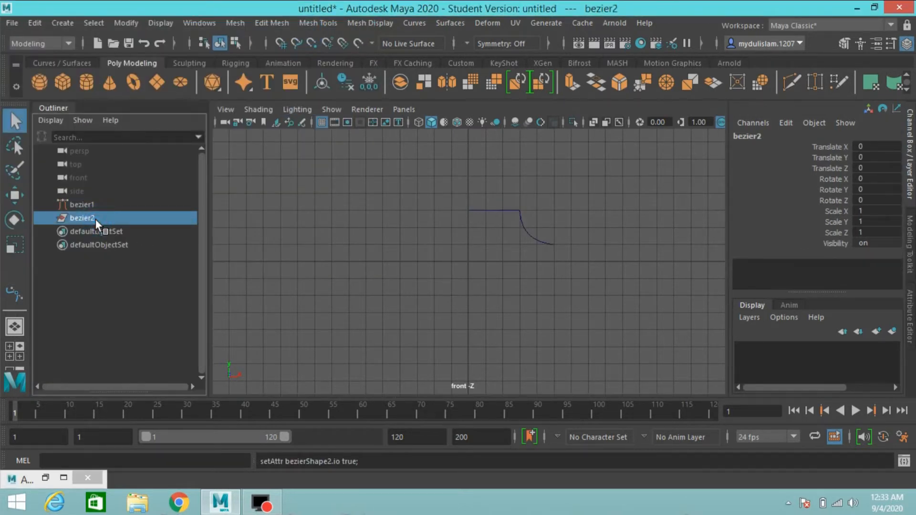
{"action": "key", "text": "Delete"}
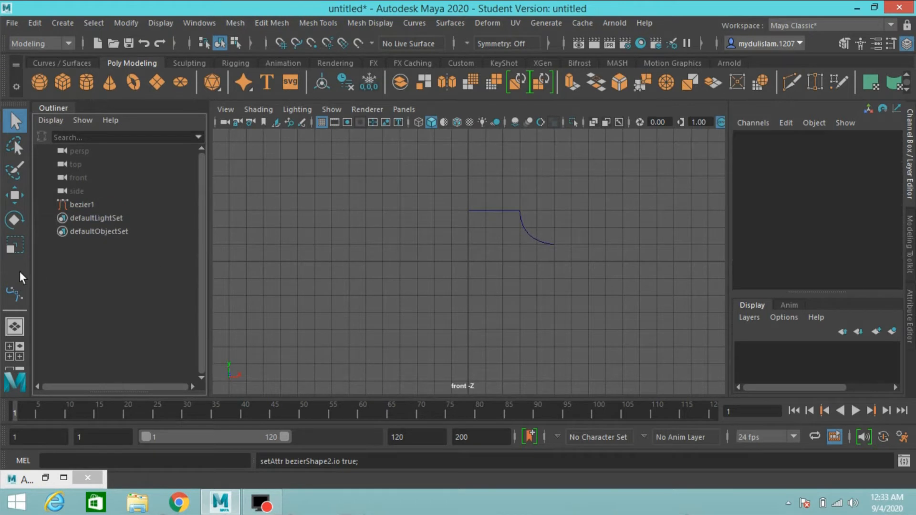
Draw a straight vertical Bezier line, snapped to the grid, from X 5, Y -3 up to the lower end of the arc.
{"action": "left_click", "coordinate": [14, 292]}
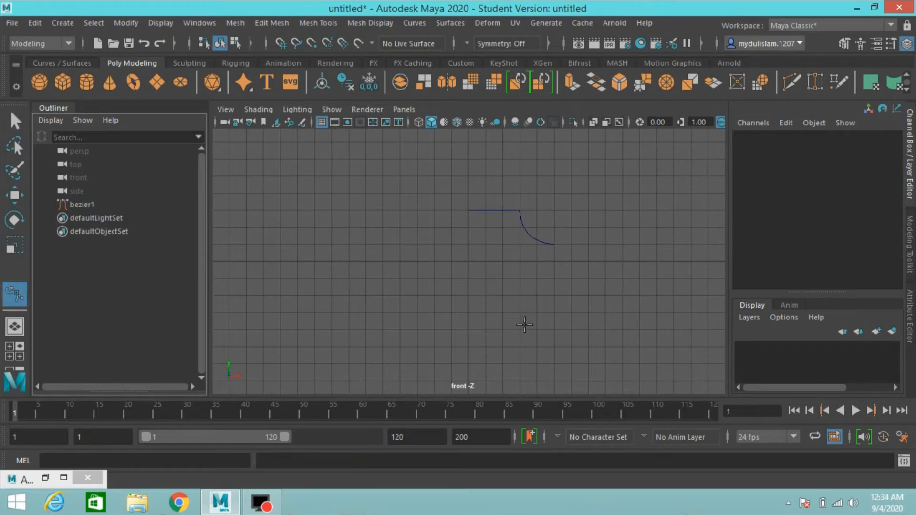
{"action": "key", "text": "x"}
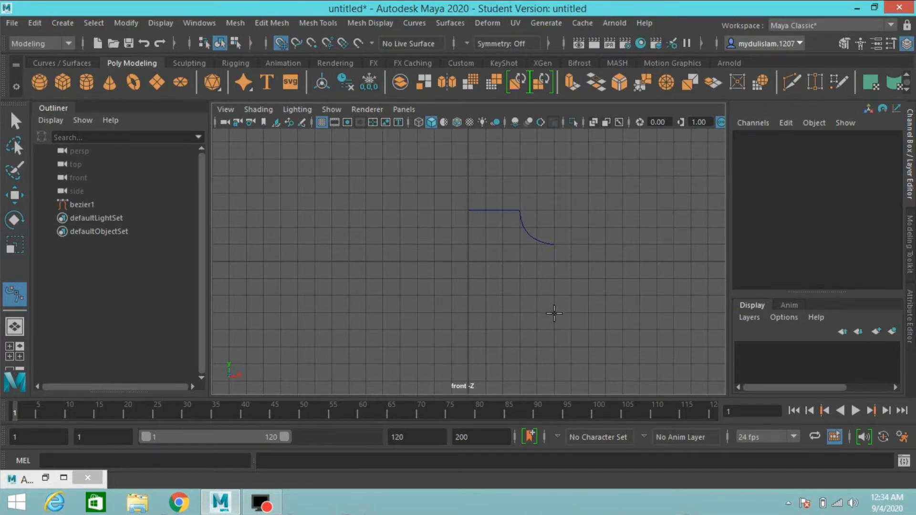
{"action": "left_click", "coordinate": [553, 313]}
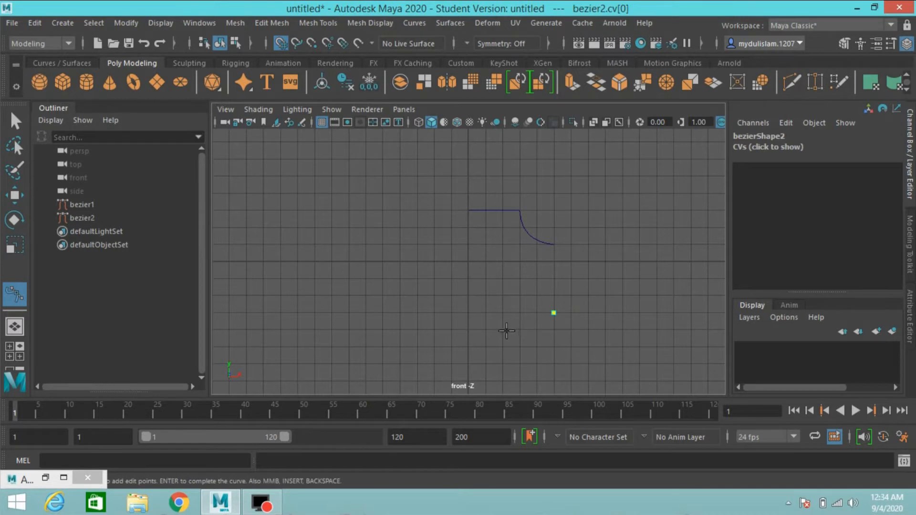
{"action": "left_click", "coordinate": [555, 244]}
{"action": "key", "text": "Return"}
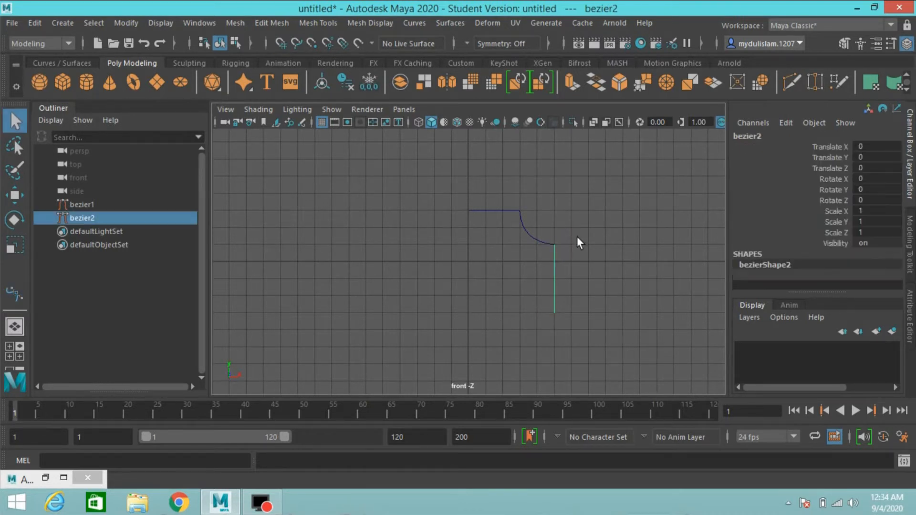
Attach the vertical line to the profile curve with the same attach options and delete the leftover bezier2 node.
{"action": "left_click_drag", "start_coordinate": [528, 286], "coordinate": [591, 211]}
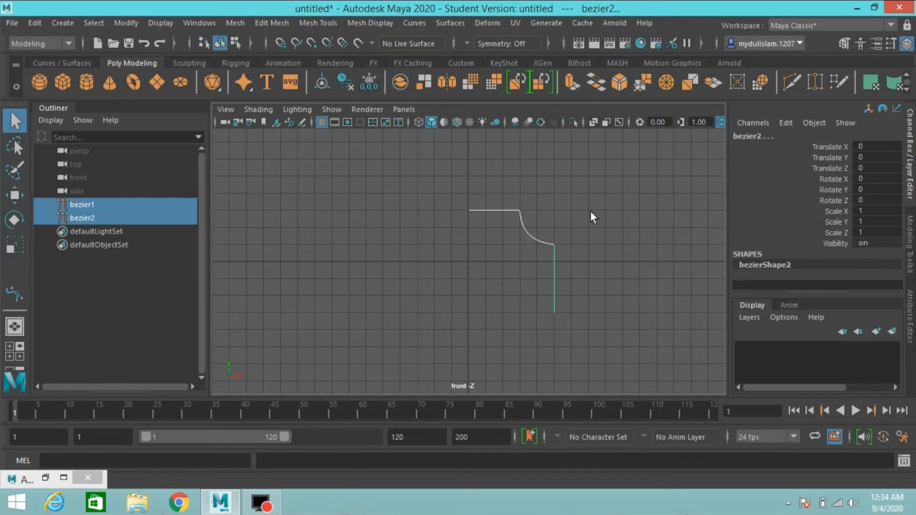
{"action": "left_click", "coordinate": [45, 478]}
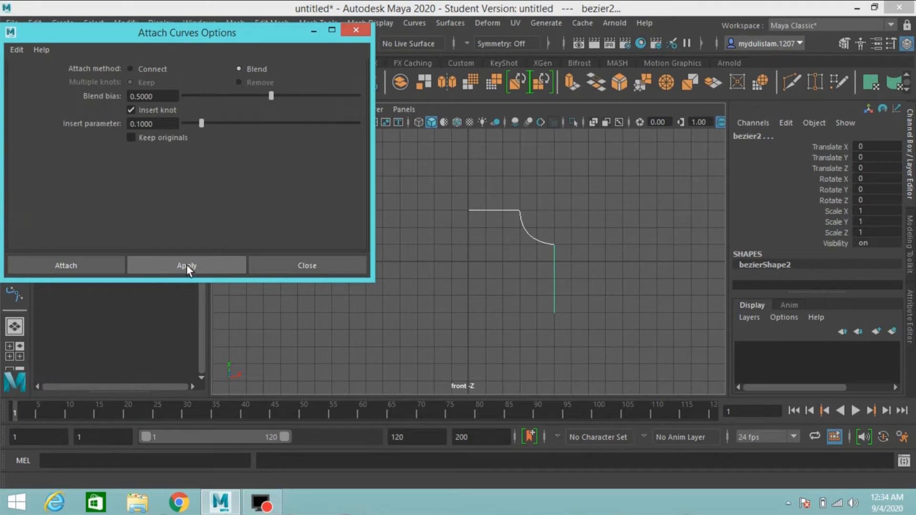
{"action": "left_click", "coordinate": [187, 265]}
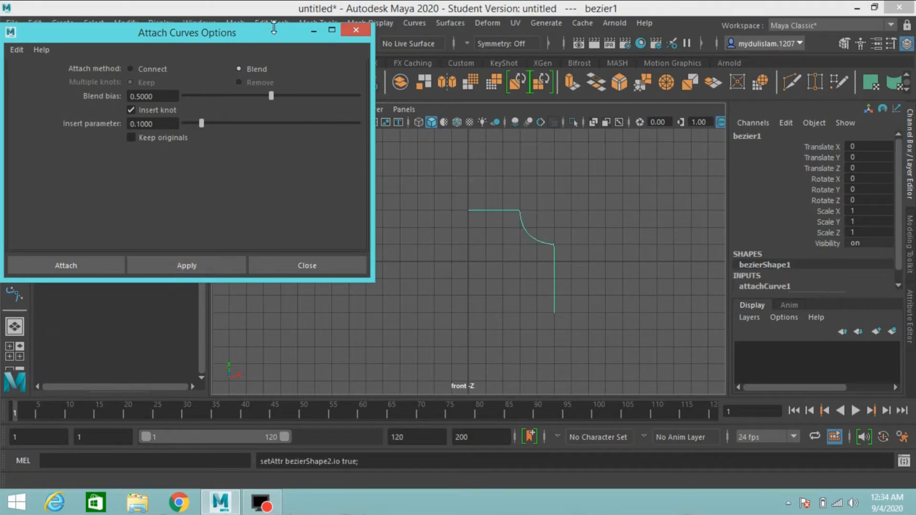
{"action": "left_click", "coordinate": [314, 29]}
{"action": "left_click", "coordinate": [90, 217]}
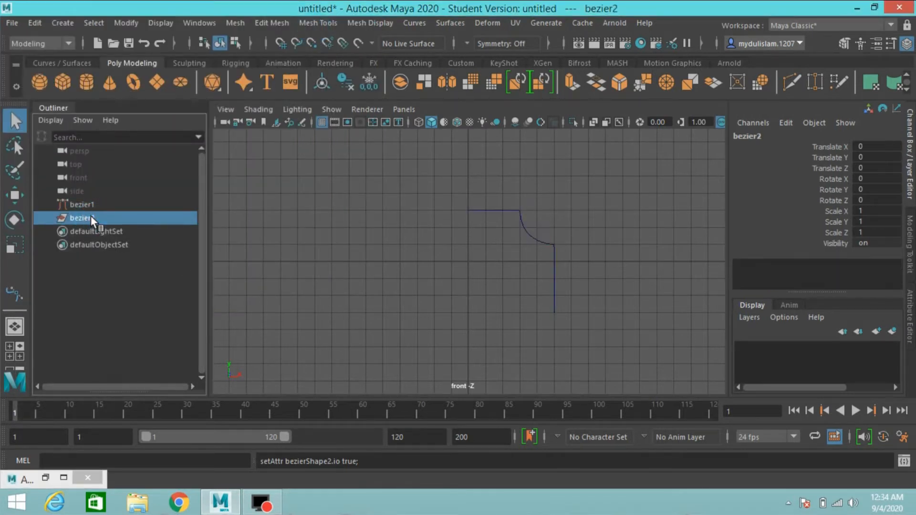
{"action": "key", "text": "Delete"}
Duplicate the combined profile curve and set the copy's Rotate Y to -180 to form the opposite half.
{"action": "left_click_drag", "start_coordinate": [485, 187], "coordinate": [513, 260]}
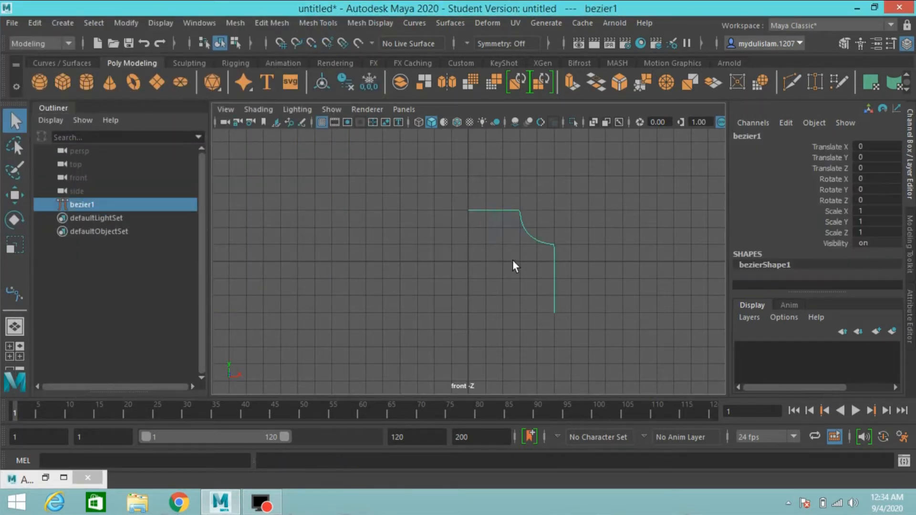
{"action": "left_click", "coordinate": [15, 195]}
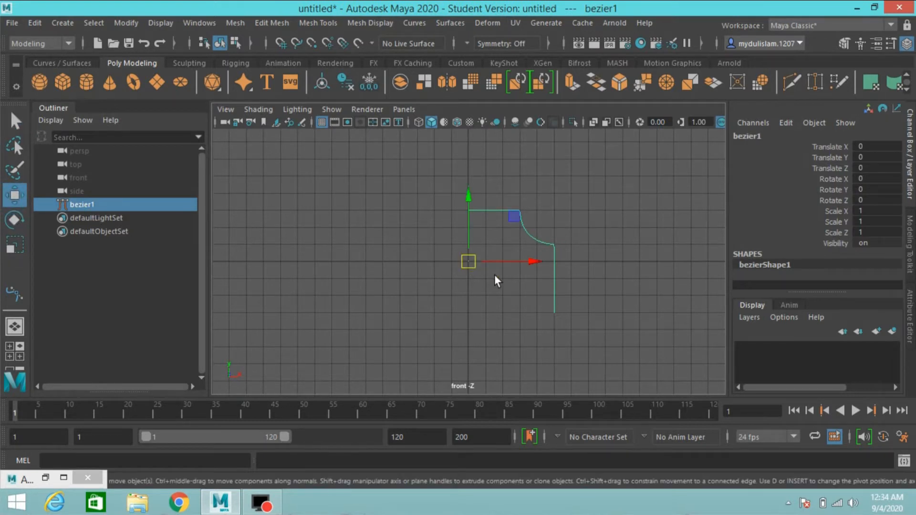
{"action": "key", "text": "ctrl+d"}
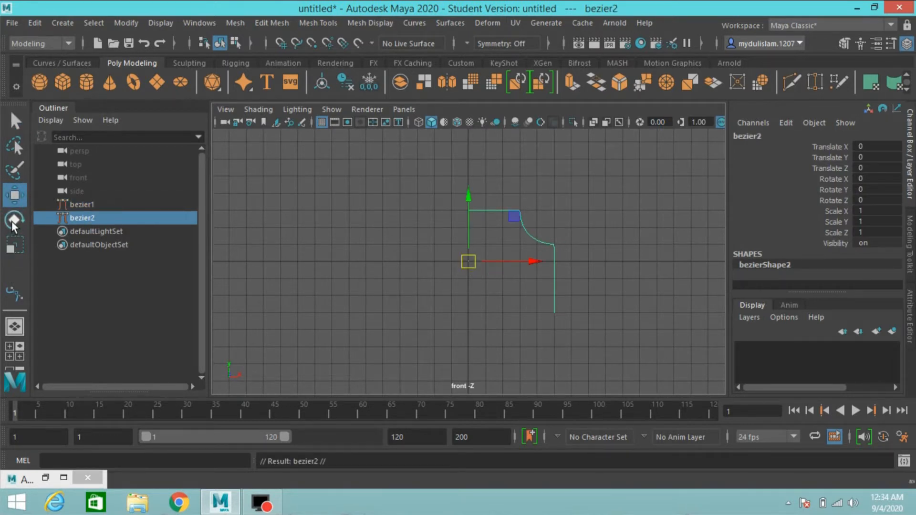
{"action": "left_click", "coordinate": [12, 221]}
{"action": "left_click_drag", "start_coordinate": [488, 260], "coordinate": [367, 279]}
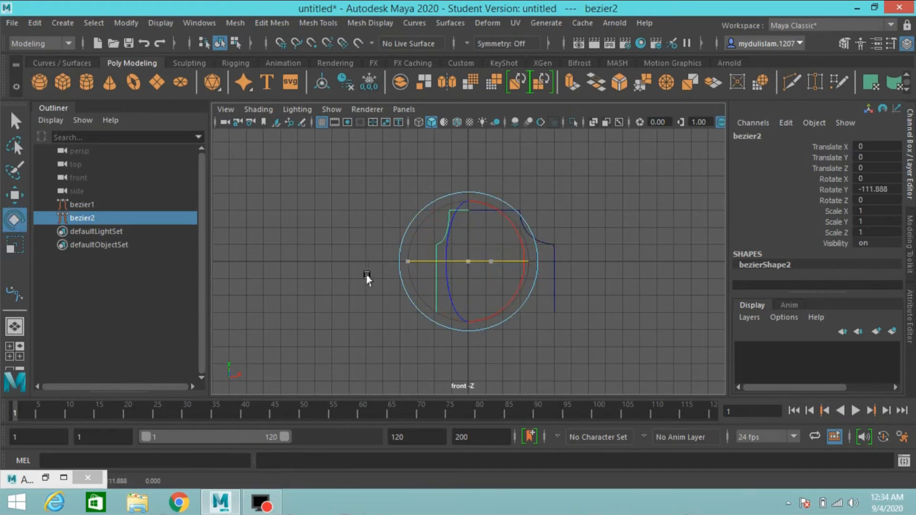
{"action": "double_click", "coordinate": [883, 189]}
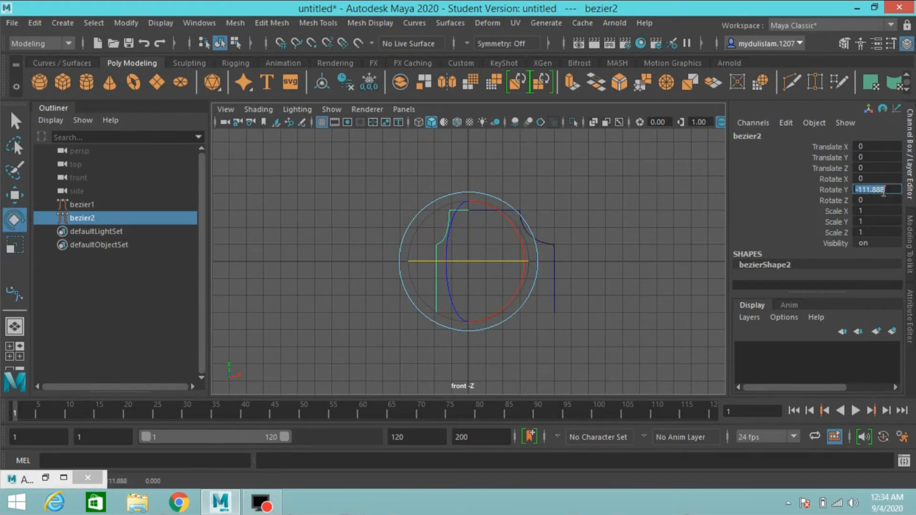
{"action": "type", "text": "-180"}
{"action": "key", "text": "Return"}
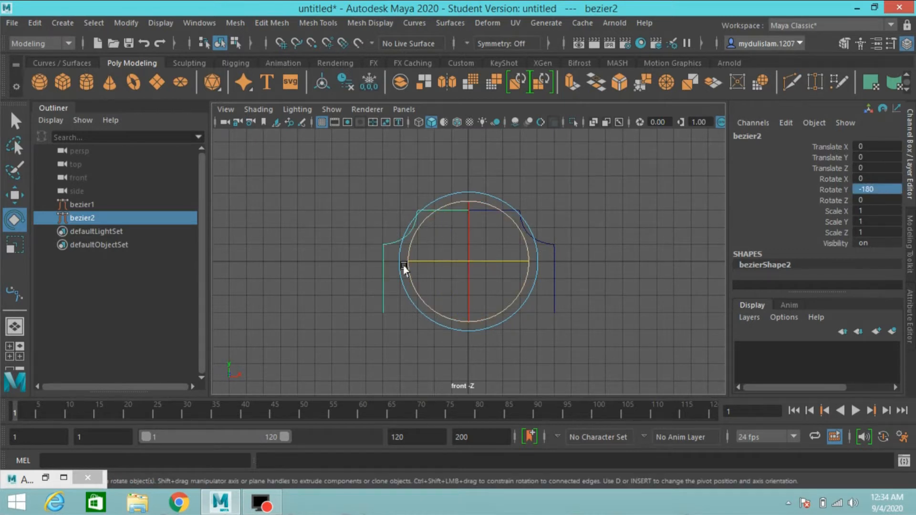
Attach the two mirrored profile halves using Blend with Insert knot on and Keep originals off, and delete the leftover bezier2 node.
{"action": "left_click_drag", "start_coordinate": [389, 175], "coordinate": [525, 225]}
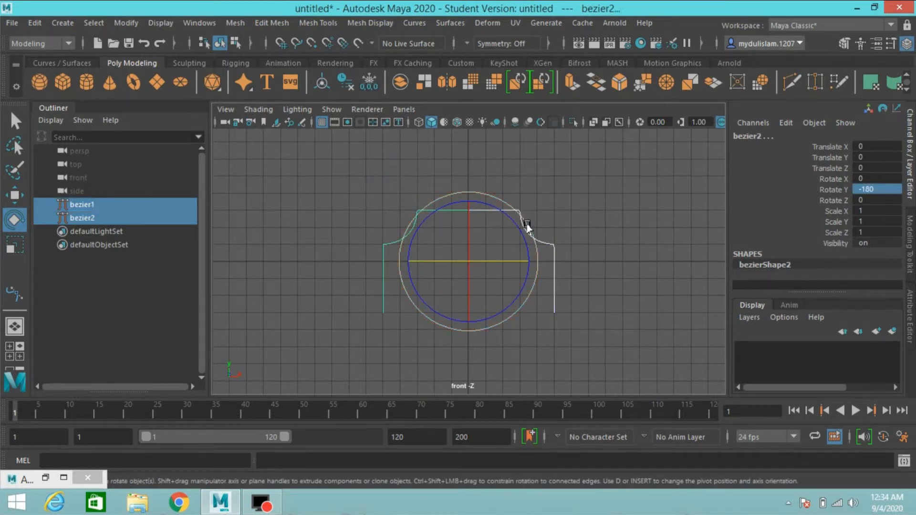
{"action": "left_click", "coordinate": [46, 478]}
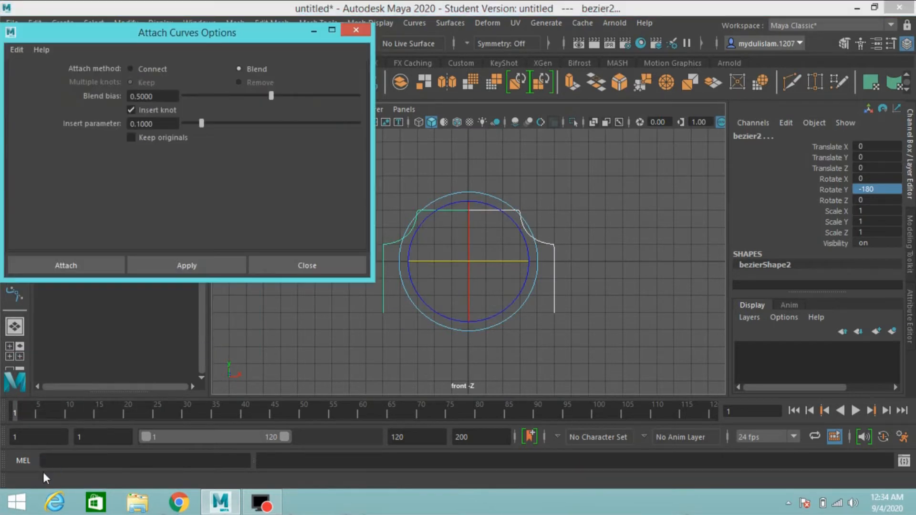
{"action": "left_click", "coordinate": [185, 267]}
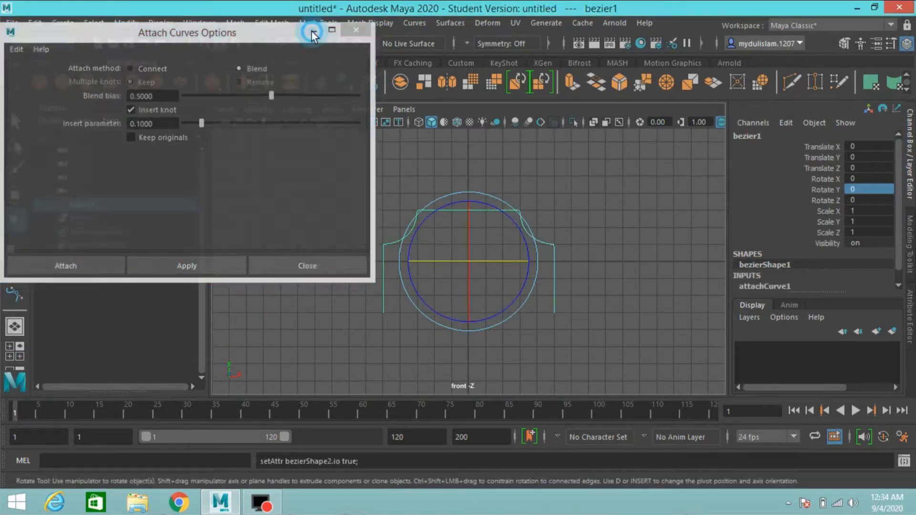
{"action": "left_click", "coordinate": [314, 31]}
{"action": "left_click", "coordinate": [81, 218]}
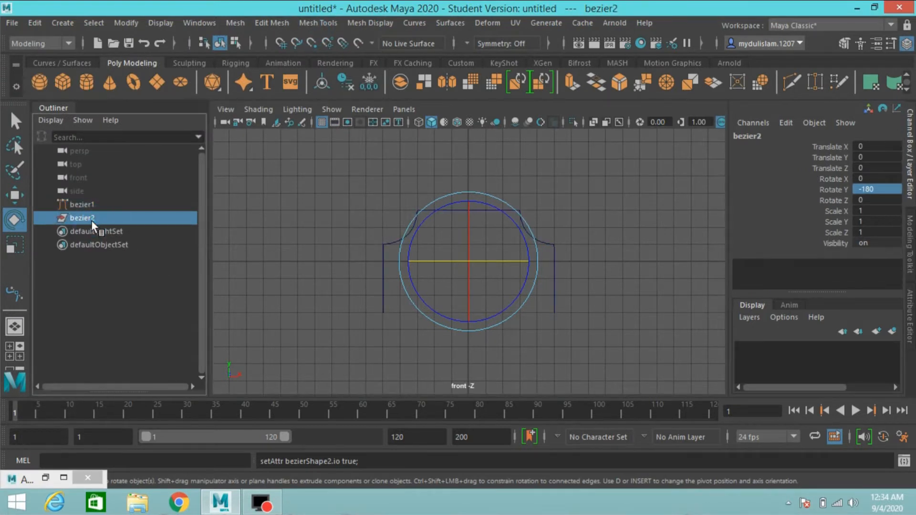
{"action": "key", "text": "Delete"}
Move the pivot of the joined profile curve straight down to Y -3, snapped to the grid, level with its open lower ends.
{"action": "left_click_drag", "start_coordinate": [459, 197], "coordinate": [477, 242]}
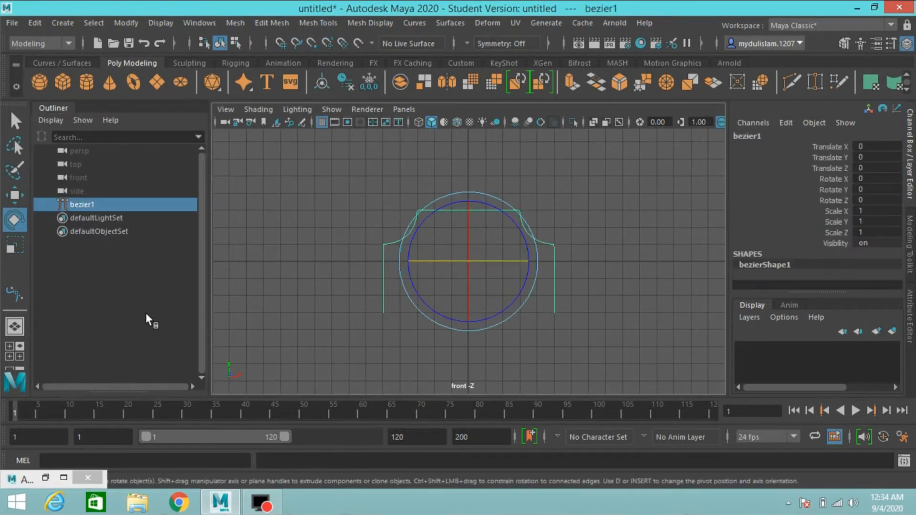
{"action": "left_click", "coordinate": [11, 197]}
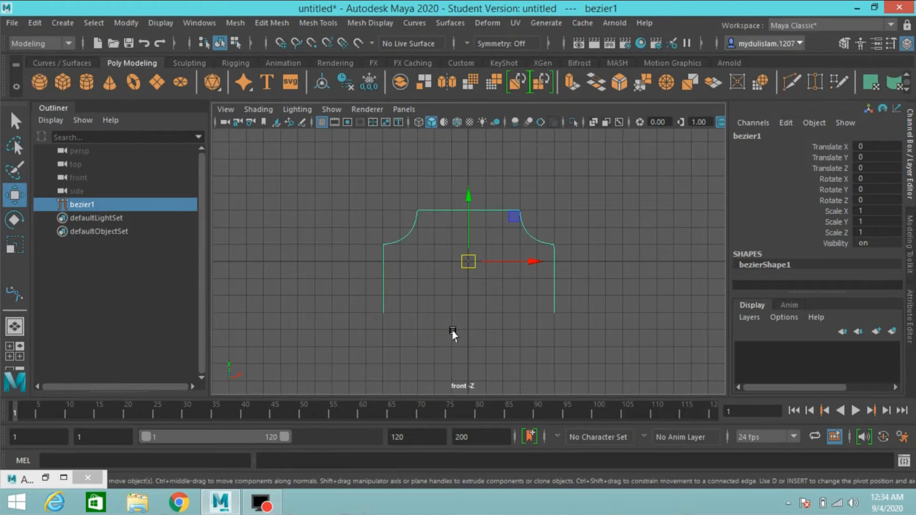
{"action": "key", "text": "d"}
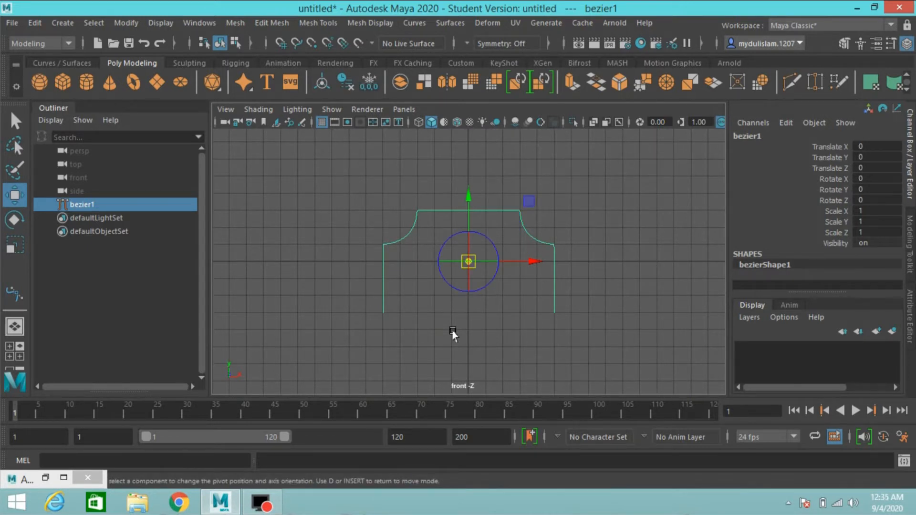
{"action": "key", "text": "x"}
{"action": "left_click_drag", "start_coordinate": [469, 194], "coordinate": [477, 313]}
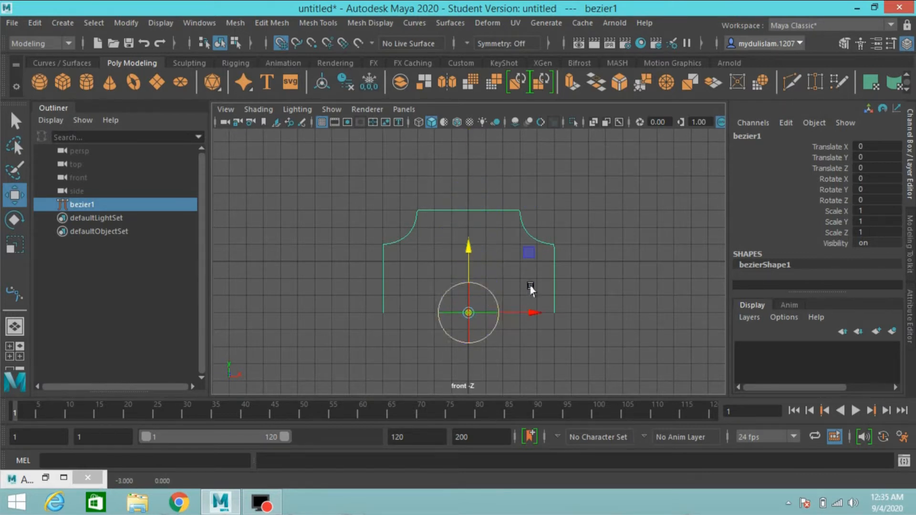
{"action": "key", "text": "x"}
{"action": "key", "text": "d"}
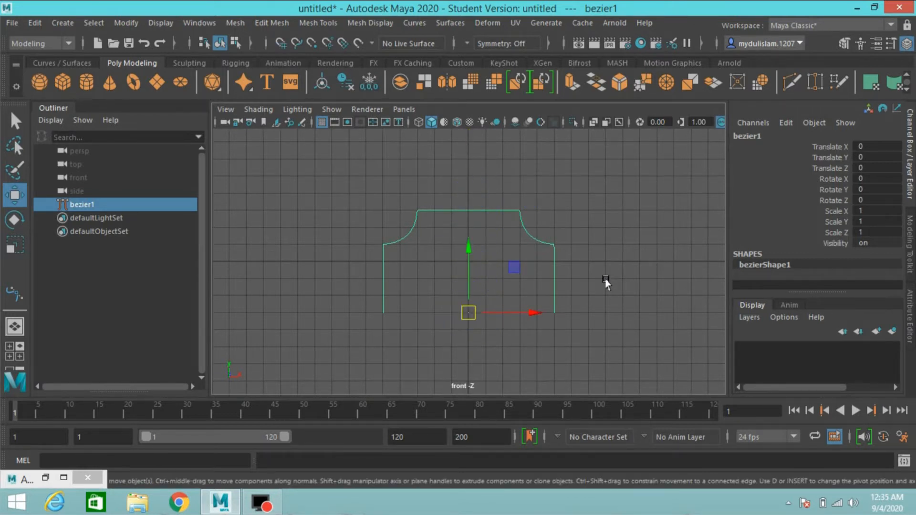
Duplicate the joined profile curve and set the copy's Rotate X to 180 to form the lower half of the outline.
{"action": "scroll", "coordinate": [573, 282], "scroll_direction": "down", "scroll_amount": 1}
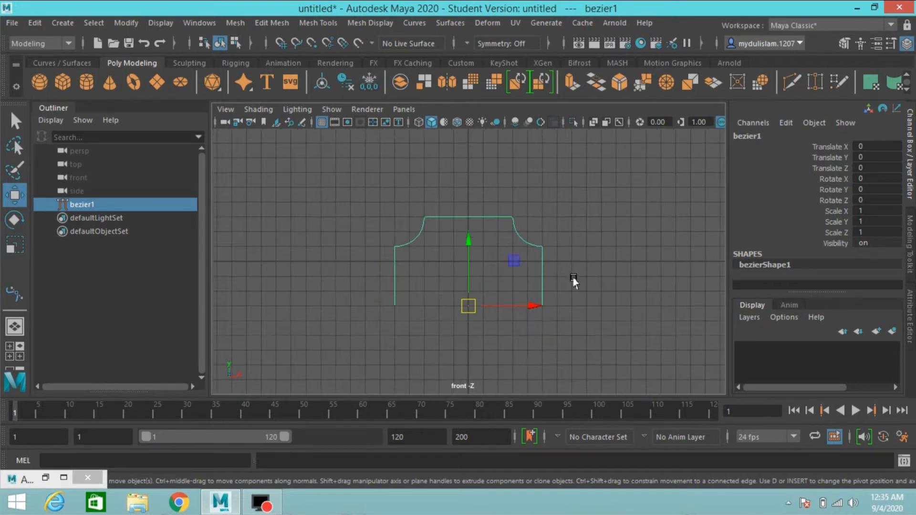
{"action": "scroll", "coordinate": [574, 281], "scroll_direction": "down", "scroll_amount": 1}
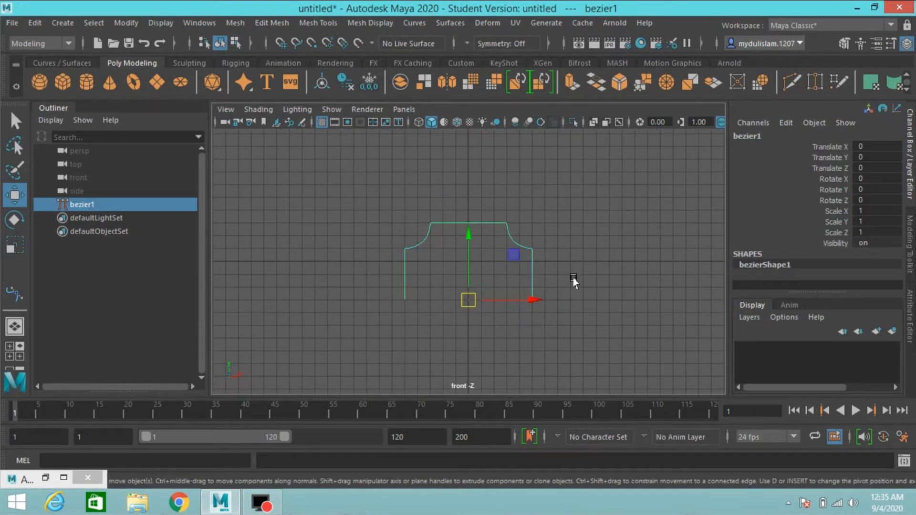
{"action": "key", "text": "ctrl+d"}
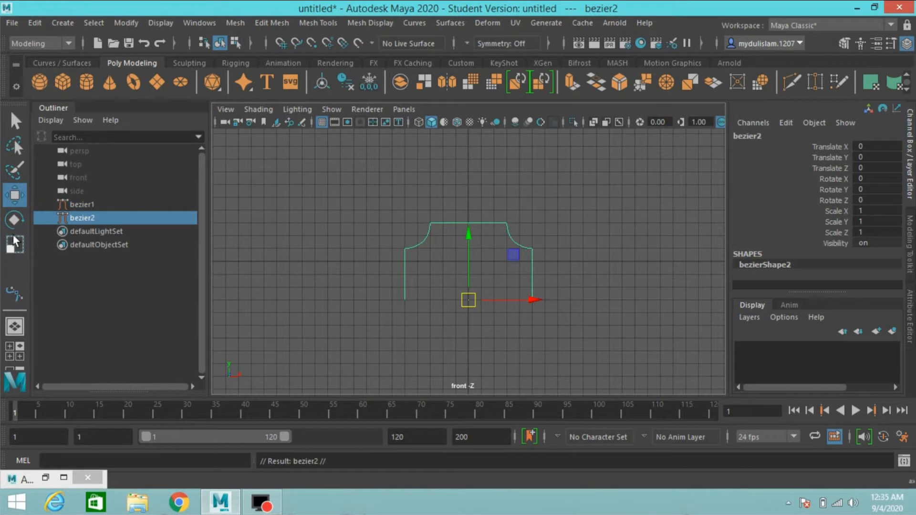
{"action": "left_click", "coordinate": [14, 220]}
{"action": "left_click_drag", "start_coordinate": [467, 268], "coordinate": [481, 384]}
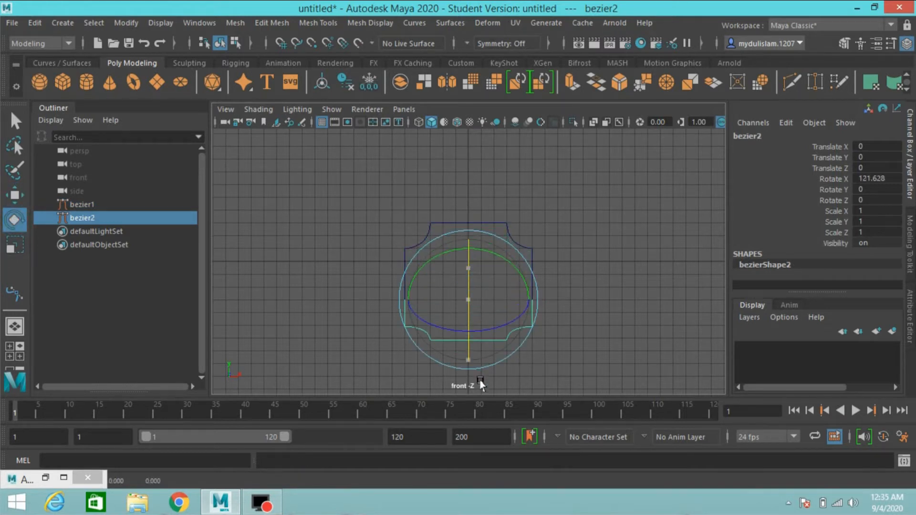
{"action": "double_click", "coordinate": [880, 179]}
{"action": "type", "text": "180"}
{"action": "key", "text": "Return"}
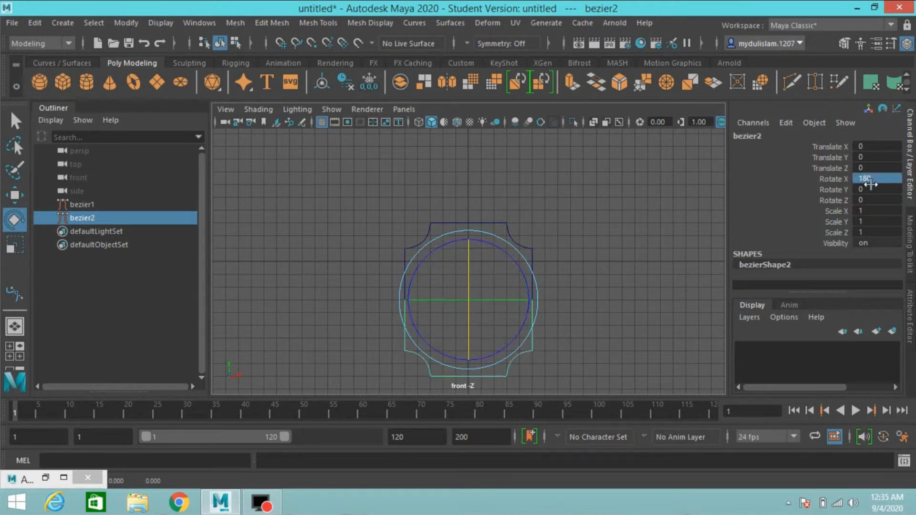
Select the upper profile curve first and add the flipped lower curve to the selection.
{"action": "middle_click_drag", "start_coordinate": [614, 294], "coordinate": [607, 252], "text": "alt"}
{"action": "scroll", "coordinate": [605, 236], "scroll_direction": "up", "scroll_amount": 2}
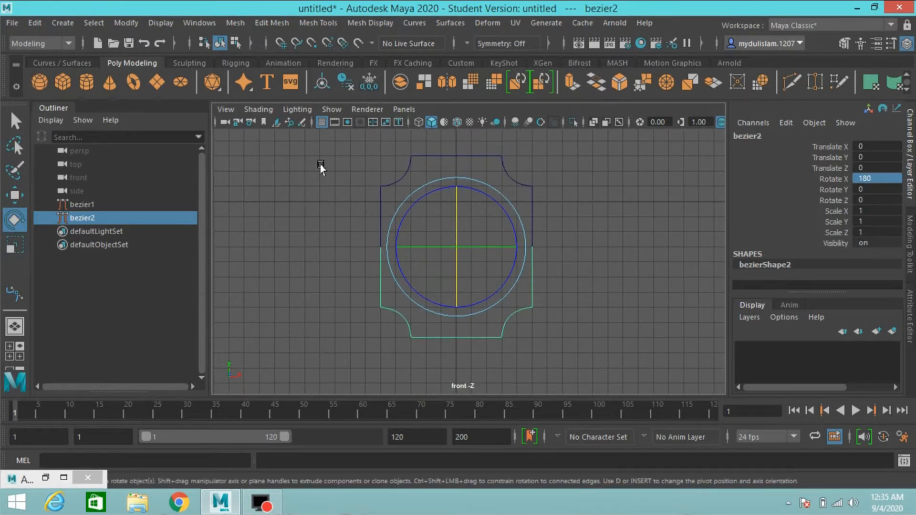
{"action": "left_click_drag", "start_coordinate": [314, 162], "coordinate": [458, 298]}
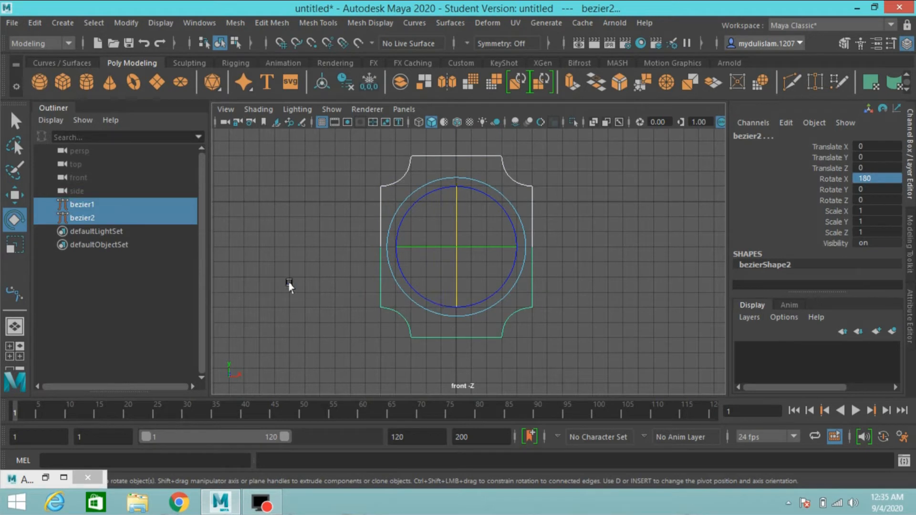
{"action": "left_click_drag", "start_coordinate": [319, 191], "coordinate": [438, 197]}
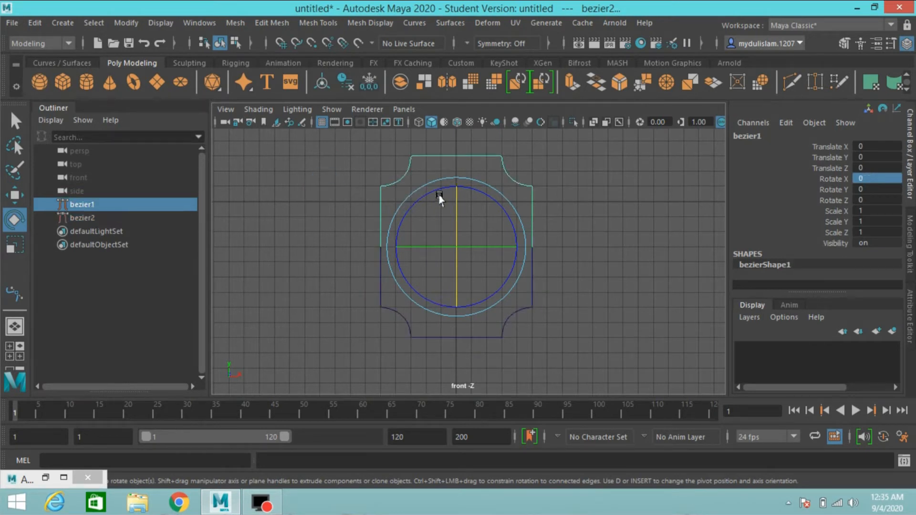
{"action": "left_click", "coordinate": [7, 127]}
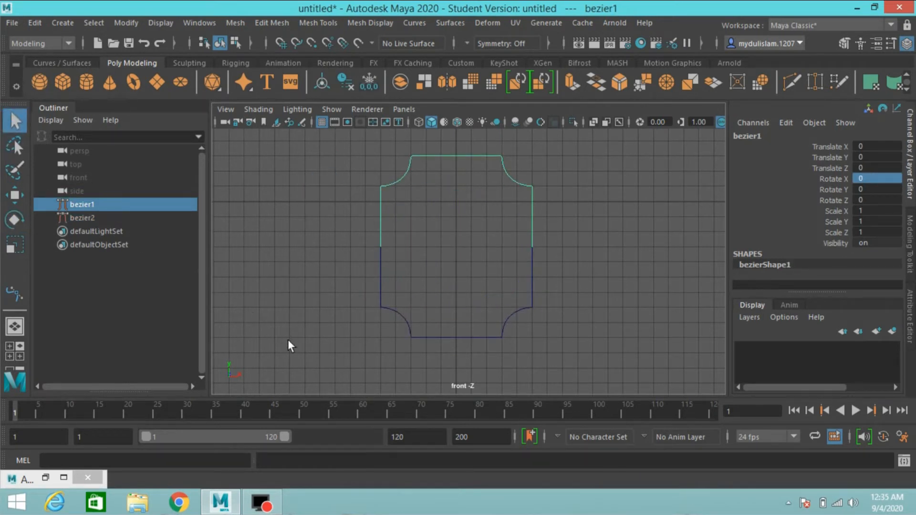
{"action": "left_click_drag", "start_coordinate": [429, 303], "coordinate": [439, 348], "text": "shift"}
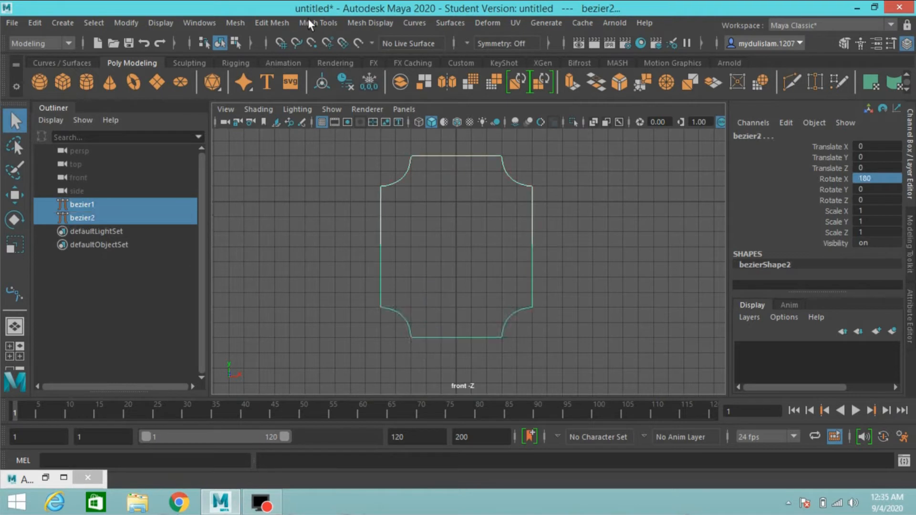
Loft the two selected curves with Polygons output, Quads type and the Count tessellation method set to 1000.
{"action": "left_click", "coordinate": [441, 23]}
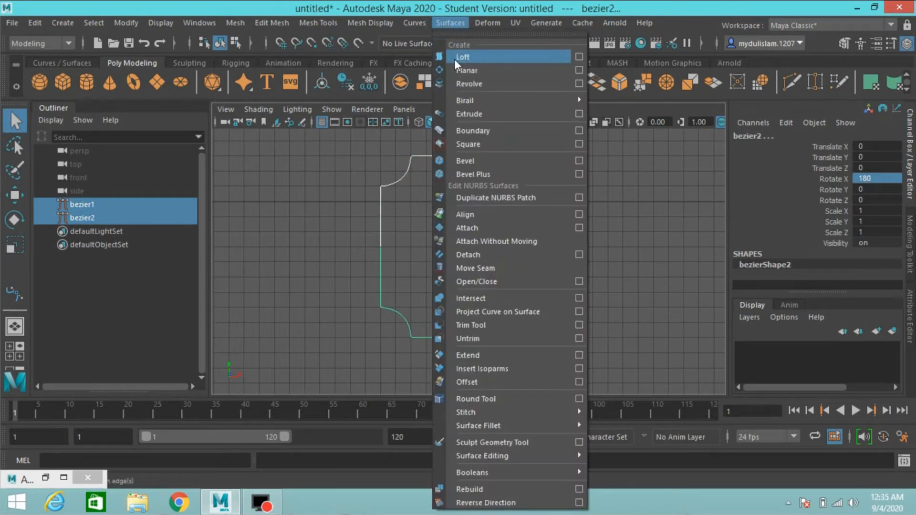
{"action": "left_click", "coordinate": [579, 58]}
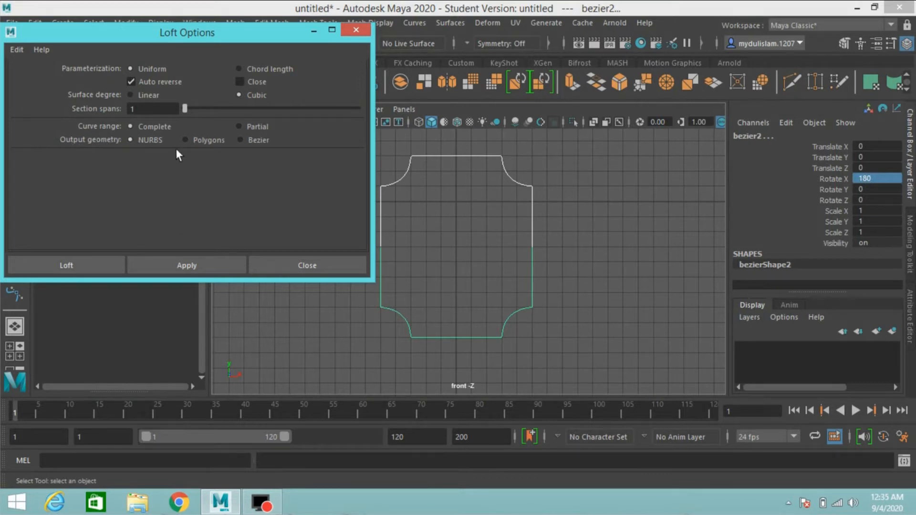
{"action": "left_click", "coordinate": [185, 140]}
{"action": "scroll", "coordinate": [200, 202], "scroll_direction": "down", "scroll_amount": 1}
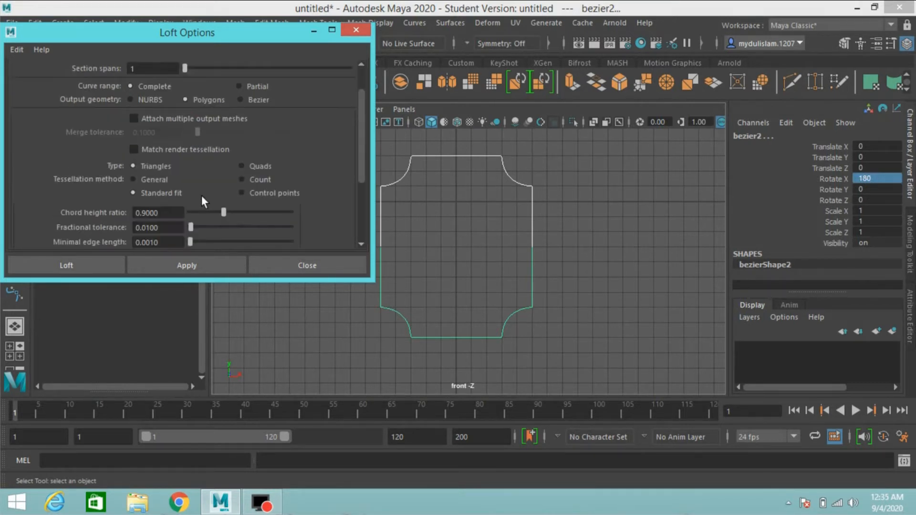
{"action": "left_click", "coordinate": [243, 166]}
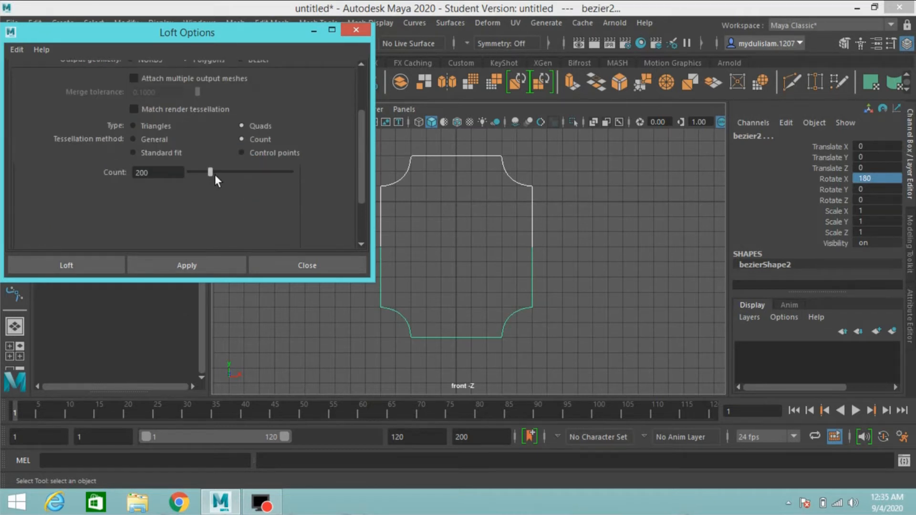
{"action": "left_click_drag", "start_coordinate": [211, 172], "coordinate": [331, 170]}
{"action": "scroll", "coordinate": [210, 176], "scroll_direction": "up", "scroll_amount": 3}
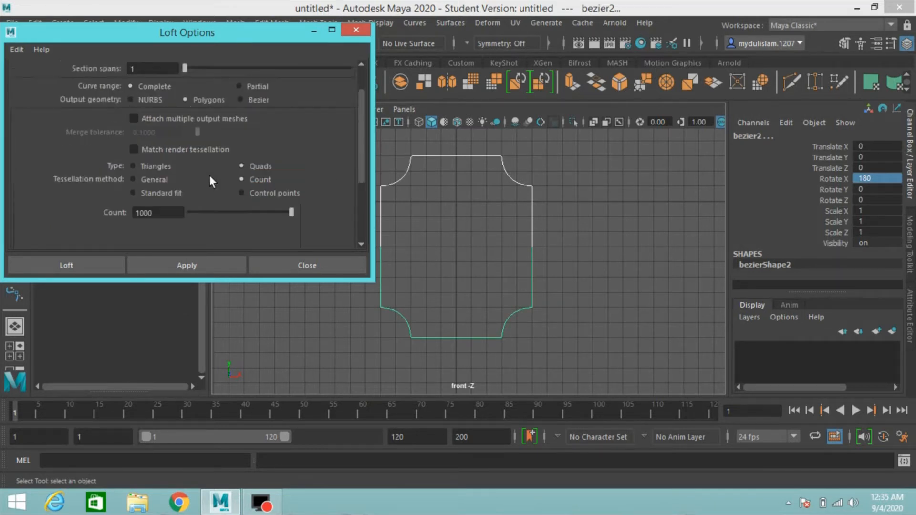
{"action": "scroll", "coordinate": [210, 181], "scroll_direction": "up", "scroll_amount": 2}
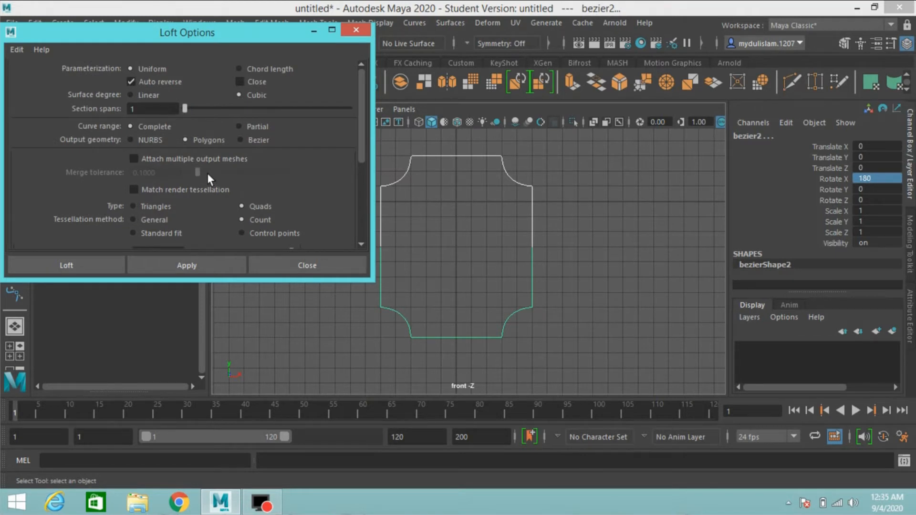
{"action": "scroll", "coordinate": [207, 173], "scroll_direction": "down", "scroll_amount": 2}
{"action": "left_click", "coordinate": [211, 265]}
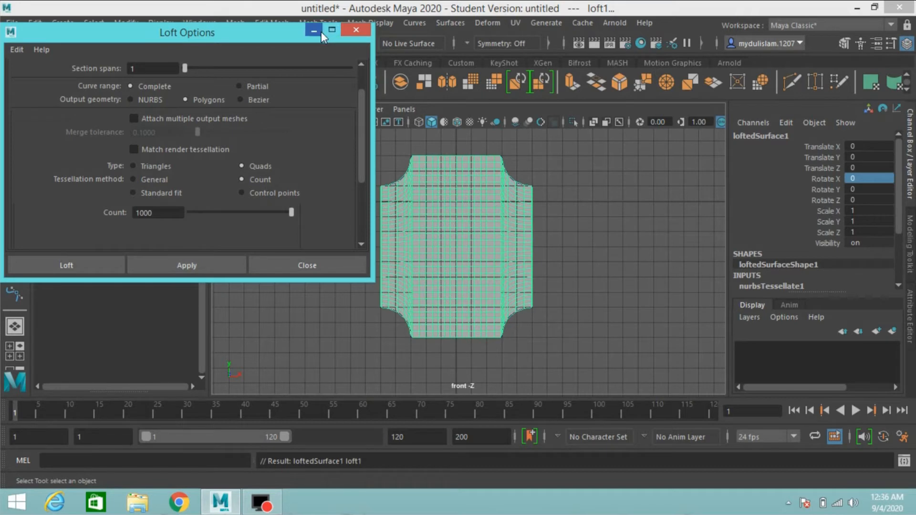
{"action": "left_click", "coordinate": [321, 264]}
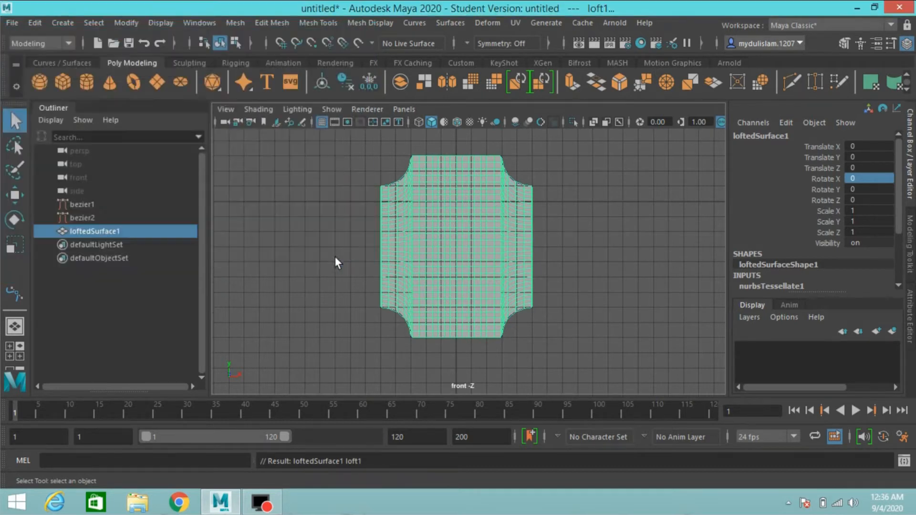
Delete the construction history of the lofted mesh.
{"action": "scroll", "coordinate": [504, 200], "scroll_direction": "up", "scroll_amount": 5}
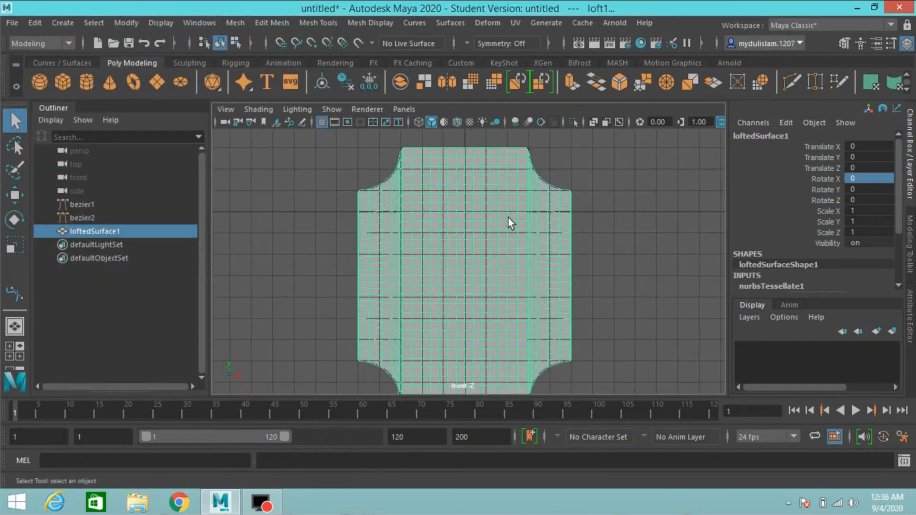
{"action": "scroll", "coordinate": [507, 216], "scroll_direction": "down", "scroll_amount": 3}
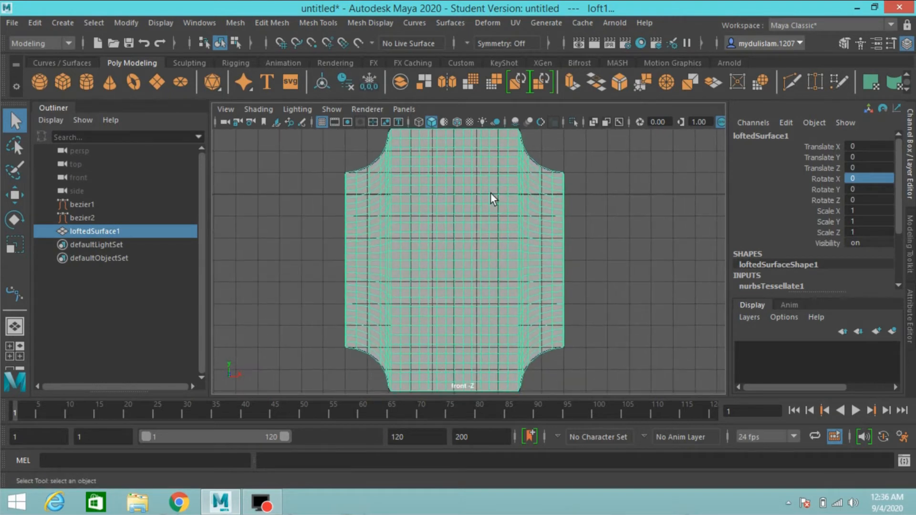
{"action": "middle_click_drag", "start_coordinate": [491, 193], "coordinate": [484, 186], "text": "alt"}
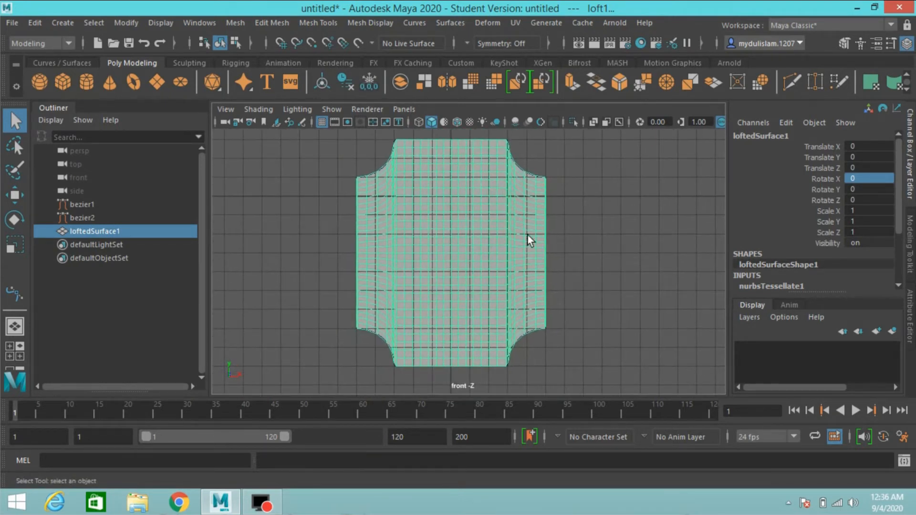
{"action": "left_click", "coordinate": [842, 44]}
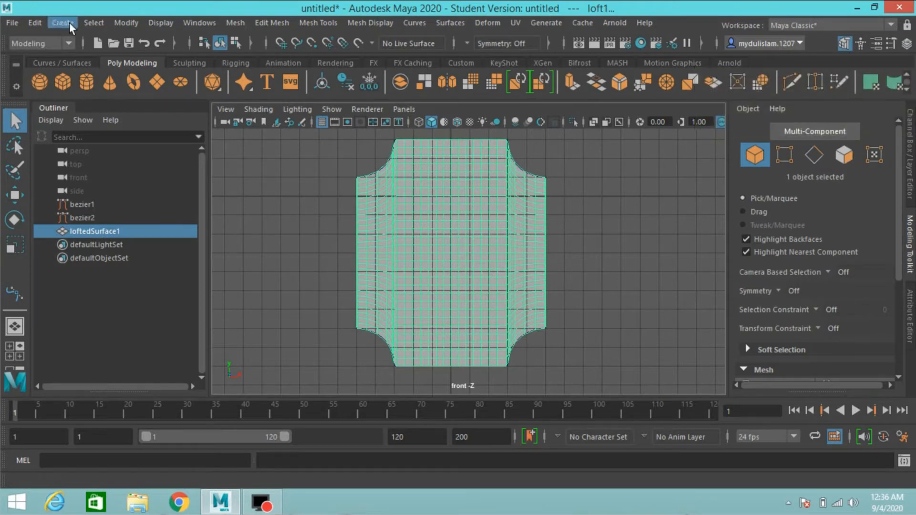
{"action": "left_click", "coordinate": [41, 25]}
{"action": "mouse_move", "coordinate": [181, 180]}
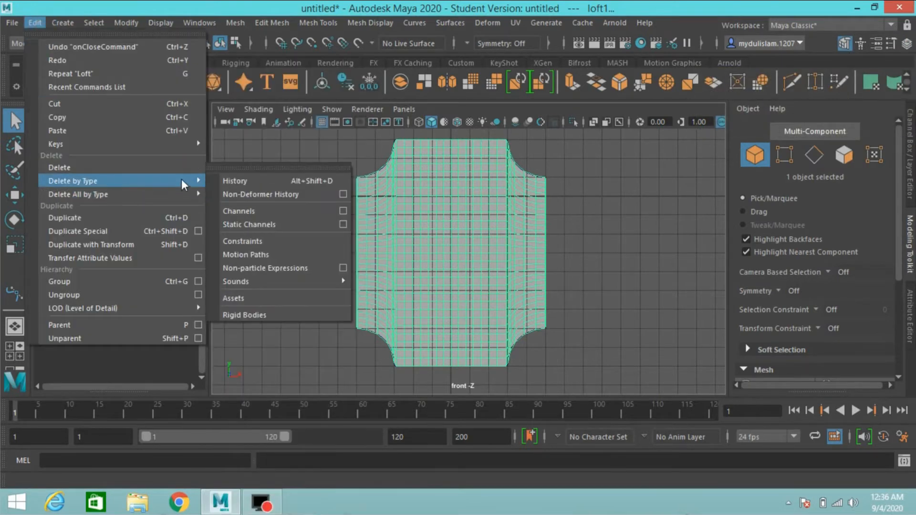
{"action": "left_click", "coordinate": [228, 177]}
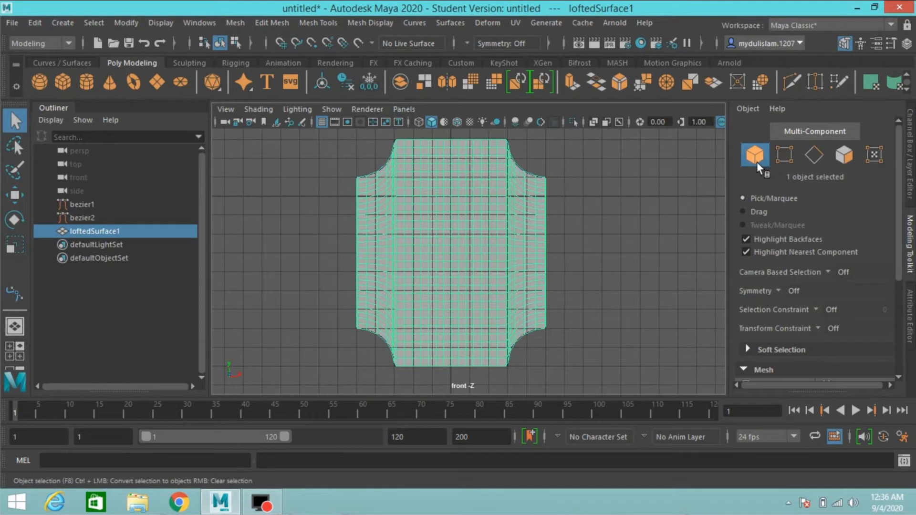
Select the outermost face column along the lofted mesh's right edge and add the face row along its top edge.
{"action": "left_click", "coordinate": [844, 154]}
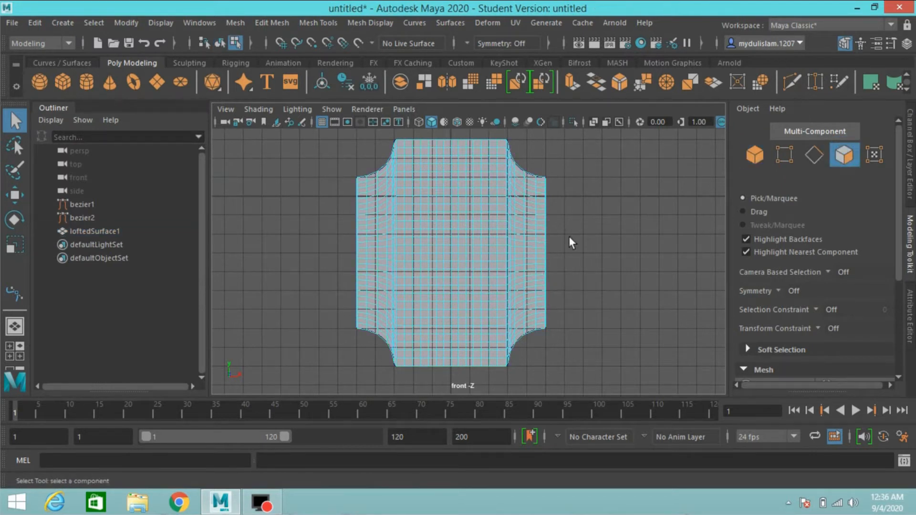
{"action": "left_click", "coordinate": [539, 324]}
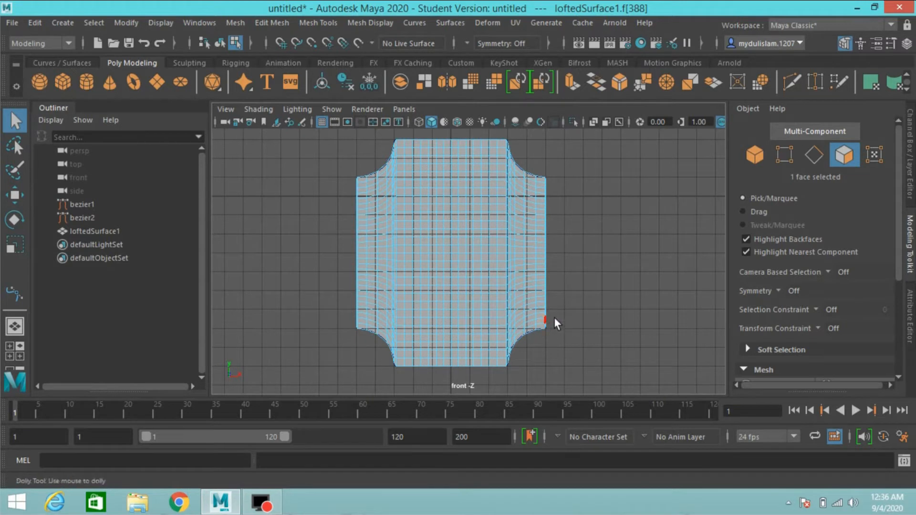
{"action": "scroll", "coordinate": [554, 317], "scroll_direction": "up", "scroll_amount": 2}
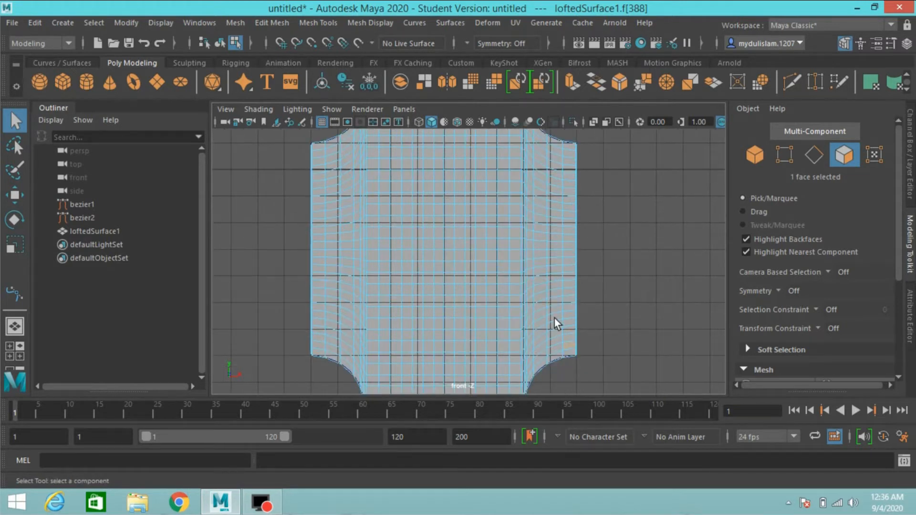
{"action": "double_click", "coordinate": [569, 337]}
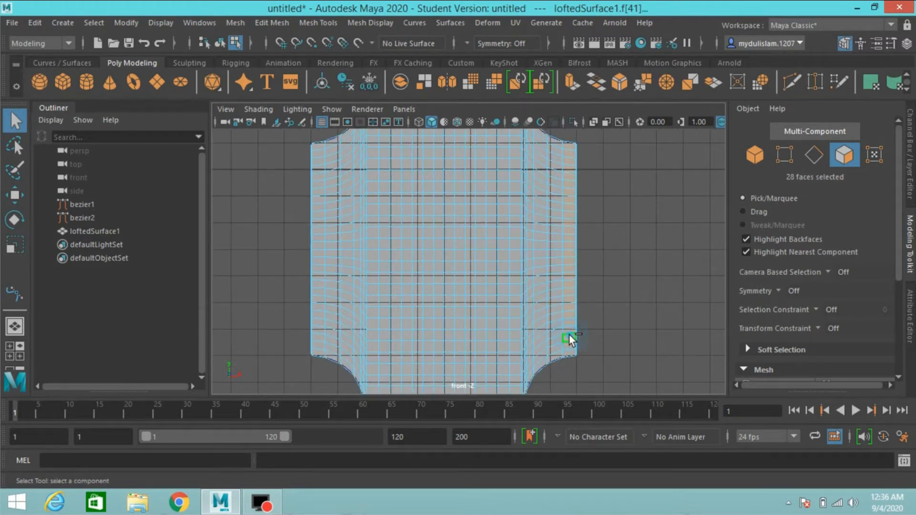
{"action": "left_click", "coordinate": [558, 142], "text": "shift"}
{"action": "double_click", "coordinate": [542, 135], "text": "shift"}
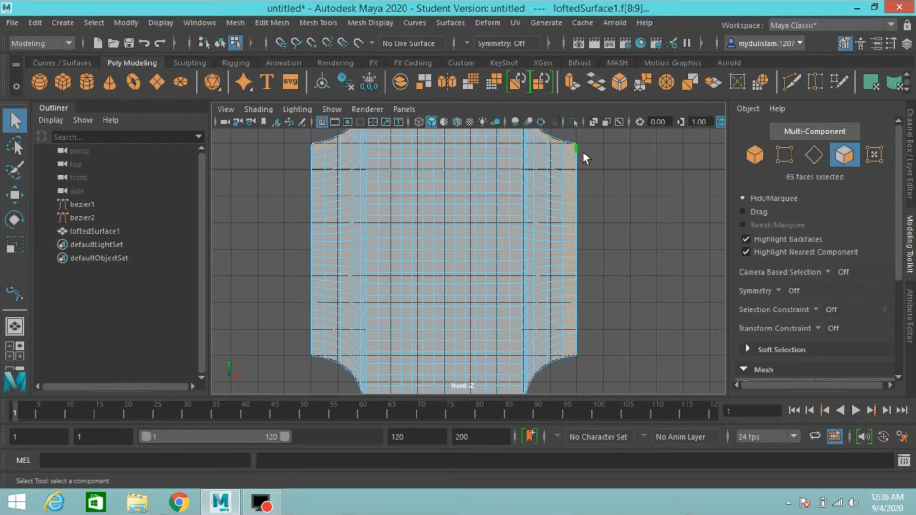
Add the left edge's outermost face column and the bottom edge's face row to complete the border selection.
{"action": "scroll", "coordinate": [563, 172], "scroll_direction": "down", "scroll_amount": 2}
{"action": "left_click", "coordinate": [369, 196], "text": "shift"}
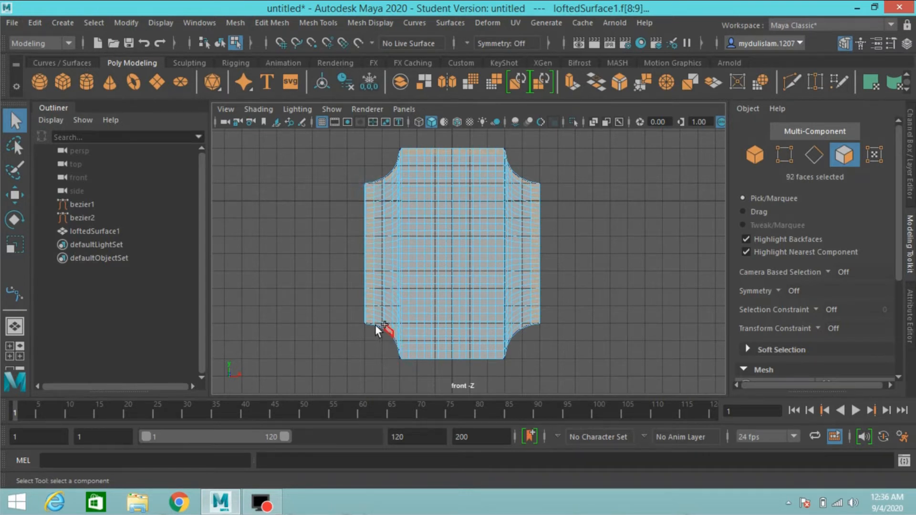
{"action": "double_click", "coordinate": [375, 323], "text": "shift"}
{"action": "left_click", "coordinate": [387, 328], "text": "shift"}
{"action": "double_click", "coordinate": [388, 327], "text": "shift"}
{"action": "scroll", "coordinate": [575, 269], "scroll_direction": "up", "scroll_amount": 10}
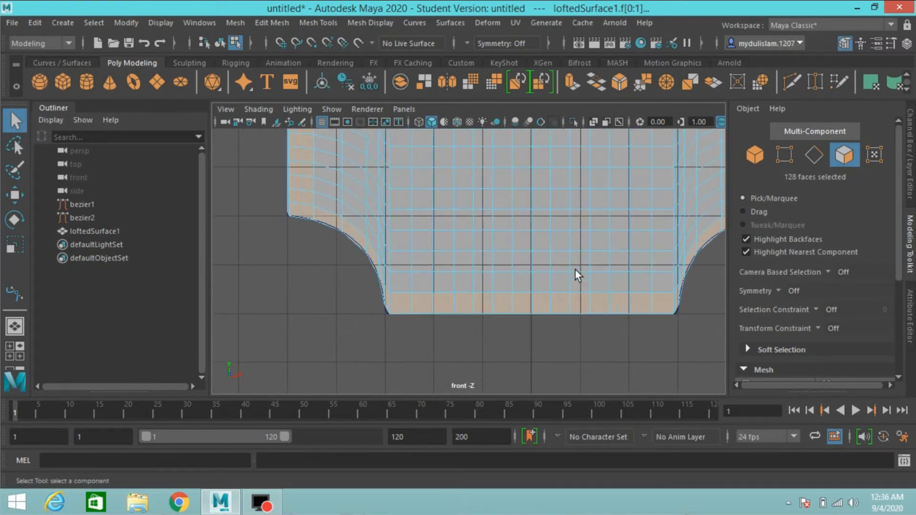
{"action": "scroll", "coordinate": [576, 269], "scroll_direction": "down", "scroll_amount": 10}
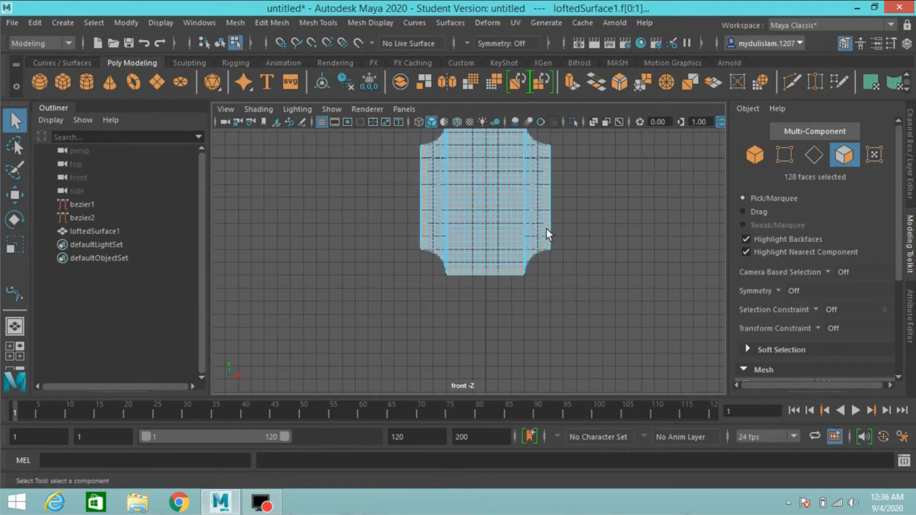
{"action": "middle_click_drag", "start_coordinate": [546, 229], "coordinate": [556, 290], "text": "alt"}
{"action": "scroll", "coordinate": [556, 290], "scroll_direction": "up", "scroll_amount": 5}
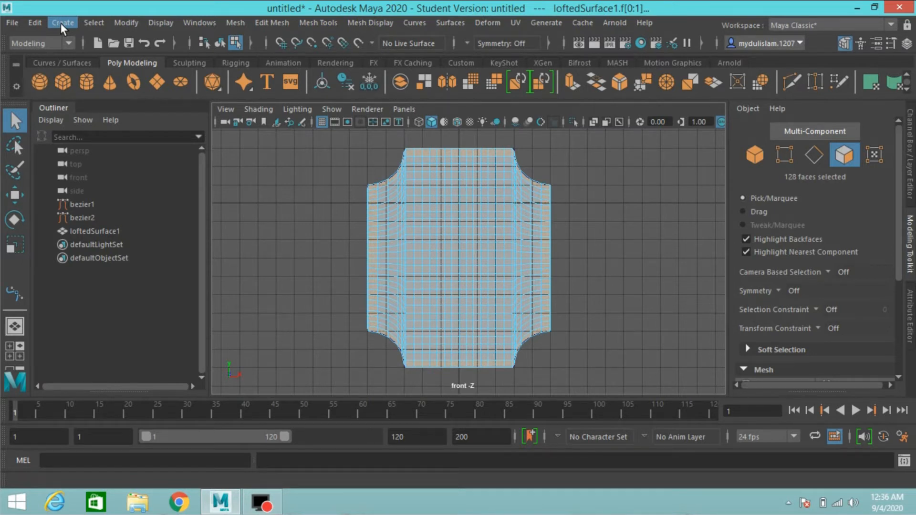
Return to object selection and duplicate the lofted mesh in place.
{"action": "left_click", "coordinate": [86, 26]}
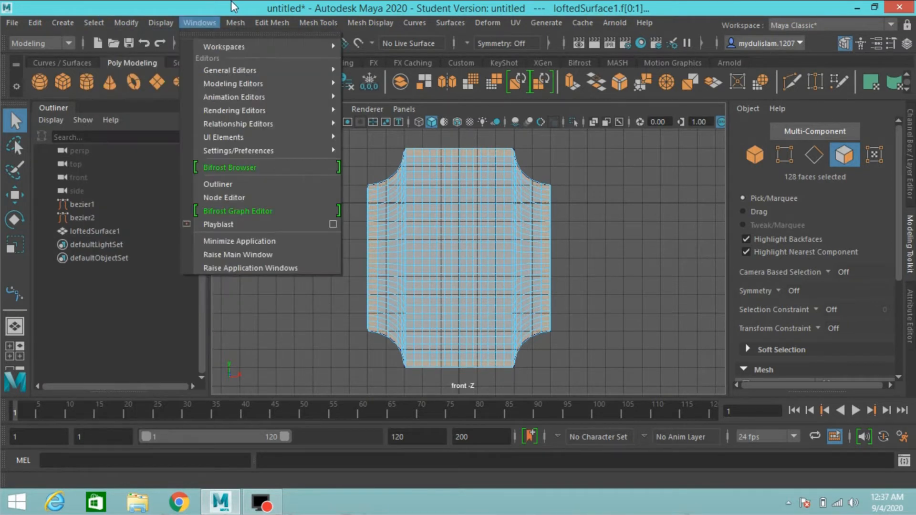
{"action": "left_click", "coordinate": [199, 22]}
{"action": "key", "text": "F8"}
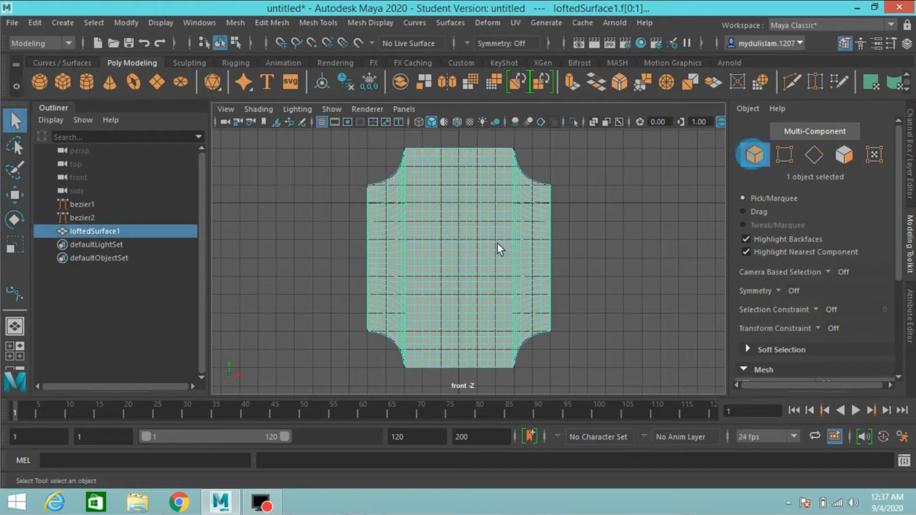
{"action": "left_click", "coordinate": [454, 248]}
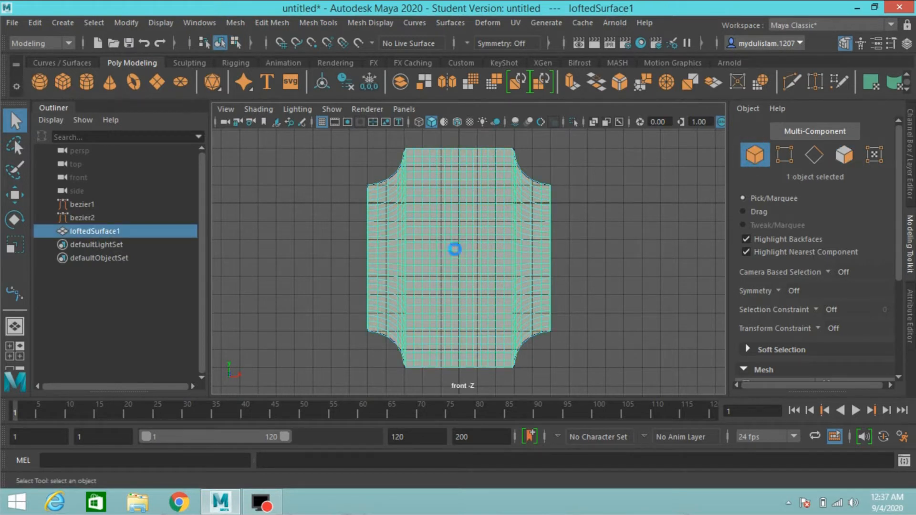
{"action": "key", "text": "ctrl+d"}
Delete the two Bezier profile curves bezier1 and bezier2.
{"action": "left_click", "coordinate": [76, 204]}
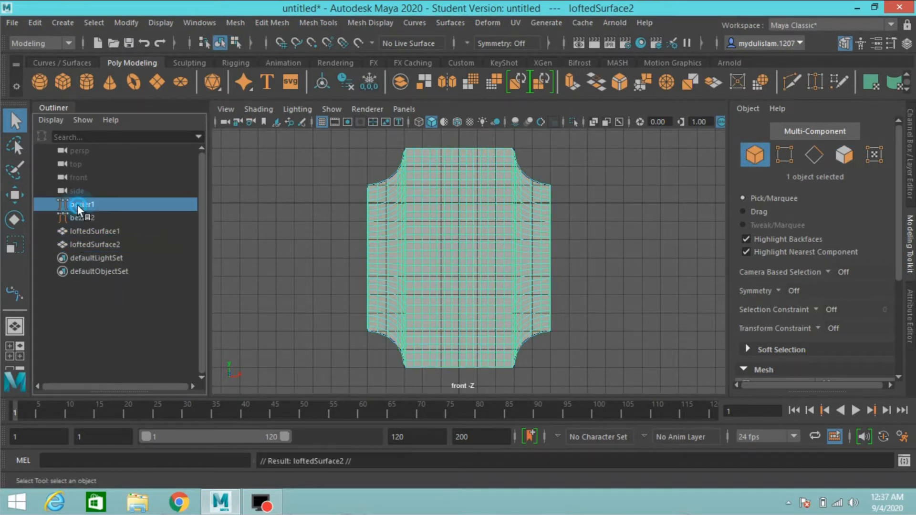
{"action": "left_click", "coordinate": [80, 216], "text": "ctrl"}
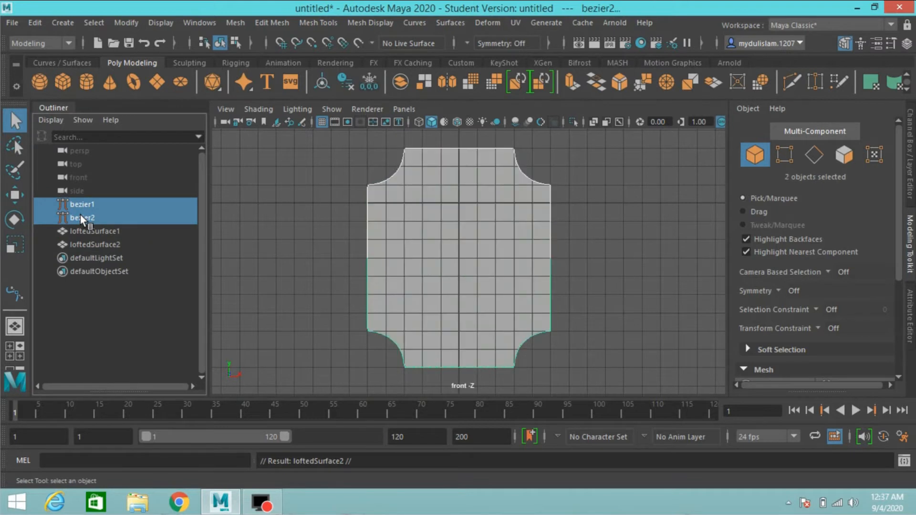
{"action": "key", "text": "Delete"}
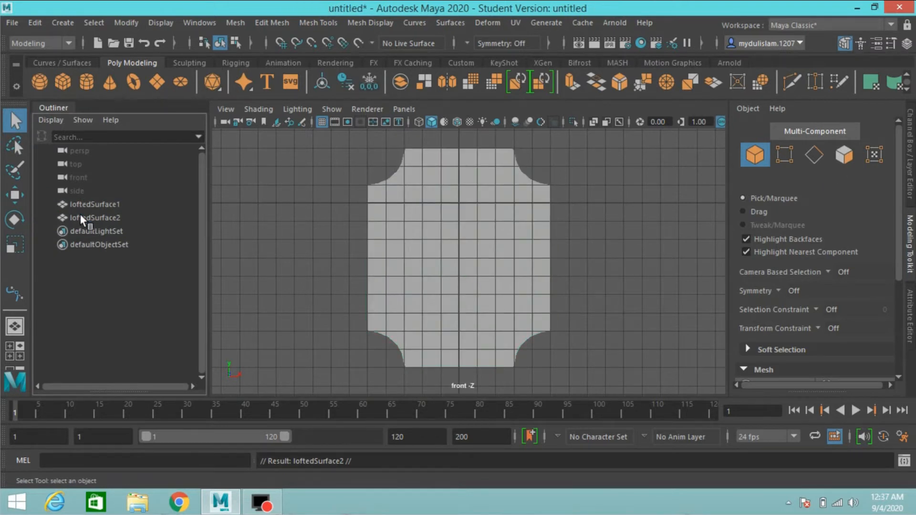
Rename the original lofted mesh wall_ins and its duplicate mirror.
{"action": "left_click", "coordinate": [90, 205]}
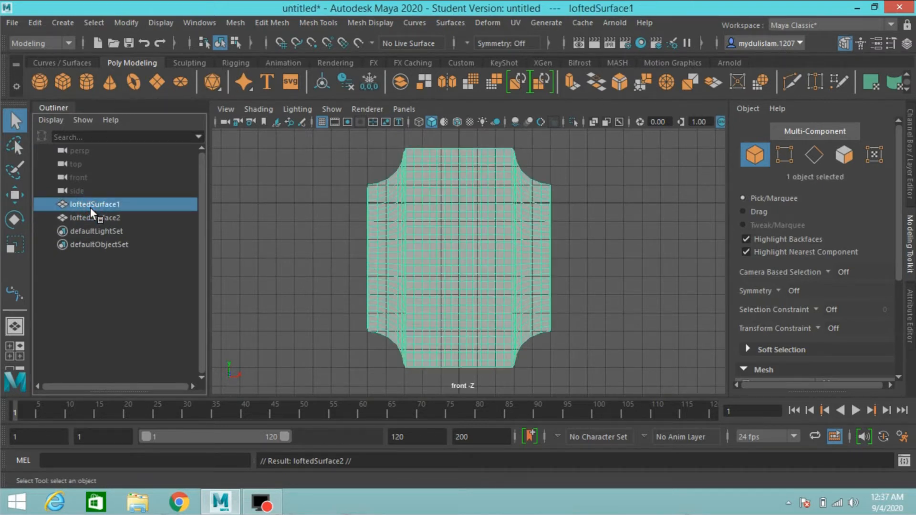
{"action": "double_click", "coordinate": [91, 207]}
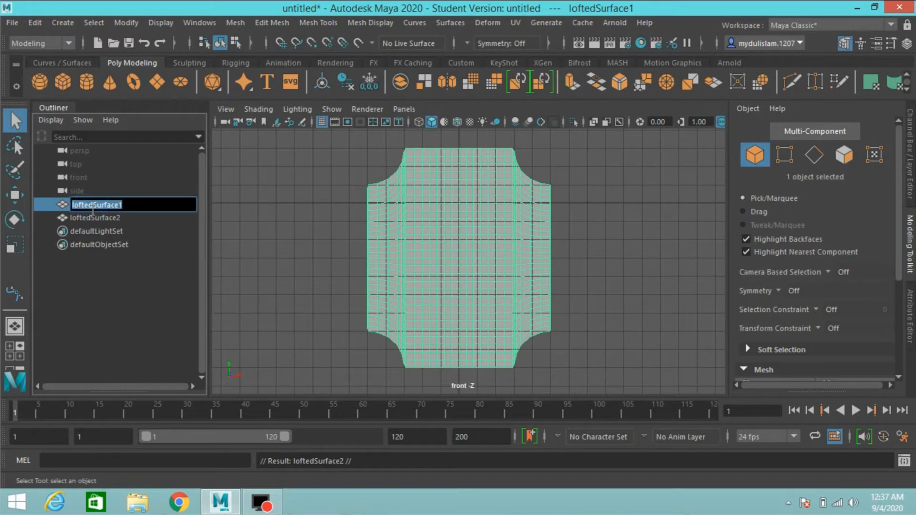
{"action": "type", "text": "wall_ ins"}
{"action": "key", "text": "Return"}
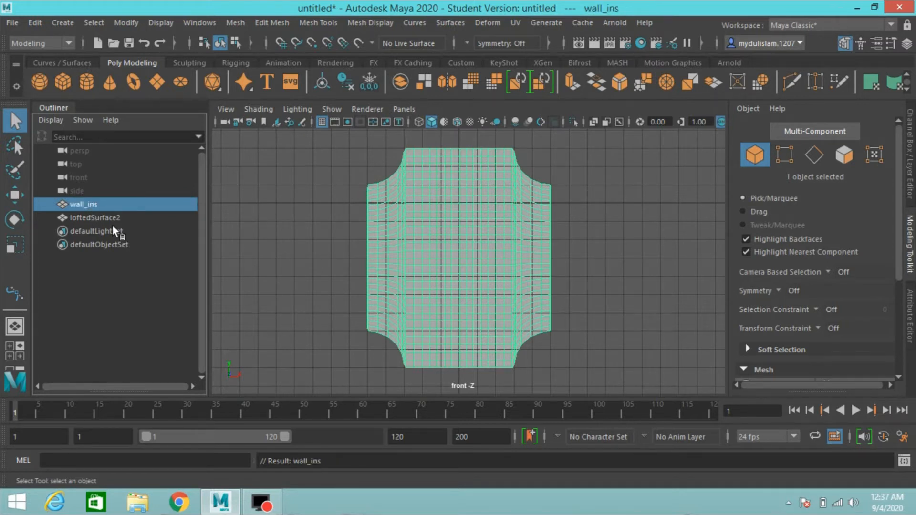
{"action": "double_click", "coordinate": [111, 221]}
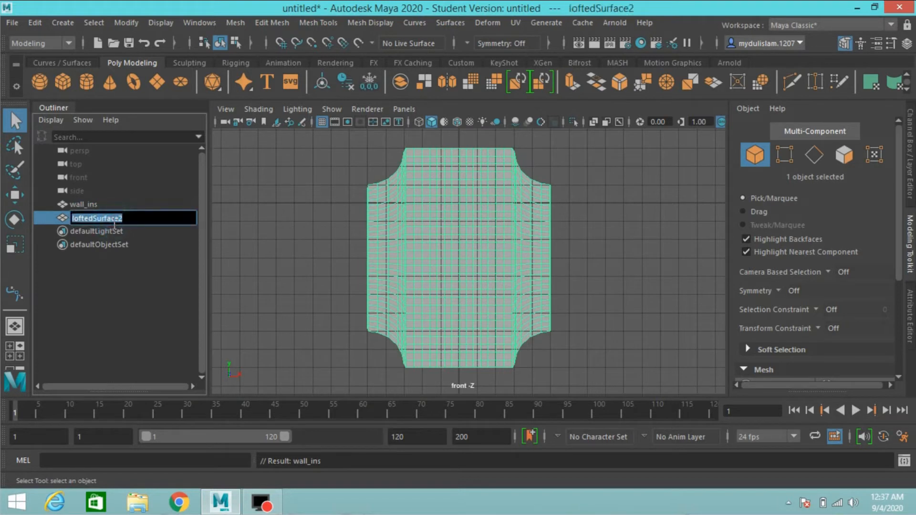
{"action": "type", "text": "mirr"}
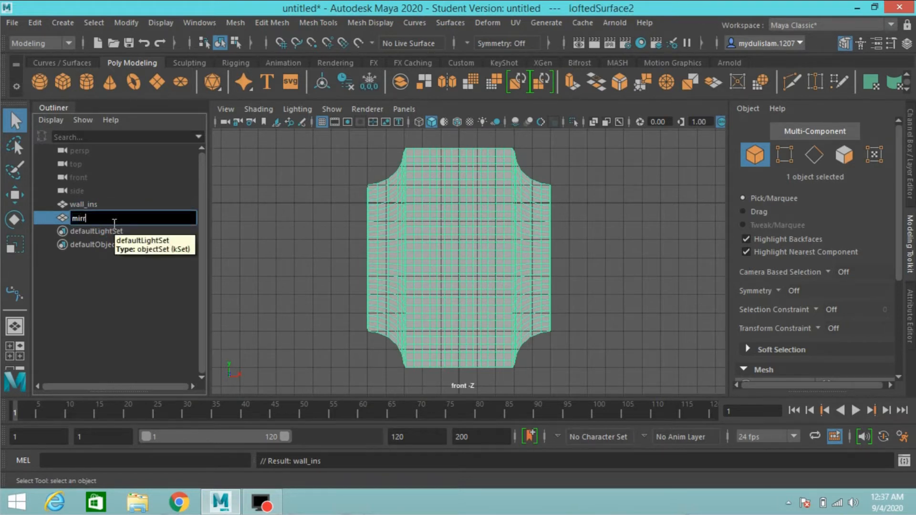
{"action": "type", "text": "or"}
{"action": "key", "text": "Return"}
Hide the mirror mesh and select the wall_ins mesh.
{"action": "left_click", "coordinate": [104, 203]}
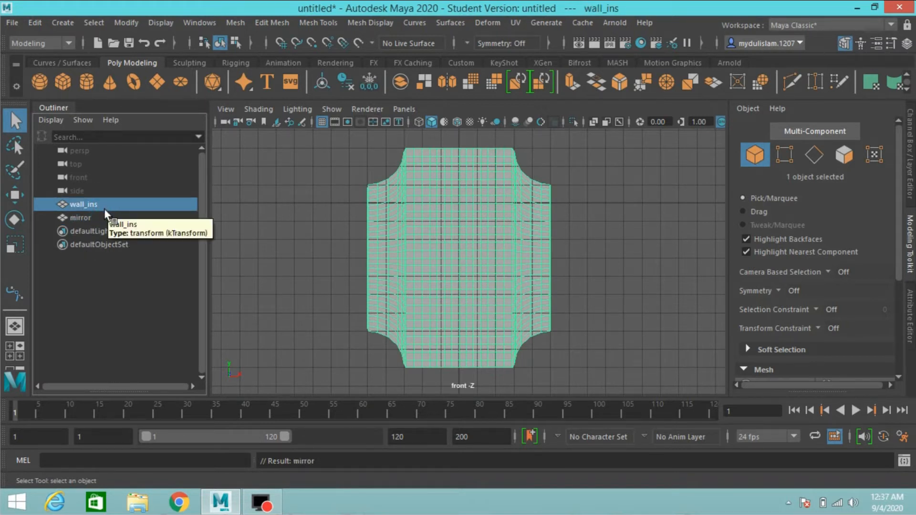
{"action": "left_click", "coordinate": [100, 216]}
{"action": "key", "text": "h"}
{"action": "left_click", "coordinate": [434, 231]}
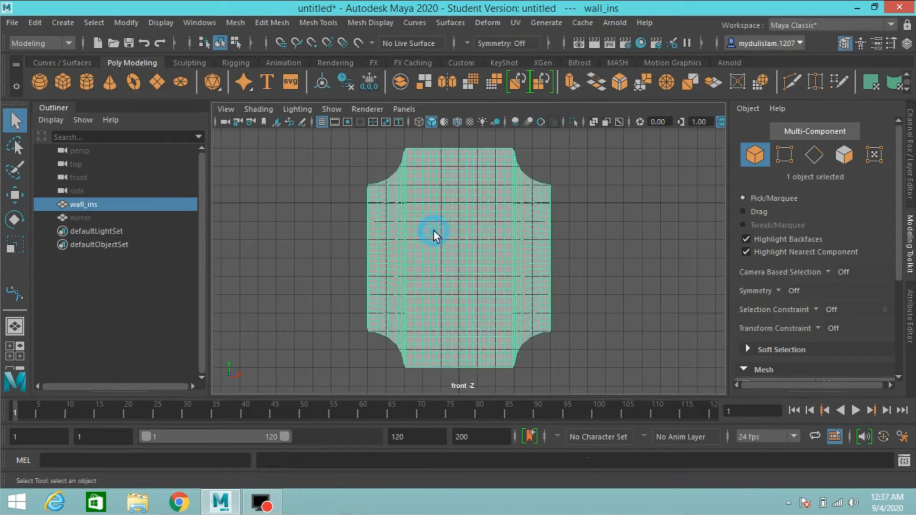
Invert the border face selection on wall_ins and delete the inner faces so only the outer frame remains.
{"action": "left_click", "coordinate": [844, 155]}
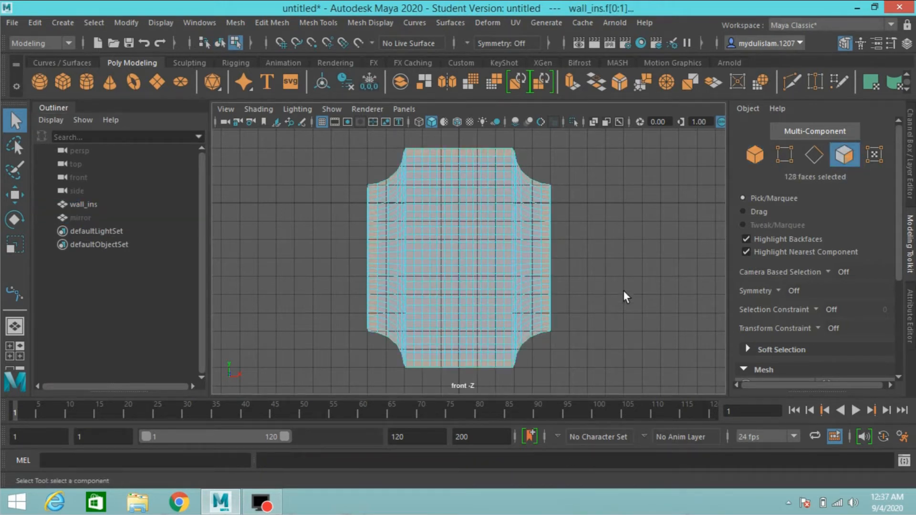
{"action": "mouse_move", "coordinate": [619, 291]}
{"action": "middle_mouse_down", "text": "alt"}
{"action": "mouse_move", "coordinate": [620, 269]}
{"action": "mouse_move", "coordinate": [620, 276]}
{"action": "middle_mouse_up", "text": "alt"}
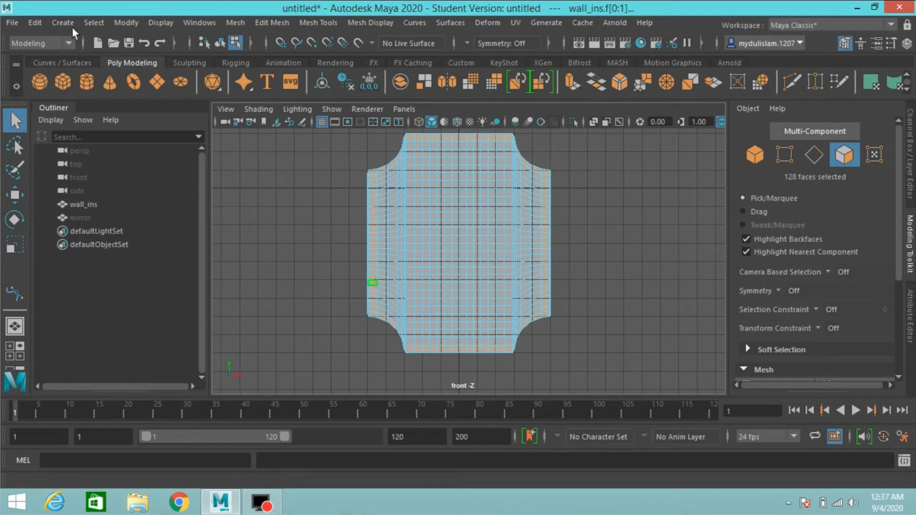
{"action": "left_click", "coordinate": [88, 22]}
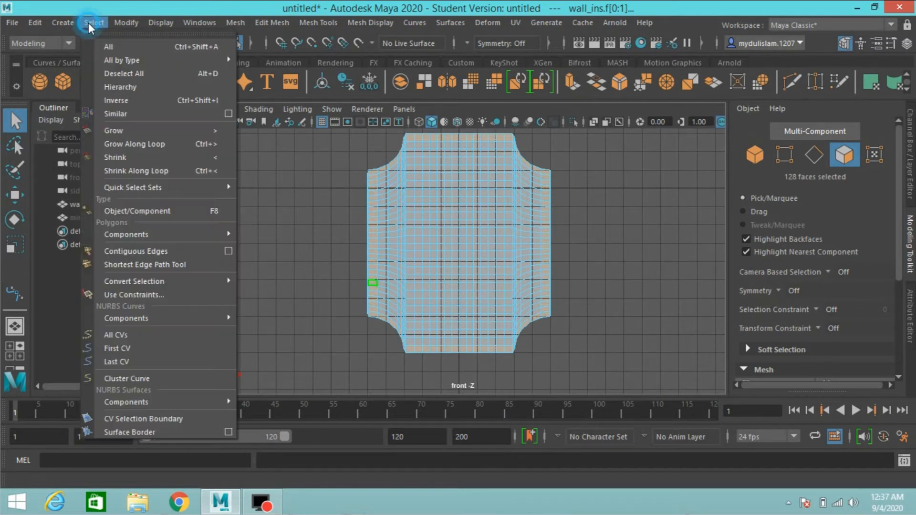
{"action": "left_click", "coordinate": [122, 102]}
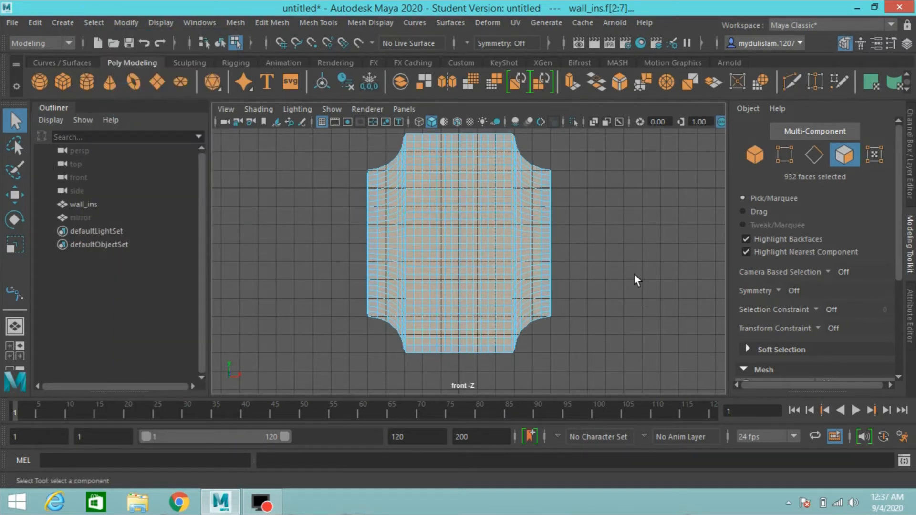
{"action": "key", "text": "Delete"}
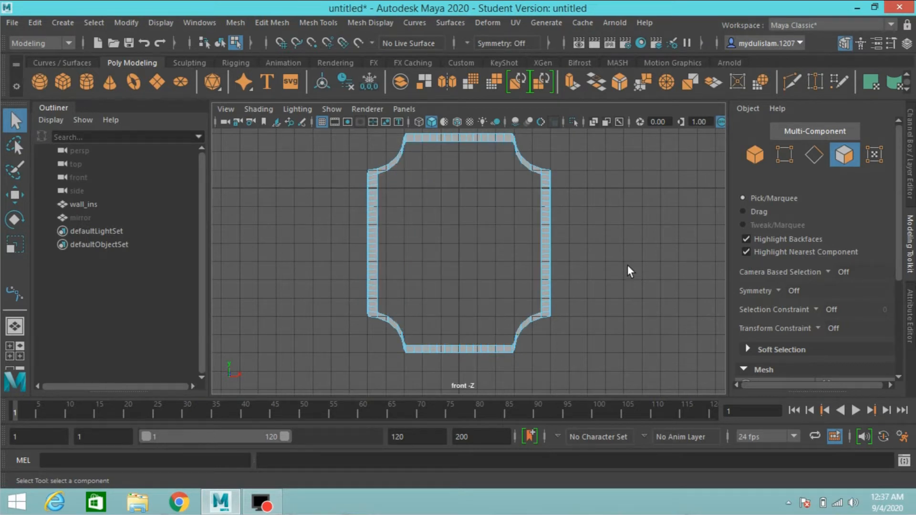
Delete the construction history of the wall_ins frame.
{"action": "scroll", "coordinate": [506, 227], "scroll_direction": "down", "scroll_amount": 2}
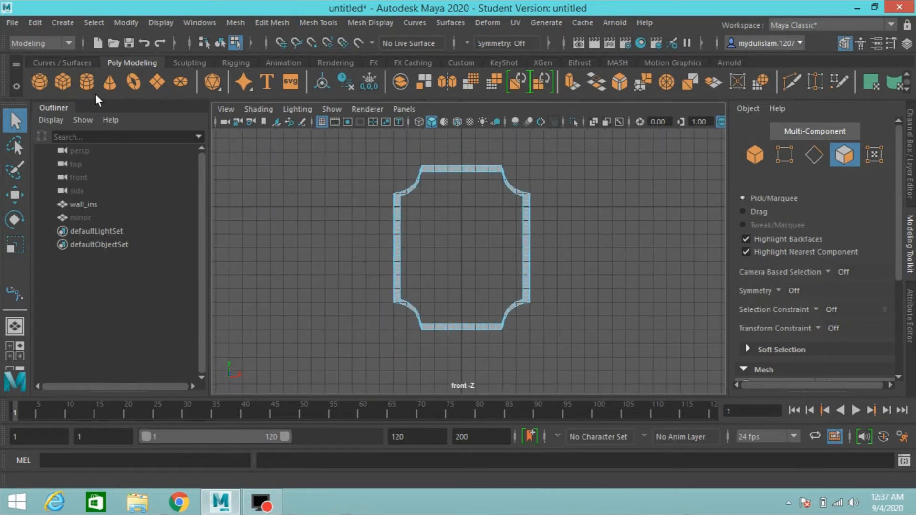
{"action": "left_click", "coordinate": [753, 154]}
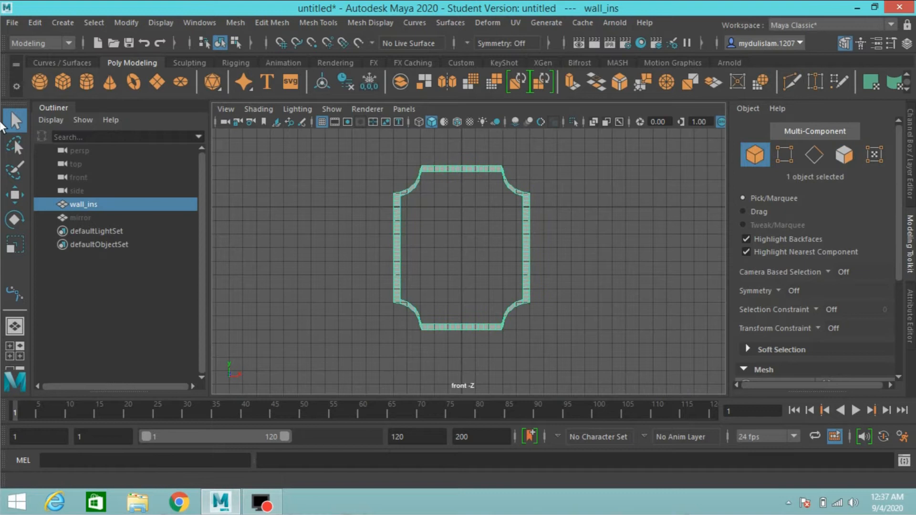
{"action": "left_click", "coordinate": [34, 26]}
{"action": "left_click", "coordinate": [184, 180]}
{"action": "left_click", "coordinate": [236, 177]}
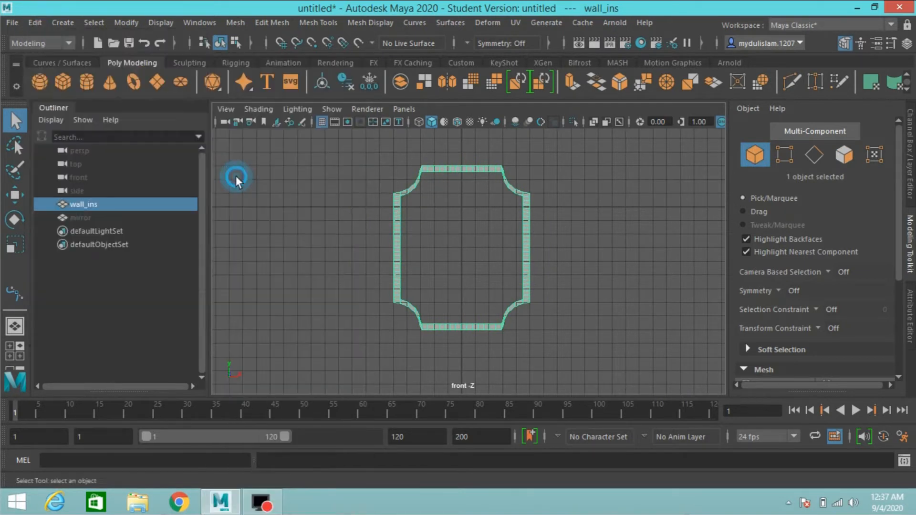
Select all faces of the wall_ins frame and turn on two-sided lighting in the perspective view.
{"action": "left_click", "coordinate": [844, 155]}
{"action": "left_click_drag", "start_coordinate": [403, 193], "coordinate": [319, 132]}
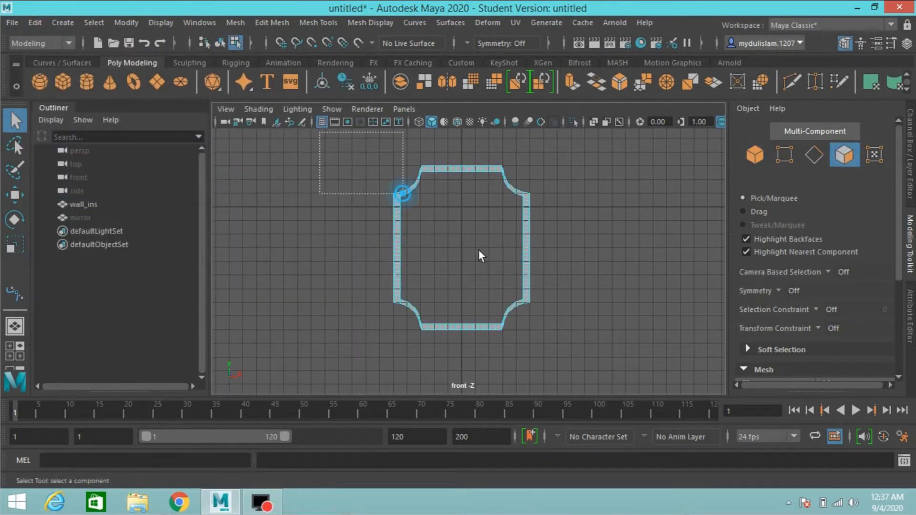
{"action": "key", "text": "space"}
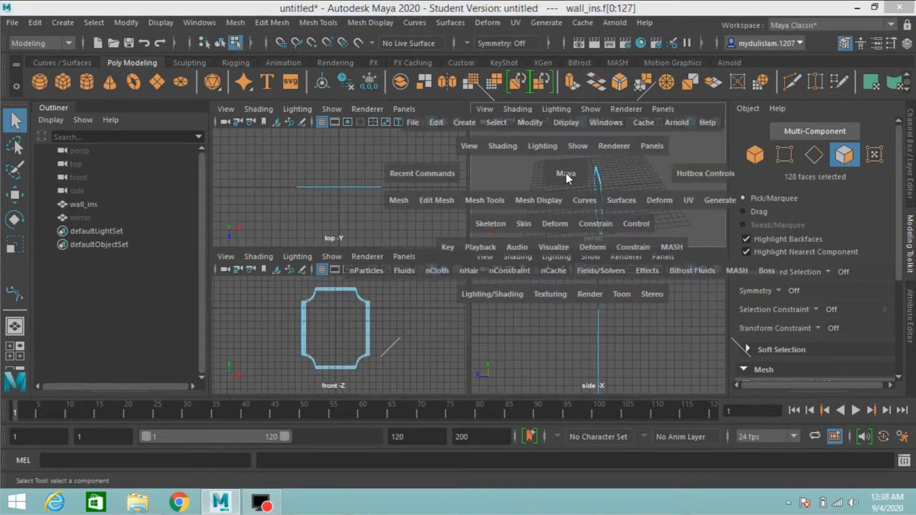
{"action": "key", "text": "space"}
{"action": "left_click_drag", "start_coordinate": [560, 257], "coordinate": [423, 256], "text": "alt"}
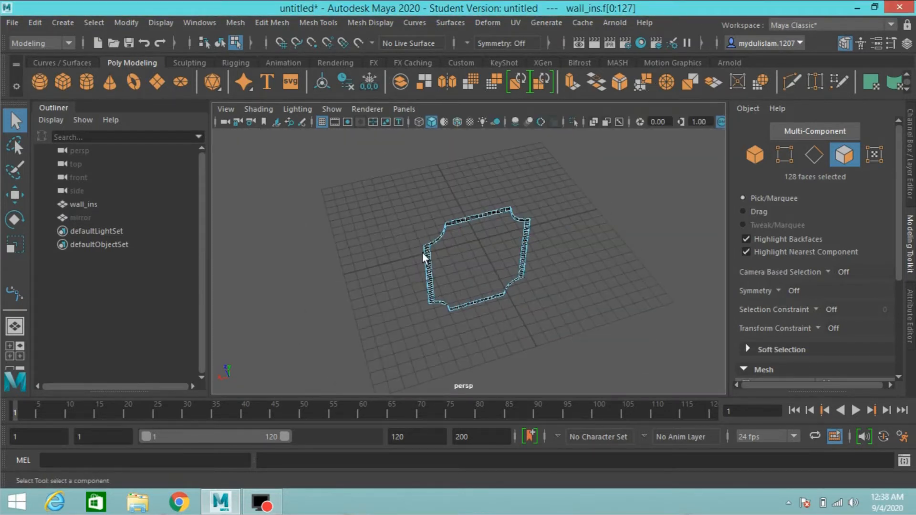
{"action": "left_click", "coordinate": [283, 111]}
{"action": "left_click", "coordinate": [305, 203]}
{"action": "left_click_drag", "start_coordinate": [348, 286], "coordinate": [485, 199], "text": "alt"}
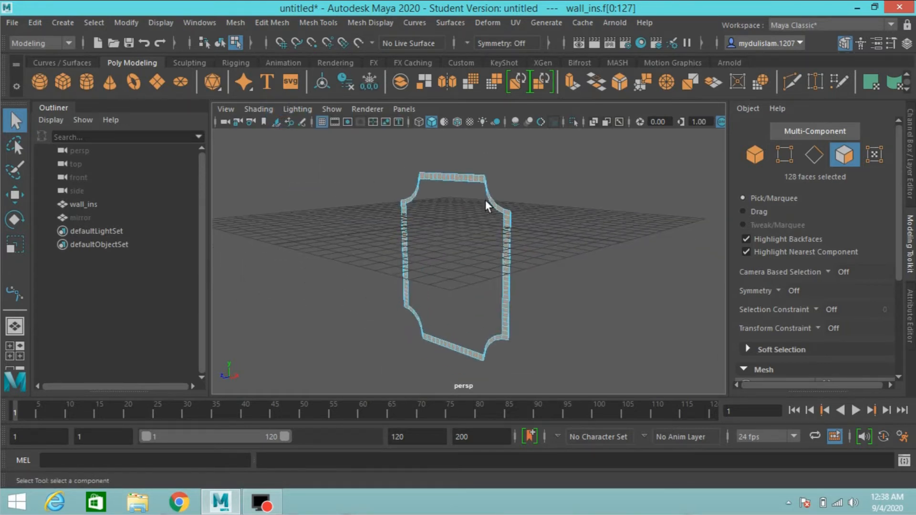
Extrude all selected faces of the wall_ins frame by a local Z translation of about -0.622 to give it thickness.
{"action": "left_click", "coordinate": [569, 87]}
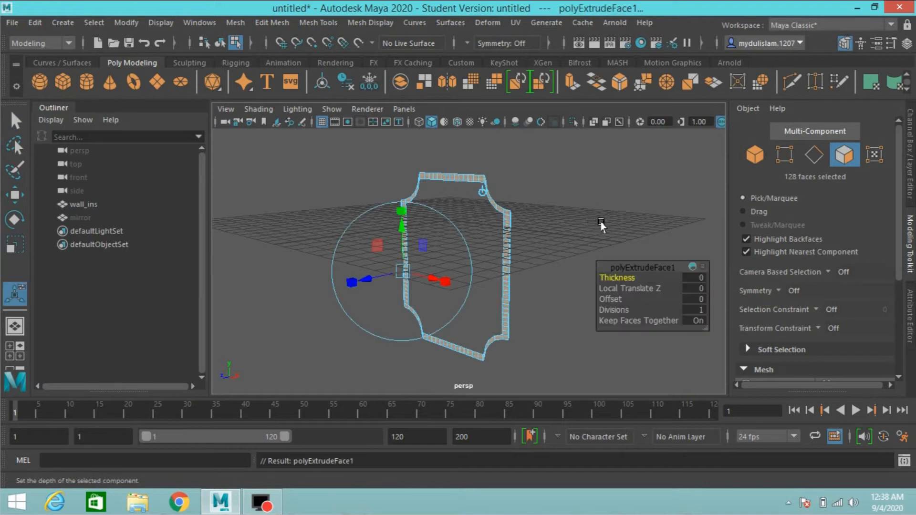
{"action": "left_click_drag", "start_coordinate": [599, 224], "coordinate": [575, 223], "text": "alt"}
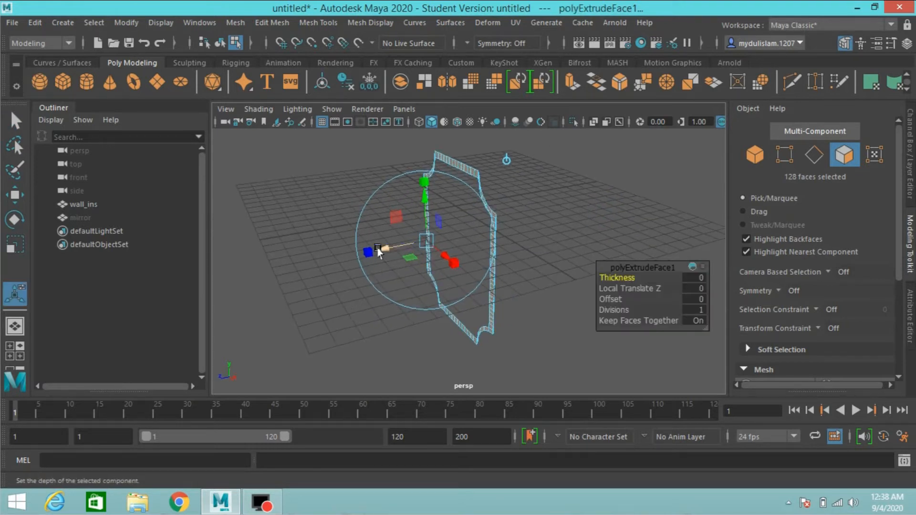
{"action": "mouse_move", "coordinate": [380, 258]}
{"action": "left_mouse_down"}
{"action": "mouse_move", "coordinate": [378, 248]}
{"action": "mouse_move", "coordinate": [387, 256]}
{"action": "left_mouse_up"}
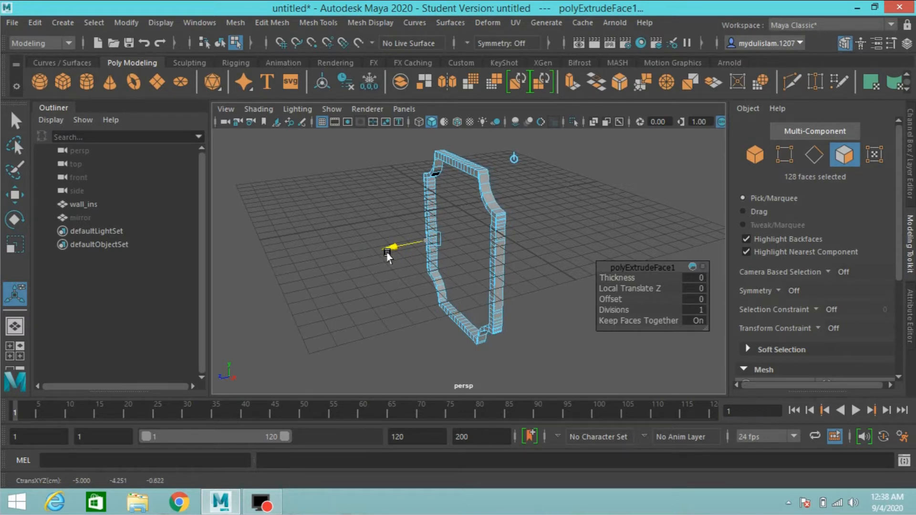
Insert an edge loop all the way around the inner side wall of the wall_ins frame.
{"action": "left_click_drag", "start_coordinate": [311, 272], "coordinate": [411, 237], "text": "alt"}
{"action": "scroll", "coordinate": [422, 251], "scroll_direction": "up", "scroll_amount": 3}
{"action": "scroll", "coordinate": [411, 237], "scroll_direction": "up", "scroll_amount": 3}
{"action": "middle_click_drag", "start_coordinate": [411, 237], "coordinate": [419, 258], "text": "alt"}
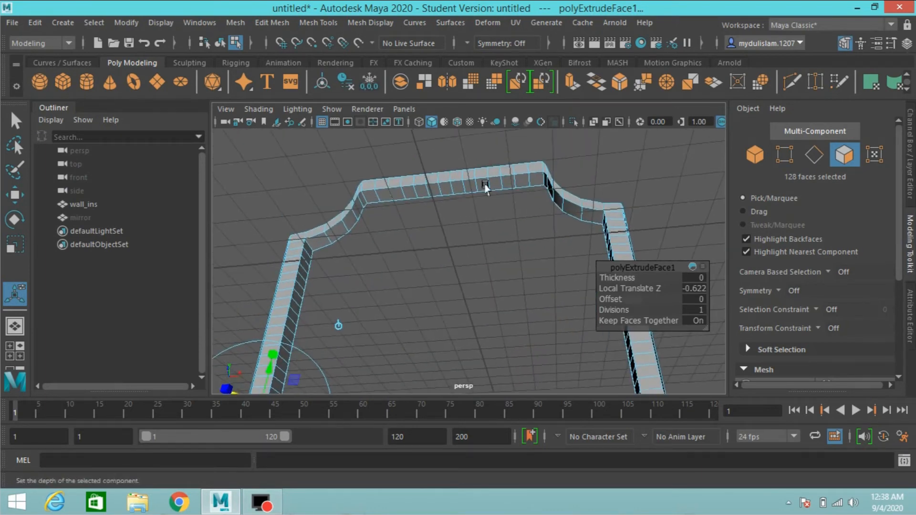
{"action": "left_click", "coordinate": [758, 158]}
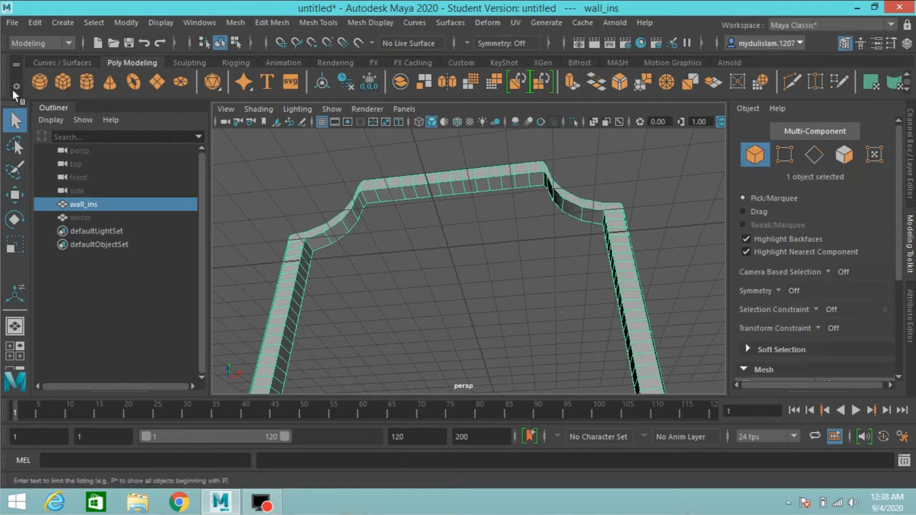
{"action": "left_click", "coordinate": [319, 22]}
{"action": "left_click", "coordinate": [353, 126]}
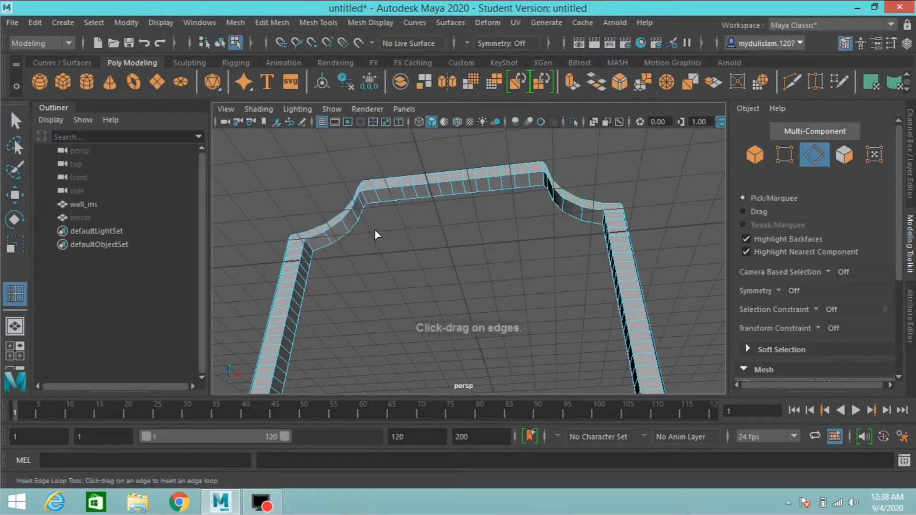
{"action": "mouse_move", "coordinate": [402, 234]}
{"action": "left_mouse_down", "text": "alt"}
{"action": "mouse_move", "coordinate": [410, 244]}
{"action": "mouse_move", "coordinate": [390, 216]}
{"action": "mouse_move", "coordinate": [397, 234]}
{"action": "mouse_move", "coordinate": [407, 222]}
{"action": "left_mouse_up", "text": "alt"}
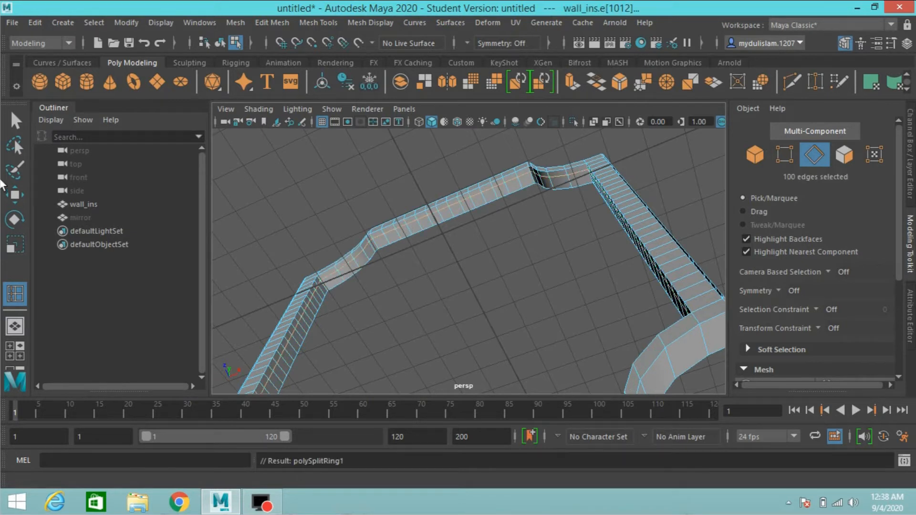
{"action": "key", "text": "q"}
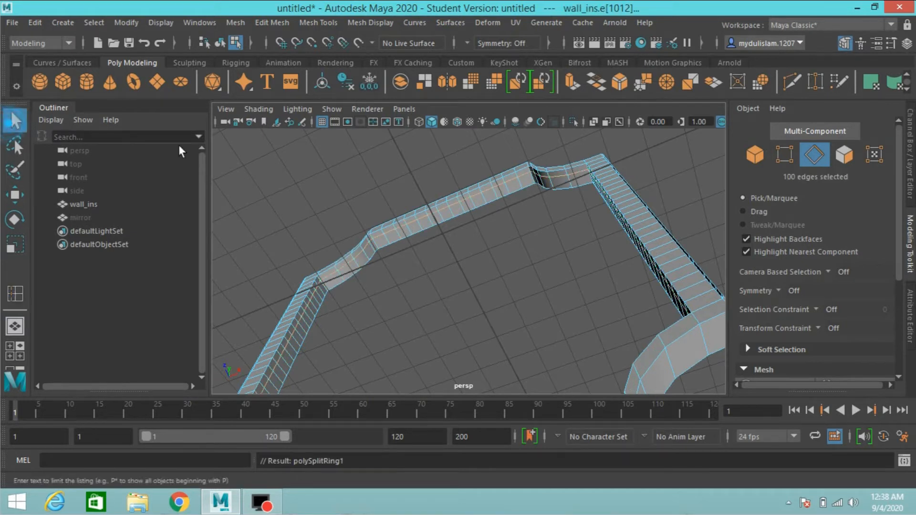
Delete the construction history of the wall_ins frame.
{"action": "left_click", "coordinate": [754, 155]}
{"action": "left_click", "coordinate": [31, 22]}
{"action": "mouse_move", "coordinate": [189, 179]}
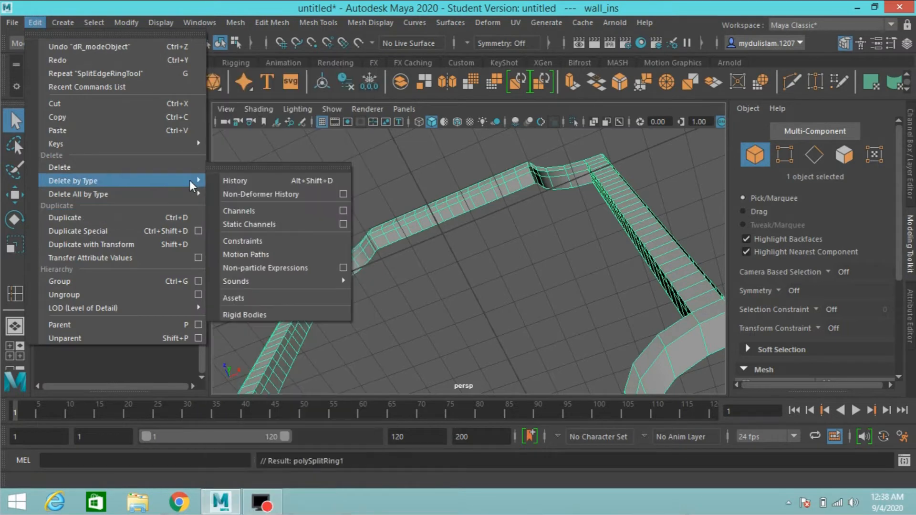
{"action": "left_click", "coordinate": [238, 182]}
Select the inner side face loop next to the new edge loop and extrude it inward by a local Z translation of about -0.294.
{"action": "left_click_drag", "start_coordinate": [440, 278], "coordinate": [464, 227], "text": "alt"}
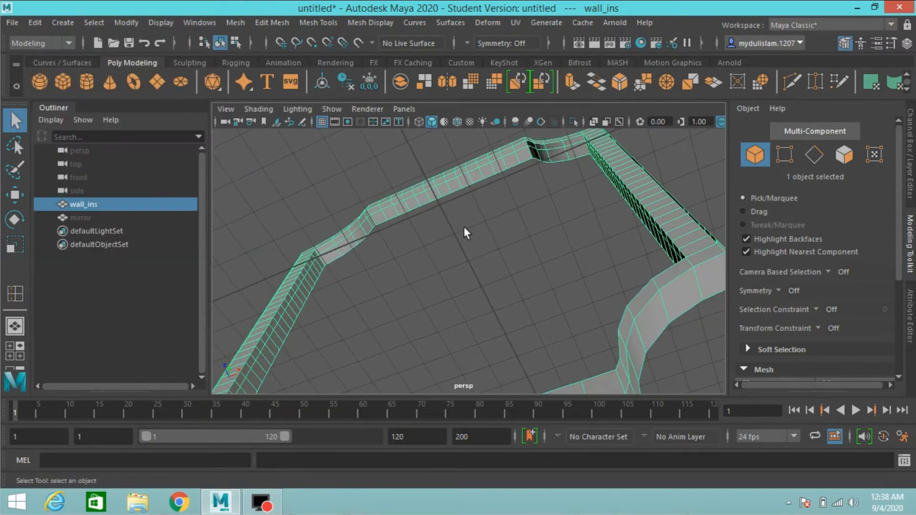
{"action": "left_click", "coordinate": [844, 156]}
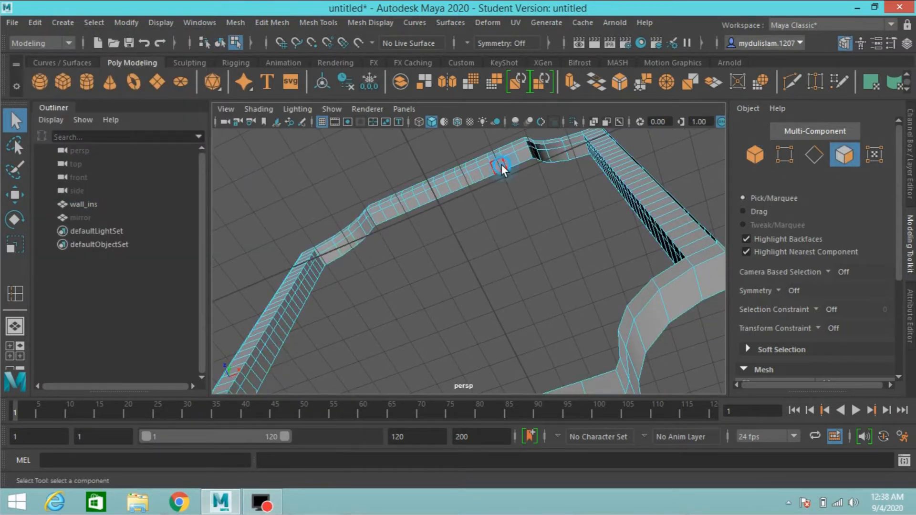
{"action": "left_click", "coordinate": [501, 166]}
{"action": "double_click", "coordinate": [487, 176]}
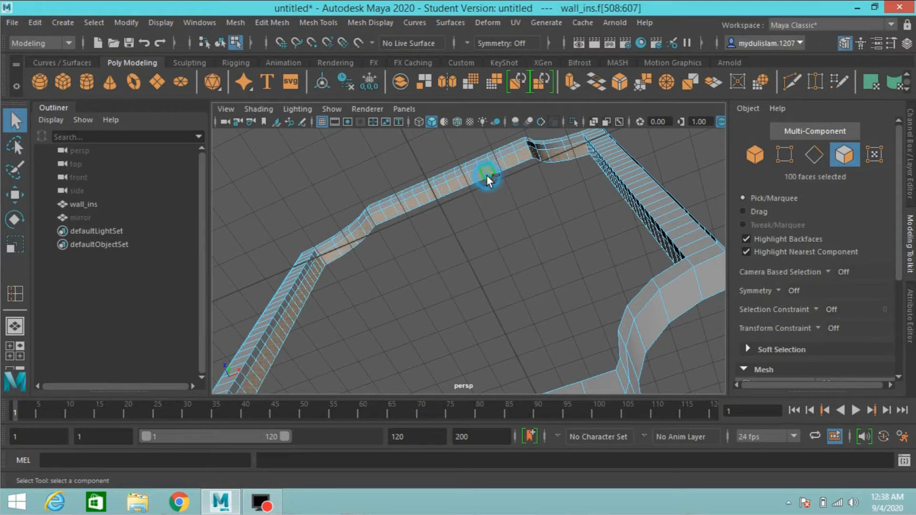
{"action": "scroll", "coordinate": [477, 232], "scroll_direction": "down", "scroll_amount": 4}
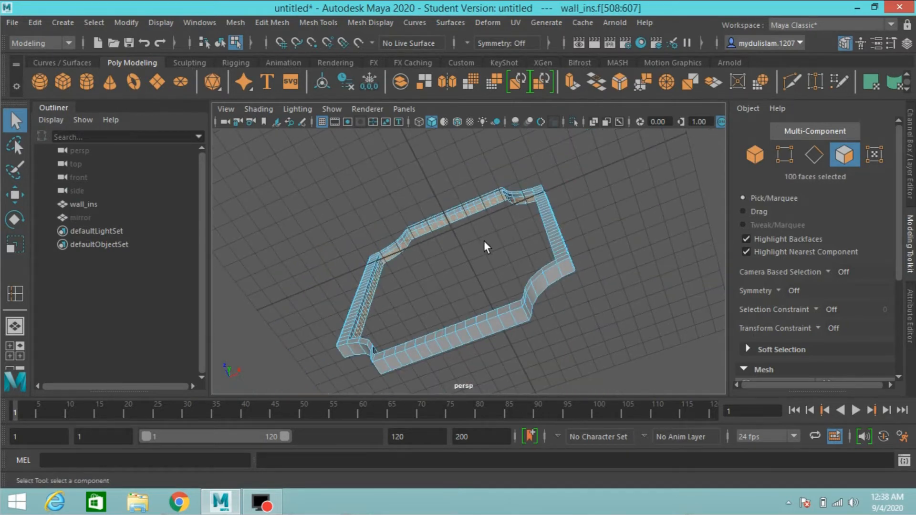
{"action": "left_click_drag", "start_coordinate": [485, 246], "coordinate": [458, 237], "text": "alt"}
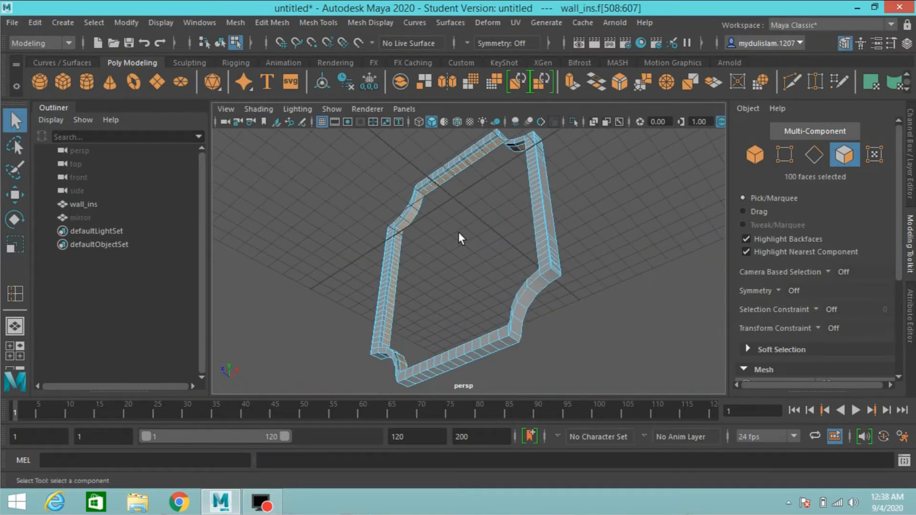
{"action": "left_click", "coordinate": [572, 84]}
{"action": "left_click_drag", "start_coordinate": [445, 230], "coordinate": [491, 272], "text": "alt"}
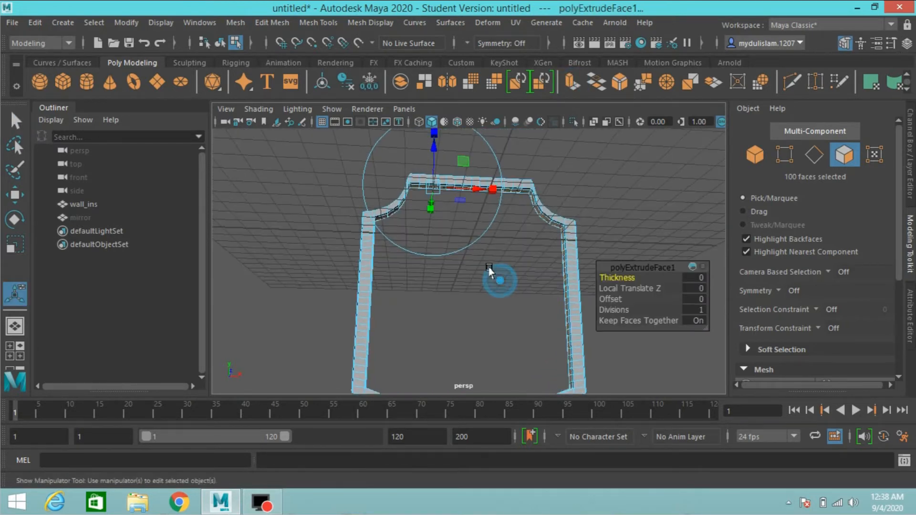
{"action": "left_click_drag", "start_coordinate": [433, 138], "coordinate": [429, 238]}
Delete the construction history of wall_ins, clearing the inward extrusion's node.
{"action": "scroll", "coordinate": [426, 229], "scroll_direction": "up", "scroll_amount": 6}
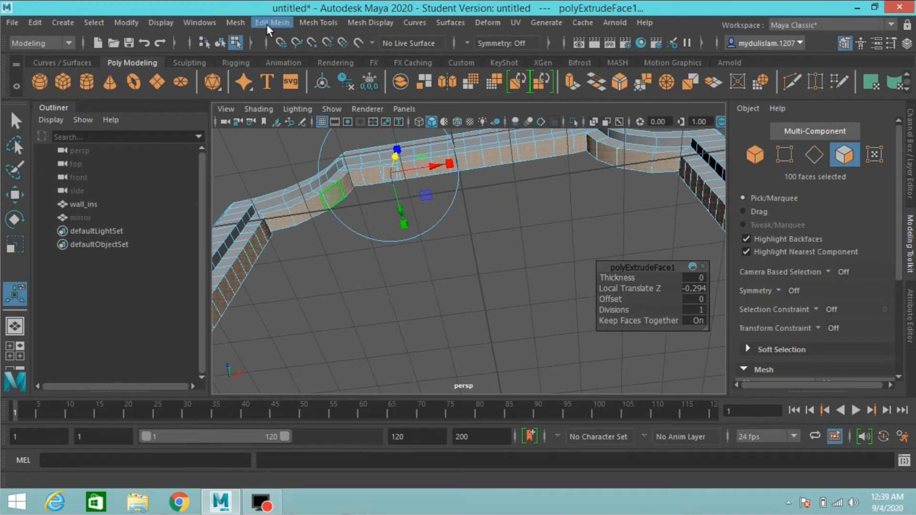
{"action": "left_click", "coordinate": [754, 158]}
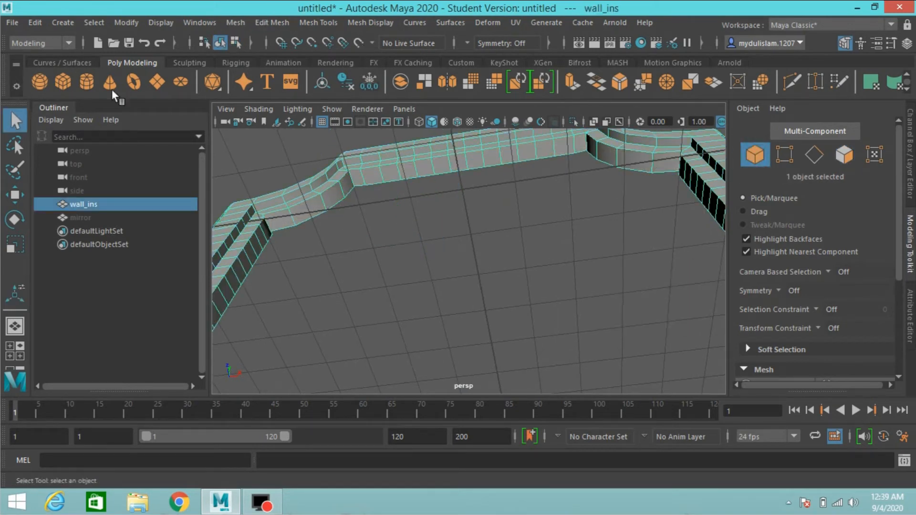
{"action": "left_click", "coordinate": [36, 22]}
{"action": "mouse_move", "coordinate": [173, 185]}
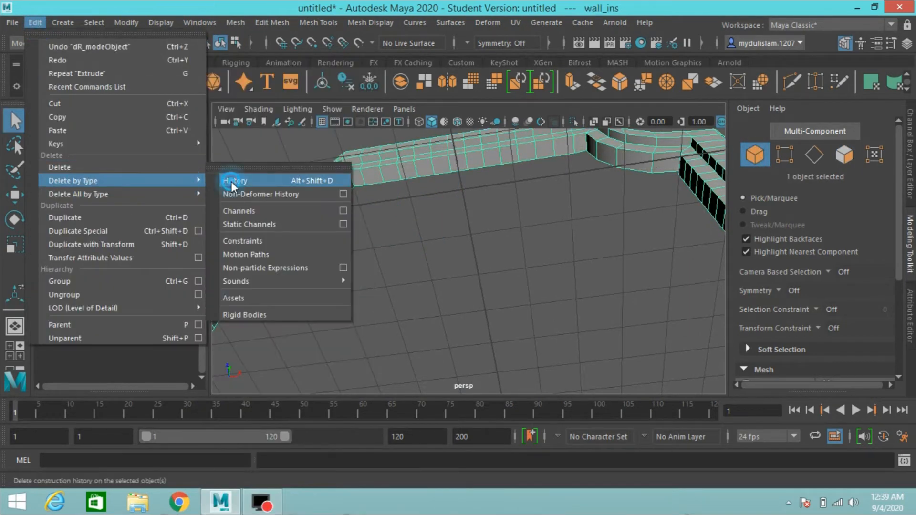
{"action": "left_click", "coordinate": [230, 180]}
Insert an edge loop along the inward-facing band of the extruded inner lip of wall_ins.
{"action": "left_click", "coordinate": [314, 22]}
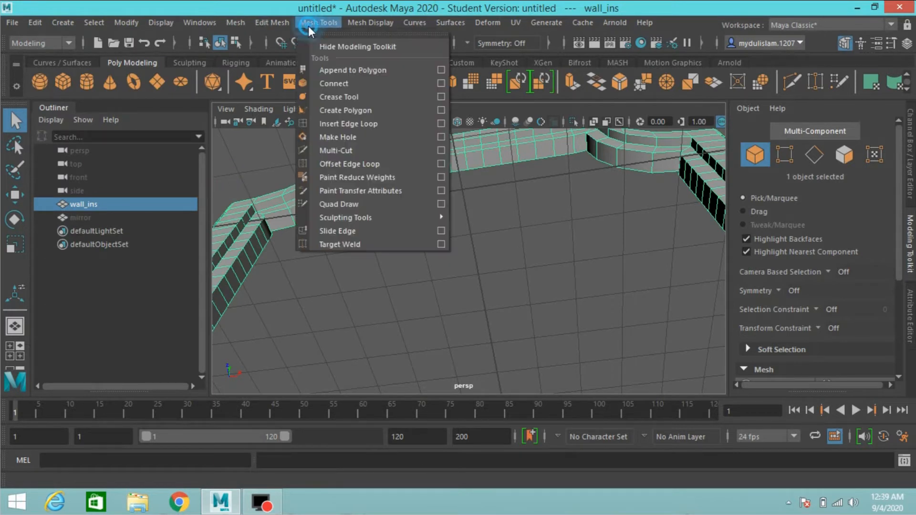
{"action": "left_click", "coordinate": [371, 123]}
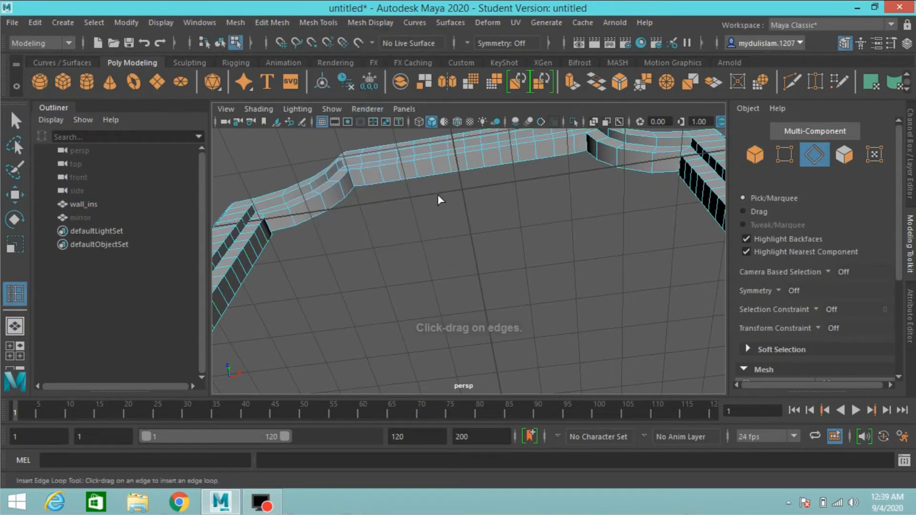
{"action": "left_click", "coordinate": [450, 162]}
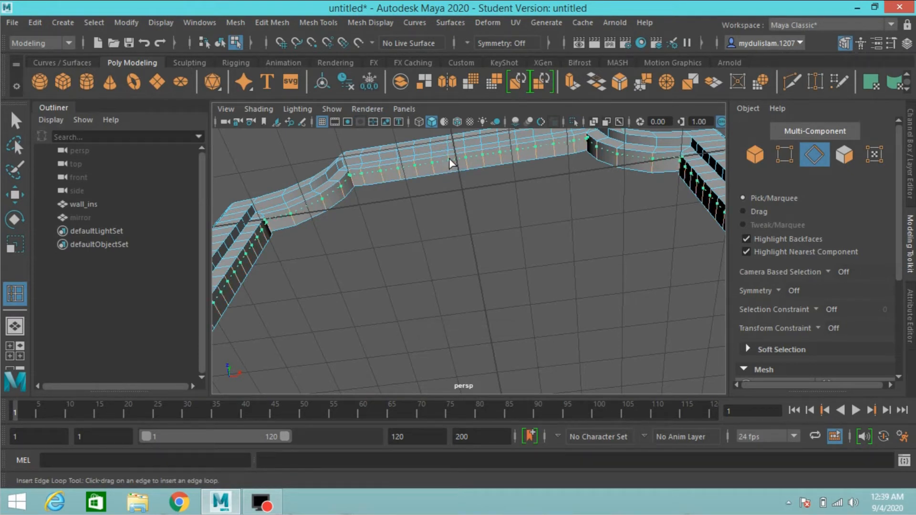
{"action": "key", "text": "Return"}
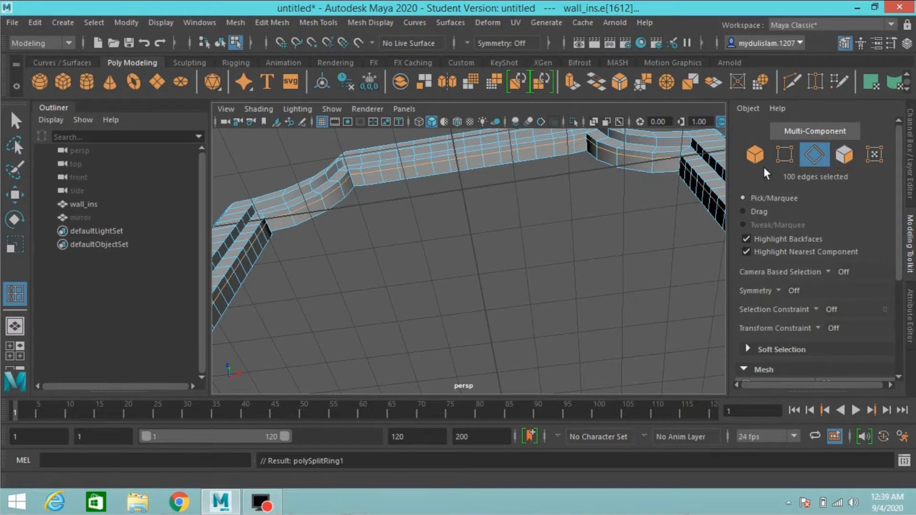
Reselect the wall_ins frame as an object and delete its construction history.
{"action": "left_click", "coordinate": [755, 155]}
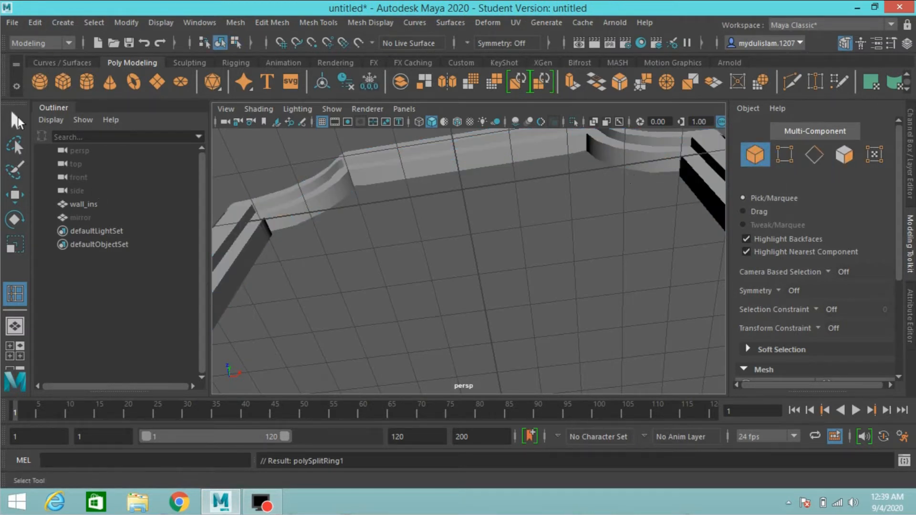
{"action": "left_click", "coordinate": [16, 121]}
{"action": "left_click", "coordinate": [391, 171]}
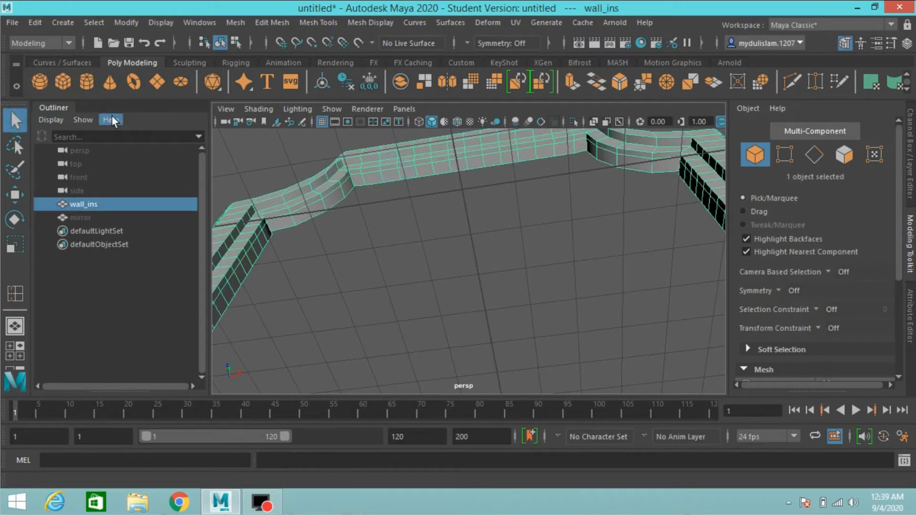
{"action": "left_click", "coordinate": [35, 23]}
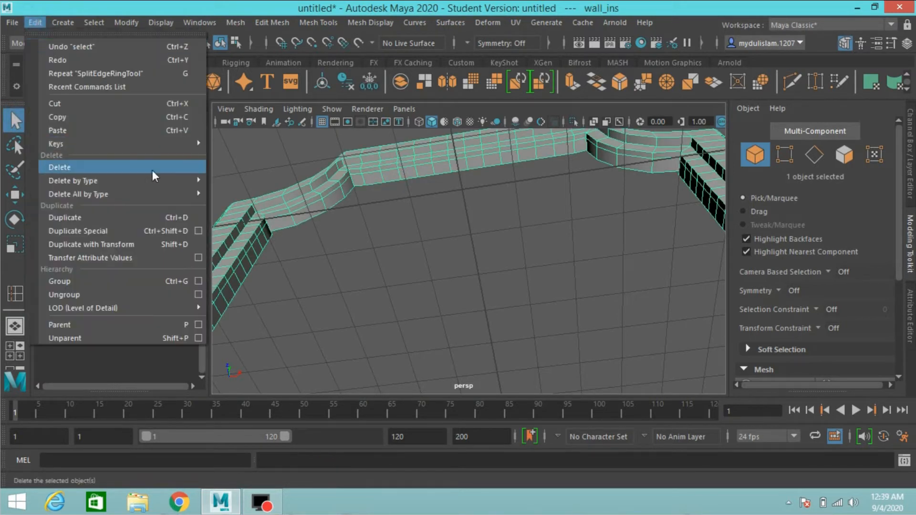
{"action": "mouse_move", "coordinate": [179, 181]}
{"action": "left_click", "coordinate": [234, 181]}
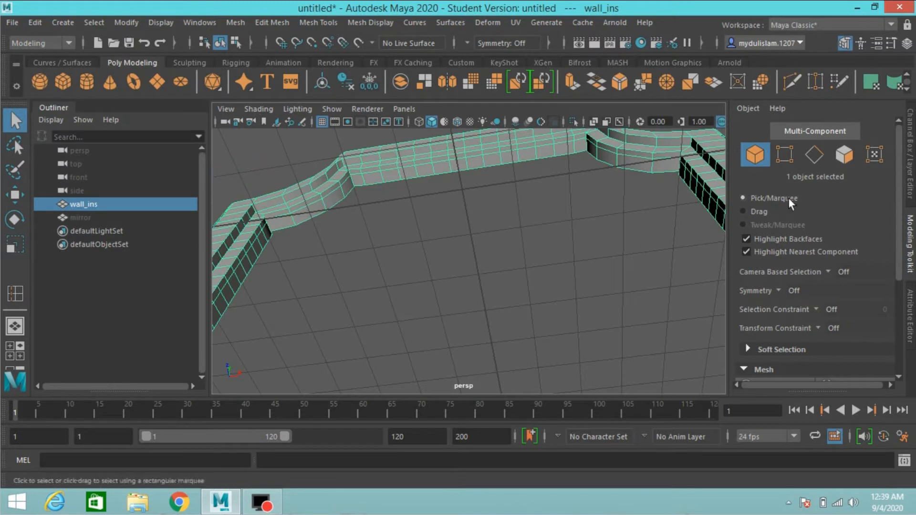
Select only the outermost face loop of the divided inner lip and extrude it inward by a local Z translation of about -0.285.
{"action": "left_click", "coordinate": [843, 156]}
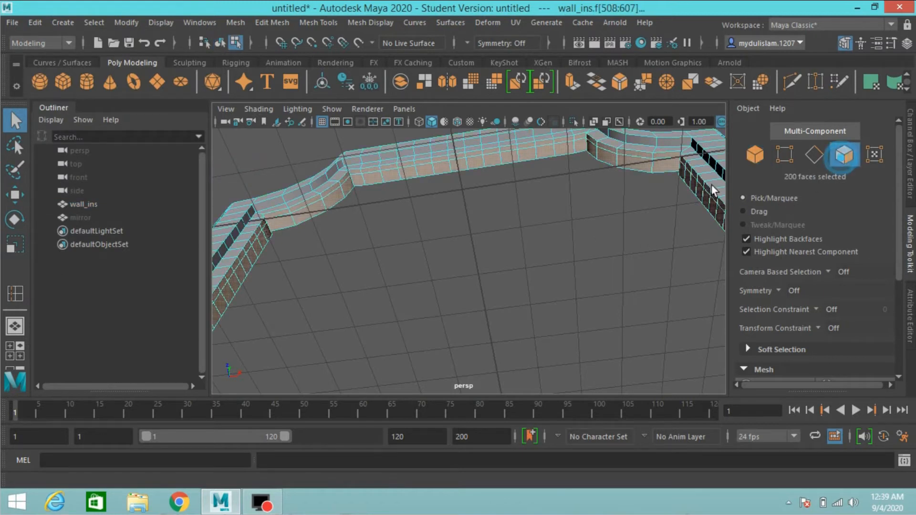
{"action": "left_click", "coordinate": [531, 153]}
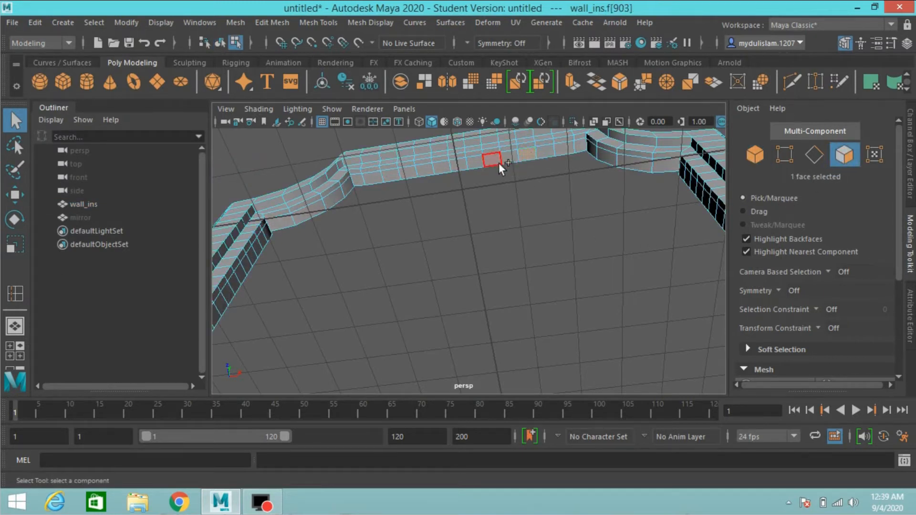
{"action": "double_click", "coordinate": [508, 160], "text": "shift"}
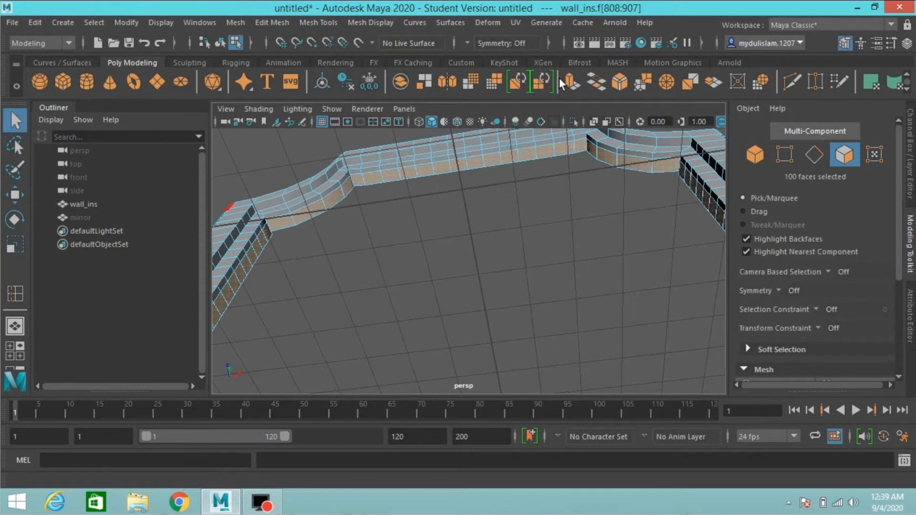
{"action": "left_click", "coordinate": [572, 82]}
{"action": "scroll", "coordinate": [513, 227], "scroll_direction": "down", "scroll_amount": 3}
{"action": "left_click_drag", "start_coordinate": [514, 227], "coordinate": [506, 246], "text": "alt"}
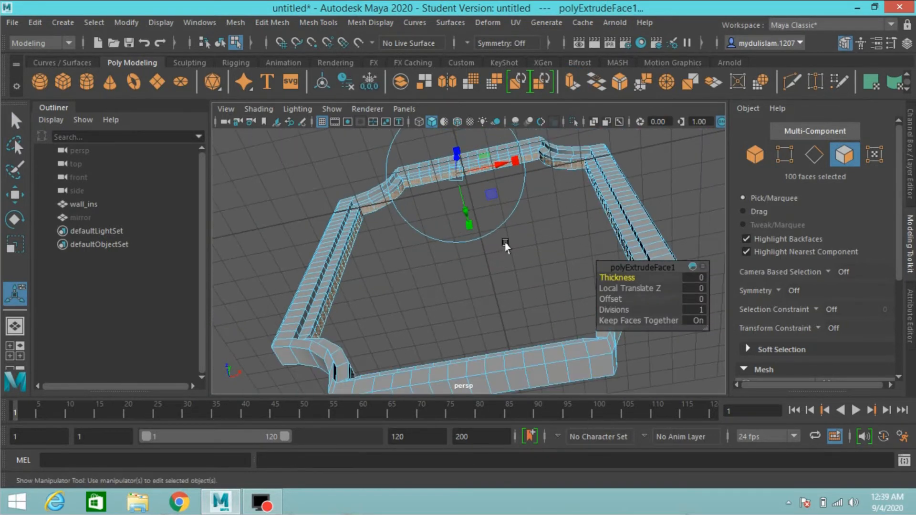
{"action": "right_click_drag", "start_coordinate": [506, 245], "coordinate": [516, 264], "text": "alt"}
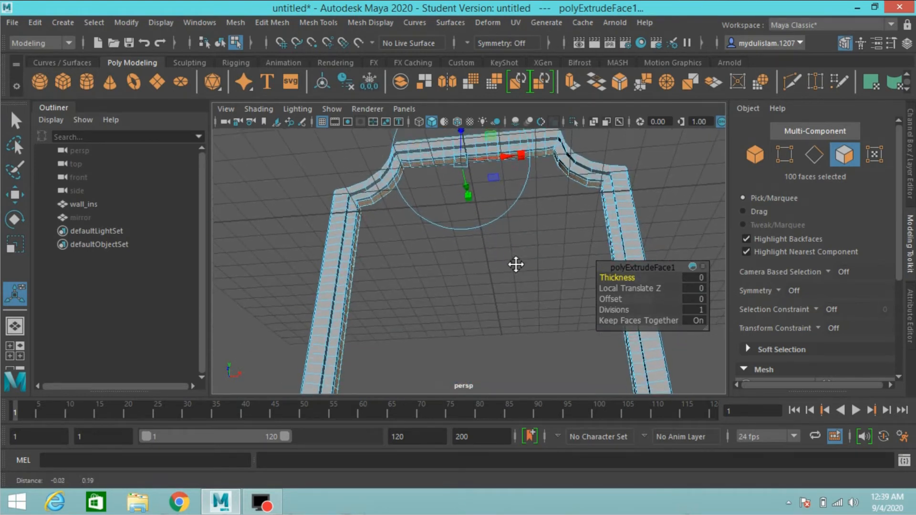
{"action": "middle_click_drag", "start_coordinate": [516, 264], "coordinate": [520, 327], "text": "alt"}
{"action": "left_click_drag", "start_coordinate": [464, 191], "coordinate": [466, 199]}
Delete the construction history of the stepped wall_ins frame.
{"action": "left_click_drag", "start_coordinate": [477, 325], "coordinate": [449, 264], "text": "alt"}
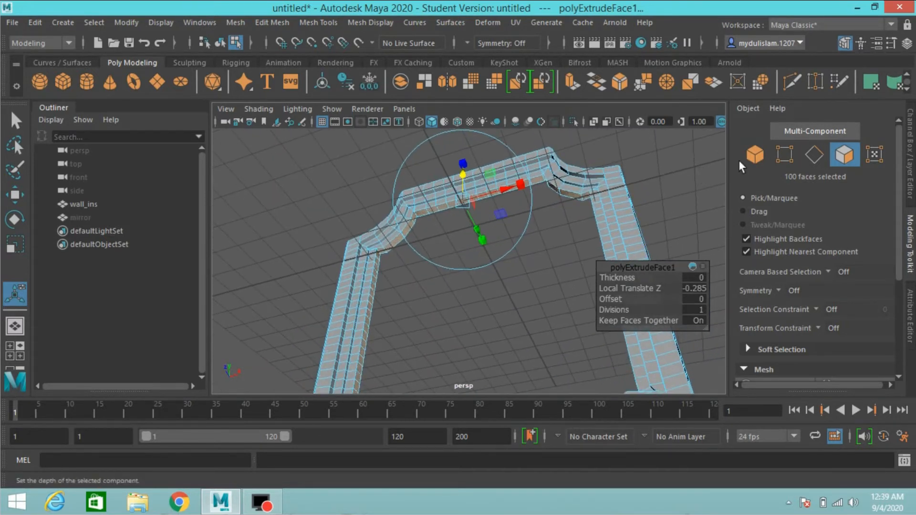
{"action": "left_click", "coordinate": [753, 155]}
{"action": "left_click", "coordinate": [34, 22]}
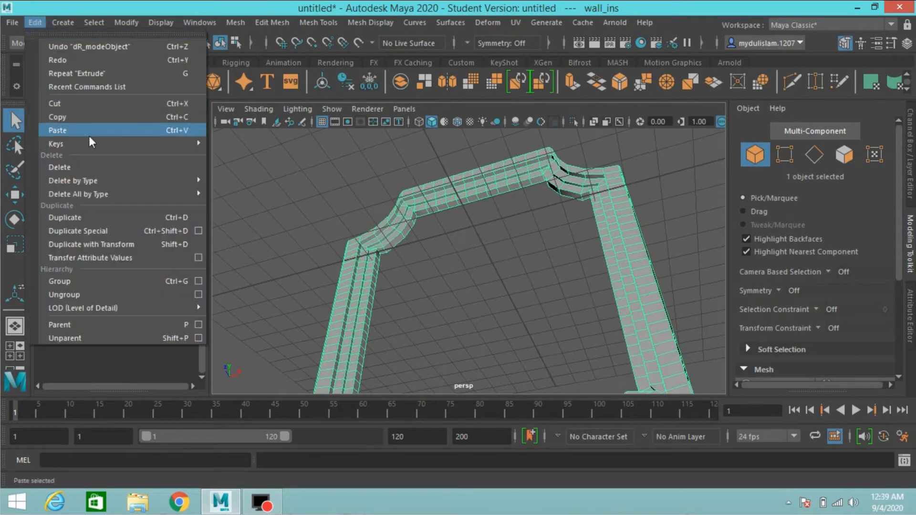
{"action": "mouse_move", "coordinate": [155, 181]}
{"action": "left_click", "coordinate": [229, 182]}
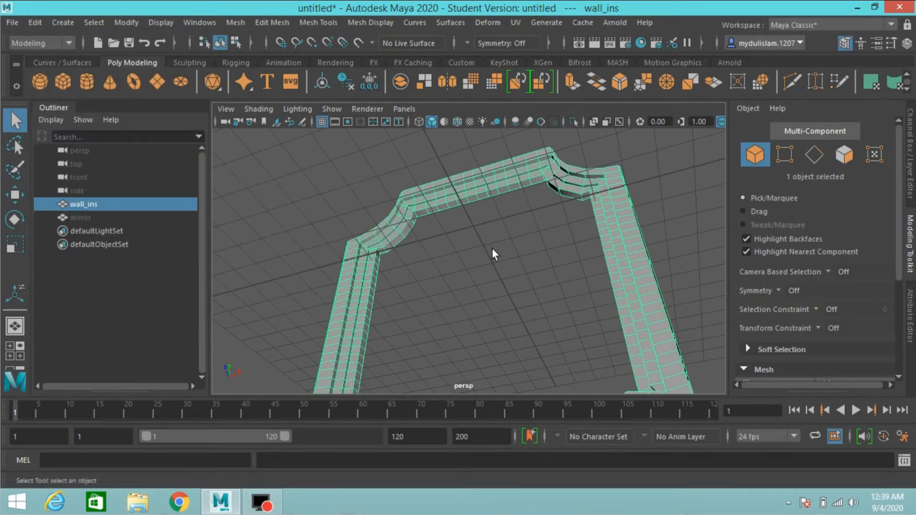
Examine the whole wall_ins frame from the front with the Move tool active.
{"action": "scroll", "coordinate": [491, 248], "scroll_direction": "down", "scroll_amount": 5}
{"action": "left_click_drag", "start_coordinate": [491, 249], "coordinate": [482, 198], "text": "alt"}
{"action": "left_click_drag", "start_coordinate": [518, 319], "coordinate": [520, 288], "text": "alt"}
{"action": "key", "text": "w"}
{"action": "left_click_drag", "start_coordinate": [462, 281], "coordinate": [469, 260], "text": "alt"}
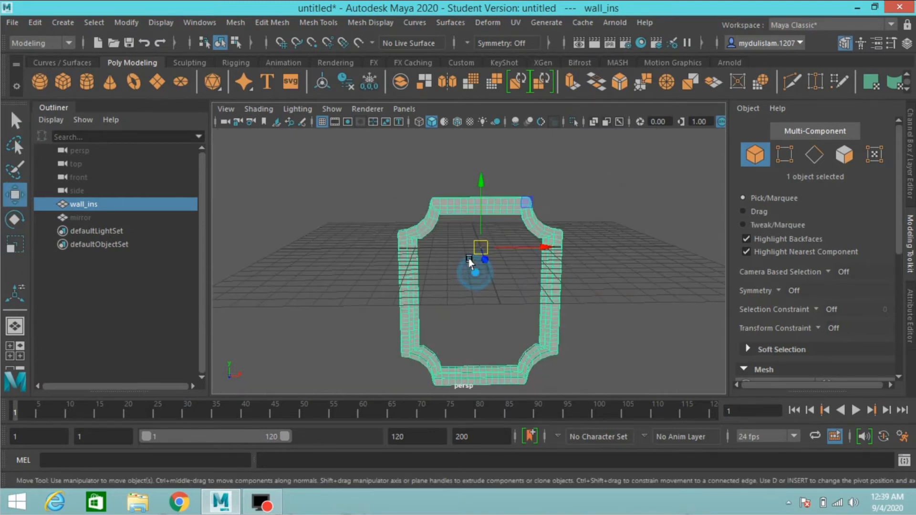
Center the pivot of the wall_ins frame and raise the frame above the grid to a Translate Y of about 9.074.
{"action": "left_click", "coordinate": [125, 22]}
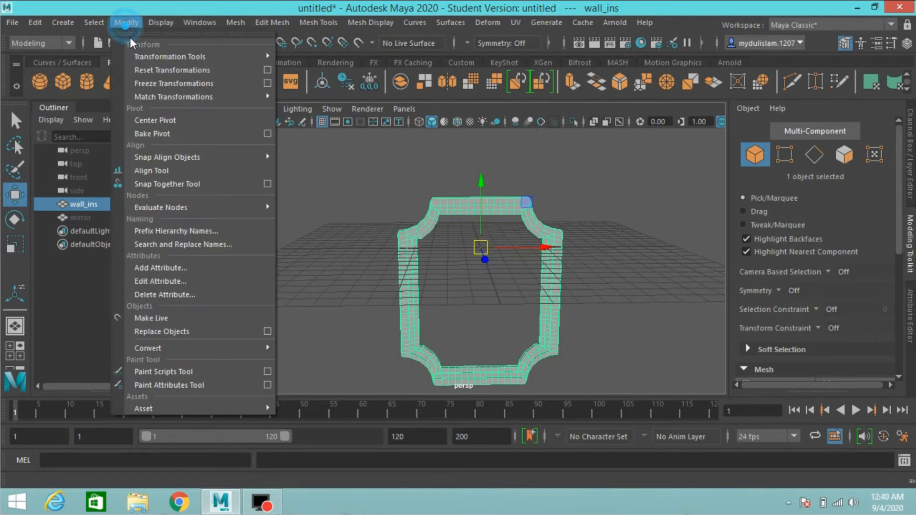
{"action": "left_click", "coordinate": [162, 119]}
{"action": "left_click_drag", "start_coordinate": [480, 245], "coordinate": [494, 88]}
{"action": "key", "text": "f"}
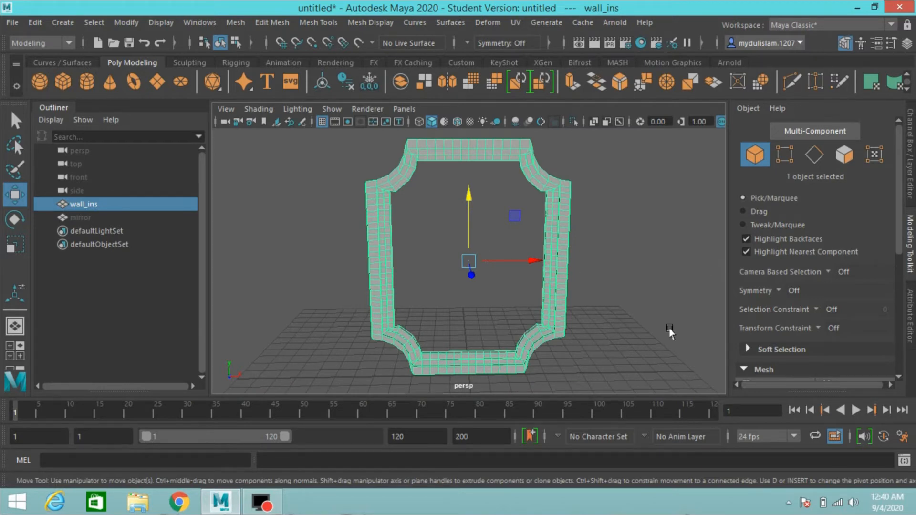
Turn on smooth mesh preview for the wall_ins frame and deselect it to check the rounded profile.
{"action": "left_click_drag", "start_coordinate": [670, 332], "coordinate": [572, 328], "text": "alt"}
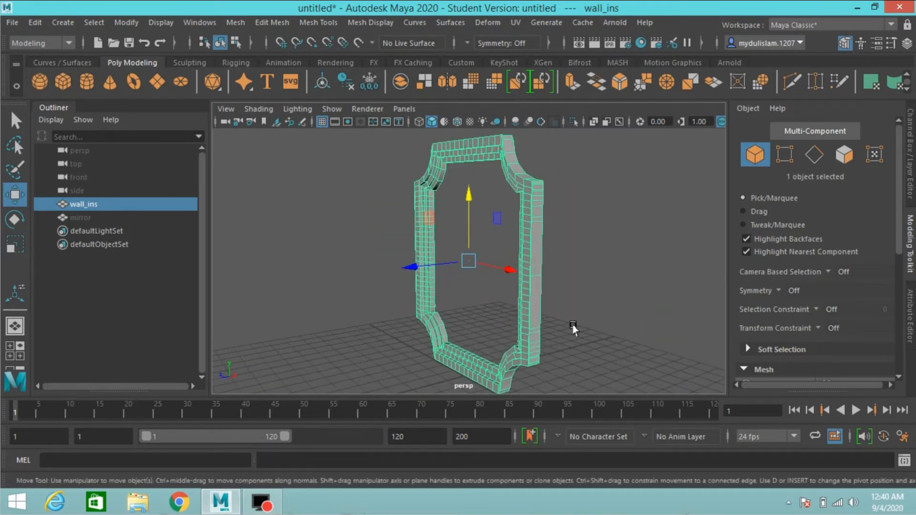
{"action": "key", "text": "3"}
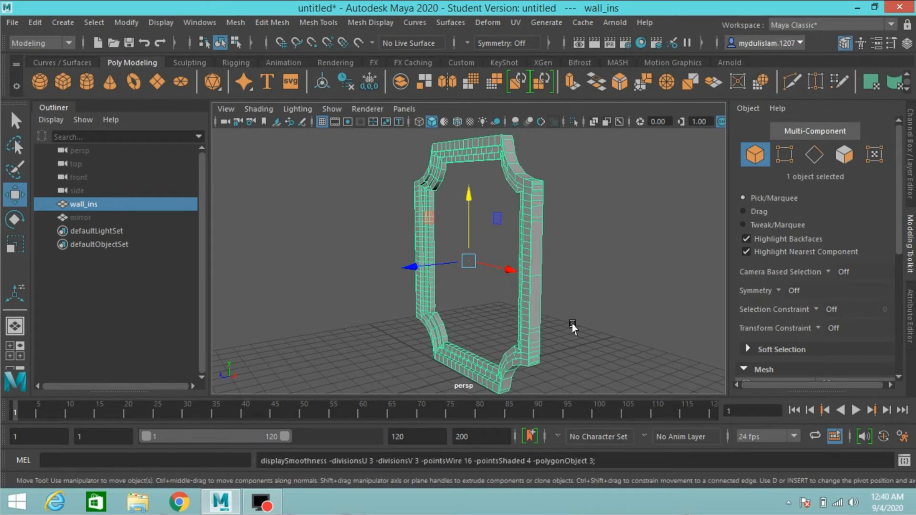
{"action": "left_click_drag", "start_coordinate": [563, 296], "coordinate": [626, 246], "text": "alt"}
{"action": "left_click", "coordinate": [574, 253]}
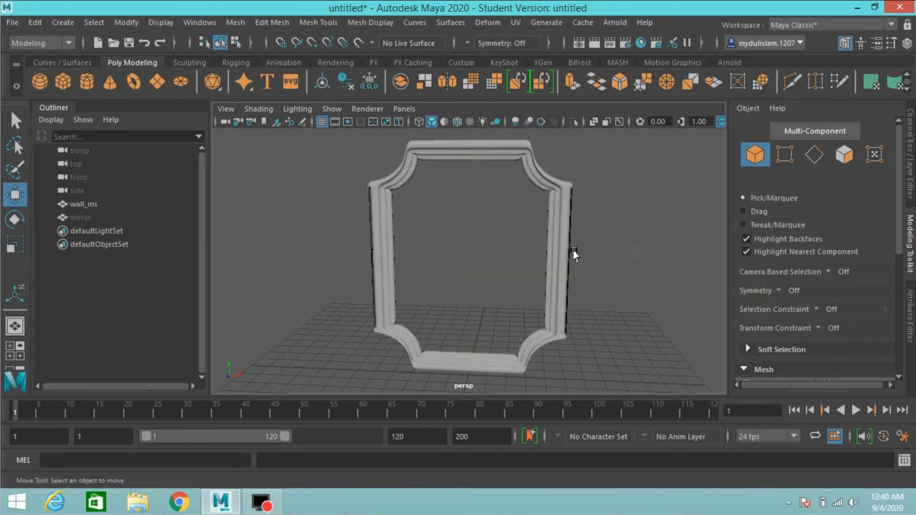
Assign a new Blinn material to wall_ins and set its color to light red with hue 360, saturation 0.596 and value 1.
{"action": "right_click_drag", "start_coordinate": [561, 233], "coordinate": [568, 474]}
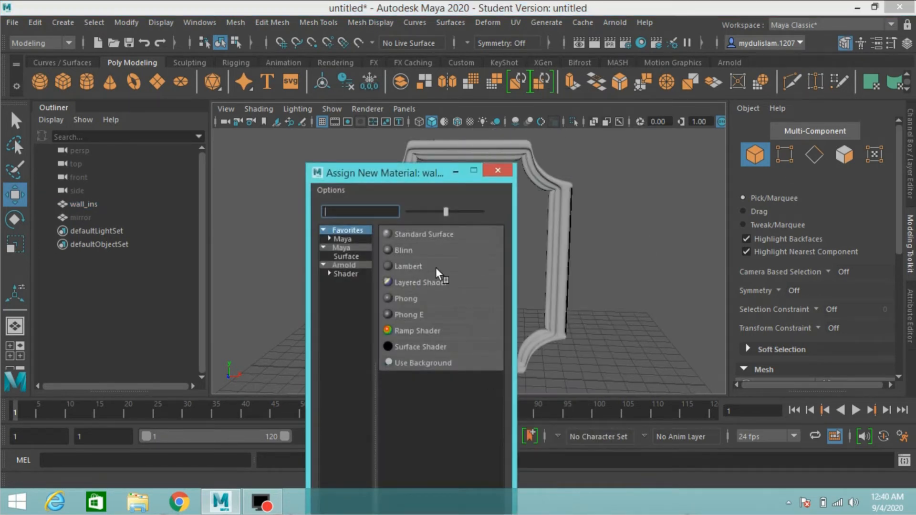
{"action": "left_click", "coordinate": [421, 252]}
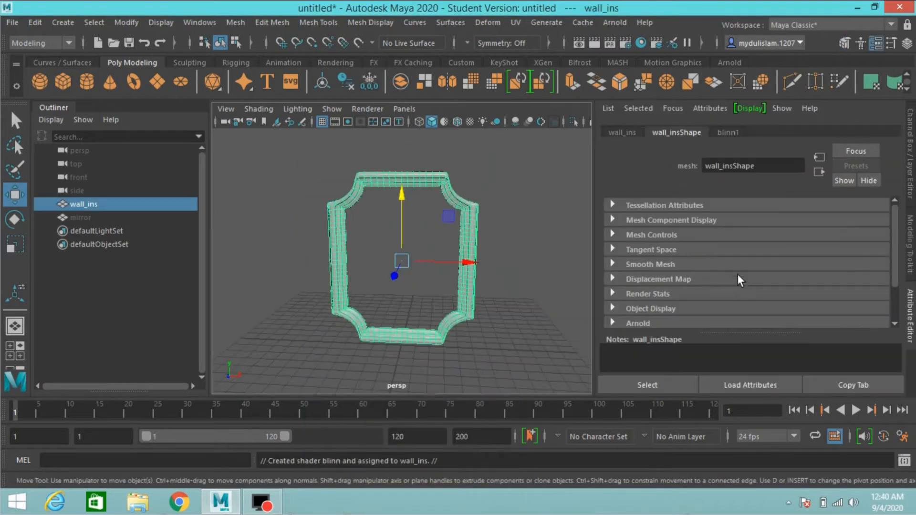
{"action": "left_click", "coordinate": [730, 134]}
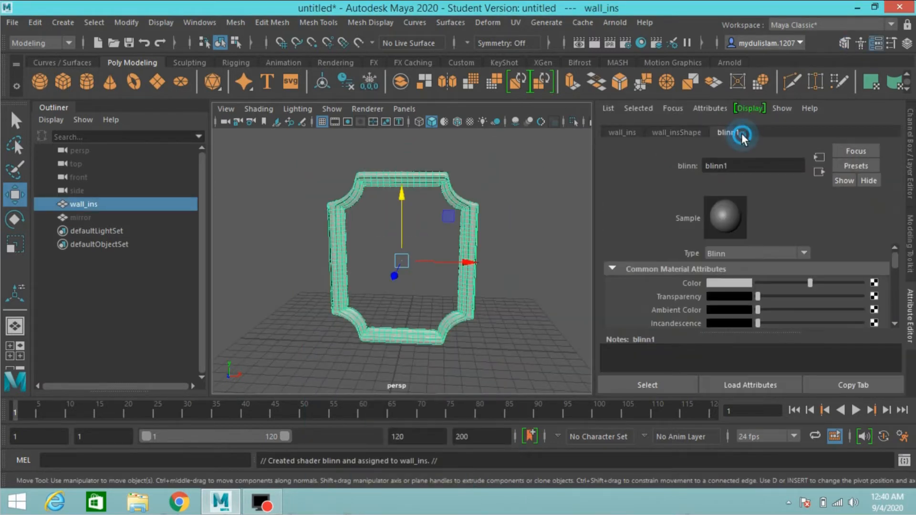
{"action": "left_click", "coordinate": [721, 283]}
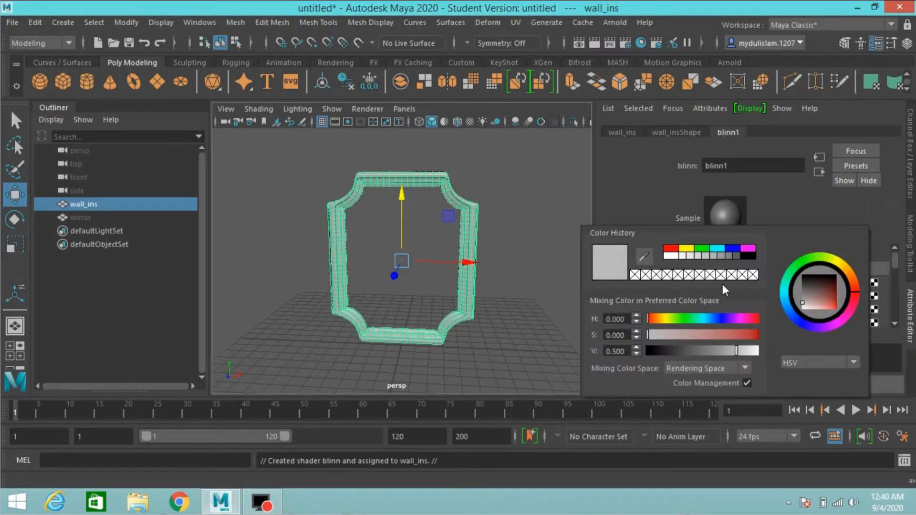
{"action": "left_click", "coordinate": [728, 334]}
{"action": "mouse_move", "coordinate": [727, 333]}
{"action": "left_mouse_down"}
{"action": "mouse_move", "coordinate": [712, 336]}
{"action": "mouse_move", "coordinate": [757, 355]}
{"action": "left_mouse_up"}
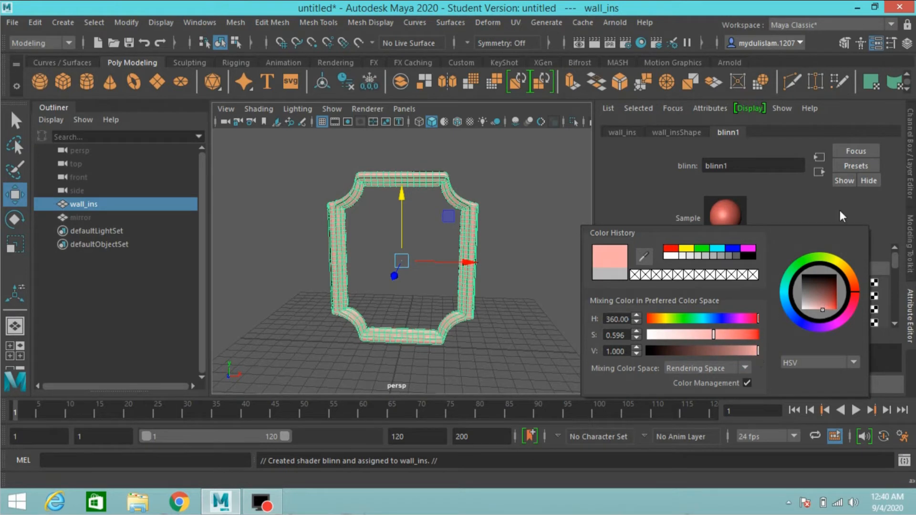
{"action": "key", "text": "ctrl+a"}
Hide the wall_ins frame and unhide the mirror object.
{"action": "left_click_drag", "start_coordinate": [598, 255], "coordinate": [592, 227], "text": "alt"}
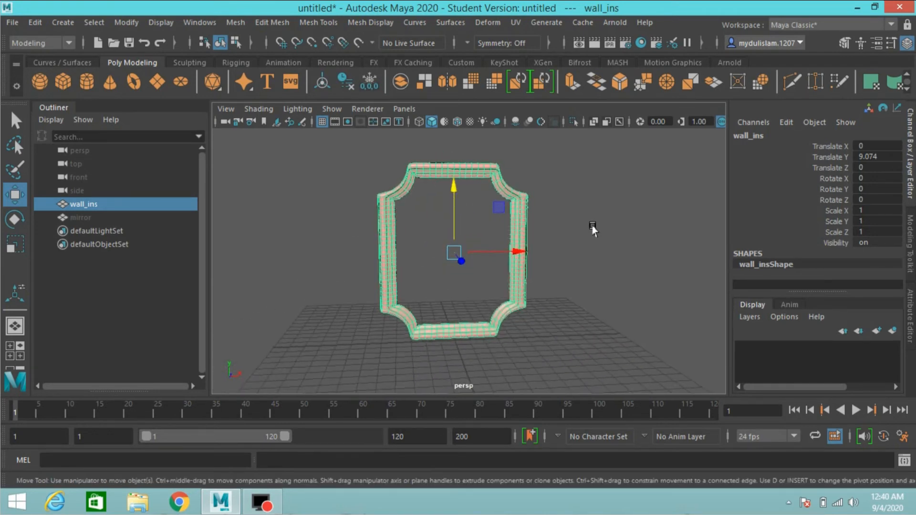
{"action": "scroll", "coordinate": [592, 228], "scroll_direction": "up", "scroll_amount": 3}
{"action": "scroll", "coordinate": [592, 227], "scroll_direction": "down", "scroll_amount": 3}
{"action": "middle_click_drag", "start_coordinate": [592, 227], "coordinate": [592, 227], "text": "alt"}
{"action": "left_click_drag", "start_coordinate": [591, 228], "coordinate": [588, 235], "text": "alt"}
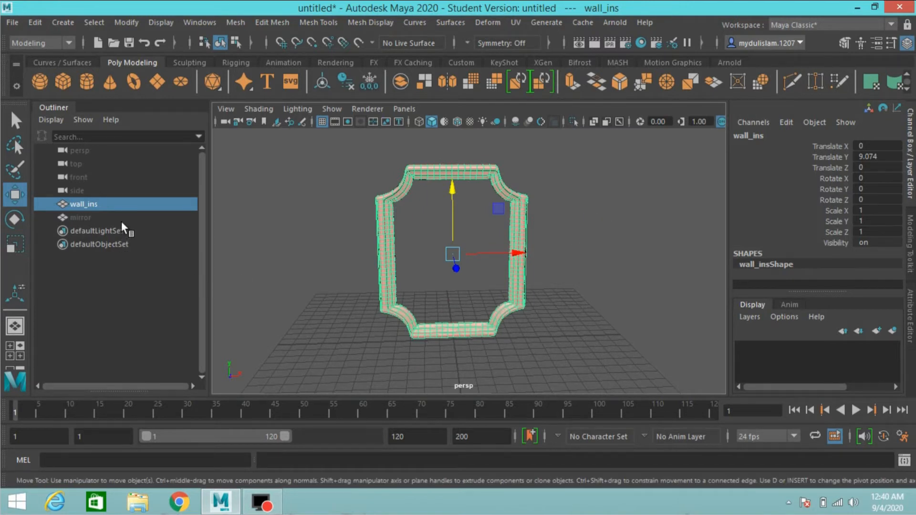
{"action": "key", "text": "ctrl+h"}
{"action": "left_click", "coordinate": [72, 217]}
{"action": "key", "text": "ctrl+h"}
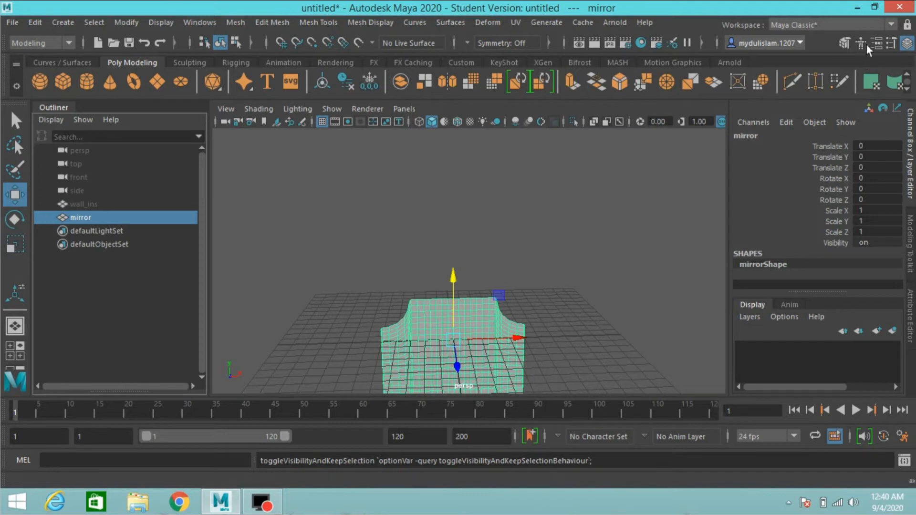
Switch the mirror to face selection and invert the selected border faces so that the remaining faces are selected.
{"action": "left_click", "coordinate": [844, 43]}
{"action": "left_click", "coordinate": [844, 156]}
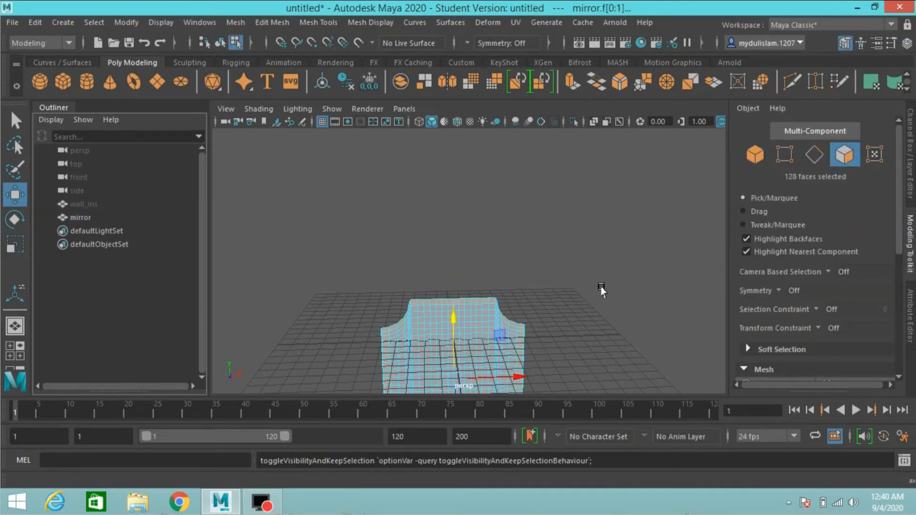
{"action": "key", "text": "f"}
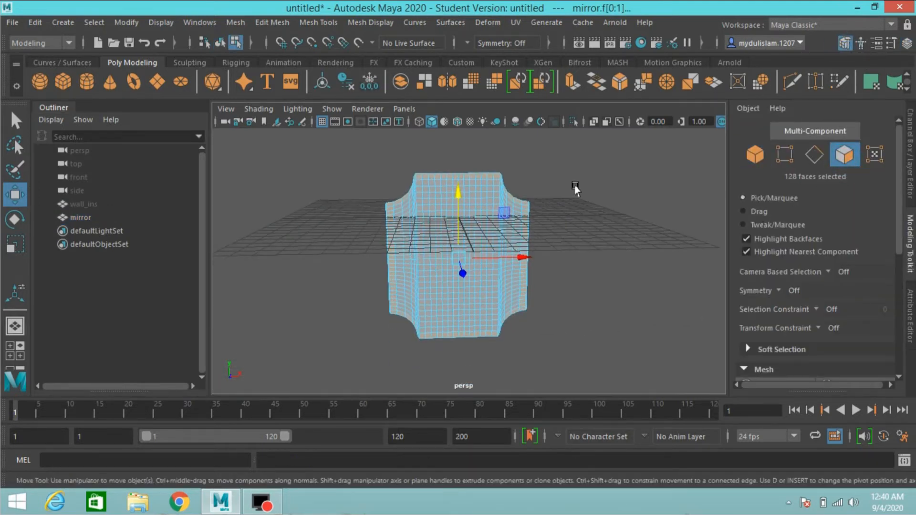
{"action": "scroll", "coordinate": [575, 189], "scroll_direction": "up", "scroll_amount": 2}
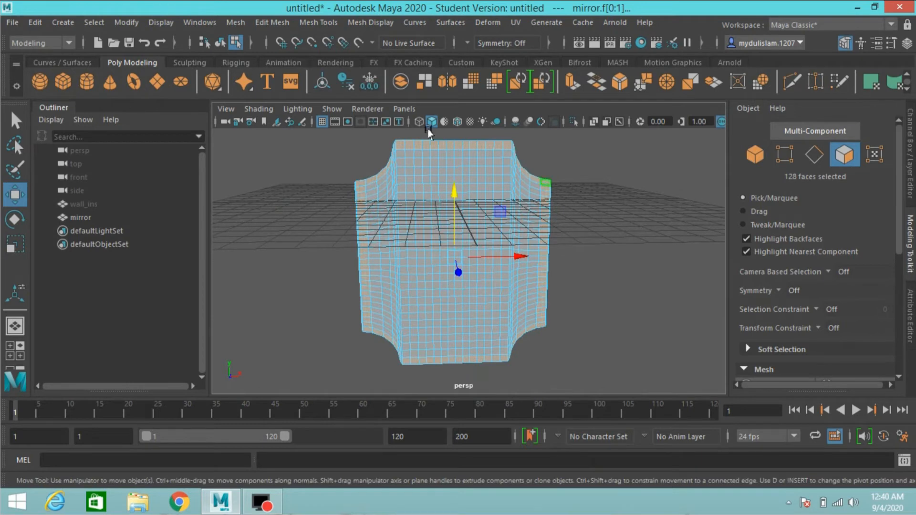
{"action": "left_click", "coordinate": [94, 22]}
{"action": "left_click", "coordinate": [116, 100]}
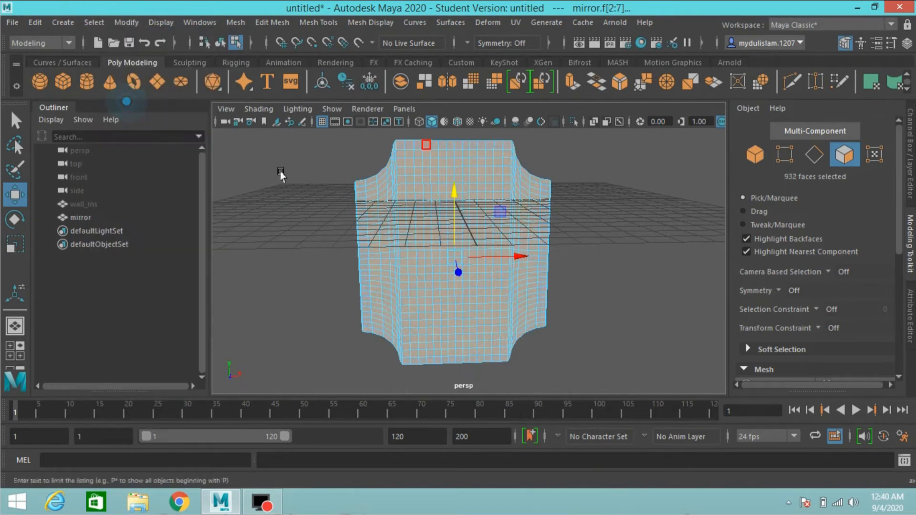
Extrude the selected mirror faces with a local Z translation of -0.195 and 2 divisions.
{"action": "left_click", "coordinate": [569, 78]}
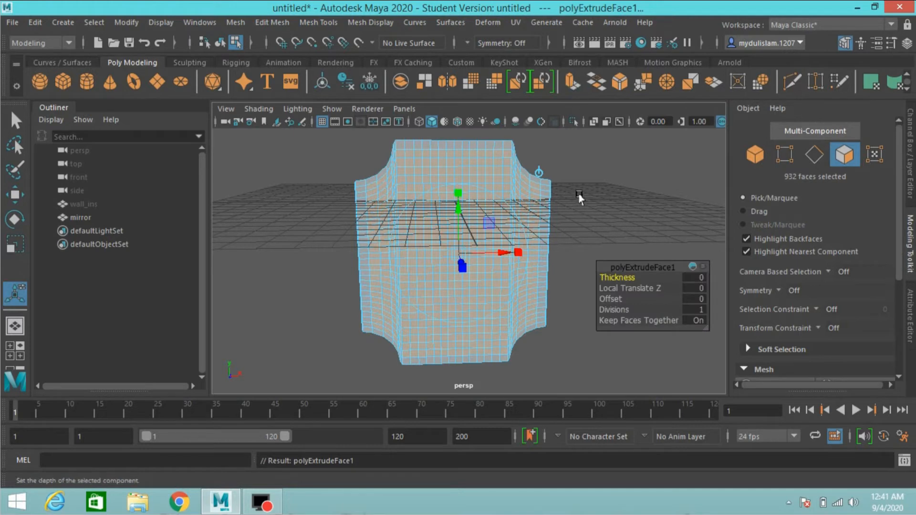
{"action": "left_click_drag", "start_coordinate": [592, 206], "coordinate": [525, 206], "text": "alt"}
{"action": "left_click_drag", "start_coordinate": [411, 264], "coordinate": [414, 260]}
{"action": "left_click_drag", "start_coordinate": [327, 277], "coordinate": [343, 265], "text": "alt"}
{"action": "scroll", "coordinate": [342, 263], "scroll_direction": "up", "scroll_amount": 3}
{"action": "middle_click_drag", "start_coordinate": [346, 265], "coordinate": [354, 282], "text": "alt"}
{"action": "left_click_drag", "start_coordinate": [354, 282], "coordinate": [332, 253], "text": "alt"}
{"action": "middle_click_drag", "start_coordinate": [331, 254], "coordinate": [352, 293], "text": "alt"}
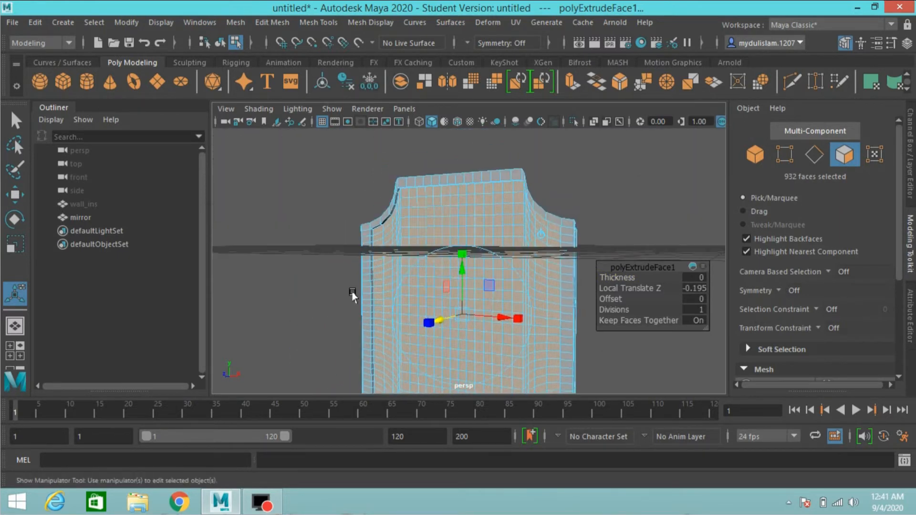
{"action": "scroll", "coordinate": [352, 293], "scroll_direction": "up", "scroll_amount": 3}
{"action": "left_click_drag", "start_coordinate": [352, 293], "coordinate": [326, 286], "text": "alt"}
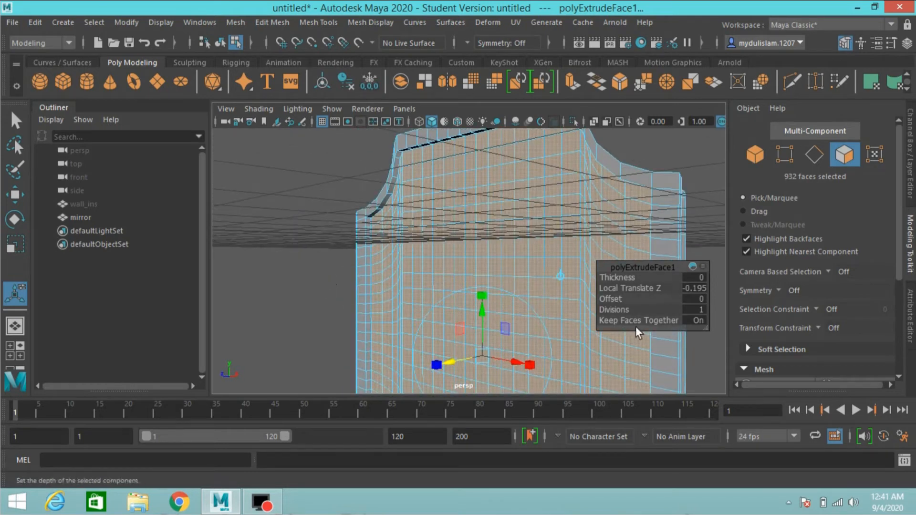
{"action": "left_click_drag", "start_coordinate": [615, 309], "coordinate": [582, 313]}
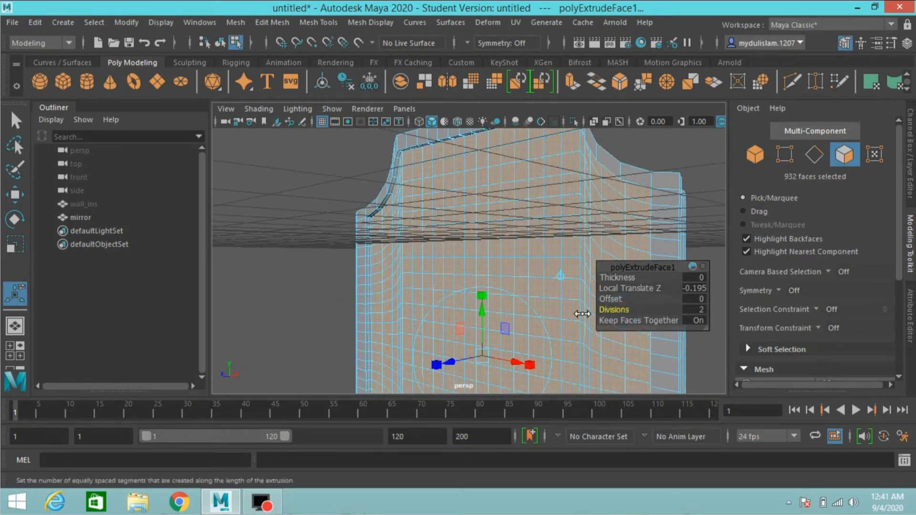
Extrude the same mirror faces again and scale the new faces uniformly slightly inward.
{"action": "left_click_drag", "start_coordinate": [497, 297], "coordinate": [530, 225], "text": "alt"}
{"action": "middle_click_drag", "start_coordinate": [529, 225], "coordinate": [535, 197], "text": "alt"}
{"action": "mouse_move", "coordinate": [535, 197]}
{"action": "left_mouse_down", "text": "alt"}
{"action": "mouse_move", "coordinate": [529, 205]}
{"action": "mouse_move", "coordinate": [562, 199]}
{"action": "mouse_move", "coordinate": [546, 196]}
{"action": "left_mouse_up", "text": "alt"}
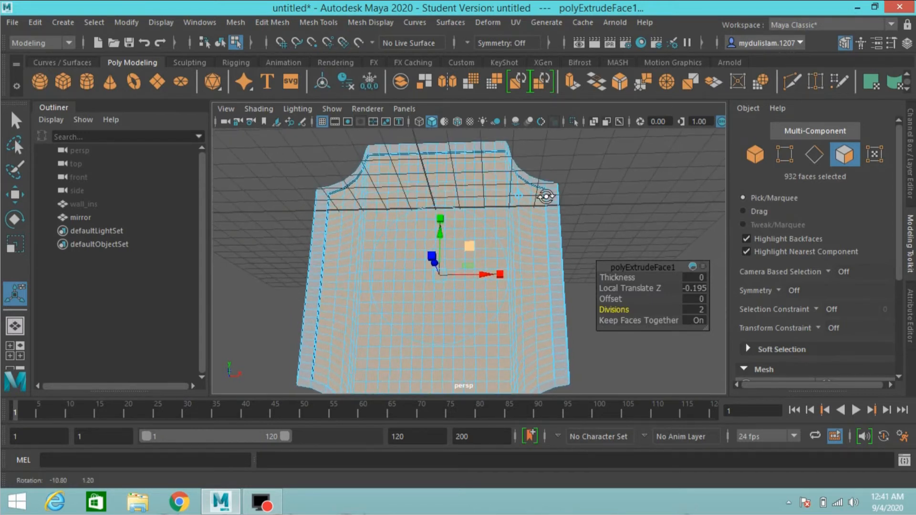
{"action": "left_click", "coordinate": [573, 82]}
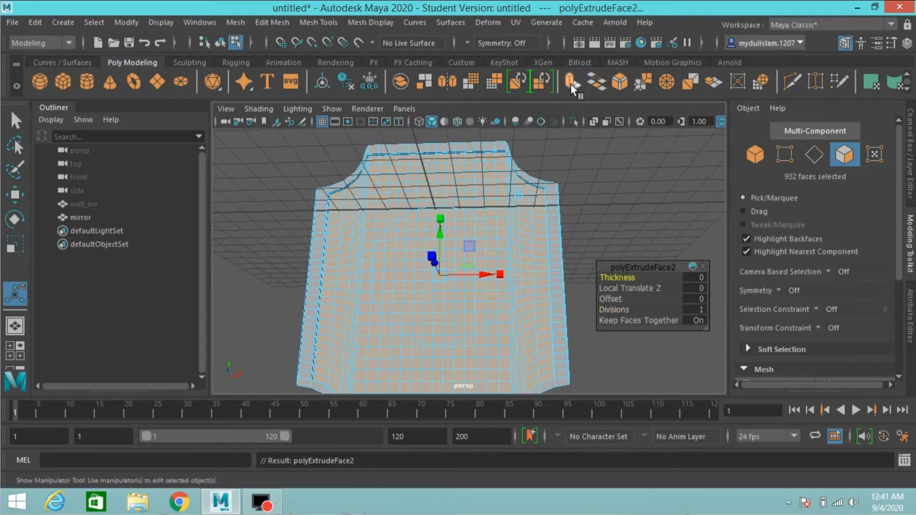
{"action": "left_click", "coordinate": [429, 254]}
{"action": "left_click", "coordinate": [436, 275]}
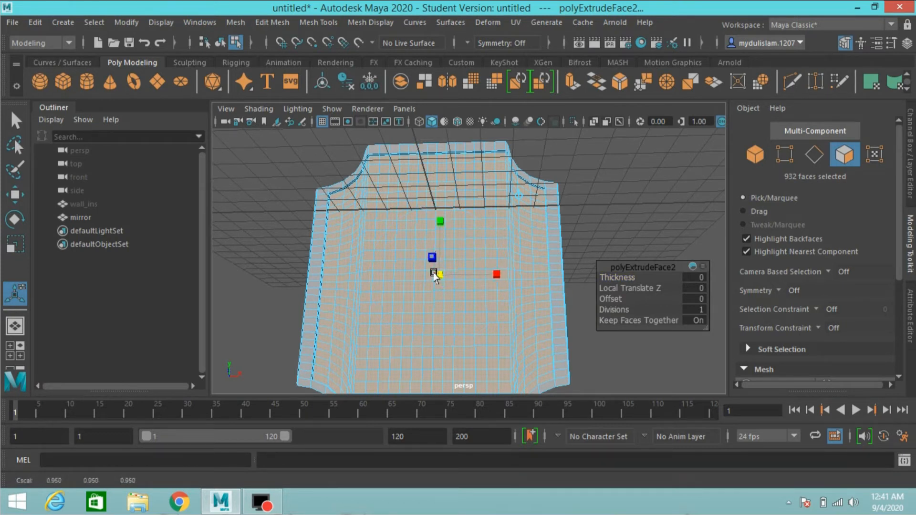
{"action": "left_click_drag", "start_coordinate": [432, 276], "coordinate": [517, 169], "text": "alt"}
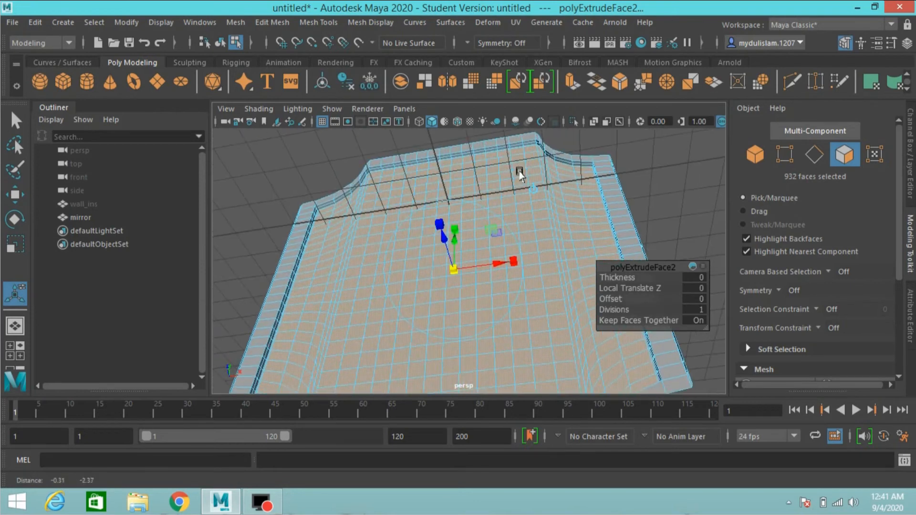
{"action": "left_click_drag", "start_coordinate": [452, 268], "coordinate": [380, 285]}
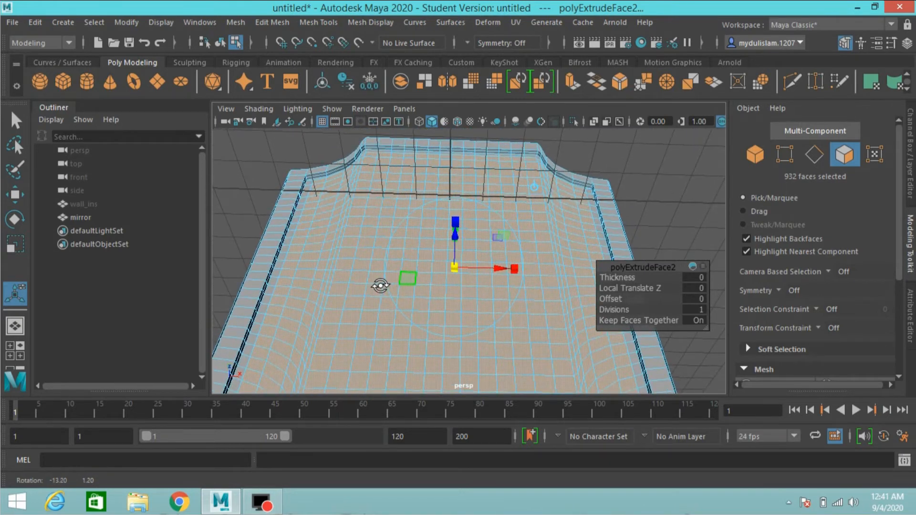
Extrude the inset mirror faces with a local Z translation of -0.157.
{"action": "left_click", "coordinate": [575, 81]}
{"action": "scroll", "coordinate": [563, 224], "scroll_direction": "down", "scroll_amount": 5}
{"action": "left_click_drag", "start_coordinate": [563, 223], "coordinate": [436, 240], "text": "alt"}
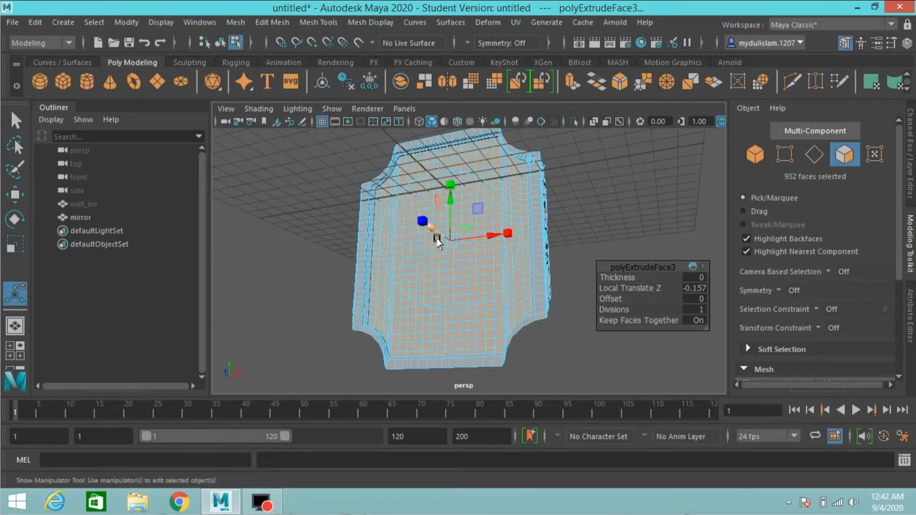
Add a further extrusion on the recessed mirror faces and scale it uniformly inward as a second inset.
{"action": "scroll", "coordinate": [437, 240], "scroll_direction": "up", "scroll_amount": 5}
{"action": "middle_click_drag", "start_coordinate": [444, 244], "coordinate": [486, 337], "text": "alt"}
{"action": "left_click_drag", "start_coordinate": [486, 336], "coordinate": [495, 274], "text": "alt"}
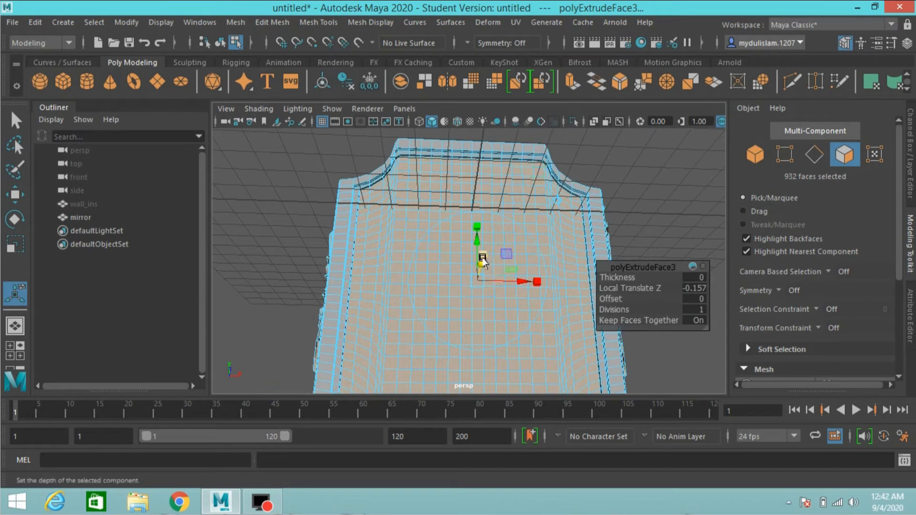
{"action": "left_click", "coordinate": [574, 79]}
{"action": "left_click", "coordinate": [481, 256]}
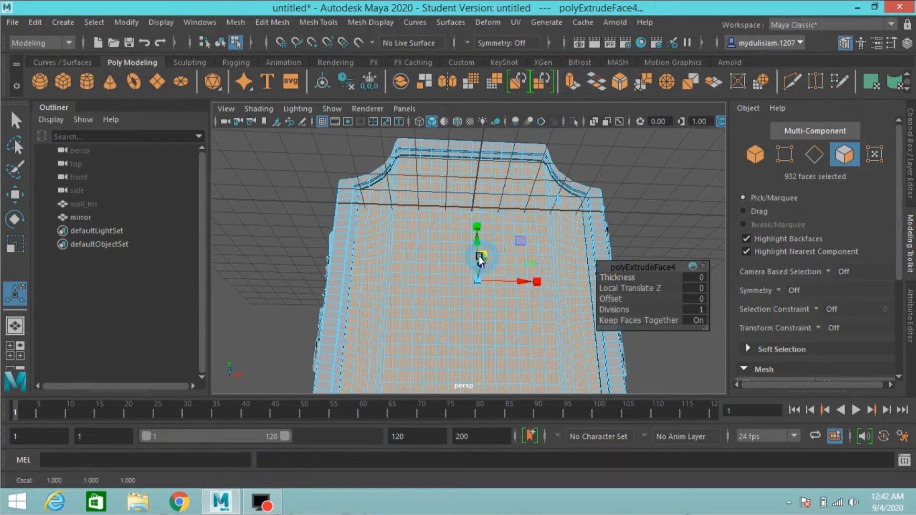
{"action": "left_click_drag", "start_coordinate": [477, 282], "coordinate": [448, 300]}
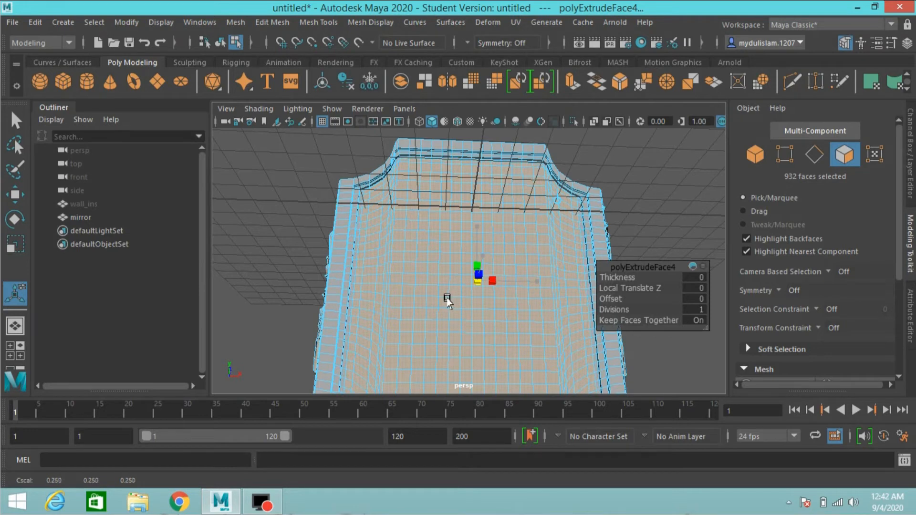
{"action": "left_click_drag", "start_coordinate": [447, 299], "coordinate": [451, 300]}
{"action": "left_click_drag", "start_coordinate": [398, 311], "coordinate": [428, 305], "text": "alt"}
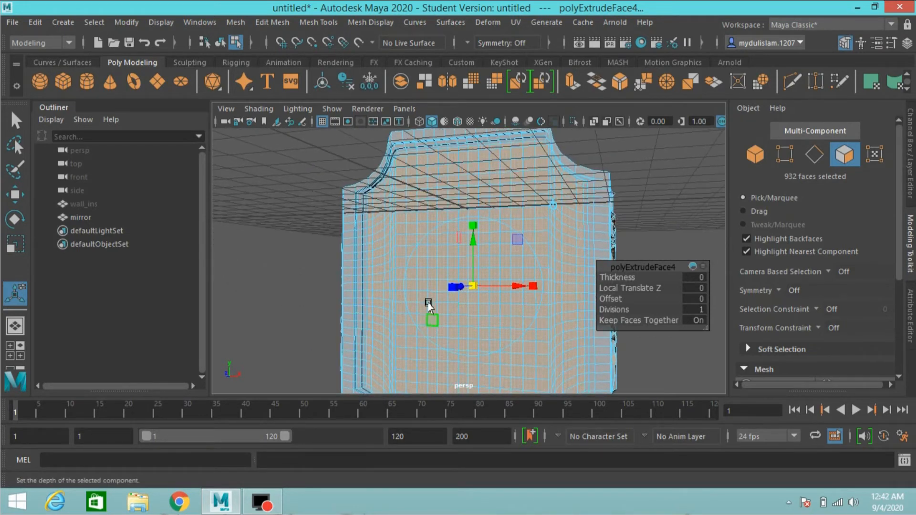
Extrude the inset mirror faces once more with a local Z translation of -0.21 and 3 divisions, and exit the extrusion.
{"action": "left_click", "coordinate": [571, 82]}
{"action": "scroll", "coordinate": [559, 221], "scroll_direction": "down", "scroll_amount": 4}
{"action": "left_click_drag", "start_coordinate": [559, 221], "coordinate": [433, 252], "text": "alt"}
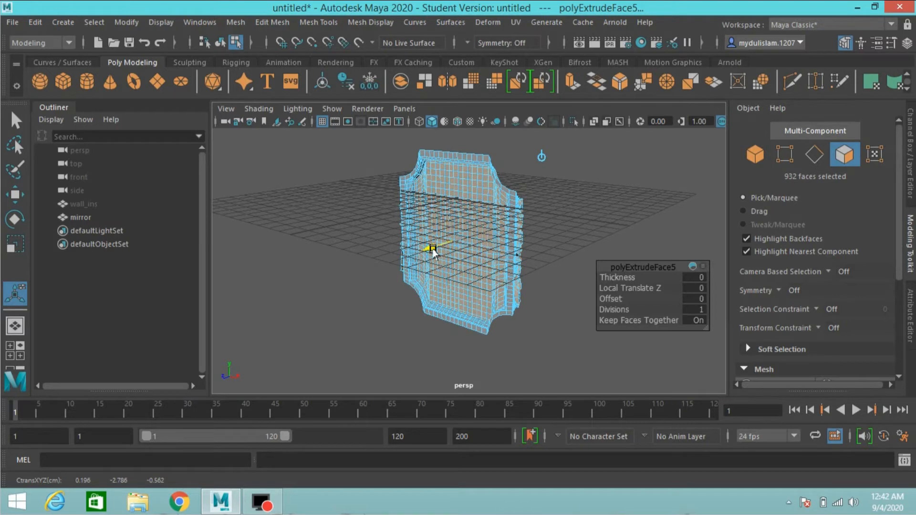
{"action": "left_click_drag", "start_coordinate": [433, 252], "coordinate": [434, 255]}
{"action": "left_click_drag", "start_coordinate": [434, 255], "coordinate": [454, 288], "text": "alt"}
{"action": "scroll", "coordinate": [435, 260], "scroll_direction": "up", "scroll_amount": 6}
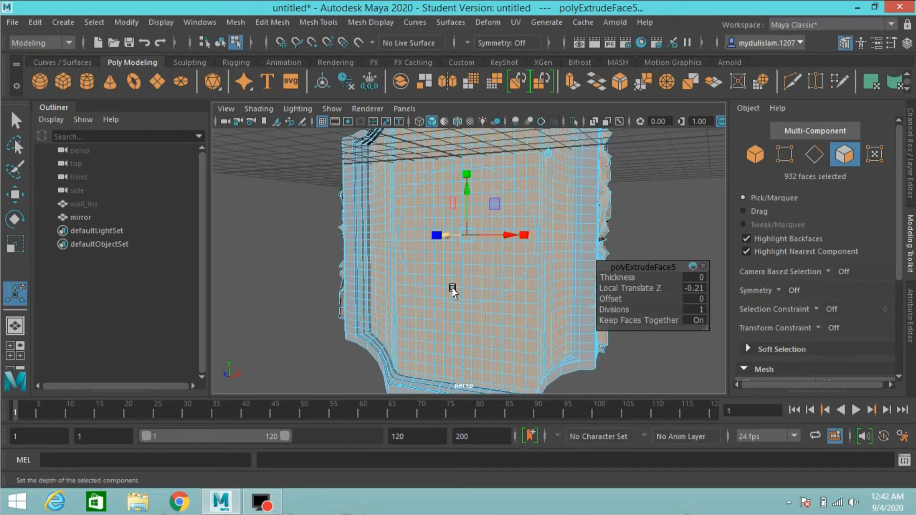
{"action": "left_click", "coordinate": [610, 309]}
{"action": "middle_click_drag", "start_coordinate": [611, 309], "coordinate": [618, 310]}
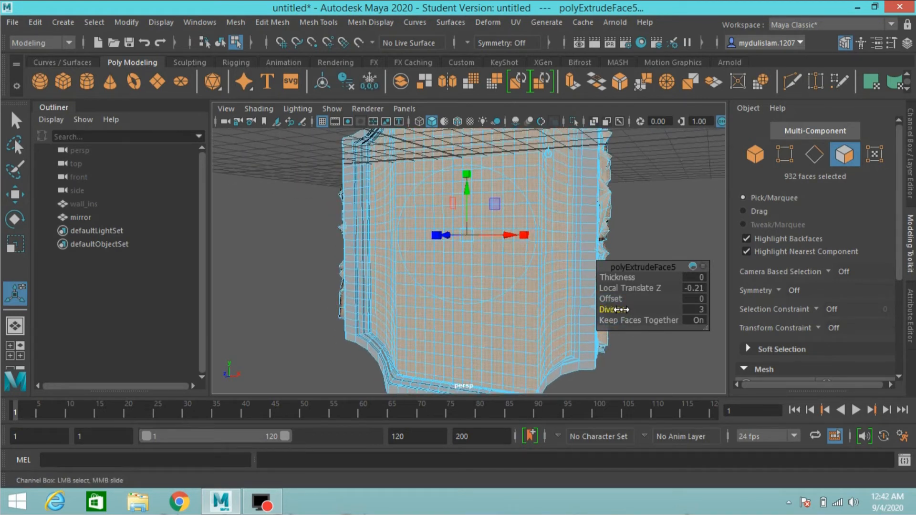
{"action": "left_click", "coordinate": [14, 121]}
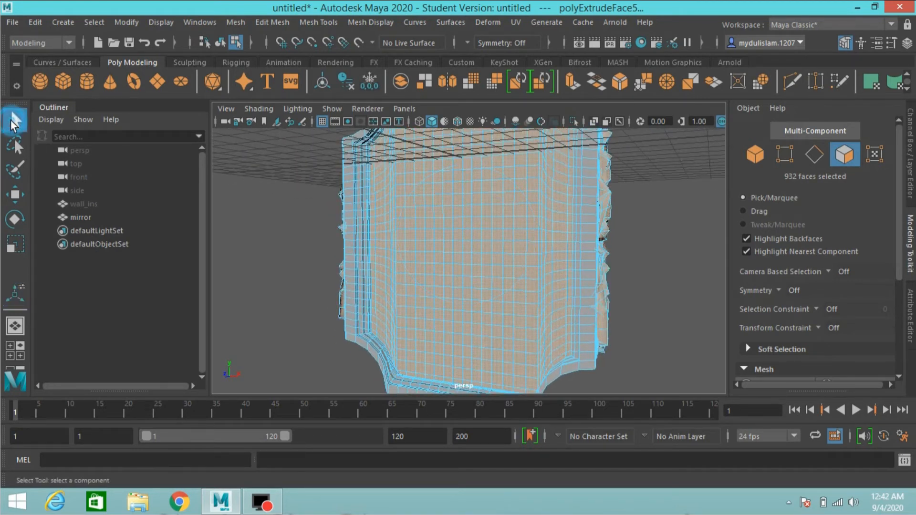
{"action": "scroll", "coordinate": [579, 206], "scroll_direction": "down", "scroll_amount": 3}
{"action": "left_click_drag", "start_coordinate": [610, 229], "coordinate": [623, 260], "text": "alt"}
{"action": "scroll", "coordinate": [638, 241], "scroll_direction": "up", "scroll_amount": 4}
{"action": "left_click", "coordinate": [388, 266]}
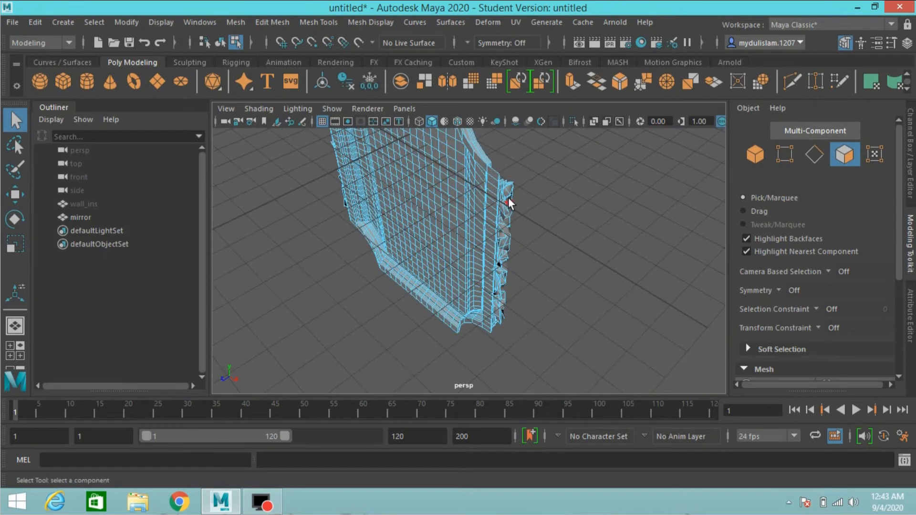
{"action": "left_click_drag", "start_coordinate": [508, 172], "coordinate": [357, 323]}
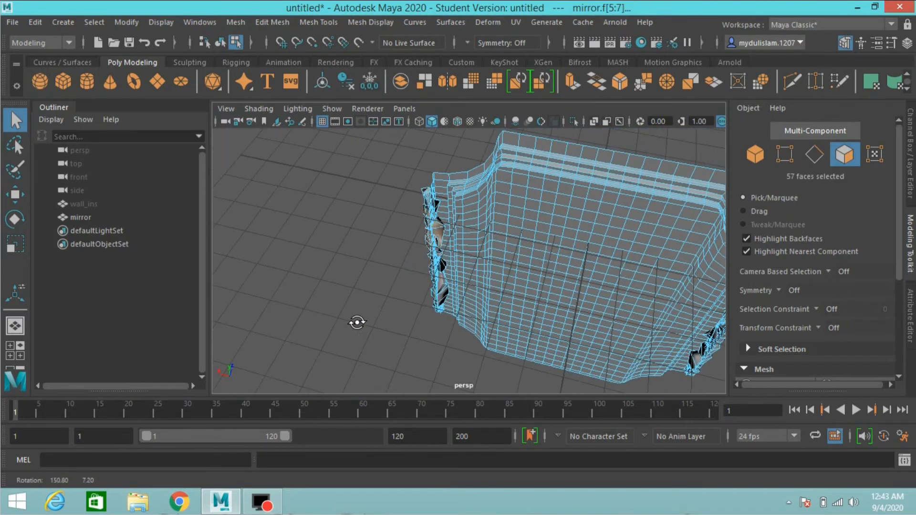
{"action": "left_click", "coordinate": [358, 320]}
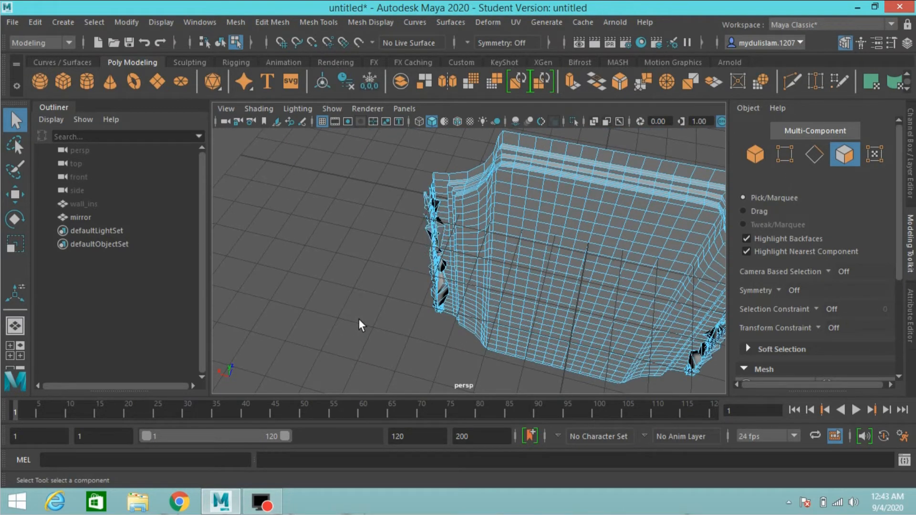
Delete the jagged leftover faces beyond the mirror's right end, working in the top view.
{"action": "left_click_drag", "start_coordinate": [372, 308], "coordinate": [590, 295], "text": "alt"}
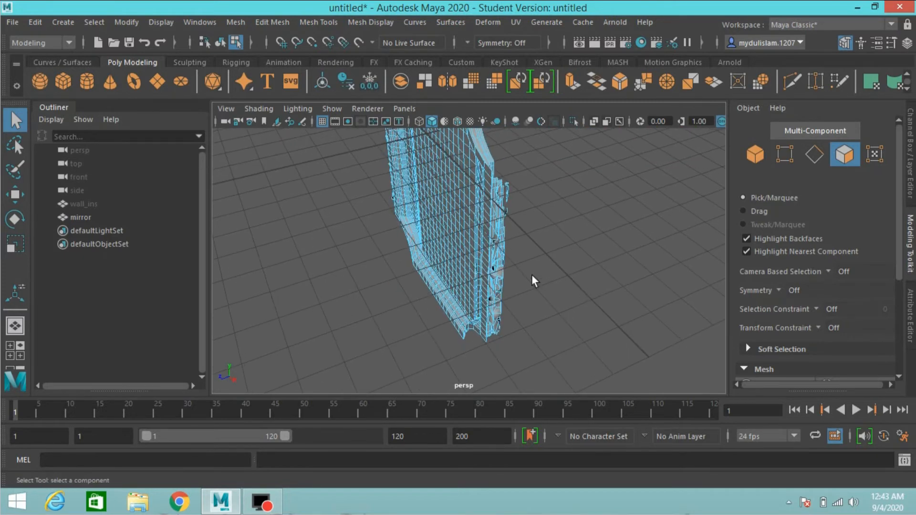
{"action": "key", "text": "space"}
{"action": "key", "text": "space"}
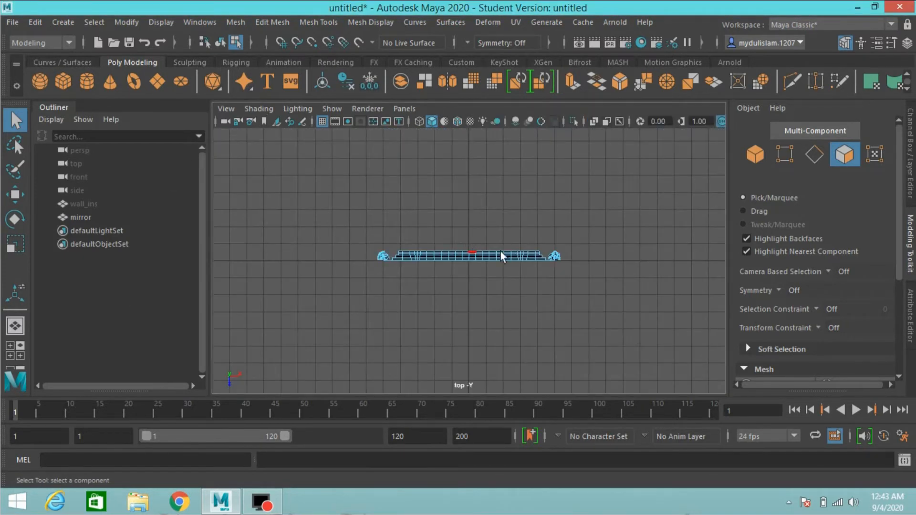
{"action": "middle_click_drag", "start_coordinate": [575, 250], "coordinate": [487, 217], "text": "alt"}
{"action": "scroll", "coordinate": [487, 217], "scroll_direction": "up", "scroll_amount": 3}
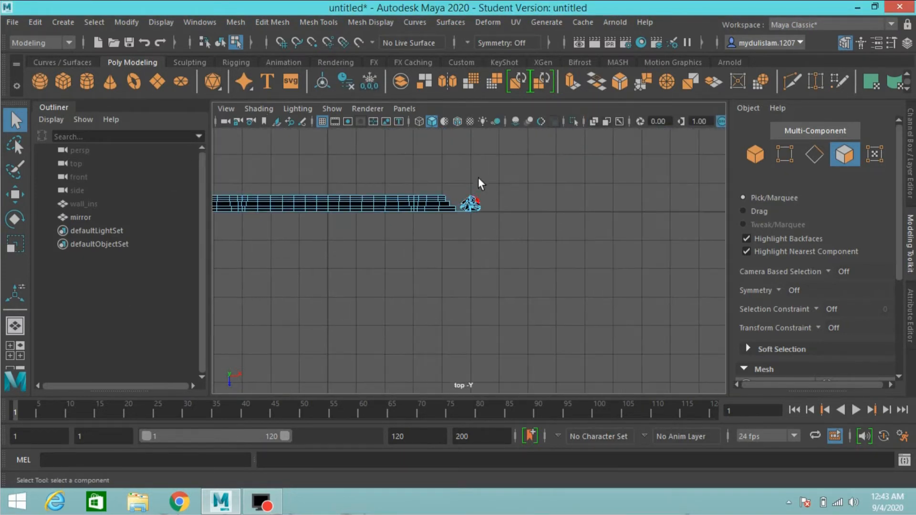
{"action": "left_click_drag", "start_coordinate": [455, 172], "coordinate": [489, 208]}
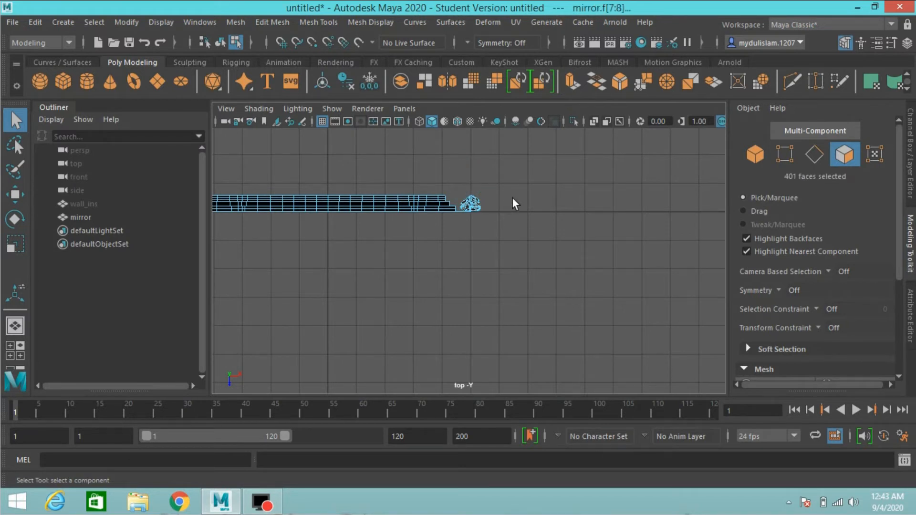
{"action": "key", "text": "Delete"}
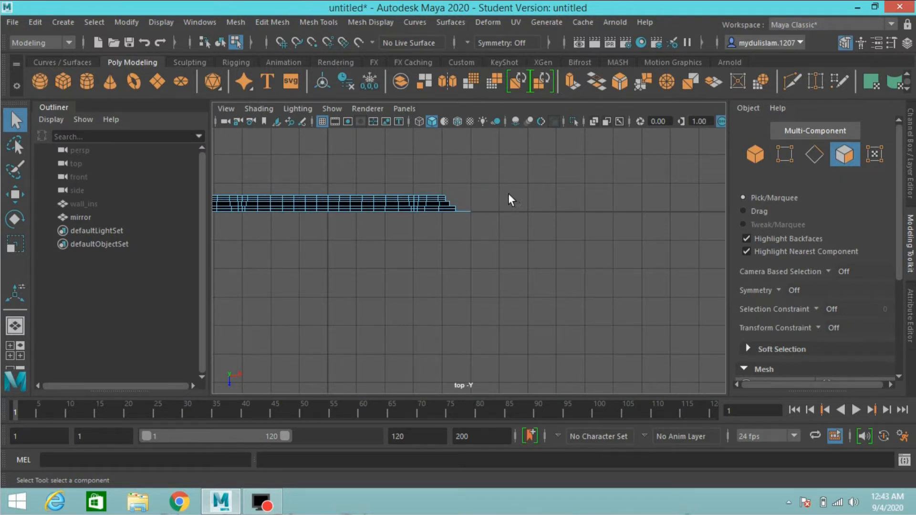
Delete the jagged leftover faces beyond the mirror's left end and return to the perspective view.
{"action": "middle_click_drag", "start_coordinate": [444, 287], "coordinate": [530, 303], "text": "alt"}
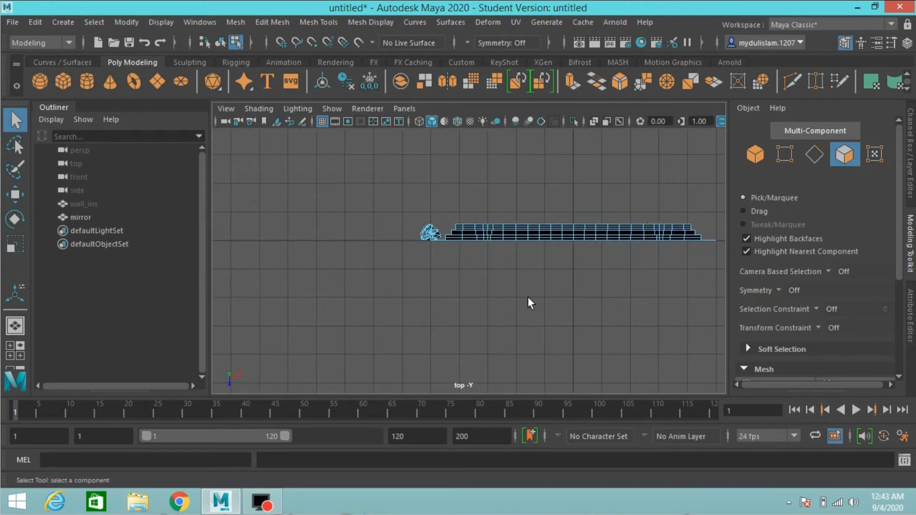
{"action": "left_click_drag", "start_coordinate": [367, 187], "coordinate": [439, 236]}
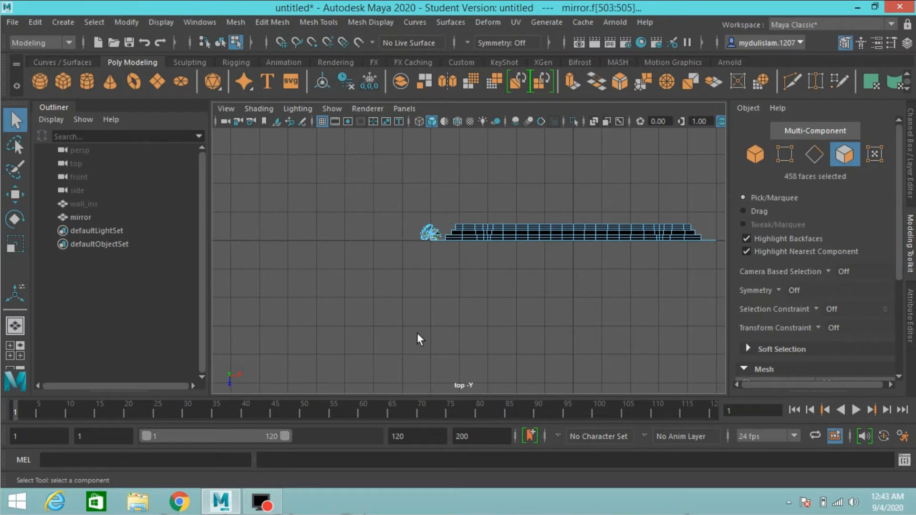
{"action": "key", "text": "Delete"}
{"action": "key", "text": "space"}
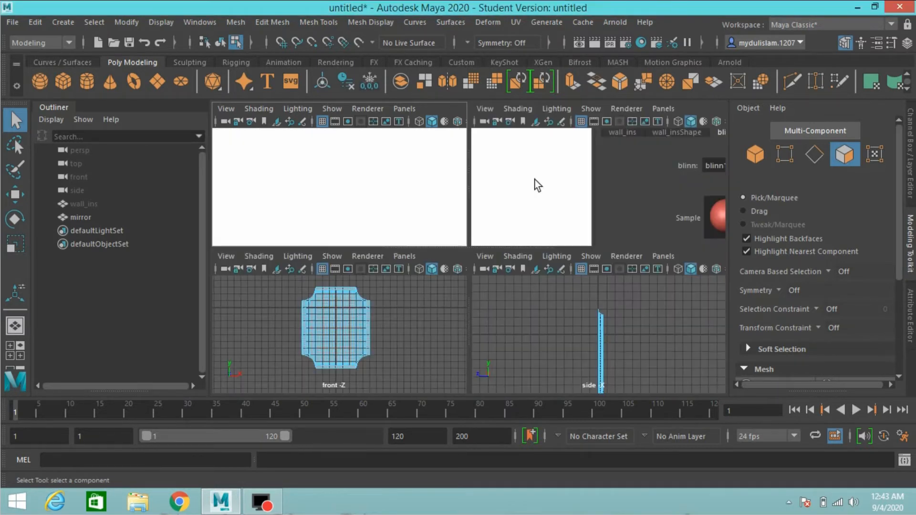
{"action": "key", "text": "space"}
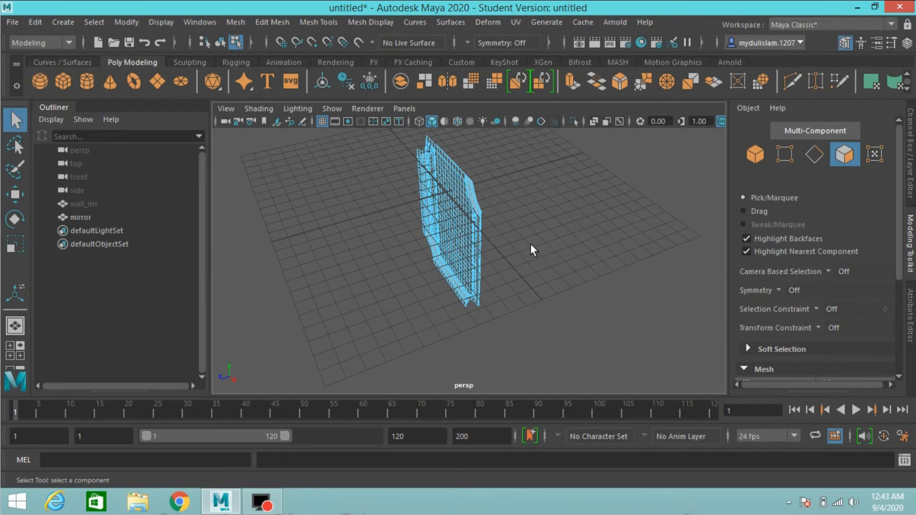
Switch the mirror back to object selection and delete its construction history.
{"action": "left_click_drag", "start_coordinate": [532, 250], "coordinate": [636, 262], "text": "alt"}
{"action": "scroll", "coordinate": [631, 263], "scroll_direction": "up", "scroll_amount": 4}
{"action": "scroll", "coordinate": [631, 262], "scroll_direction": "down", "scroll_amount": 5}
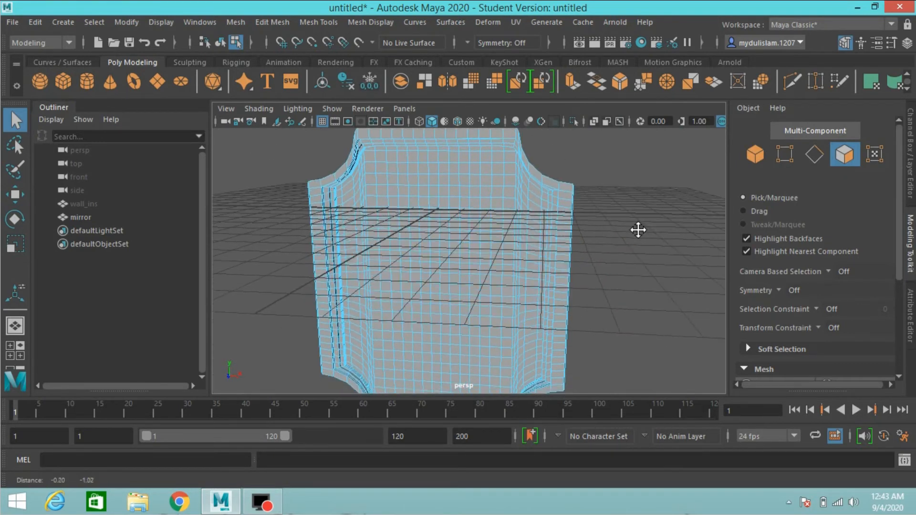
{"action": "left_click_drag", "start_coordinate": [638, 229], "coordinate": [619, 219], "text": "alt"}
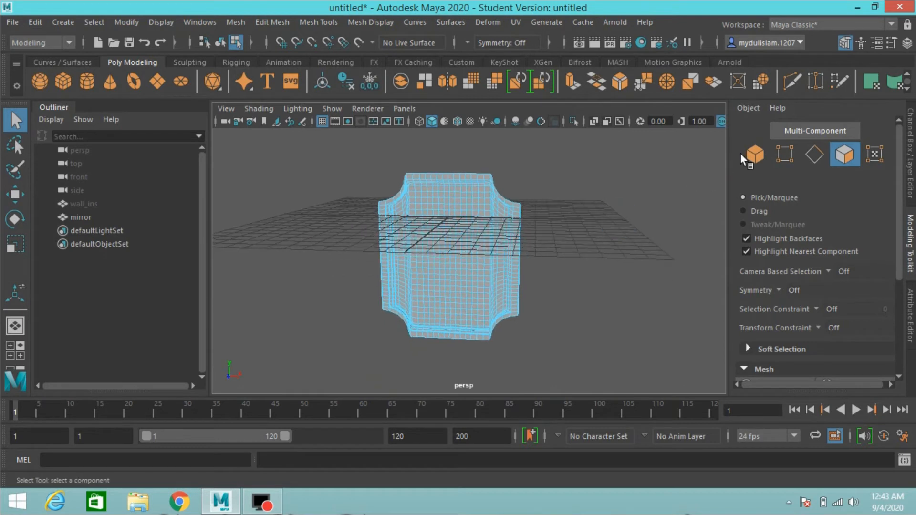
{"action": "left_click", "coordinate": [756, 154]}
{"action": "left_click", "coordinate": [36, 21]}
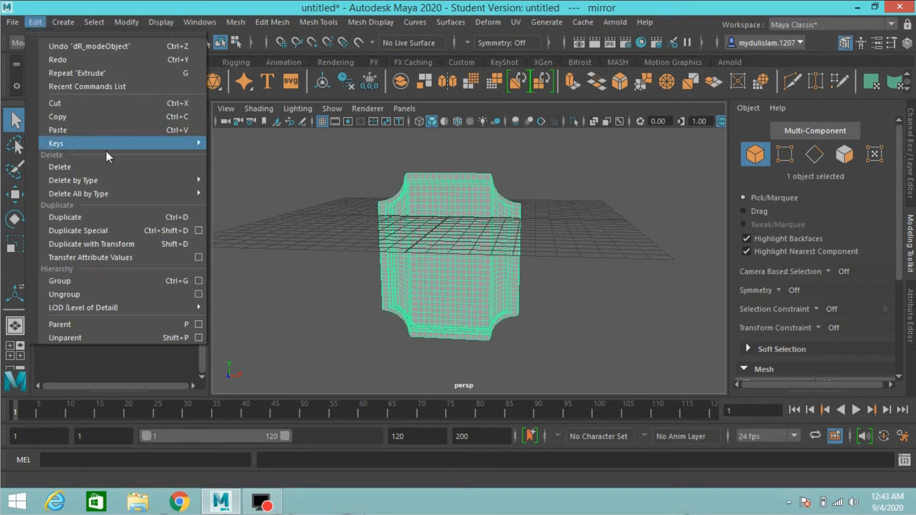
{"action": "mouse_move", "coordinate": [164, 184]}
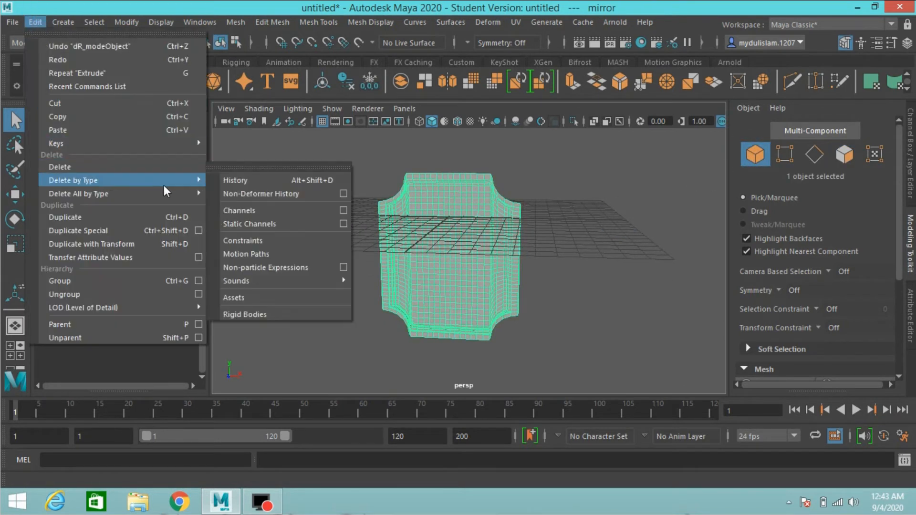
{"action": "left_click", "coordinate": [227, 180]}
Center the mirror's pivot and move the mirror up along Y by about 3.6 units.
{"action": "left_click", "coordinate": [14, 195]}
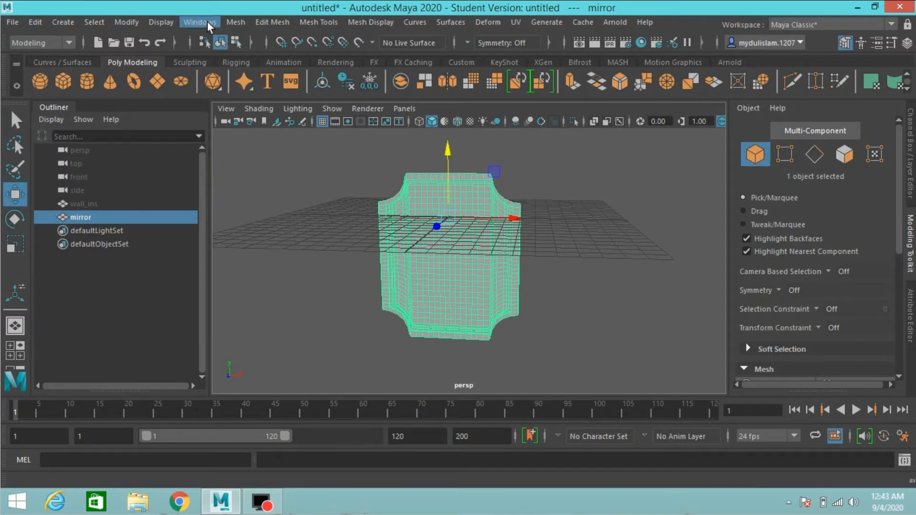
{"action": "left_click", "coordinate": [127, 23]}
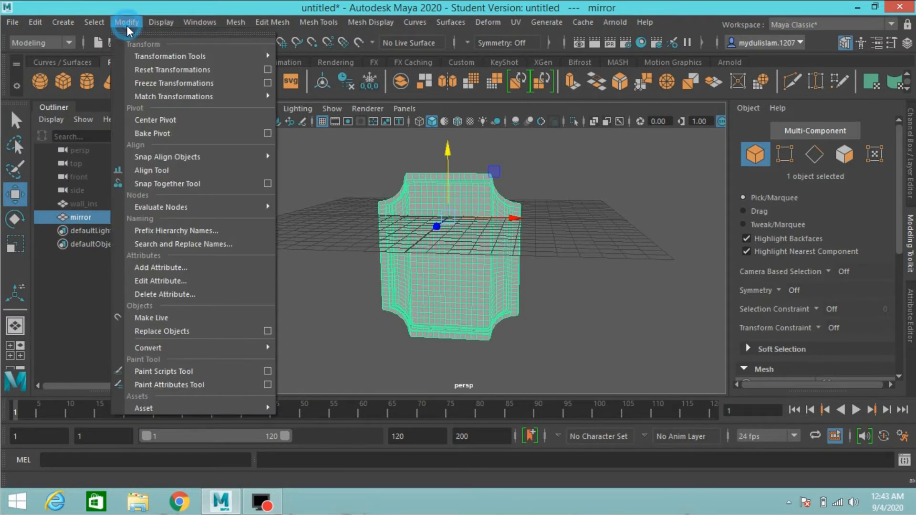
{"action": "left_click", "coordinate": [162, 119]}
{"action": "left_click_drag", "start_coordinate": [449, 193], "coordinate": [456, 100]}
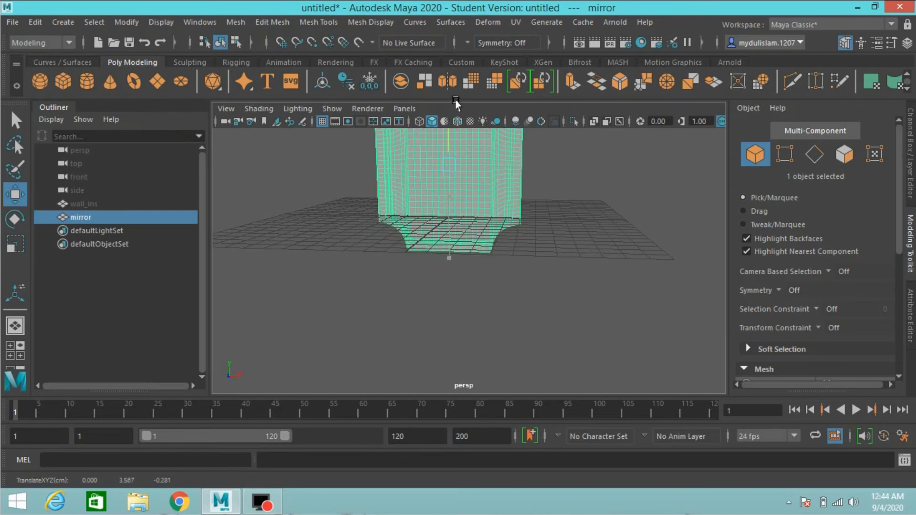
Frame the raised mirror in the perspective view and switch it to face selection.
{"action": "middle_click_drag", "start_coordinate": [451, 178], "coordinate": [460, 278], "text": "alt"}
{"action": "scroll", "coordinate": [452, 248], "scroll_direction": "up", "scroll_amount": 3}
{"action": "left_click_drag", "start_coordinate": [460, 278], "coordinate": [480, 259], "text": "alt"}
{"action": "scroll", "coordinate": [479, 261], "scroll_direction": "up", "scroll_amount": 3}
{"action": "left_click", "coordinate": [845, 153]}
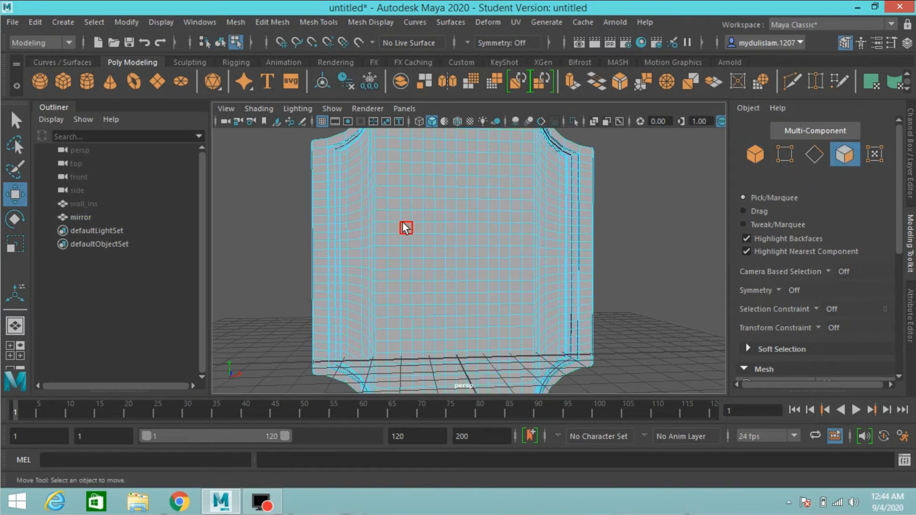
Try to select the band of faces along the inner border of the mirror's recess, starting at the upper-left notched corner.
{"action": "scroll", "coordinate": [405, 225], "scroll_direction": "down", "scroll_amount": 2}
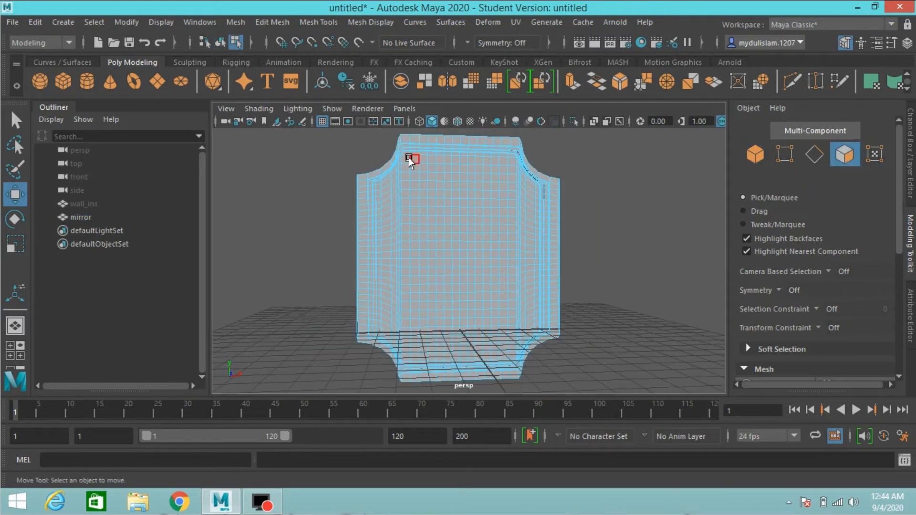
{"action": "middle_click_drag", "start_coordinate": [410, 162], "coordinate": [410, 202], "text": "alt"}
{"action": "scroll", "coordinate": [409, 203], "scroll_direction": "up", "scroll_amount": 5}
{"action": "scroll", "coordinate": [423, 267], "scroll_direction": "down", "scroll_amount": 2}
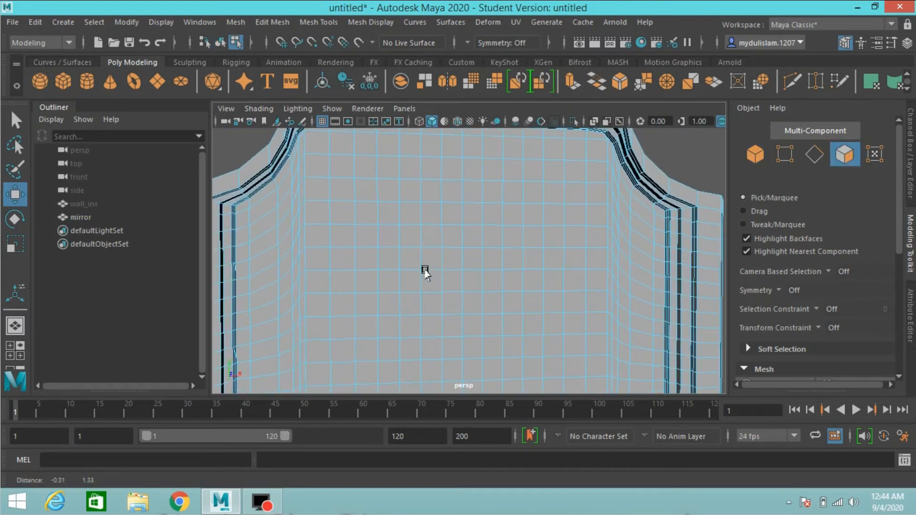
{"action": "left_click_drag", "start_coordinate": [425, 259], "coordinate": [364, 250], "text": "alt"}
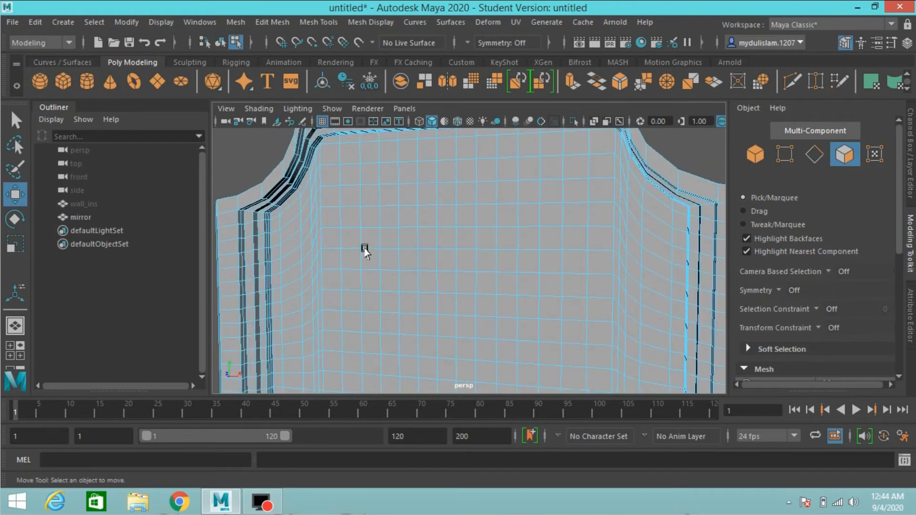
{"action": "left_click", "coordinate": [303, 185]}
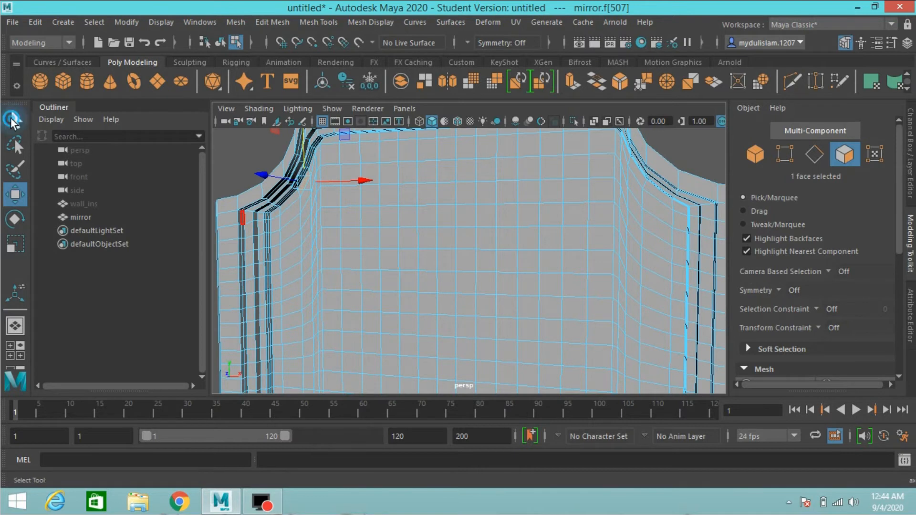
{"action": "key", "text": "q"}
{"action": "double_click", "coordinate": [292, 200]}
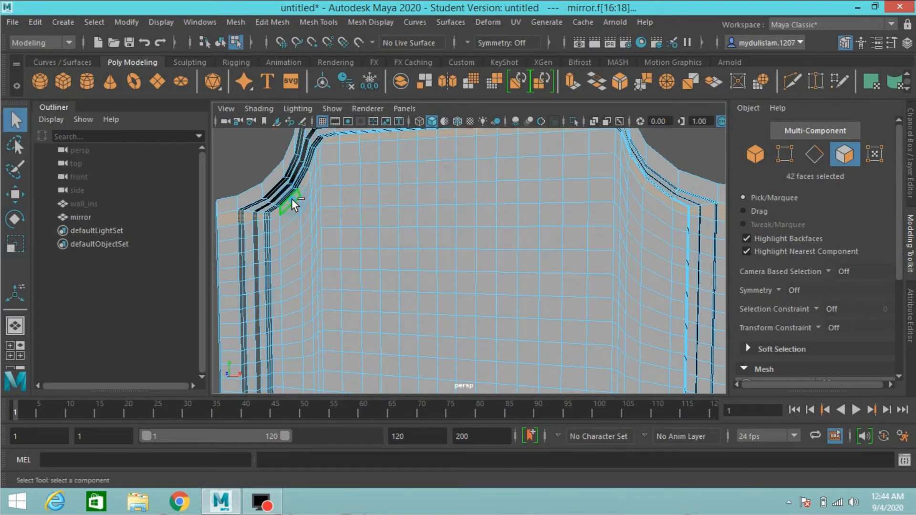
{"action": "left_click", "coordinate": [302, 187]}
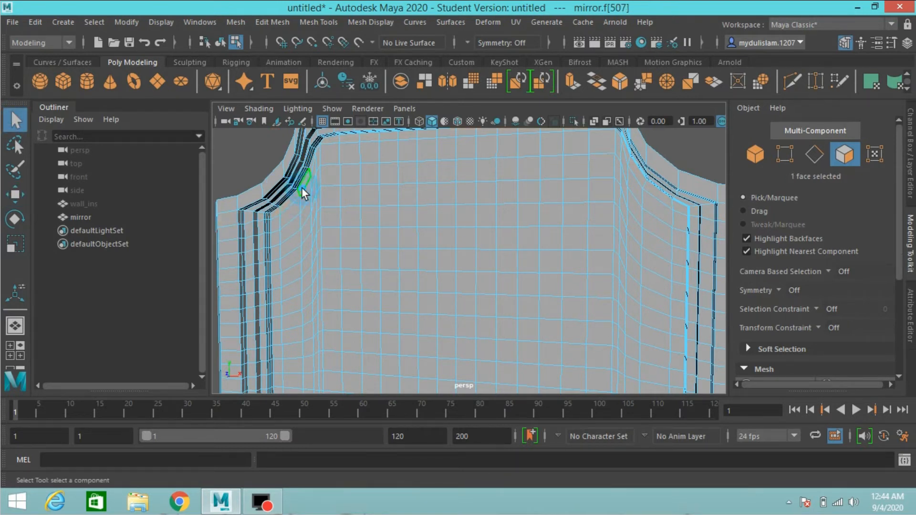
{"action": "left_click", "coordinate": [293, 199], "text": "ctrl+shift"}
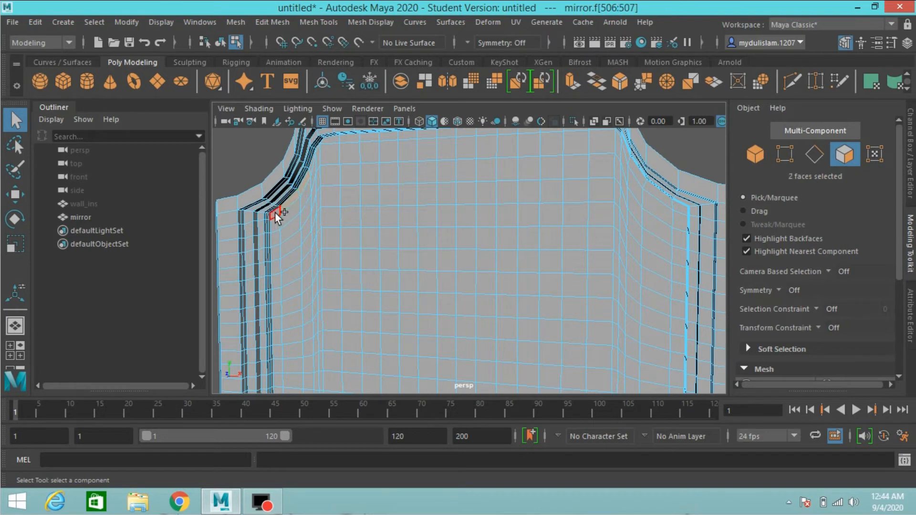
{"action": "left_click", "coordinate": [275, 223], "text": "ctrl+shift"}
{"action": "double_click", "coordinate": [273, 228], "text": "shift"}
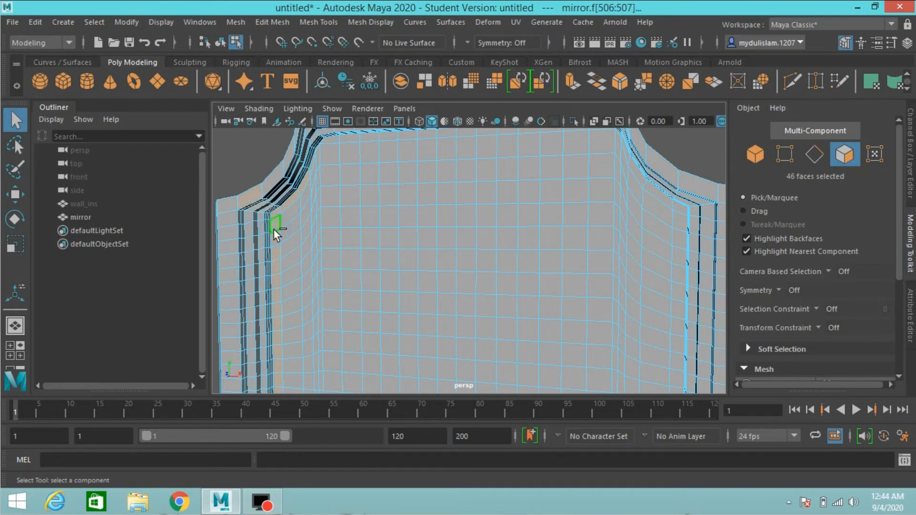
{"action": "left_click", "coordinate": [288, 202]}
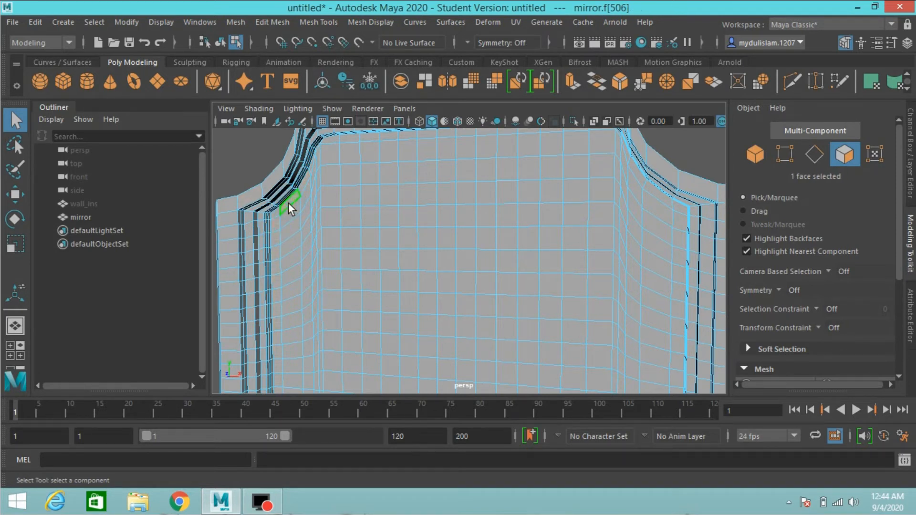
{"action": "left_click", "coordinate": [274, 216], "text": "ctrl+shift"}
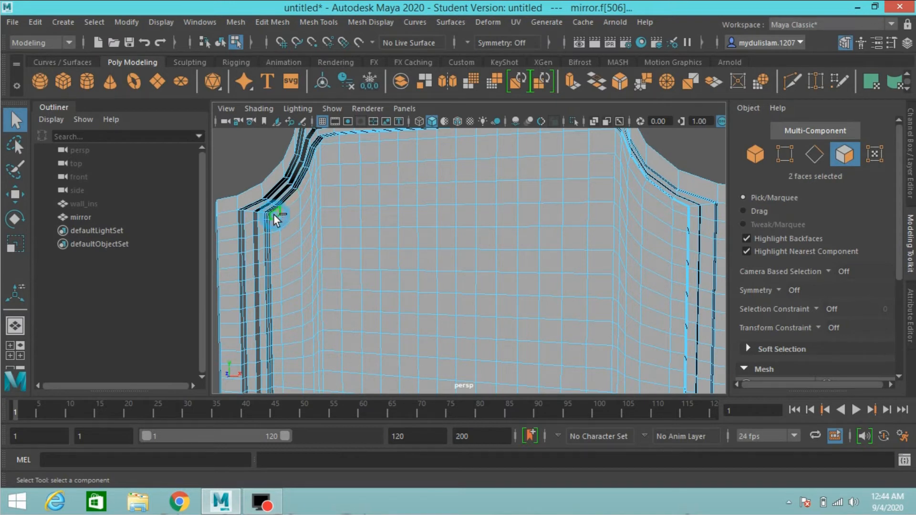
{"action": "double_click", "coordinate": [275, 239], "text": "ctrl+shift"}
{"action": "scroll", "coordinate": [290, 240], "scroll_direction": "down", "scroll_amount": 5}
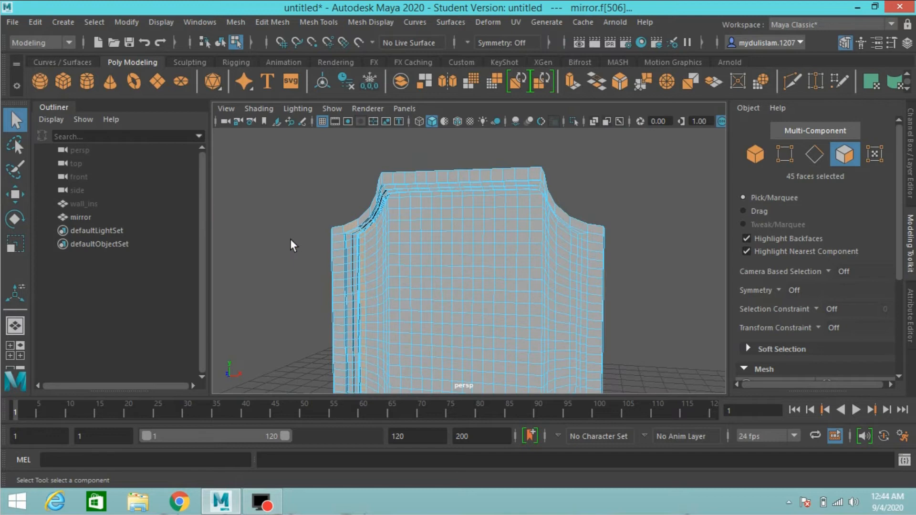
{"action": "left_click", "coordinate": [679, 224]}
Clear the mirror's face selection and frame the mirror in the front view.
{"action": "left_click_drag", "start_coordinate": [642, 260], "coordinate": [626, 241], "text": "alt"}
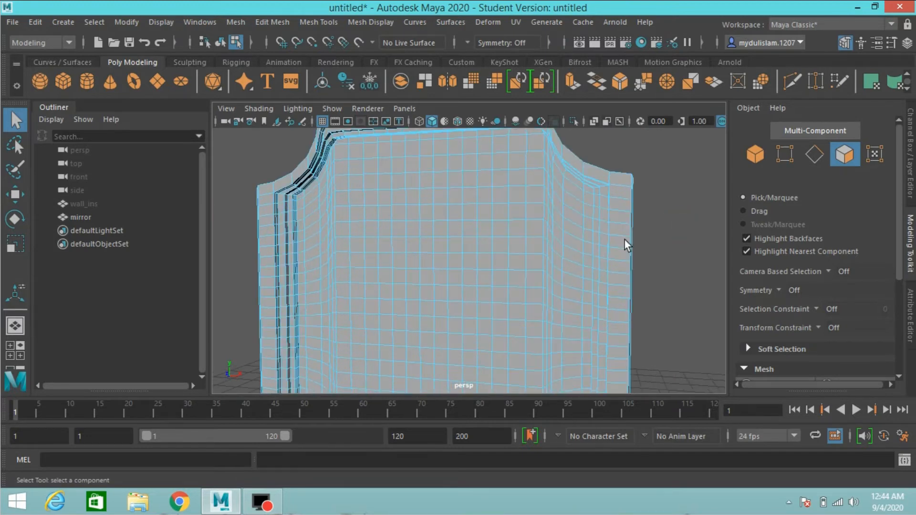
{"action": "left_click_drag", "start_coordinate": [471, 262], "coordinate": [452, 247], "text": "alt"}
{"action": "middle_click_drag", "start_coordinate": [452, 248], "coordinate": [446, 227], "text": "alt"}
{"action": "left_click_drag", "start_coordinate": [446, 227], "coordinate": [587, 219], "text": "alt"}
{"action": "left_click_drag", "start_coordinate": [523, 241], "coordinate": [434, 226], "text": "alt"}
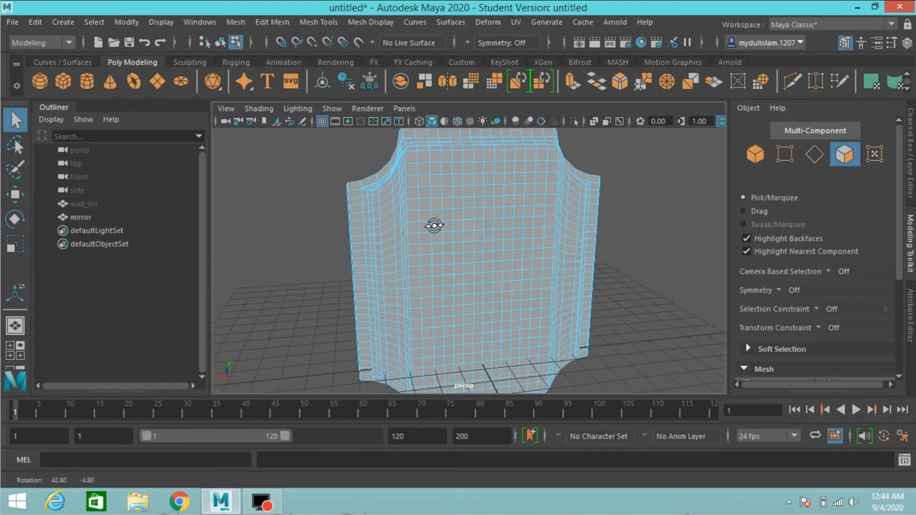
{"action": "key", "text": "space"}
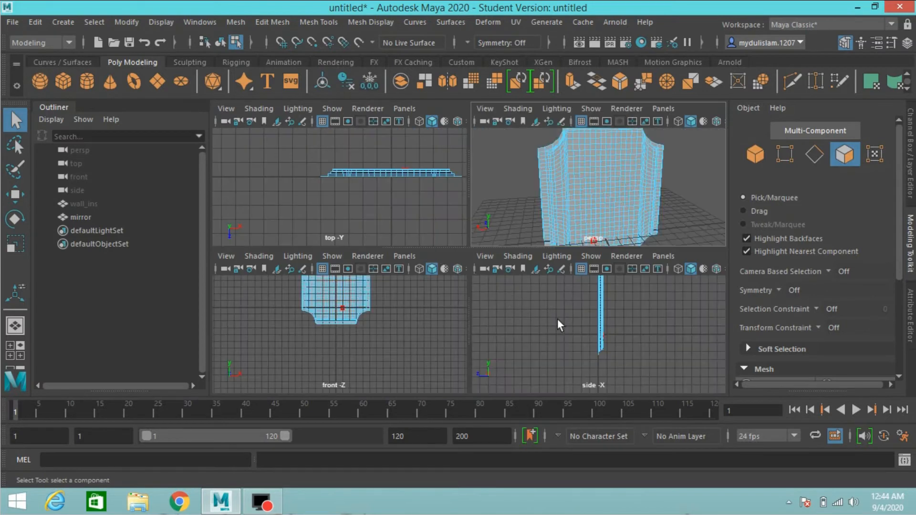
{"action": "key", "text": "space"}
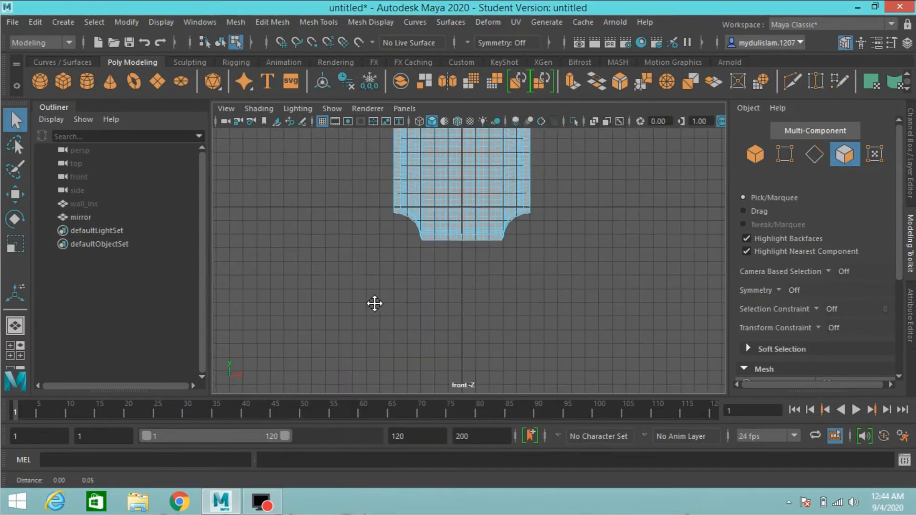
{"action": "key", "text": "f"}
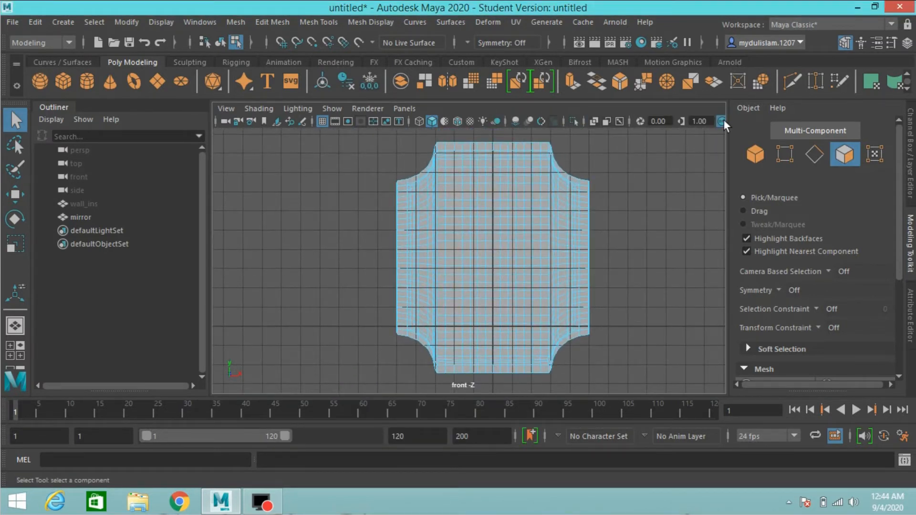
{"action": "left_click", "coordinate": [721, 120]}
{"action": "middle_click_drag", "start_coordinate": [630, 203], "coordinate": [571, 225], "text": "alt"}
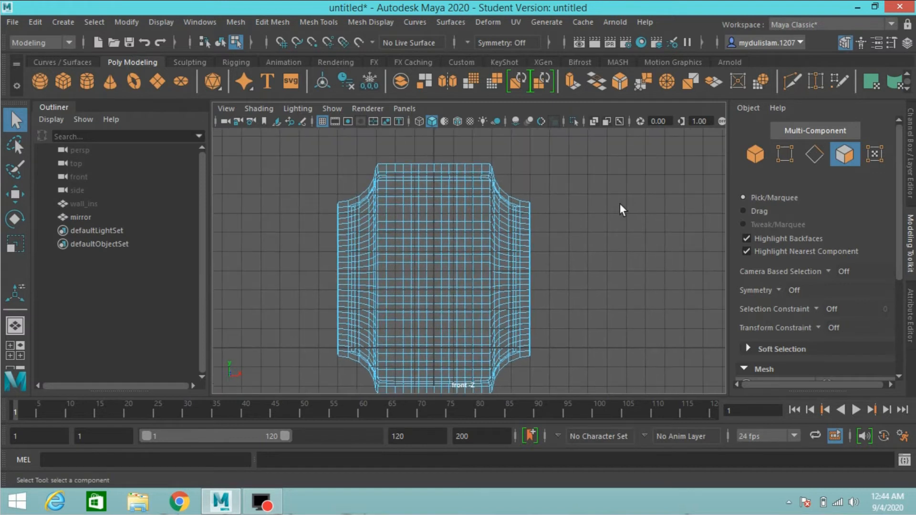
{"action": "middle_click_drag", "start_coordinate": [607, 191], "coordinate": [614, 176], "text": "alt"}
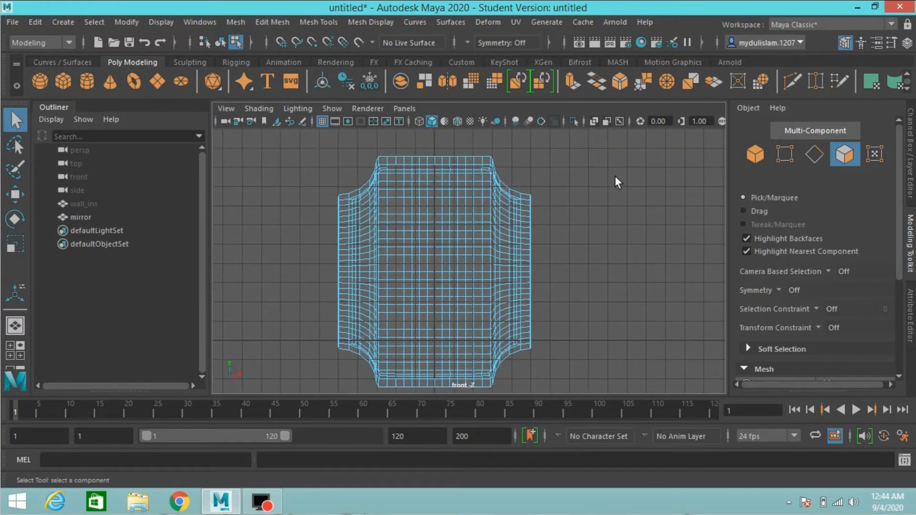
{"action": "left_click", "coordinate": [721, 121]}
Select the central rectangular block of mirror faces in the front view and return to the perspective view.
{"action": "scroll", "coordinate": [634, 190], "scroll_direction": "up", "scroll_amount": 3}
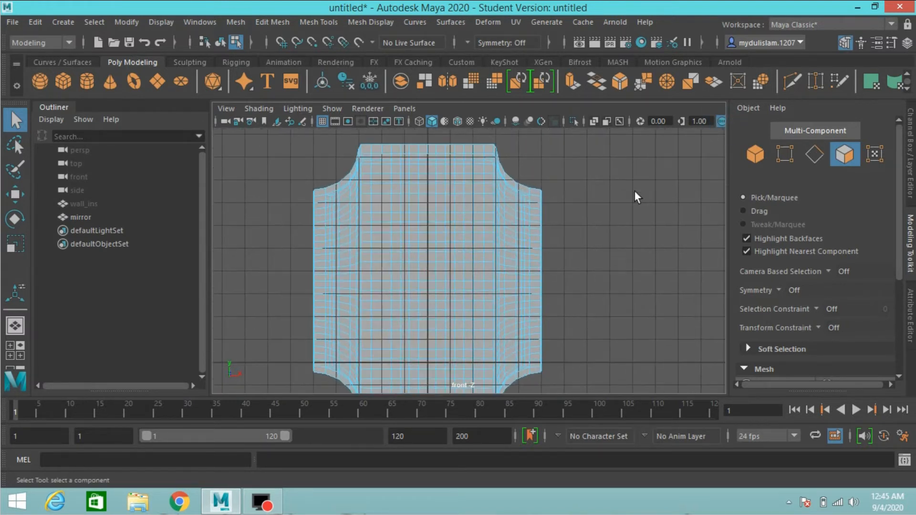
{"action": "middle_click_drag", "start_coordinate": [634, 191], "coordinate": [640, 177], "text": "alt"}
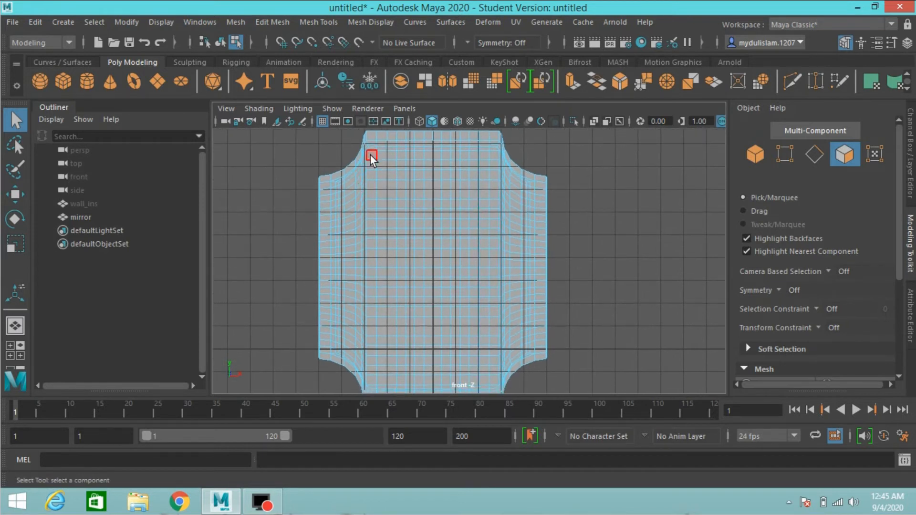
{"action": "left_click_drag", "start_coordinate": [370, 156], "coordinate": [443, 242]}
{"action": "left_click_drag", "start_coordinate": [473, 297], "coordinate": [501, 380]}
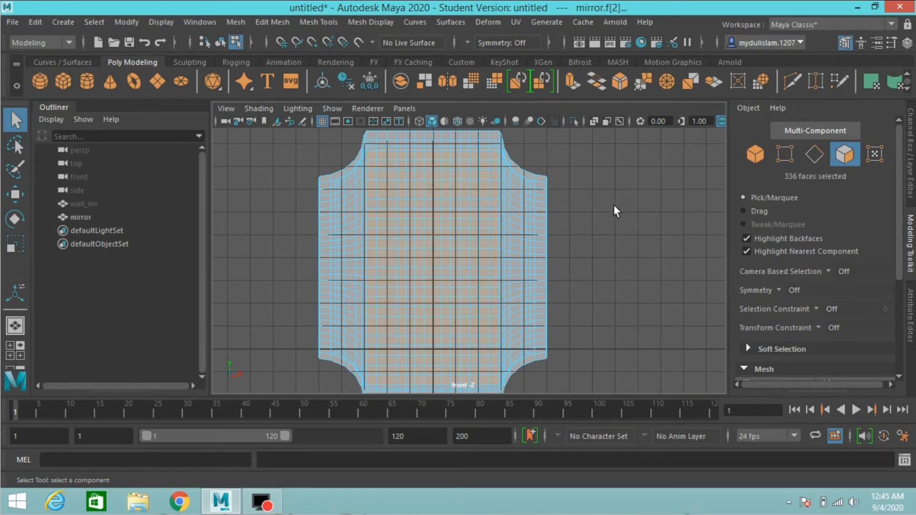
{"action": "key", "text": "space"}
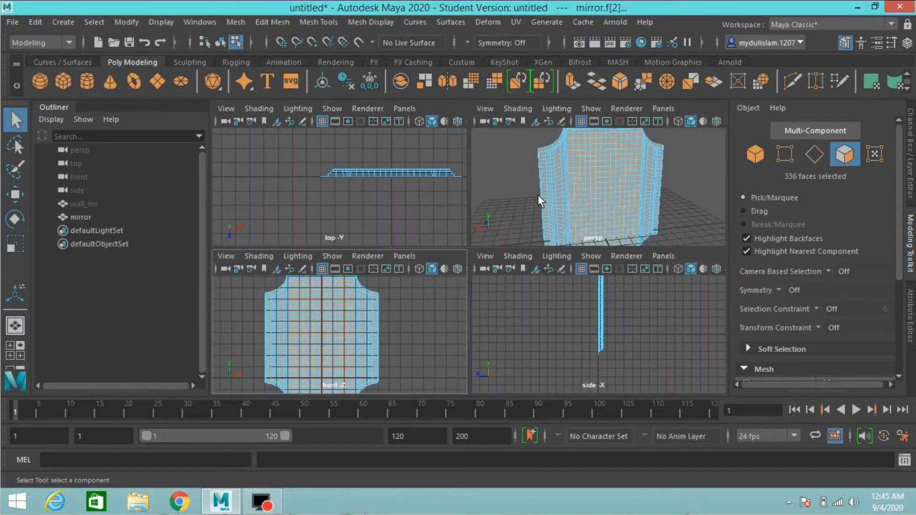
{"action": "key", "text": "space"}
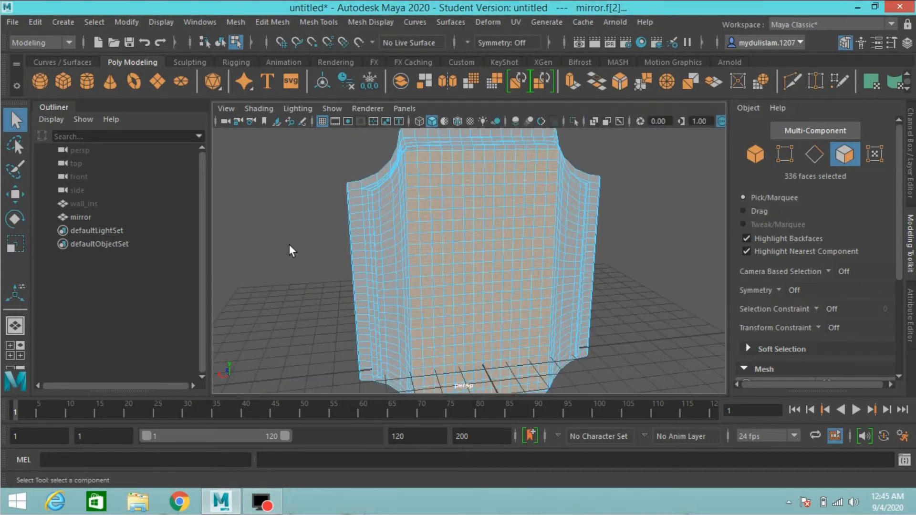
Add the row of faces directly beneath the recess's top border to the selected central block.
{"action": "left_click_drag", "start_coordinate": [288, 251], "coordinate": [573, 227], "text": "alt"}
{"action": "scroll", "coordinate": [571, 228], "scroll_direction": "up", "scroll_amount": 5}
{"action": "middle_click_drag", "start_coordinate": [572, 228], "coordinate": [481, 255], "text": "alt"}
{"action": "scroll", "coordinate": [481, 255], "scroll_direction": "down", "scroll_amount": 3}
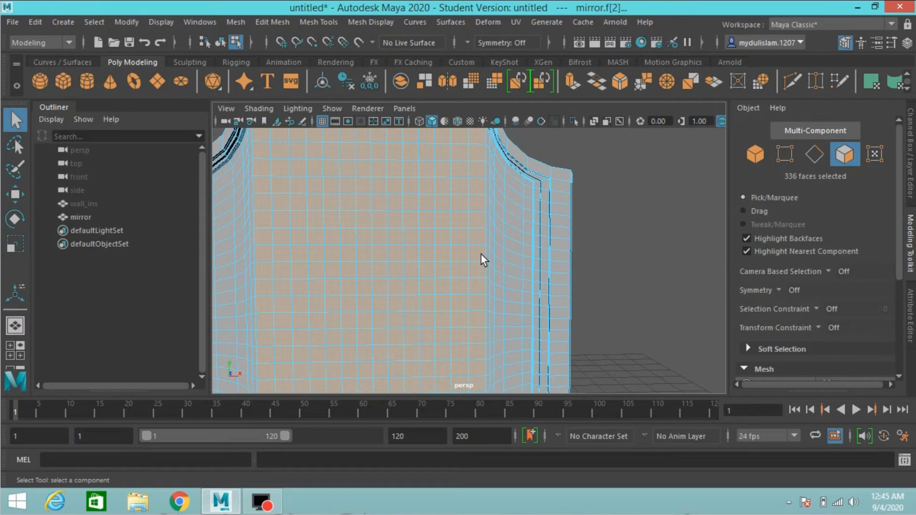
{"action": "scroll", "coordinate": [481, 254], "scroll_direction": "down", "scroll_amount": 3}
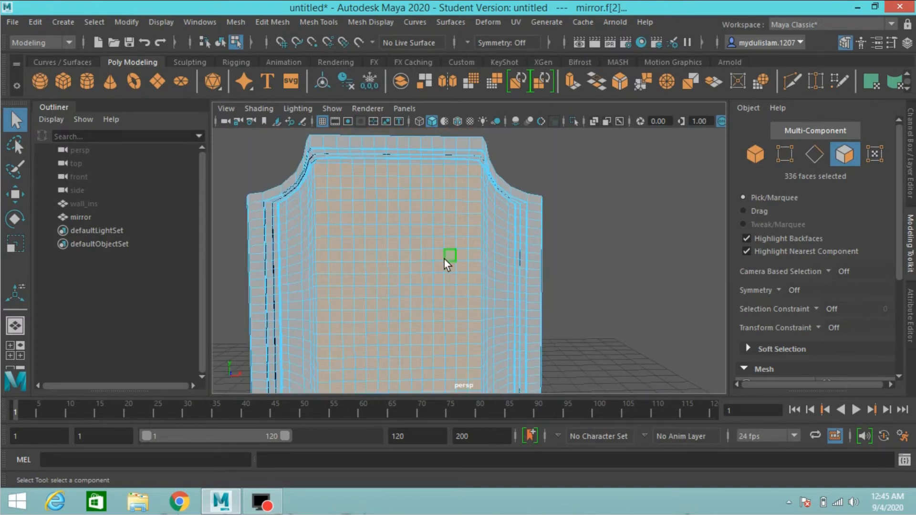
{"action": "middle_click_drag", "start_coordinate": [447, 255], "coordinate": [468, 243], "text": "alt"}
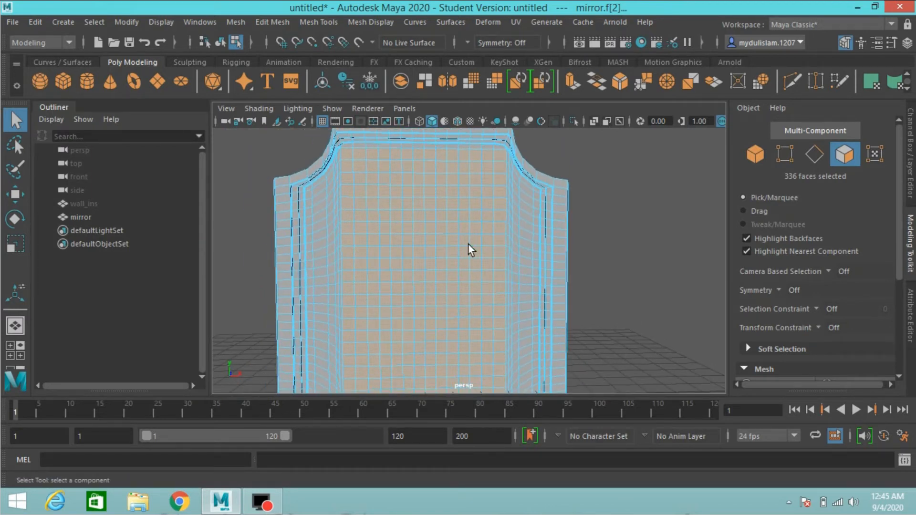
{"action": "left_click_drag", "start_coordinate": [468, 243], "coordinate": [477, 209], "text": "alt"}
{"action": "middle_click_drag", "start_coordinate": [476, 210], "coordinate": [482, 322], "text": "alt"}
{"action": "scroll", "coordinate": [477, 263], "scroll_direction": "up", "scroll_amount": 3}
{"action": "scroll", "coordinate": [483, 315], "scroll_direction": "up", "scroll_amount": 2}
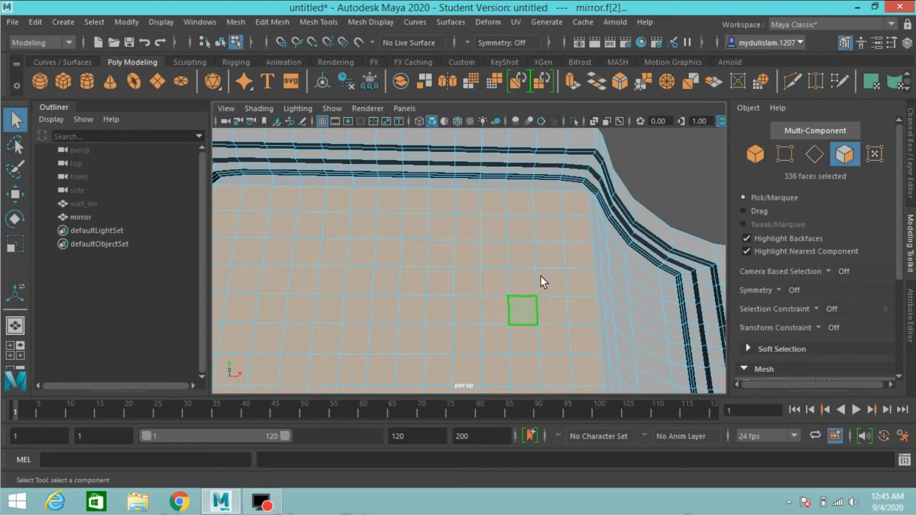
{"action": "left_click", "coordinate": [571, 187], "text": "shift"}
{"action": "left_click", "coordinate": [540, 184], "text": "shift"}
{"action": "left_click", "coordinate": [525, 186], "text": "shift"}
{"action": "left_click", "coordinate": [486, 184], "text": "shift"}
{"action": "left_click", "coordinate": [463, 184], "text": "shift"}
{"action": "left_click", "coordinate": [432, 184], "text": "shift"}
{"action": "left_click", "coordinate": [416, 185], "text": "shift"}
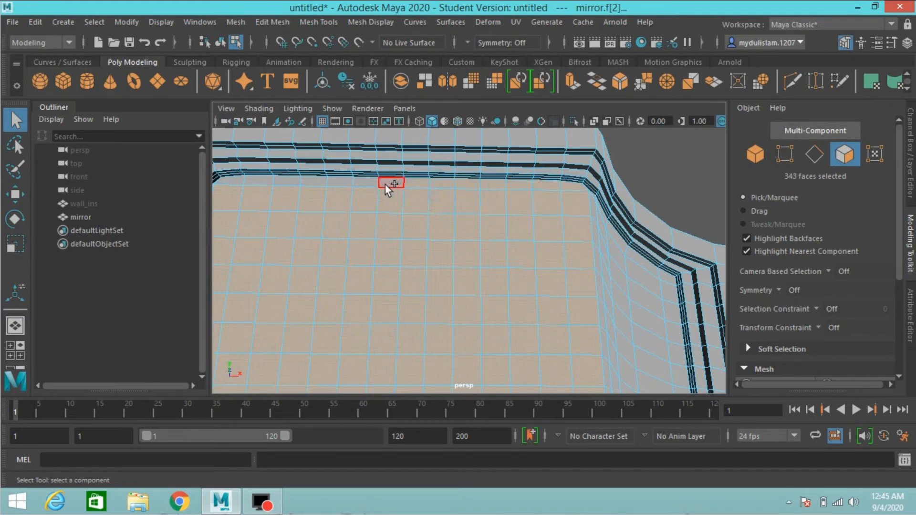
{"action": "left_click", "coordinate": [339, 185], "text": "shift"}
{"action": "left_click", "coordinate": [236, 182], "text": "shift"}
Add the faces following the inner curve of the upper-right notched corner to the selection.
{"action": "key", "text": "f"}
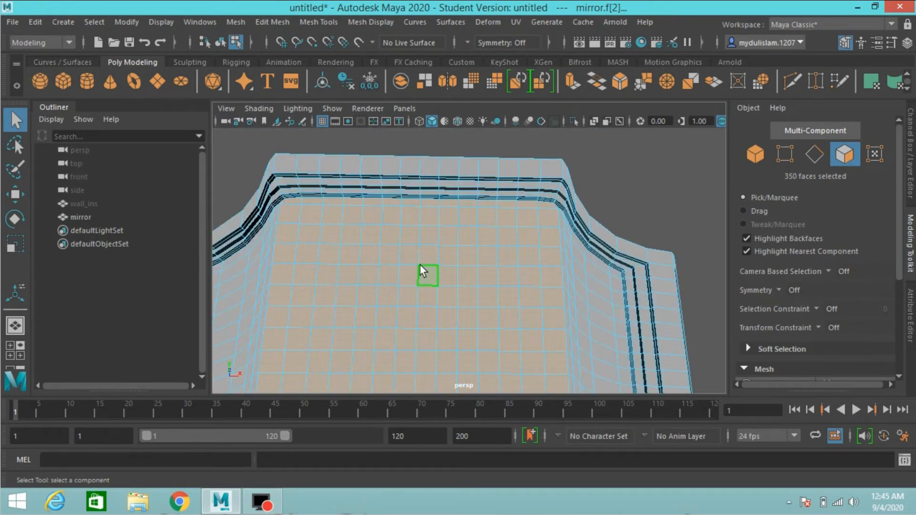
{"action": "middle_click_drag", "start_coordinate": [422, 268], "coordinate": [349, 250], "text": "alt"}
{"action": "scroll", "coordinate": [370, 267], "scroll_direction": "up", "scroll_amount": 5}
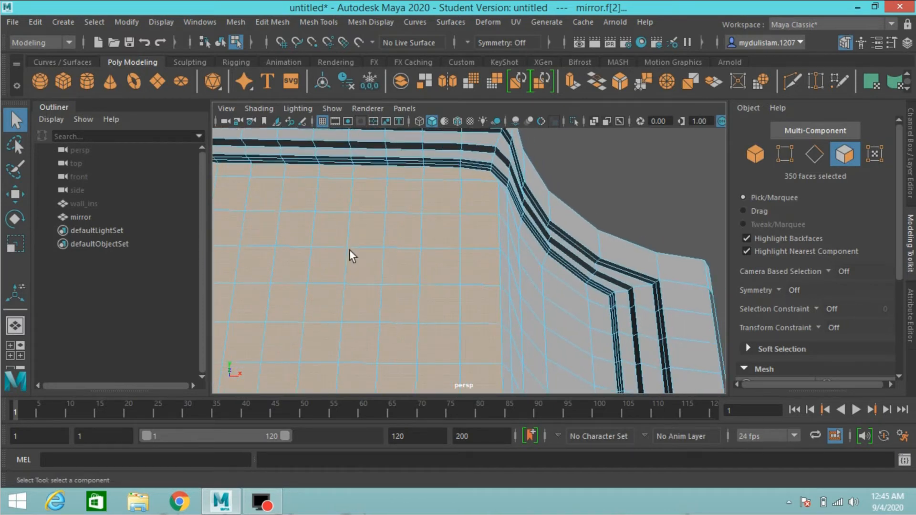
{"action": "left_click", "coordinate": [503, 188], "text": "shift"}
{"action": "left_click", "coordinate": [525, 233], "text": "shift"}
{"action": "left_click", "coordinate": [560, 268], "text": "shift"}
{"action": "left_click", "coordinate": [600, 299], "text": "shift"}
{"action": "left_click", "coordinate": [605, 325], "text": "shift"}
Extend the selection down the outermost recess face column along the right border, starting below the upper-right notch.
{"action": "scroll", "coordinate": [572, 320], "scroll_direction": "up", "scroll_amount": 2}
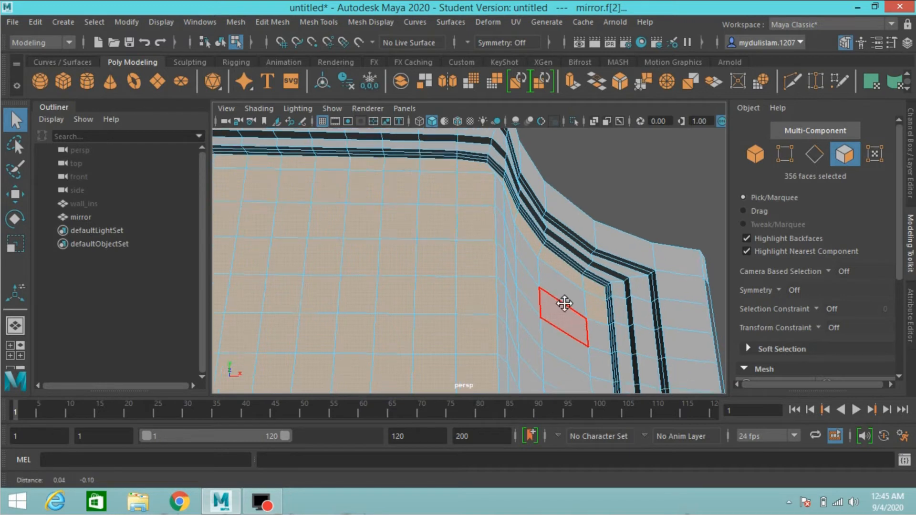
{"action": "middle_click_drag", "start_coordinate": [565, 307], "coordinate": [542, 205], "text": "alt"}
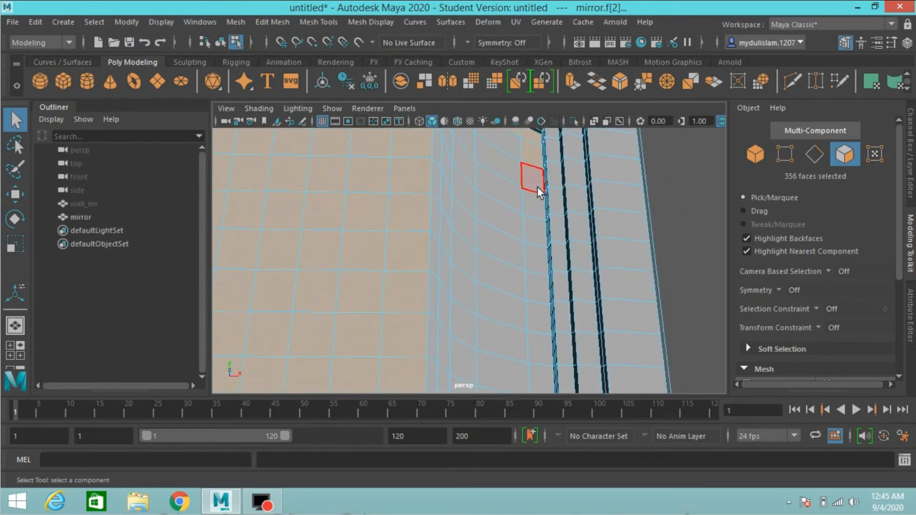
{"action": "left_click", "coordinate": [537, 190], "text": "shift"}
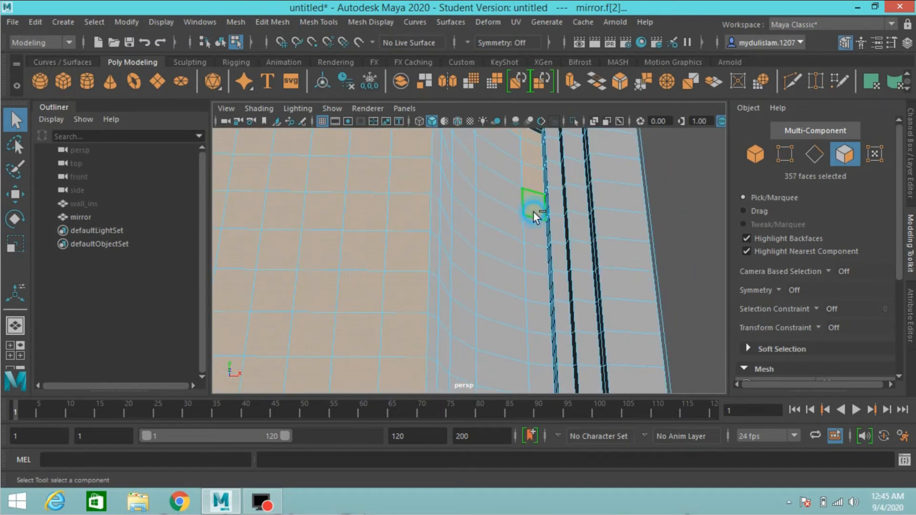
{"action": "left_click", "coordinate": [535, 236], "text": "shift"}
{"action": "left_click", "coordinate": [535, 262], "text": "shift"}
{"action": "left_click", "coordinate": [540, 286], "text": "shift"}
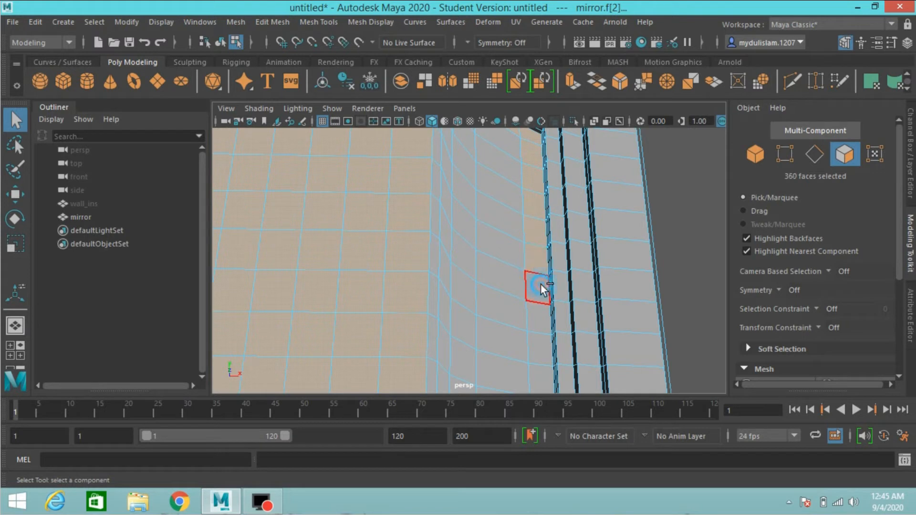
{"action": "left_click", "coordinate": [538, 322], "text": "shift"}
{"action": "left_click", "coordinate": [541, 359], "text": "shift"}
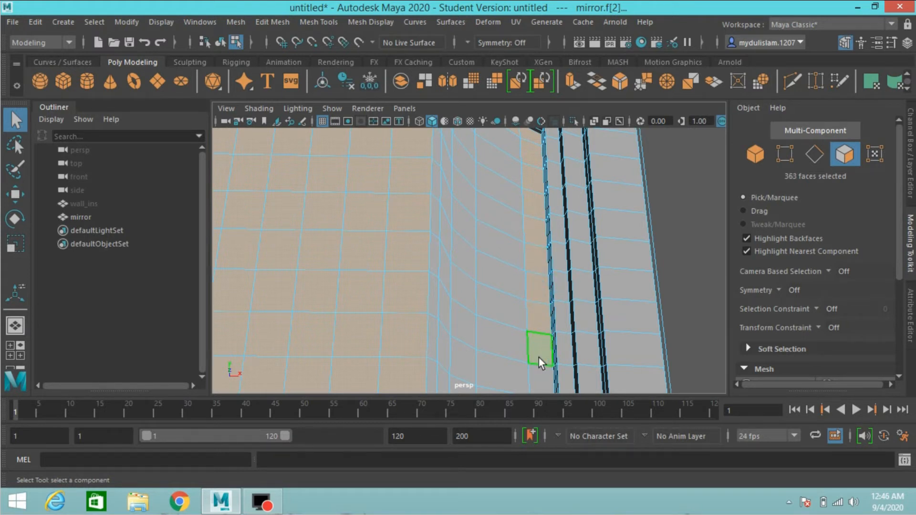
Continue adding the outermost recess faces along the right border down through the middle and lower part.
{"action": "middle_click_drag", "start_coordinate": [539, 357], "coordinate": [525, 191], "text": "alt"}
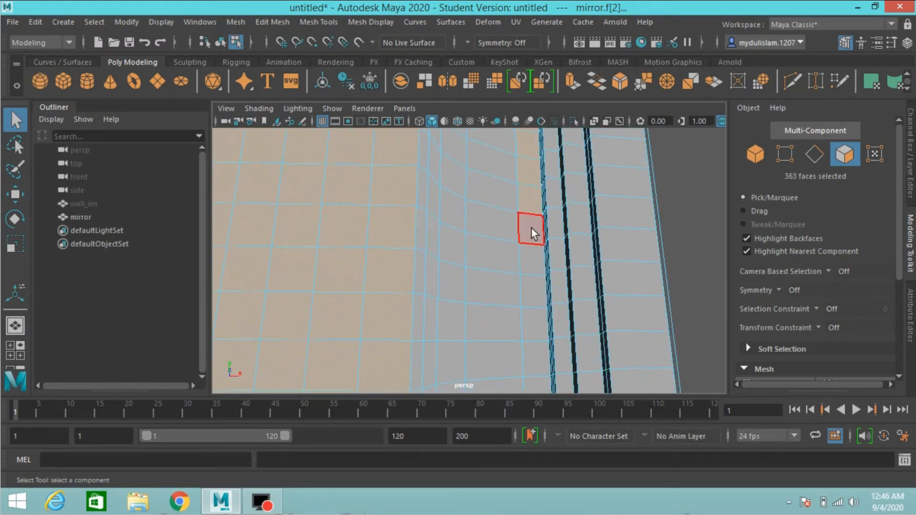
{"action": "left_click", "coordinate": [531, 227], "text": "shift"}
{"action": "left_click", "coordinate": [531, 256], "text": "shift"}
{"action": "left_click", "coordinate": [532, 323], "text": "shift"}
{"action": "left_click", "coordinate": [532, 364], "text": "shift"}
{"action": "middle_click_drag", "start_coordinate": [532, 363], "coordinate": [516, 238], "text": "alt"}
{"action": "scroll", "coordinate": [522, 199], "scroll_direction": "down", "scroll_amount": 5}
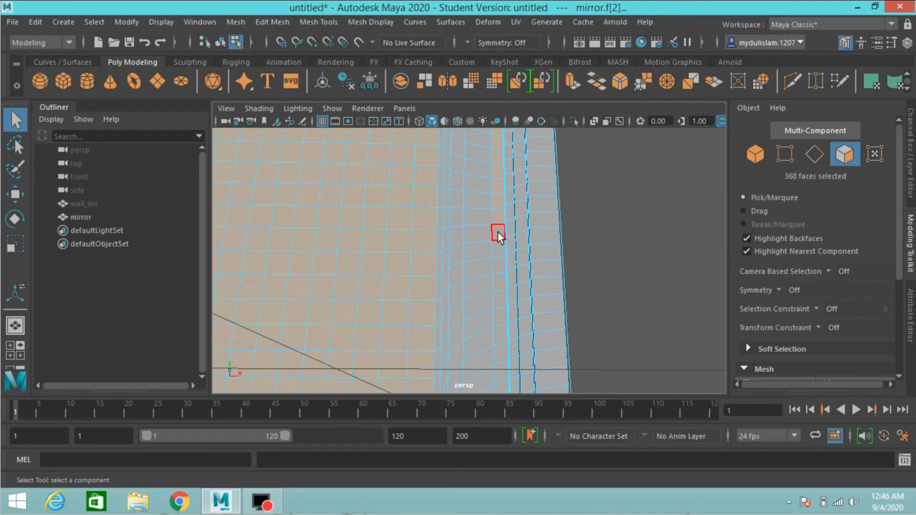
{"action": "left_click", "coordinate": [499, 252], "text": "shift"}
{"action": "left_click", "coordinate": [498, 282], "text": "shift"}
{"action": "left_click", "coordinate": [499, 302], "text": "shift"}
Add the faces along the inner curve of the lower-right notched corner to the selection.
{"action": "left_click_drag", "start_coordinate": [475, 362], "coordinate": [475, 203], "text": "alt"}
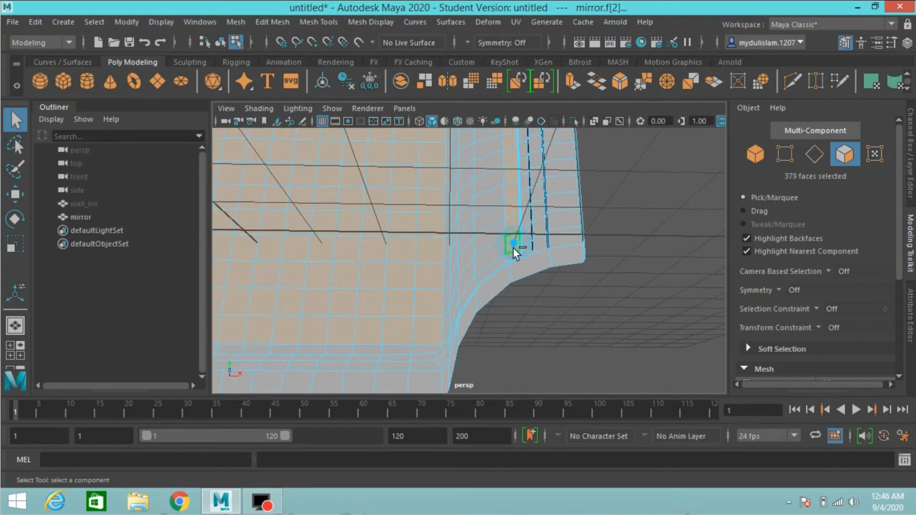
{"action": "left_click", "coordinate": [503, 260], "text": "shift"}
{"action": "left_click_drag", "start_coordinate": [491, 341], "coordinate": [557, 268], "text": "alt"}
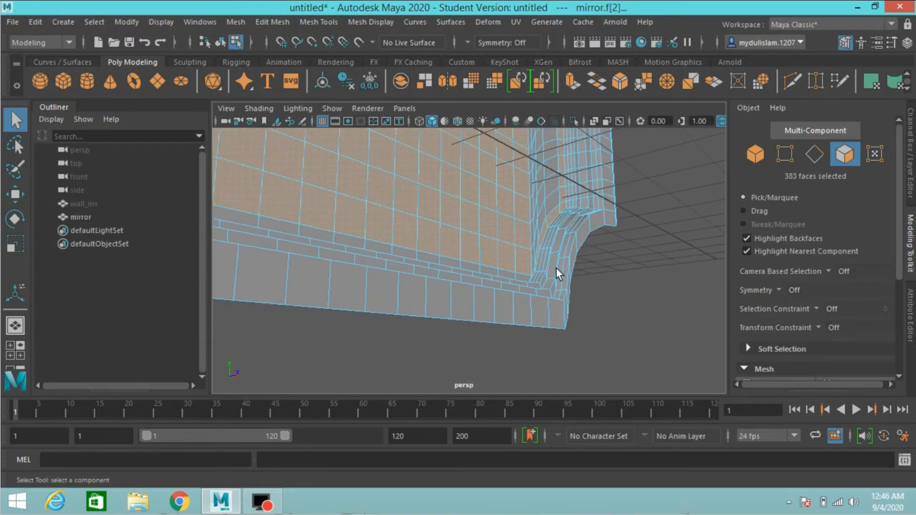
{"action": "scroll", "coordinate": [555, 268], "scroll_direction": "up", "scroll_amount": 3}
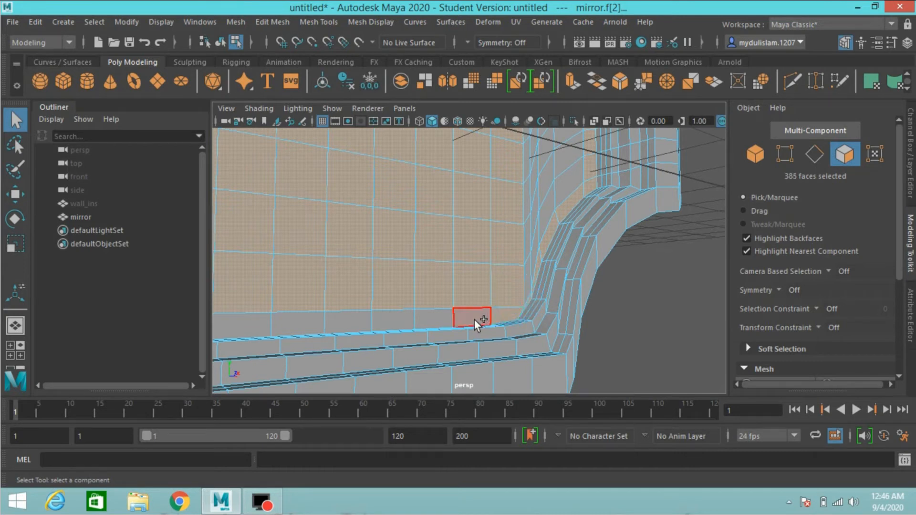
Add the row of faces directly above the recess's bottom border to the selection, working from right to left.
{"action": "left_click", "coordinate": [308, 323], "text": "shift"}
{"action": "left_click", "coordinate": [351, 282], "text": "shift"}
{"action": "middle_click_drag", "start_coordinate": [352, 287], "coordinate": [506, 278], "text": "alt"}
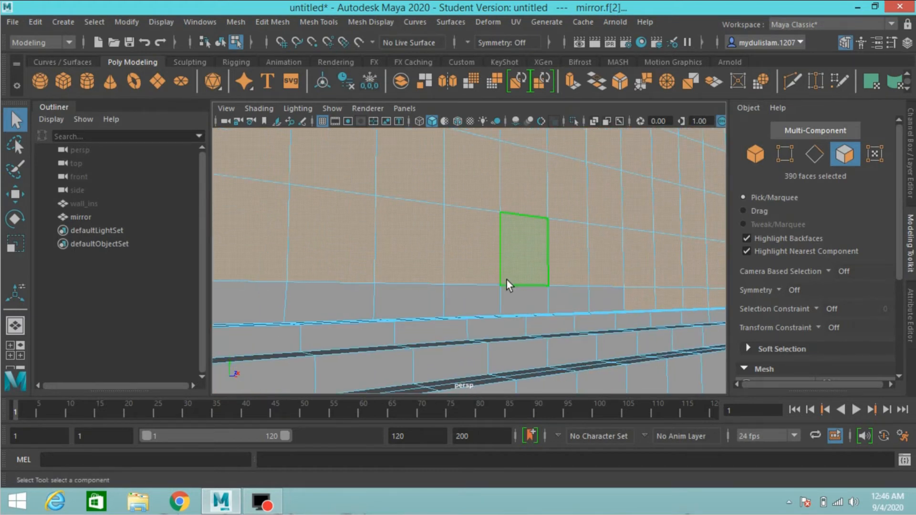
{"action": "scroll", "coordinate": [506, 278], "scroll_direction": "down", "scroll_amount": 4}
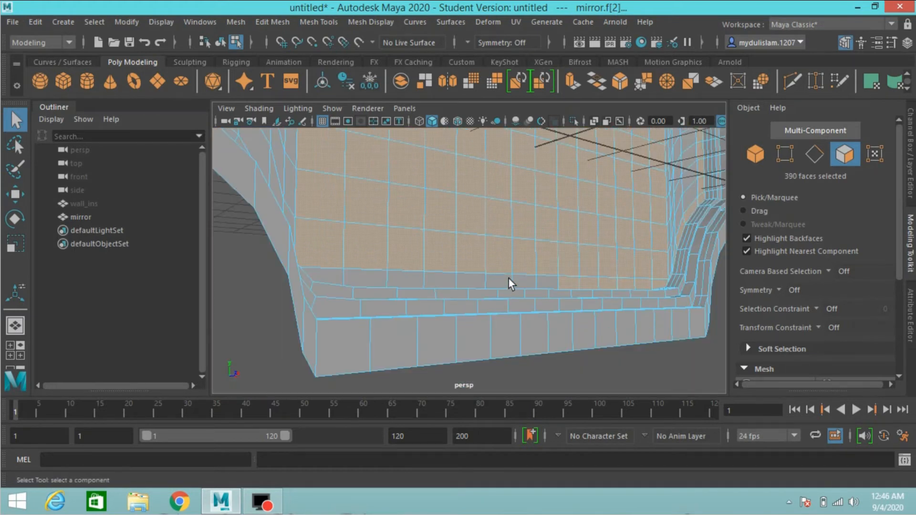
{"action": "scroll", "coordinate": [508, 275], "scroll_direction": "up", "scroll_amount": 4}
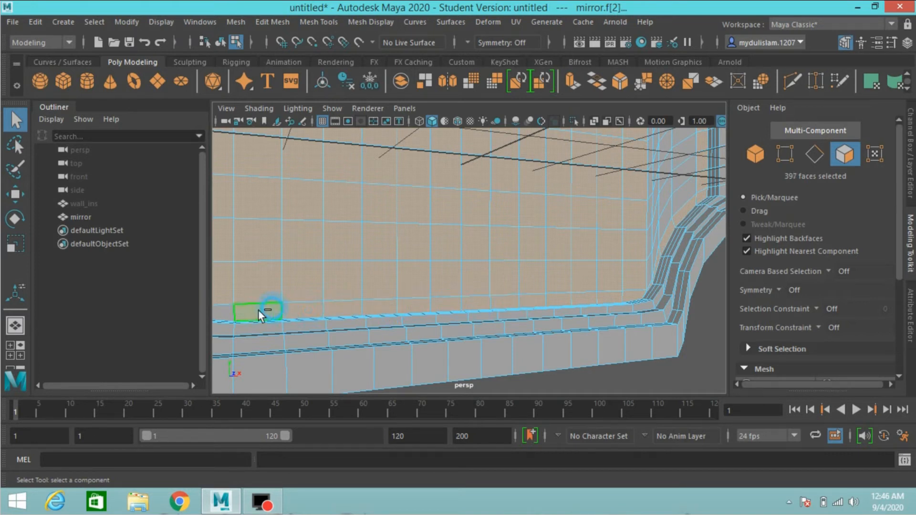
{"action": "left_click_drag", "start_coordinate": [228, 312], "coordinate": [234, 318], "text": "shift"}
{"action": "left_click_drag", "start_coordinate": [361, 314], "coordinate": [376, 299], "text": "shift"}
Add the first faces of the narrow column at the recess's right inner edge, just below the upper-right notch, without selecting the whole loop.
{"action": "scroll", "coordinate": [376, 299], "scroll_direction": "down", "scroll_amount": 5}
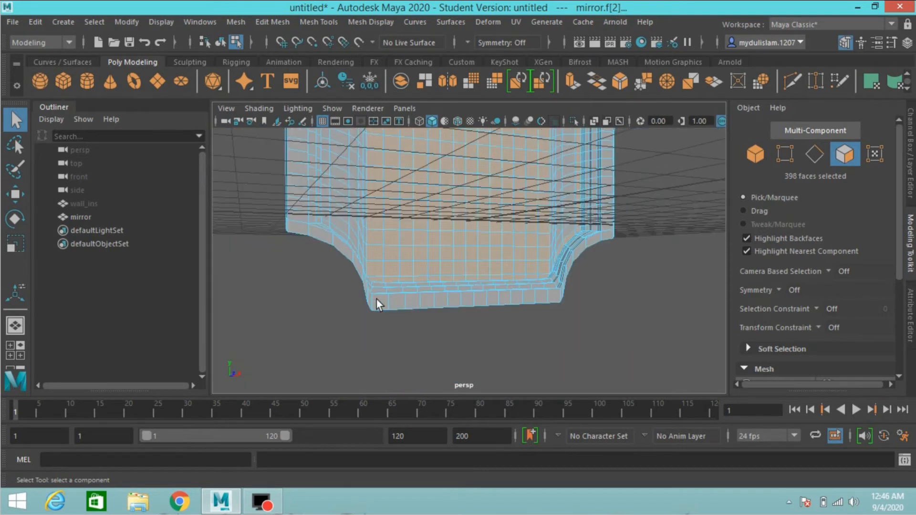
{"action": "scroll", "coordinate": [382, 298], "scroll_direction": "up", "scroll_amount": 8}
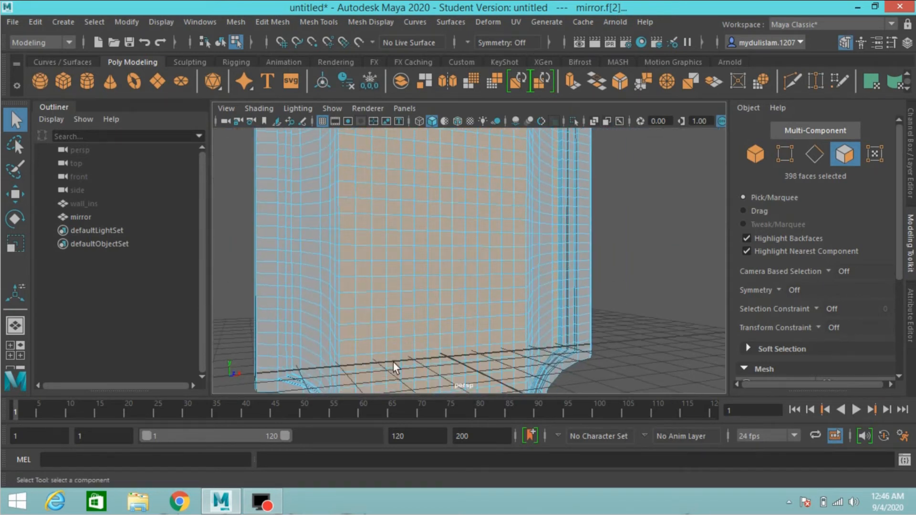
{"action": "scroll", "coordinate": [428, 330], "scroll_direction": "down", "scroll_amount": 3}
{"action": "scroll", "coordinate": [428, 330], "scroll_direction": "up", "scroll_amount": 6}
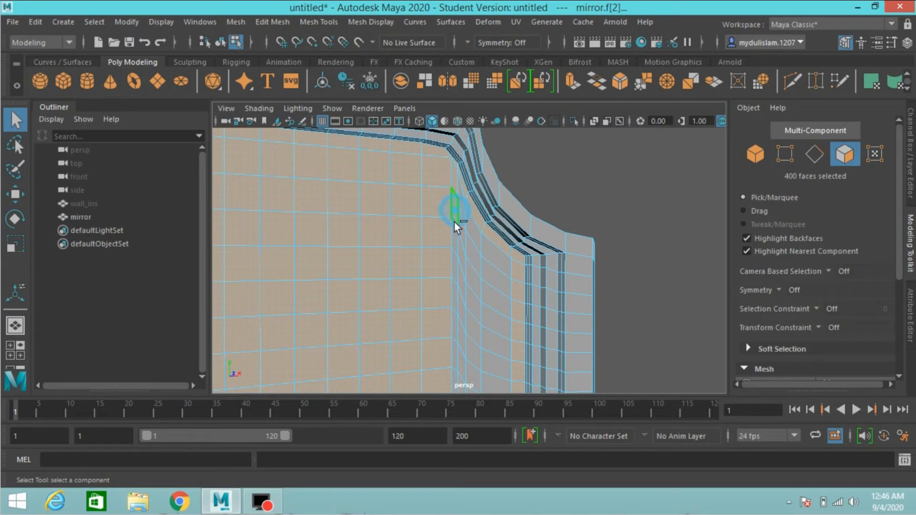
{"action": "double_click", "coordinate": [453, 245], "text": "shift"}
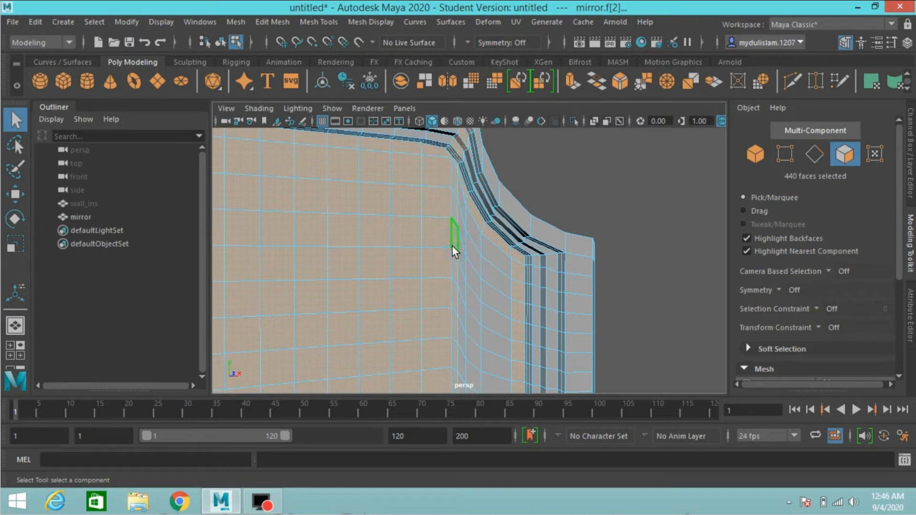
{"action": "double_click", "coordinate": [451, 245], "text": "ctrl"}
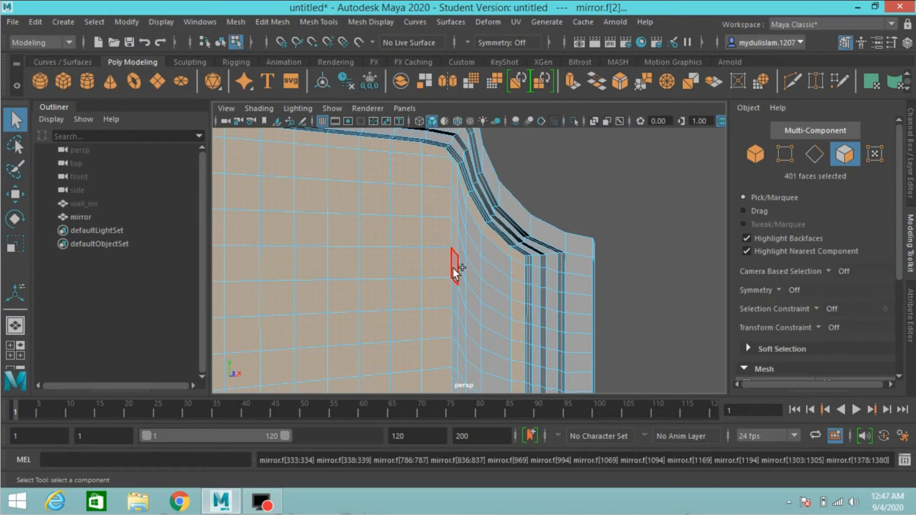
{"action": "left_click", "coordinate": [453, 268], "text": "shift"}
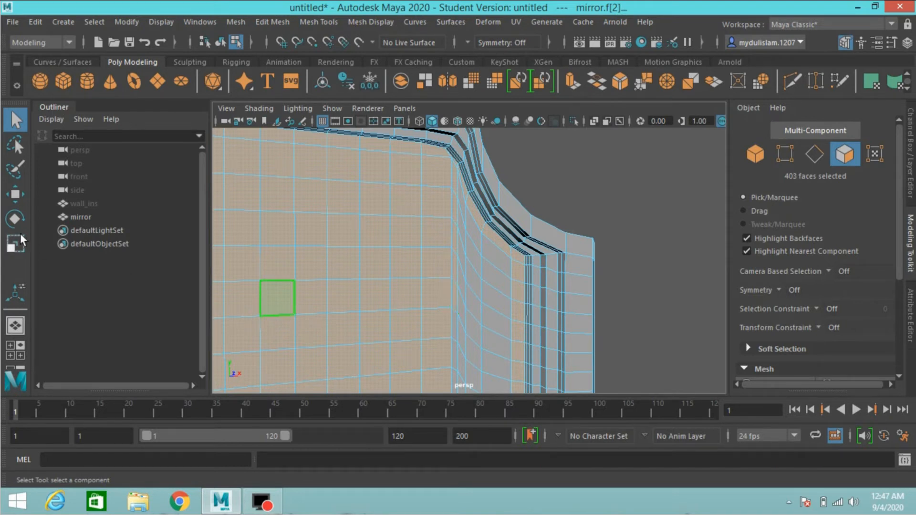
Reduce the Paint Selection brush and paint the unselected recess faces below the upper-right notch into the selection.
{"action": "left_click", "coordinate": [14, 169]}
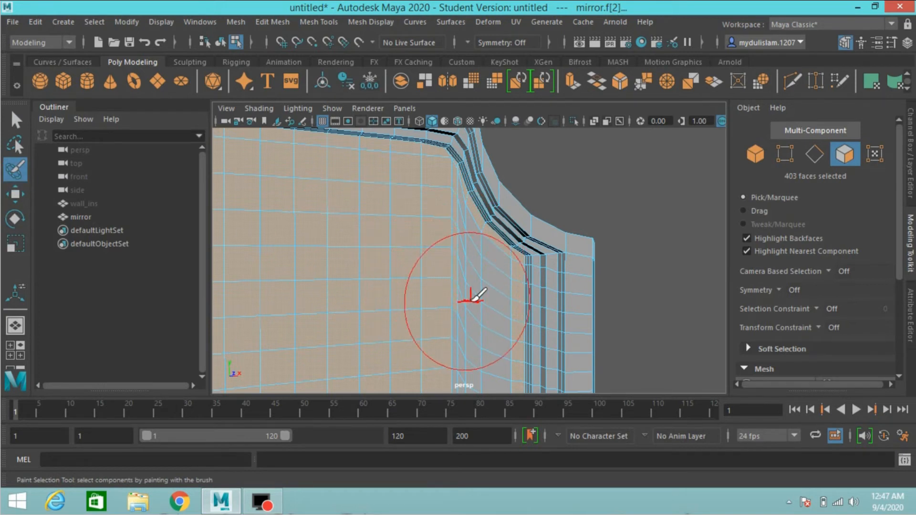
{"action": "key", "text": "b"}
{"action": "left_click_drag", "start_coordinate": [472, 300], "coordinate": [428, 307]}
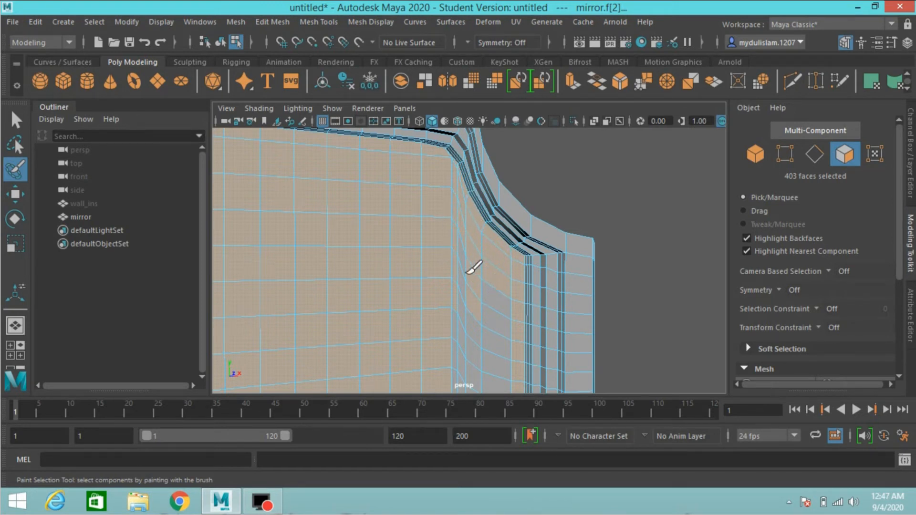
{"action": "left_click_drag", "start_coordinate": [497, 334], "coordinate": [491, 332]}
{"action": "middle_click_drag", "start_coordinate": [492, 332], "coordinate": [494, 215], "text": "alt"}
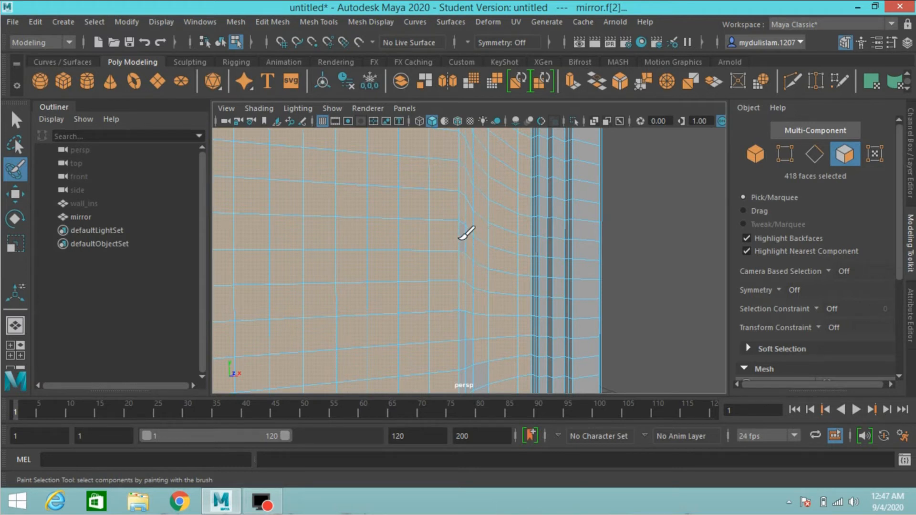
Continue painting the unselected faces of the recess's right side down to the lower-right notch into the selection.
{"action": "left_click_drag", "start_coordinate": [470, 369], "coordinate": [471, 355]}
{"action": "mouse_move", "coordinate": [472, 341]}
{"action": "middle_mouse_down", "text": "alt"}
{"action": "mouse_move", "coordinate": [476, 241]}
{"action": "mouse_move", "coordinate": [489, 204]}
{"action": "middle_mouse_up", "text": "alt"}
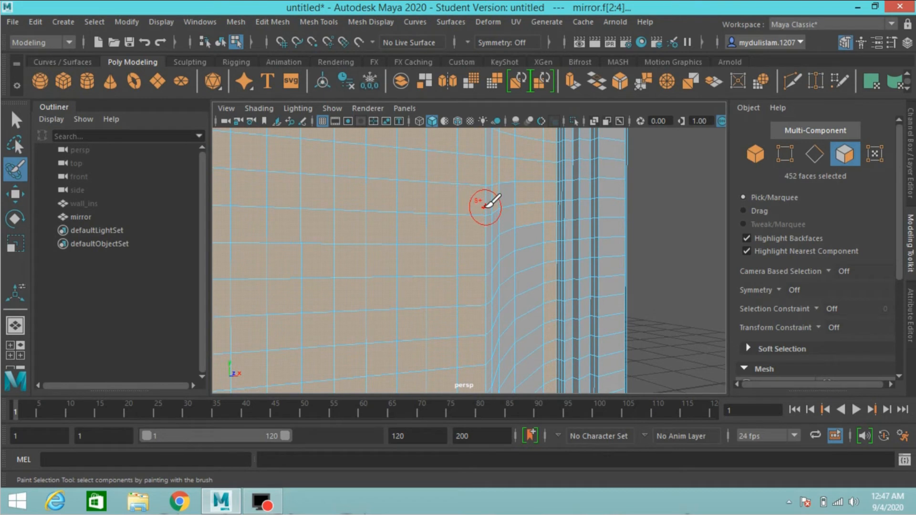
{"action": "left_click_drag", "start_coordinate": [485, 206], "coordinate": [486, 205], "text": "alt"}
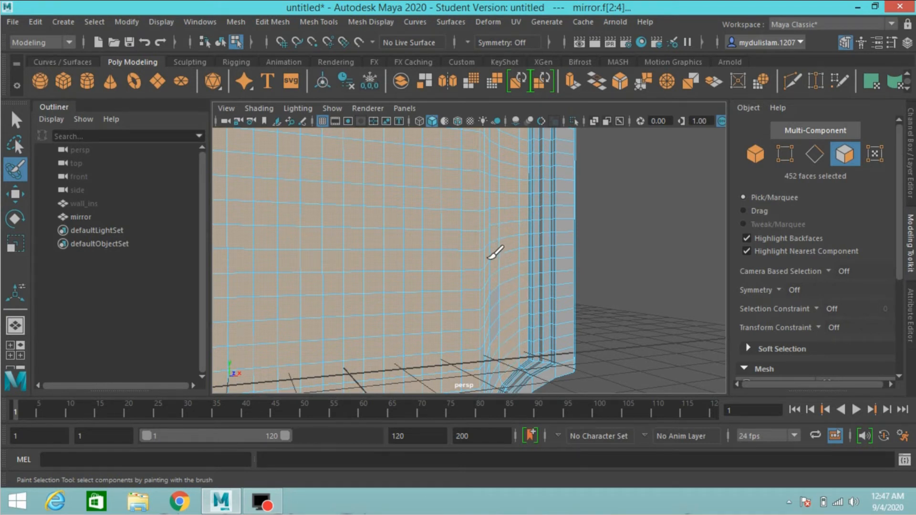
{"action": "left_click_drag", "start_coordinate": [481, 342], "coordinate": [480, 328]}
{"action": "middle_click_drag", "start_coordinate": [479, 325], "coordinate": [494, 162], "text": "alt"}
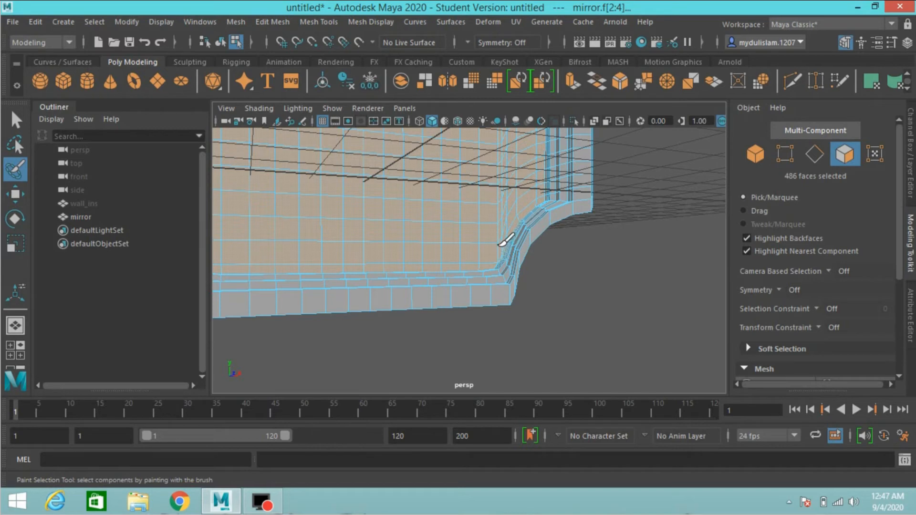
{"action": "left_click_drag", "start_coordinate": [500, 245], "coordinate": [490, 245]}
Paint the recess faces beneath the upper-left notch into the selection.
{"action": "scroll", "coordinate": [379, 257], "scroll_direction": "down", "scroll_amount": 5}
{"action": "middle_click_drag", "start_coordinate": [393, 215], "coordinate": [455, 354], "text": "alt"}
{"action": "scroll", "coordinate": [446, 278], "scroll_direction": "up", "scroll_amount": 5}
{"action": "middle_click_drag", "start_coordinate": [443, 287], "coordinate": [510, 352], "text": "alt"}
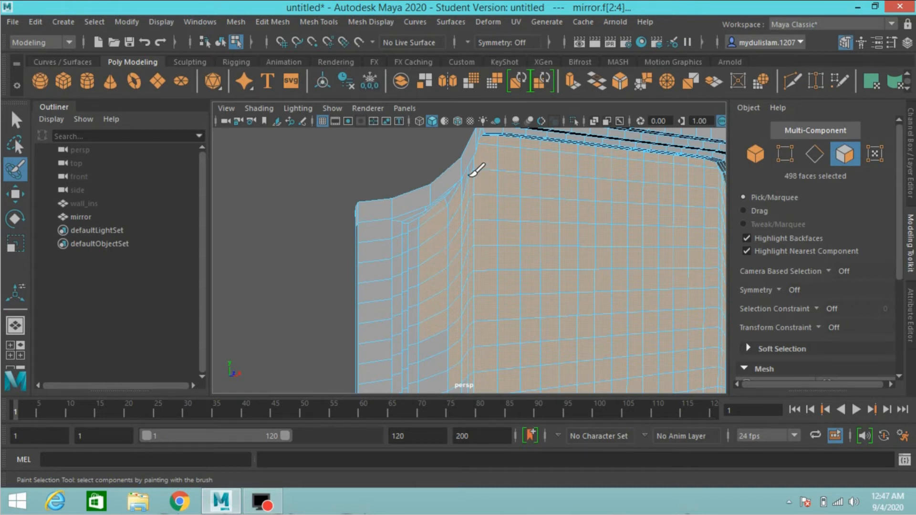
{"action": "mouse_move", "coordinate": [469, 181]}
{"action": "left_mouse_down"}
{"action": "mouse_move", "coordinate": [424, 284]}
{"action": "mouse_move", "coordinate": [415, 228]}
{"action": "mouse_move", "coordinate": [409, 262]}
{"action": "mouse_move", "coordinate": [423, 299]}
{"action": "mouse_move", "coordinate": [419, 351]}
{"action": "mouse_move", "coordinate": [450, 330]}
{"action": "left_mouse_up"}
Undo the last two selection strokes on the recess's left side.
{"action": "middle_click_drag", "start_coordinate": [450, 330], "coordinate": [453, 236], "text": "alt"}
{"action": "left_click_drag", "start_coordinate": [453, 237], "coordinate": [415, 251], "text": "alt"}
{"action": "middle_click_drag", "start_coordinate": [415, 252], "coordinate": [454, 240], "text": "alt"}
{"action": "left_click_drag", "start_coordinate": [449, 241], "coordinate": [413, 249], "text": "alt"}
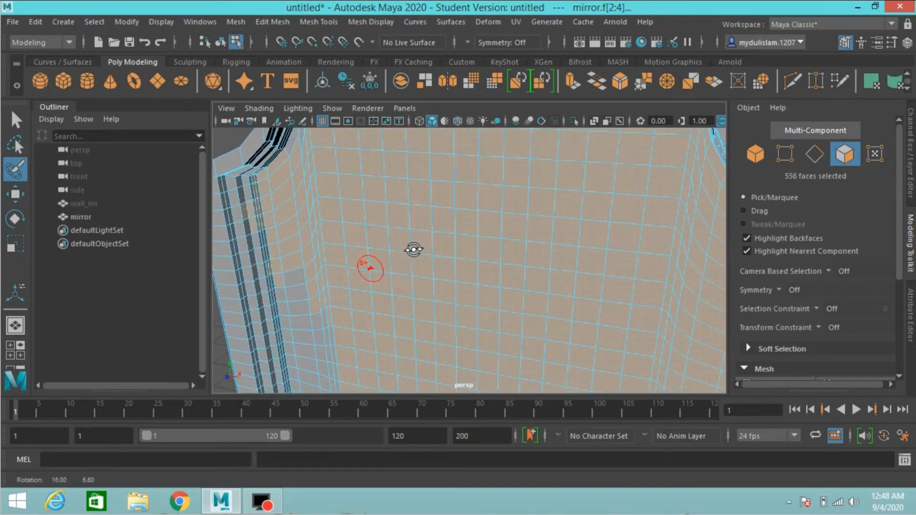
{"action": "middle_click_drag", "start_coordinate": [408, 247], "coordinate": [441, 253], "text": "alt"}
{"action": "left_click_drag", "start_coordinate": [440, 253], "coordinate": [411, 254], "text": "alt"}
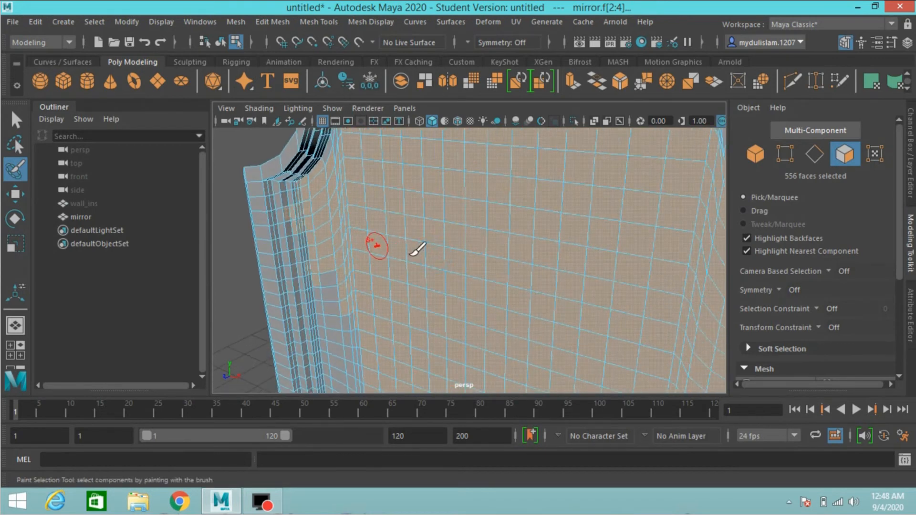
{"action": "key", "text": "ctrl+z"}
{"action": "key", "text": "ctrl+z"}
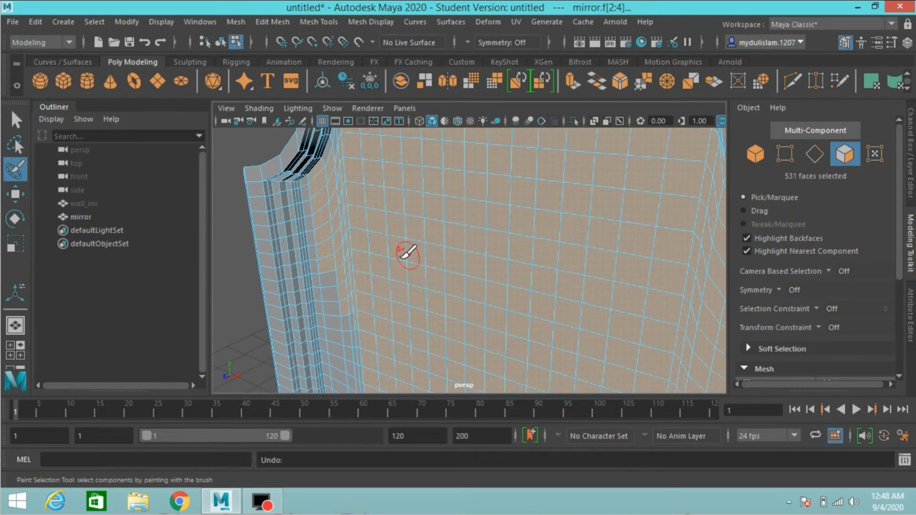
Paint the recess's left side down toward the lower-left notch, then add missed faces near the left border individually with the Select Tool.
{"action": "left_click_drag", "start_coordinate": [426, 308], "coordinate": [460, 224], "text": "alt"}
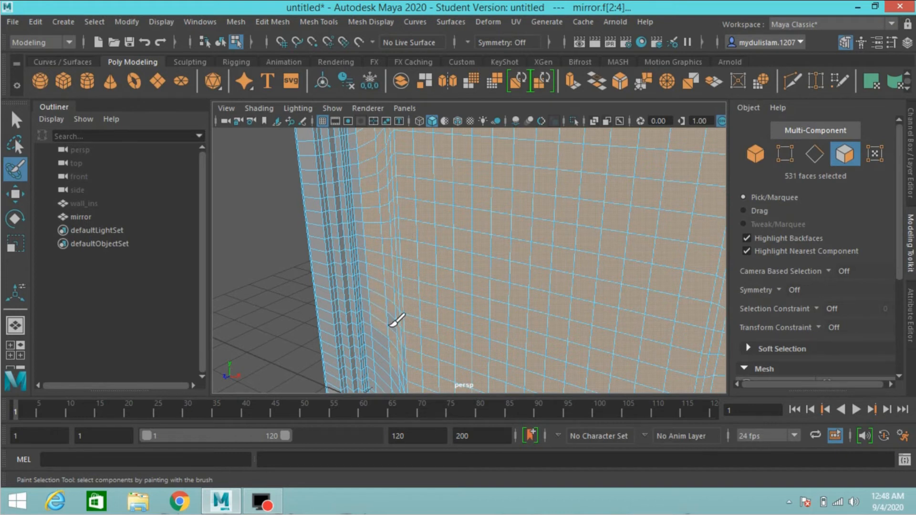
{"action": "middle_click_drag", "start_coordinate": [423, 317], "coordinate": [466, 200], "text": "alt"}
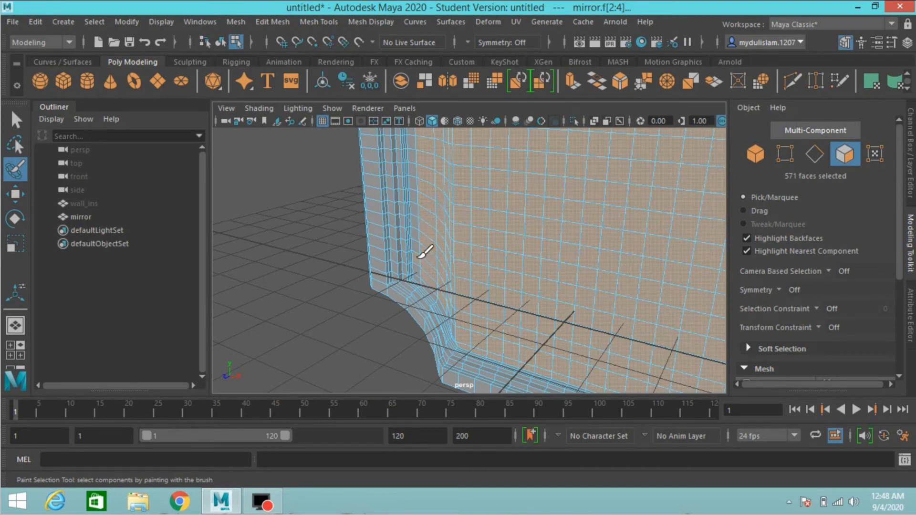
{"action": "left_click", "coordinate": [17, 120]}
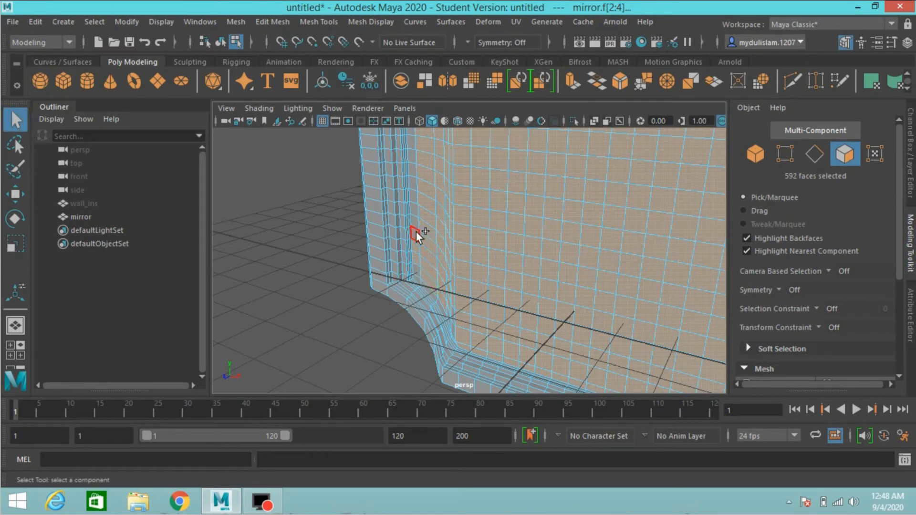
{"action": "left_click", "coordinate": [415, 205], "text": "shift"}
{"action": "left_click", "coordinate": [414, 193], "text": "shift"}
Add the remaining faces along the inner curve of the upper-left notch to the selection.
{"action": "scroll", "coordinate": [468, 242], "scroll_direction": "down", "scroll_amount": 5}
{"action": "middle_click_drag", "start_coordinate": [468, 242], "coordinate": [479, 319], "text": "alt"}
{"action": "scroll", "coordinate": [480, 319], "scroll_direction": "up", "scroll_amount": 8}
{"action": "middle_click_drag", "start_coordinate": [486, 224], "coordinate": [507, 381], "text": "alt"}
{"action": "middle_click_drag", "start_coordinate": [519, 241], "coordinate": [479, 340], "text": "alt"}
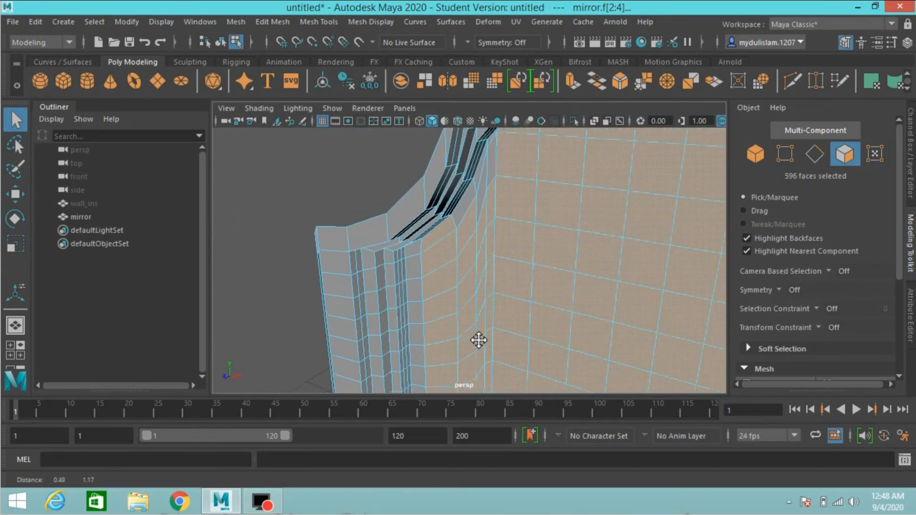
{"action": "left_click", "coordinate": [475, 213], "text": "shift"}
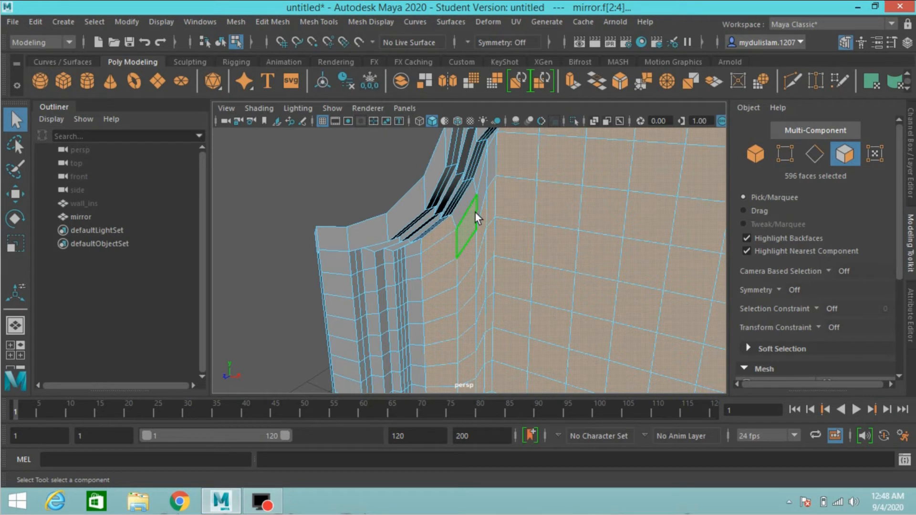
{"action": "left_click", "coordinate": [488, 174], "text": "shift"}
{"action": "left_click", "coordinate": [489, 135], "text": "shift"}
{"action": "left_click", "coordinate": [468, 202], "text": "shift"}
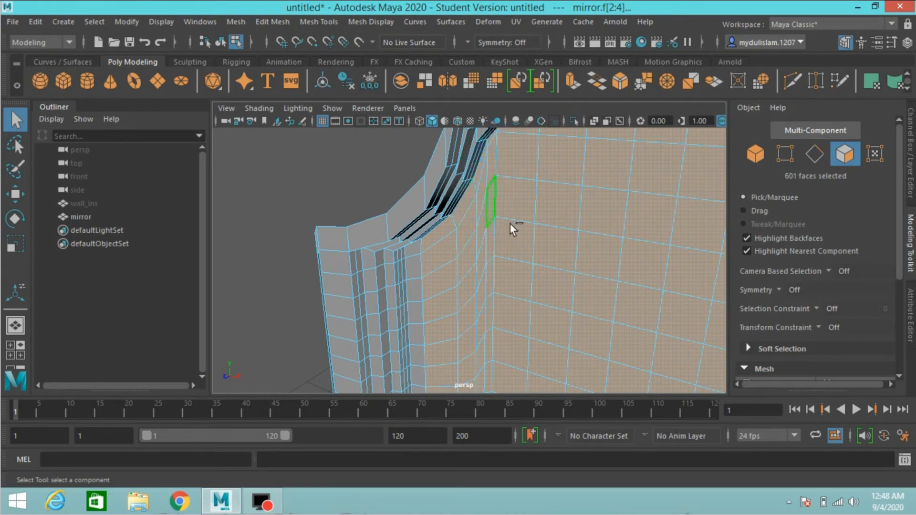
Add the missed outer recess faces down the left border and check the selection across the whole mirror.
{"action": "left_click_drag", "start_coordinate": [541, 212], "coordinate": [506, 249], "text": "alt"}
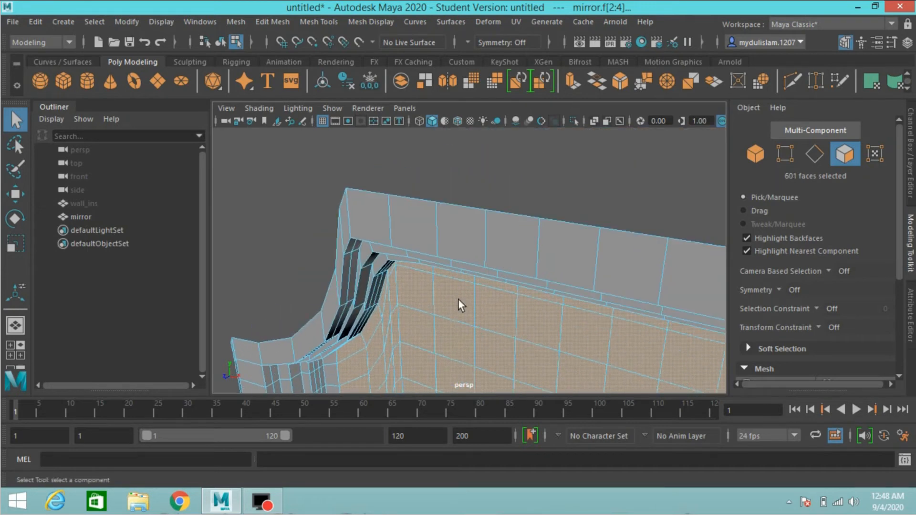
{"action": "left_click_drag", "start_coordinate": [458, 299], "coordinate": [484, 216], "text": "alt"}
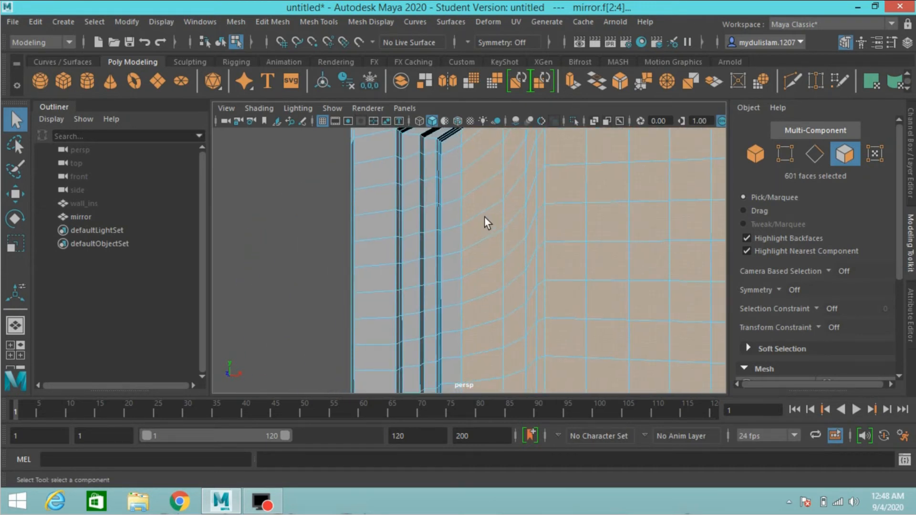
{"action": "scroll", "coordinate": [481, 209], "scroll_direction": "down", "scroll_amount": 3}
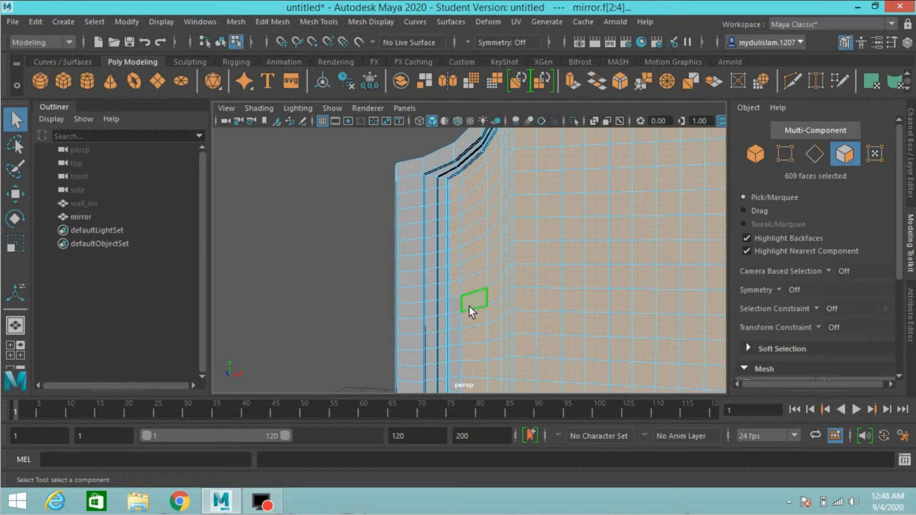
{"action": "middle_click_drag", "start_coordinate": [524, 314], "coordinate": [523, 236], "text": "alt"}
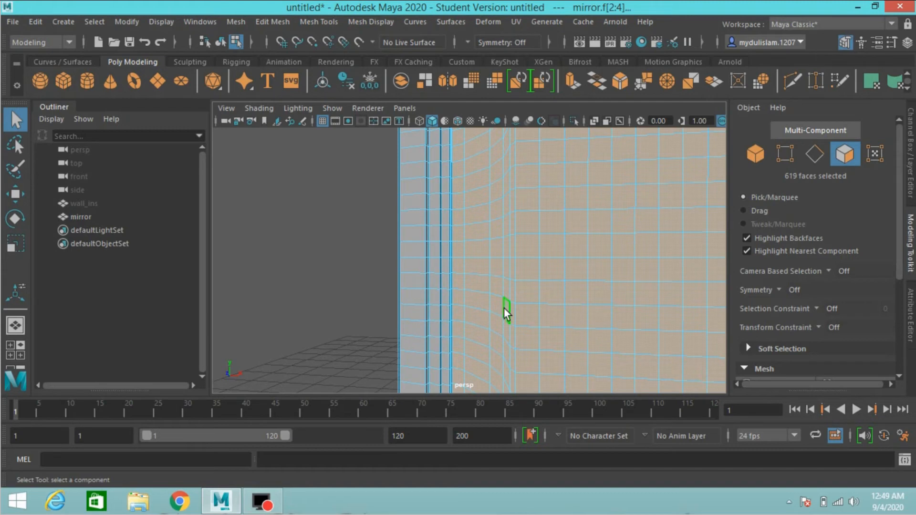
{"action": "scroll", "coordinate": [504, 308], "scroll_direction": "down", "scroll_amount": 10}
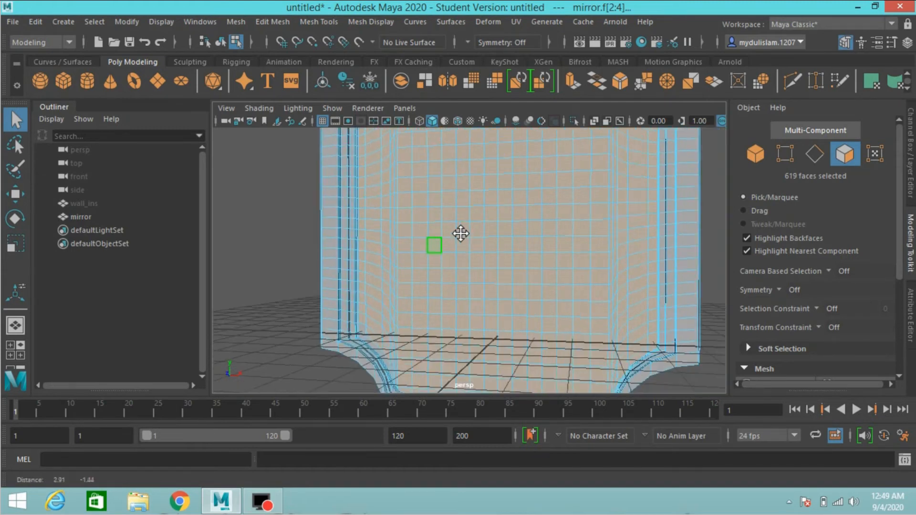
{"action": "scroll", "coordinate": [455, 227], "scroll_direction": "down", "scroll_amount": 3}
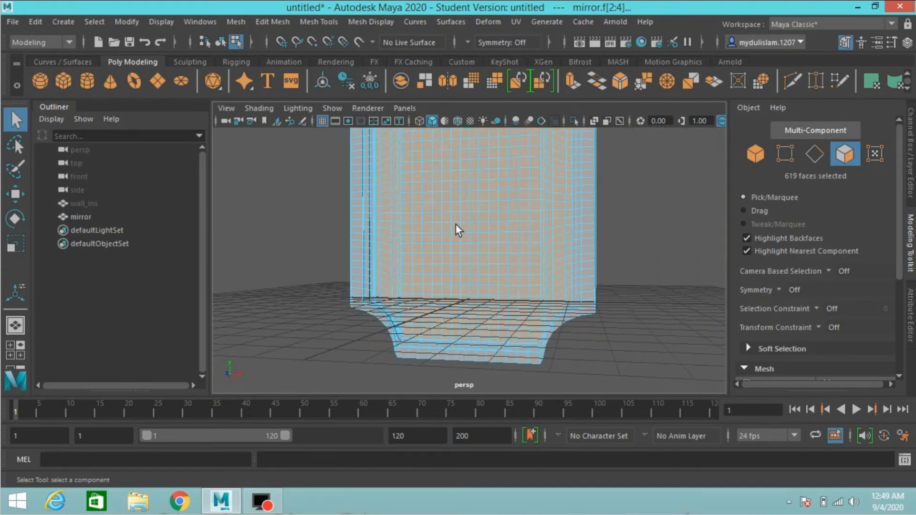
{"action": "left_click_drag", "start_coordinate": [456, 225], "coordinate": [458, 270], "text": "alt"}
{"action": "scroll", "coordinate": [459, 270], "scroll_direction": "down", "scroll_amount": 3}
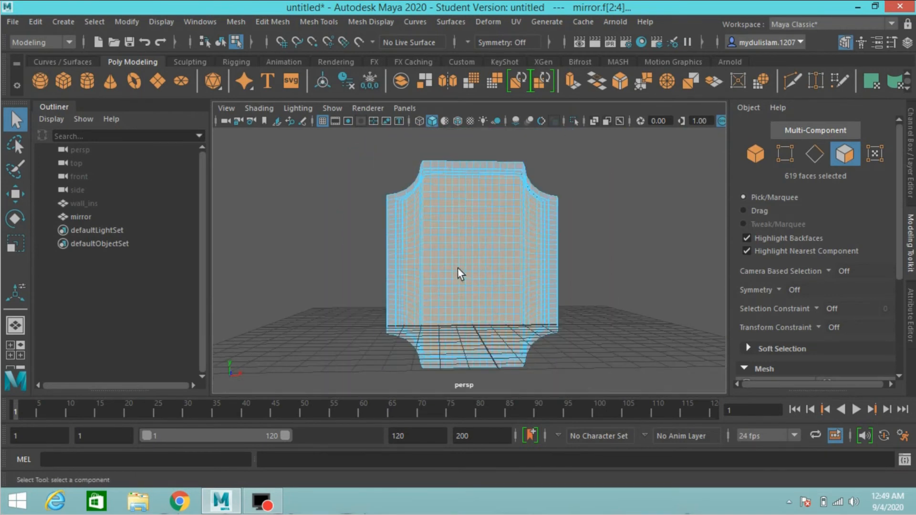
Assign a new Arnold aiStandardSurface material to the selected glass faces and set its base weight to 0.
{"action": "right_click", "coordinate": [456, 251]}
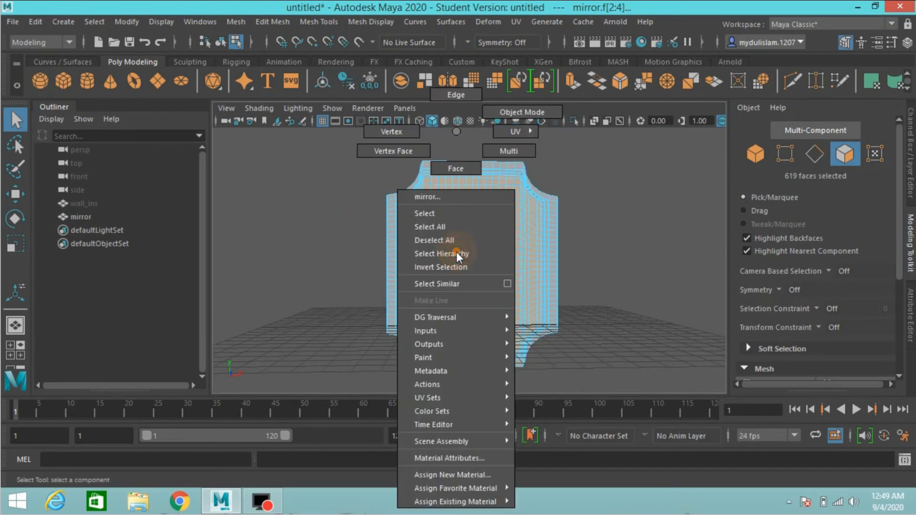
{"action": "left_click", "coordinate": [476, 470]}
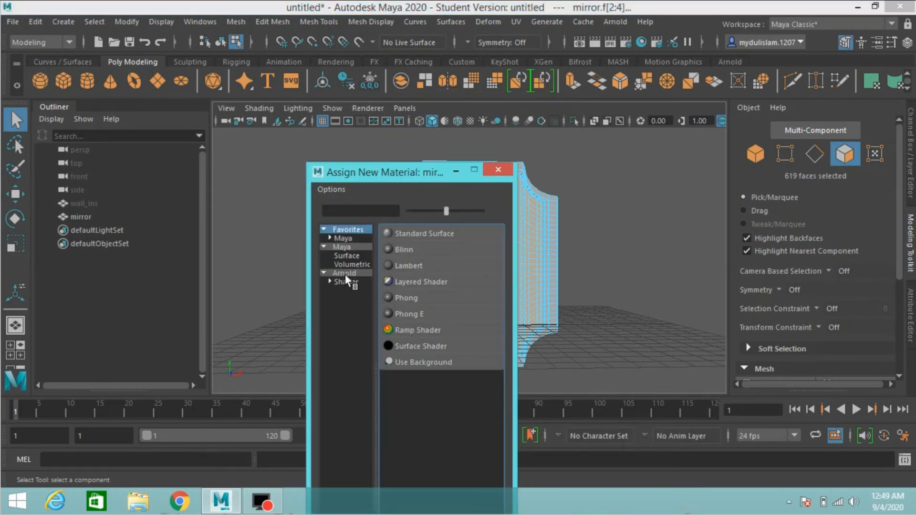
{"action": "left_click", "coordinate": [345, 274]}
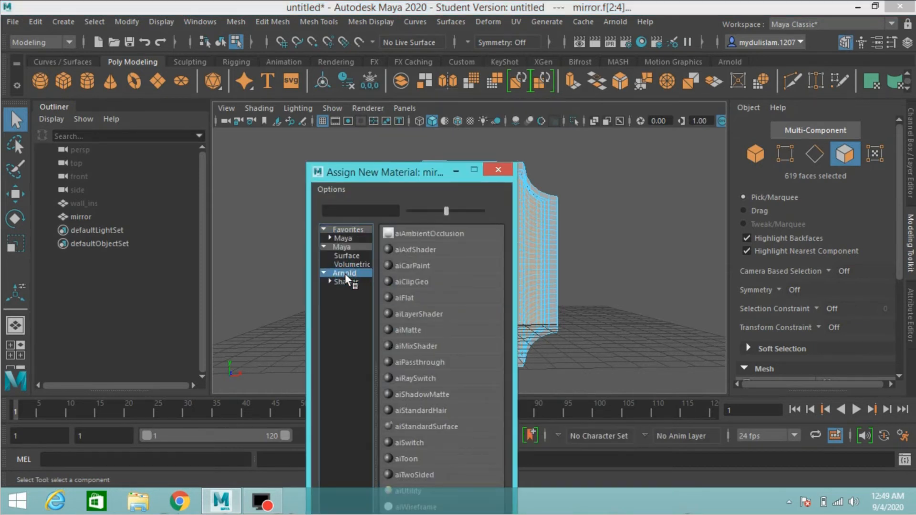
{"action": "left_click", "coordinate": [426, 423]}
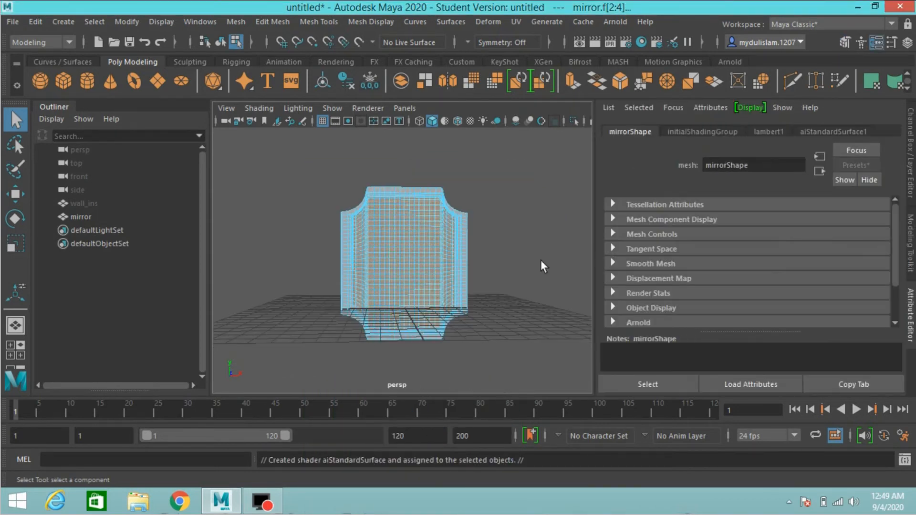
{"action": "left_click", "coordinate": [819, 132]}
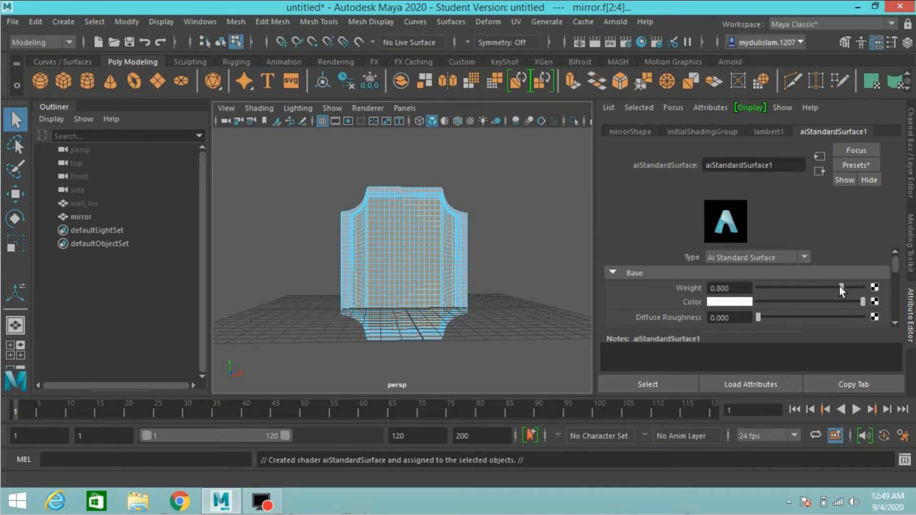
{"action": "left_click_drag", "start_coordinate": [840, 286], "coordinate": [743, 288]}
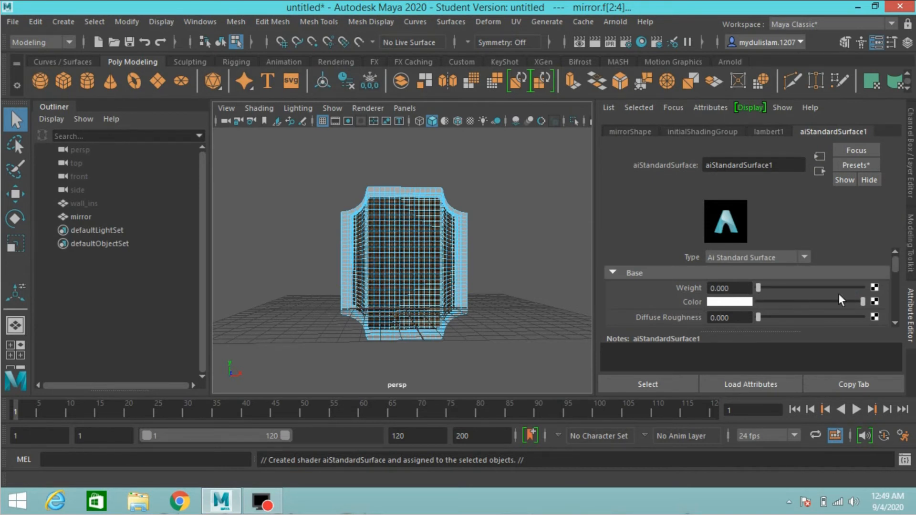
Set the glass material's base color to black and lower its specular roughness to the minimum.
{"action": "left_click_drag", "start_coordinate": [861, 301], "coordinate": [723, 309]}
{"action": "scroll", "coordinate": [675, 296], "scroll_direction": "down", "scroll_amount": 2}
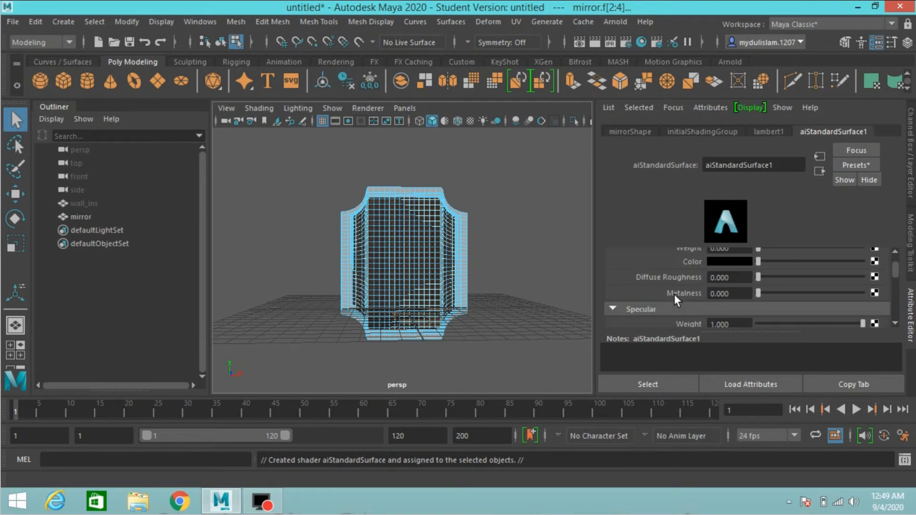
{"action": "scroll", "coordinate": [674, 294], "scroll_direction": "down", "scroll_amount": 2}
{"action": "scroll", "coordinate": [674, 294], "scroll_direction": "down", "scroll_amount": 2}
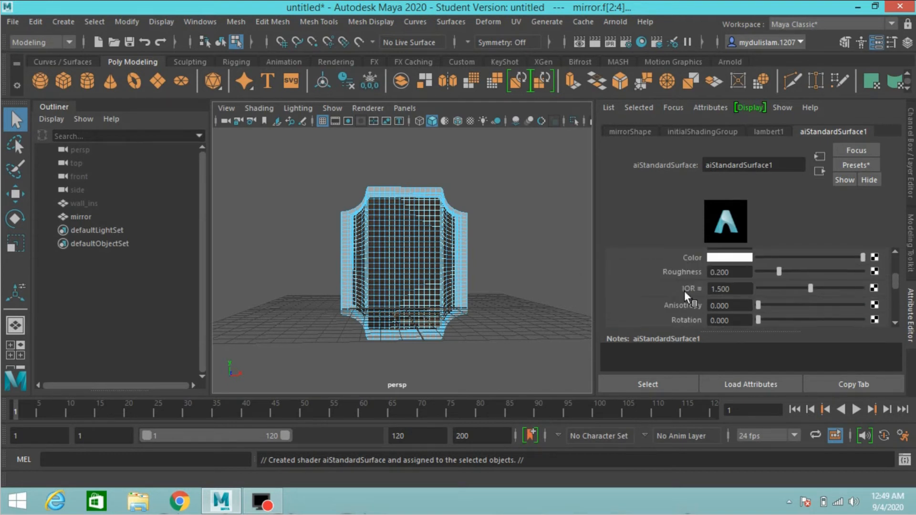
{"action": "left_click_drag", "start_coordinate": [778, 270], "coordinate": [709, 274]}
{"action": "scroll", "coordinate": [689, 277], "scroll_direction": "up", "scroll_amount": 2}
{"action": "scroll", "coordinate": [719, 300], "scroll_direction": "down", "scroll_amount": 4}
{"action": "scroll", "coordinate": [720, 296], "scroll_direction": "down", "scroll_amount": 2}
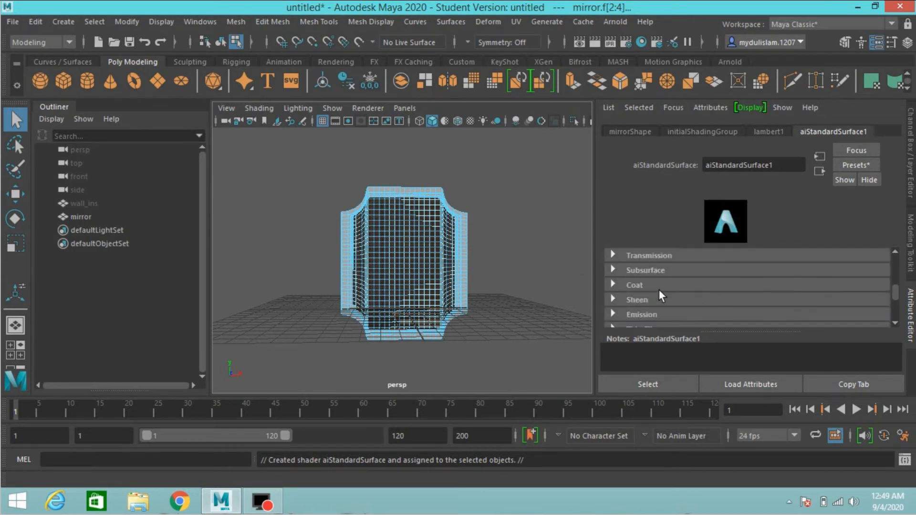
Set the glass material's transmission weight to 0.370 and its geometry opacity to mid-grey, and clear the face selection.
{"action": "left_click", "coordinate": [616, 258]}
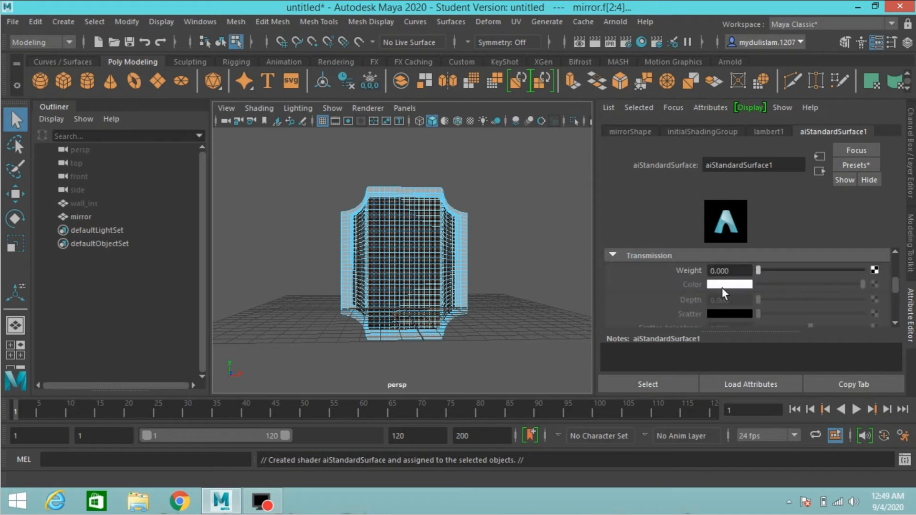
{"action": "left_click_drag", "start_coordinate": [759, 273], "coordinate": [795, 274]}
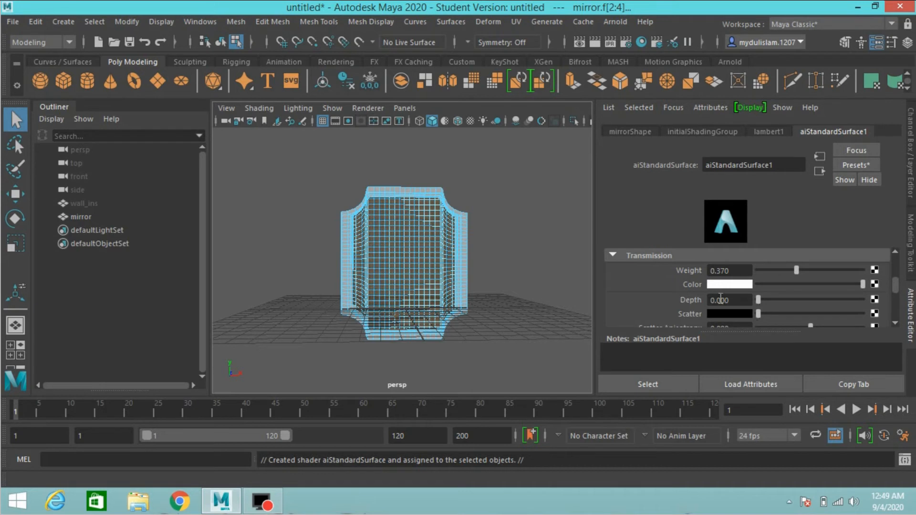
{"action": "left_click", "coordinate": [614, 255]}
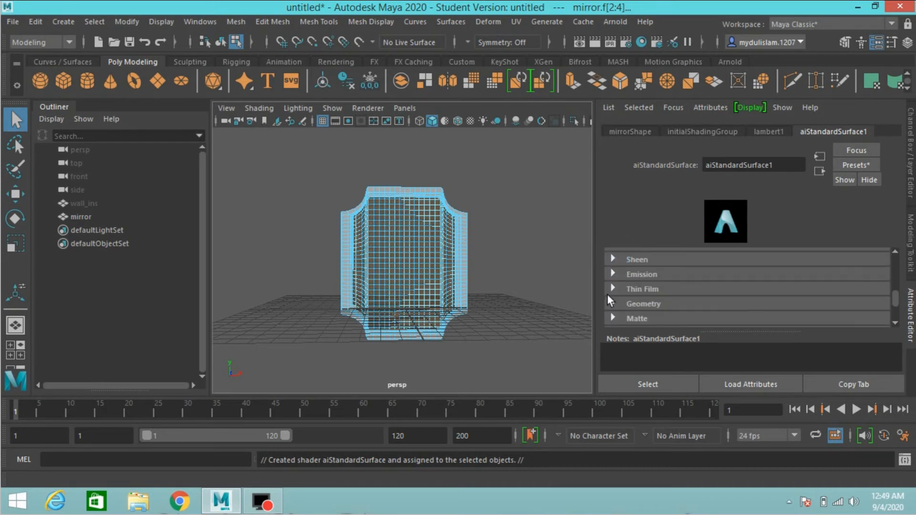
{"action": "left_click", "coordinate": [614, 305]}
{"action": "scroll", "coordinate": [616, 304], "scroll_direction": "down", "scroll_amount": 1}
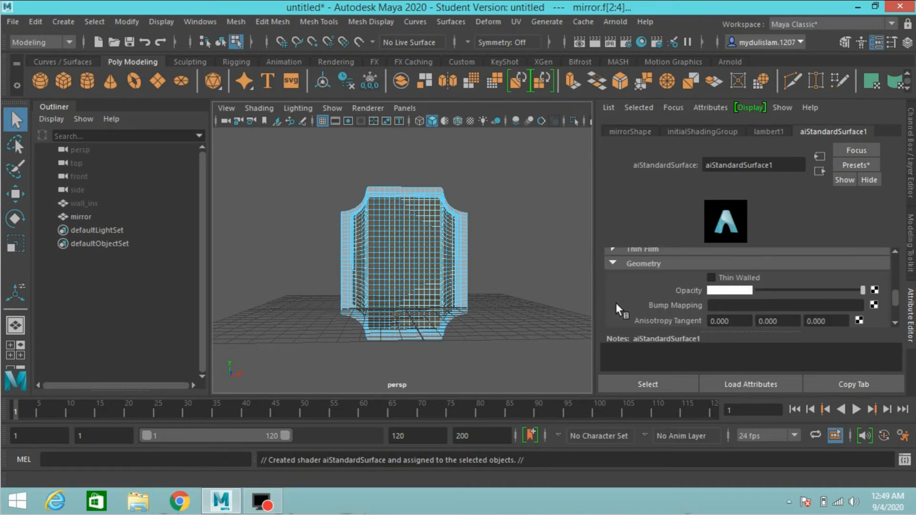
{"action": "left_click_drag", "start_coordinate": [863, 290], "coordinate": [792, 301]}
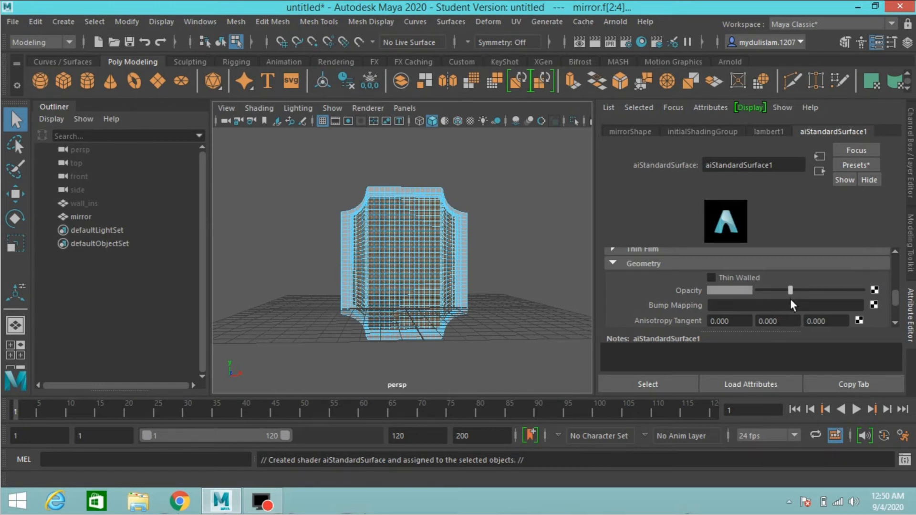
{"action": "left_click", "coordinate": [530, 261]}
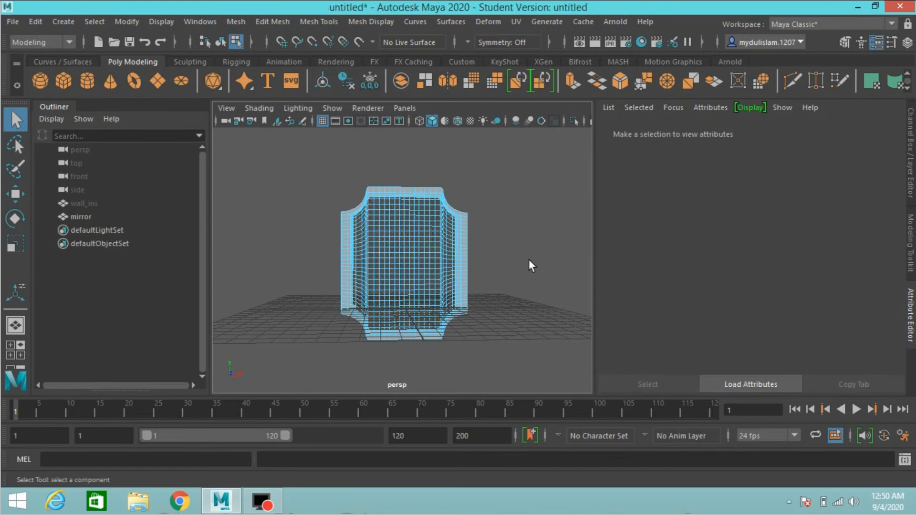
Return to object selection with nothing selected and run Delete by Type for History.
{"action": "left_click", "coordinate": [910, 152]}
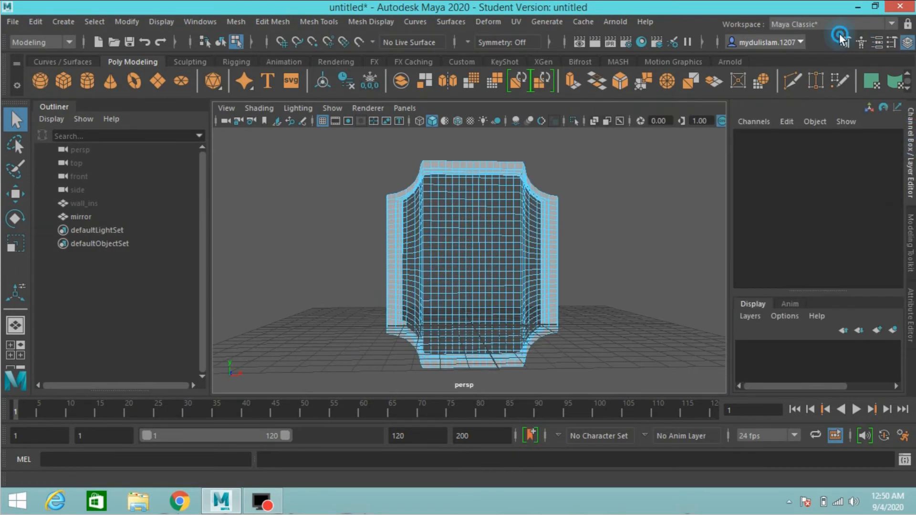
{"action": "left_click", "coordinate": [845, 43]}
{"action": "left_click", "coordinate": [759, 153]}
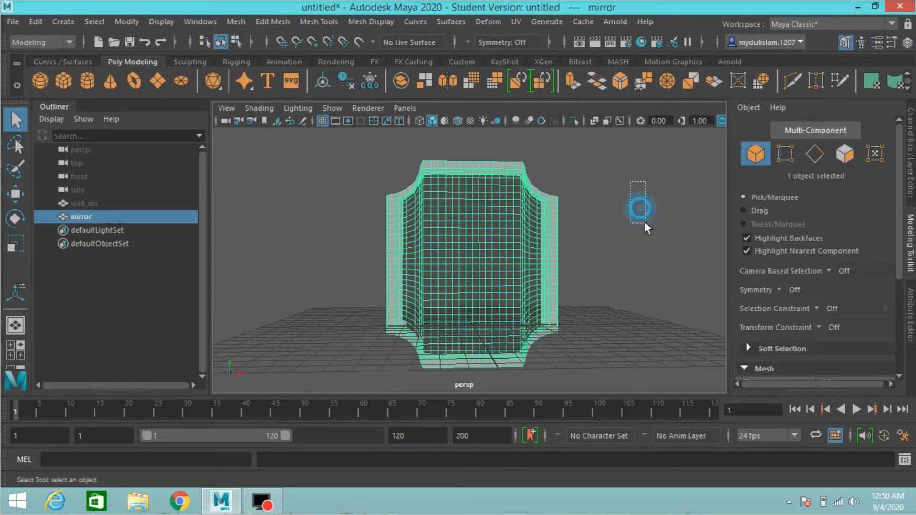
{"action": "left_click", "coordinate": [581, 236]}
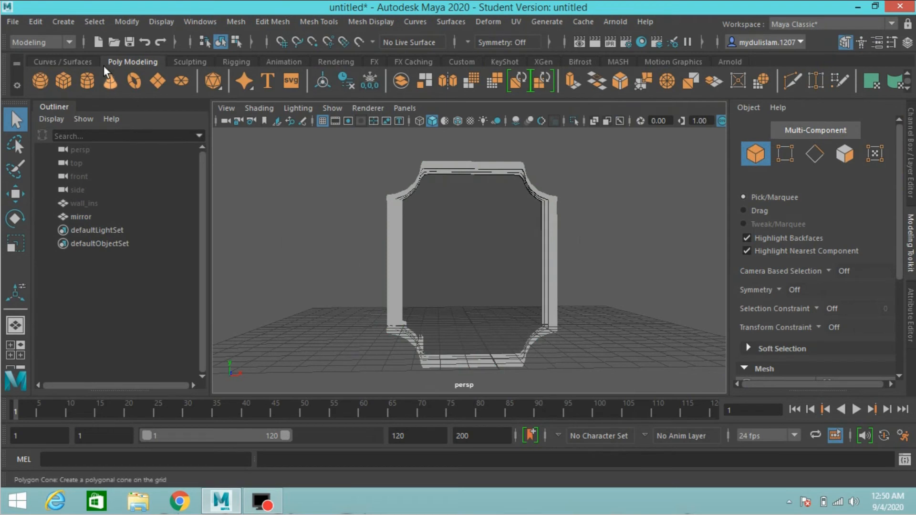
{"action": "left_click", "coordinate": [30, 25]}
{"action": "mouse_move", "coordinate": [179, 182]}
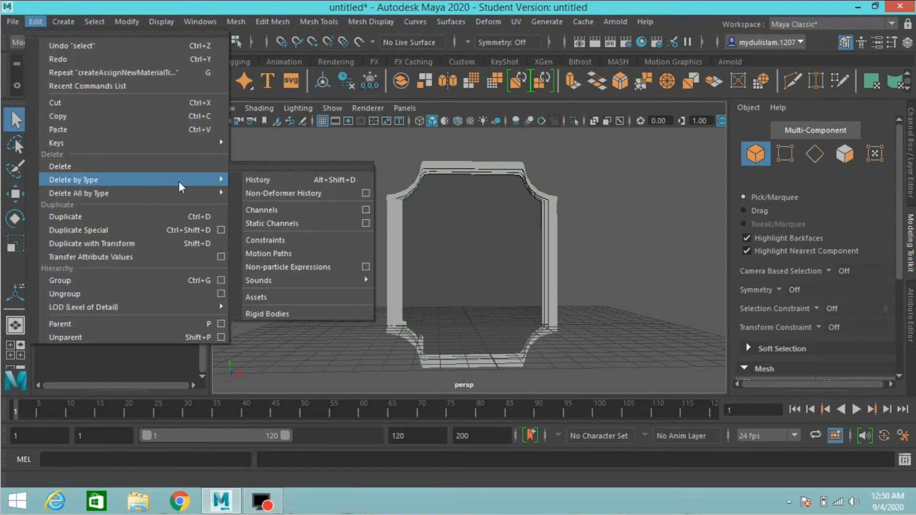
{"action": "left_click", "coordinate": [257, 182]}
Raise the mirror object vertically so its lower edge rests on the ground grid.
{"action": "scroll", "coordinate": [472, 233], "scroll_direction": "down", "scroll_amount": 3}
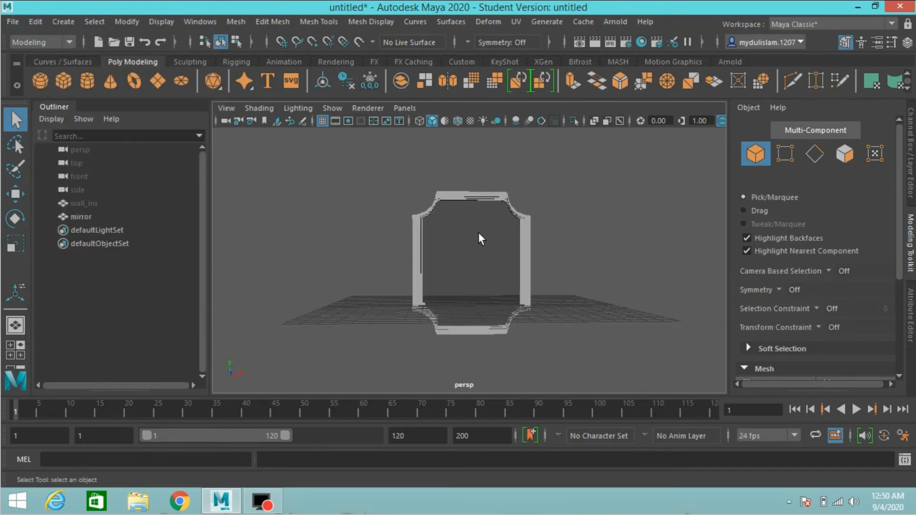
{"action": "mouse_move", "coordinate": [503, 231]}
{"action": "left_mouse_down", "text": "alt"}
{"action": "mouse_move", "coordinate": [453, 252]}
{"action": "mouse_move", "coordinate": [454, 209]}
{"action": "mouse_move", "coordinate": [498, 214]}
{"action": "left_mouse_up", "text": "alt"}
{"action": "left_click", "coordinate": [498, 213]}
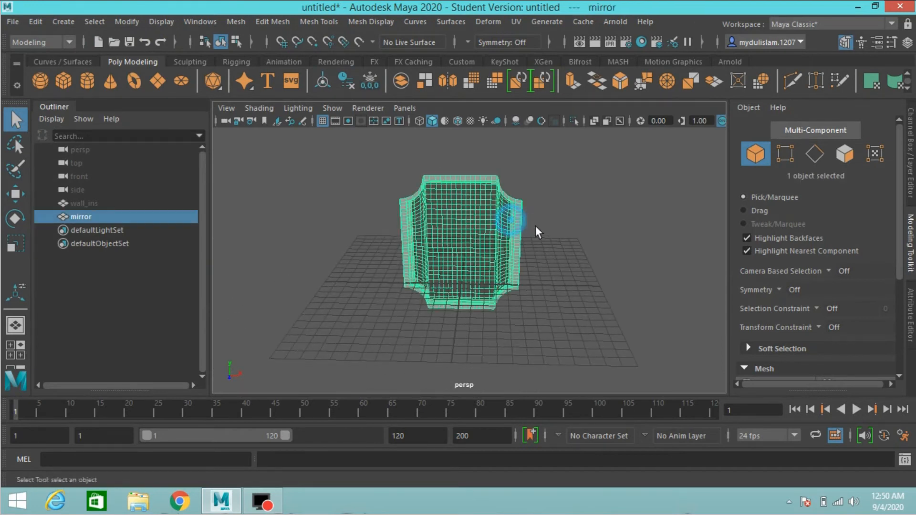
{"action": "left_click", "coordinate": [15, 194]}
{"action": "left_click_drag", "start_coordinate": [464, 201], "coordinate": [503, 210], "text": "alt"}
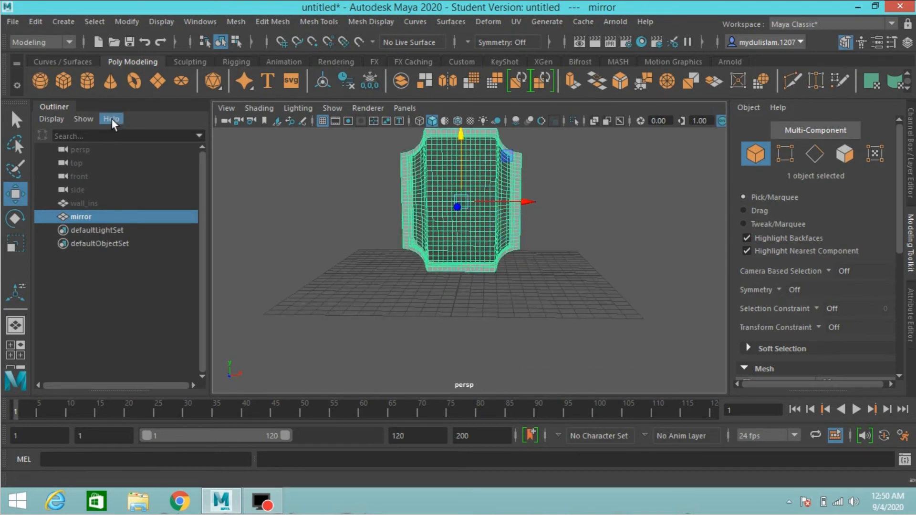
Create a polygon plane at the origin and scale it uniformly into a large floor extending far beyond the grid.
{"action": "left_click", "coordinate": [153, 84]}
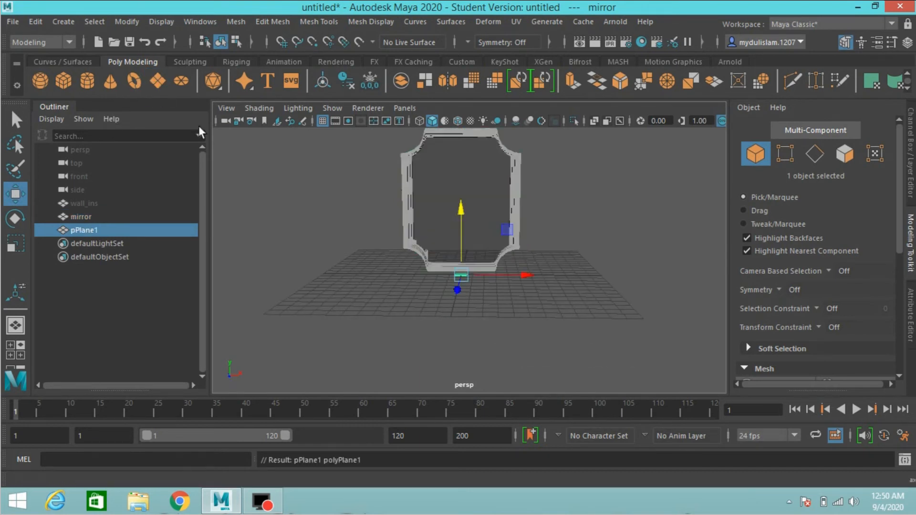
{"action": "left_click", "coordinate": [15, 243]}
{"action": "left_click_drag", "start_coordinate": [454, 276], "coordinate": [522, 317]}
{"action": "left_click_drag", "start_coordinate": [454, 283], "coordinate": [854, 359]}
{"action": "scroll", "coordinate": [470, 331], "scroll_direction": "down", "scroll_amount": 6}
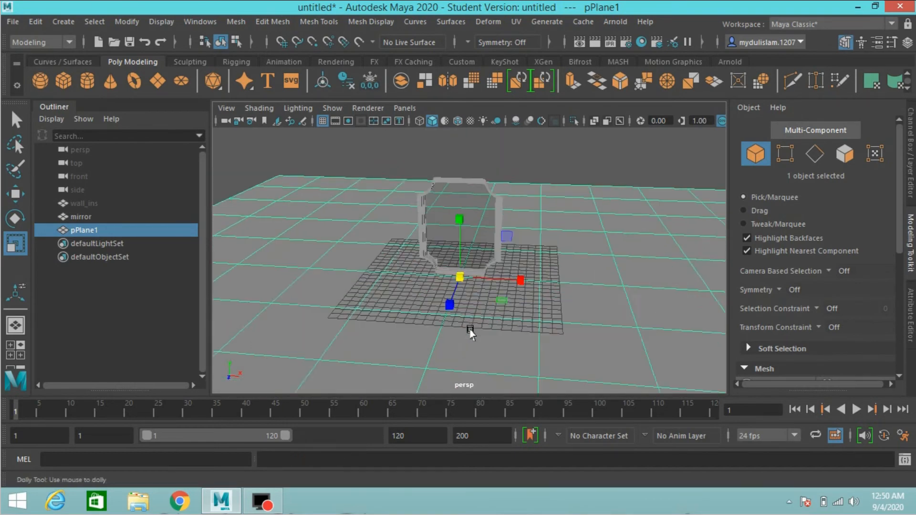
{"action": "middle_click_drag", "start_coordinate": [470, 316], "coordinate": [465, 295], "text": "alt"}
{"action": "left_click_drag", "start_coordinate": [465, 297], "coordinate": [580, 308], "text": "alt"}
{"action": "scroll", "coordinate": [550, 298], "scroll_direction": "up", "scroll_amount": 3}
{"action": "middle_click_drag", "start_coordinate": [553, 305], "coordinate": [577, 349], "text": "alt"}
{"action": "left_click_drag", "start_coordinate": [576, 349], "coordinate": [582, 327], "text": "alt"}
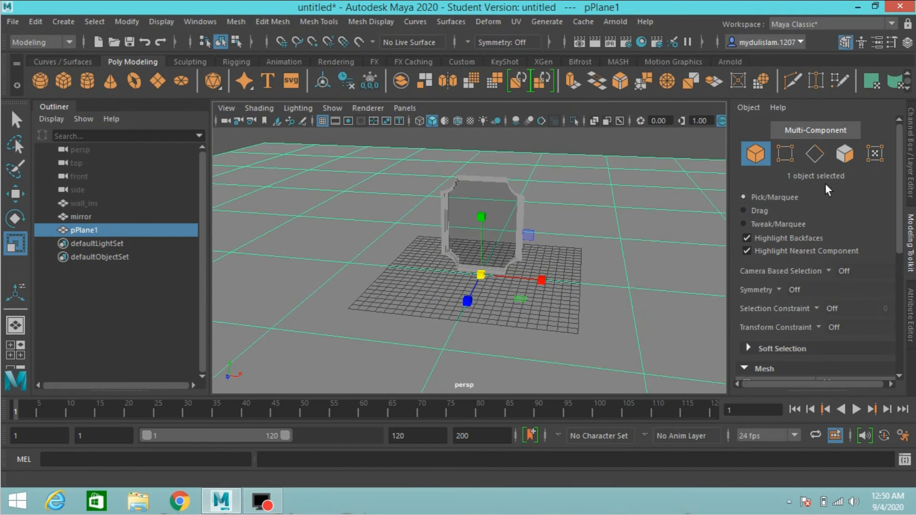
Select the hidden wall_ins frame and make it visible again.
{"action": "left_click", "coordinate": [844, 153]}
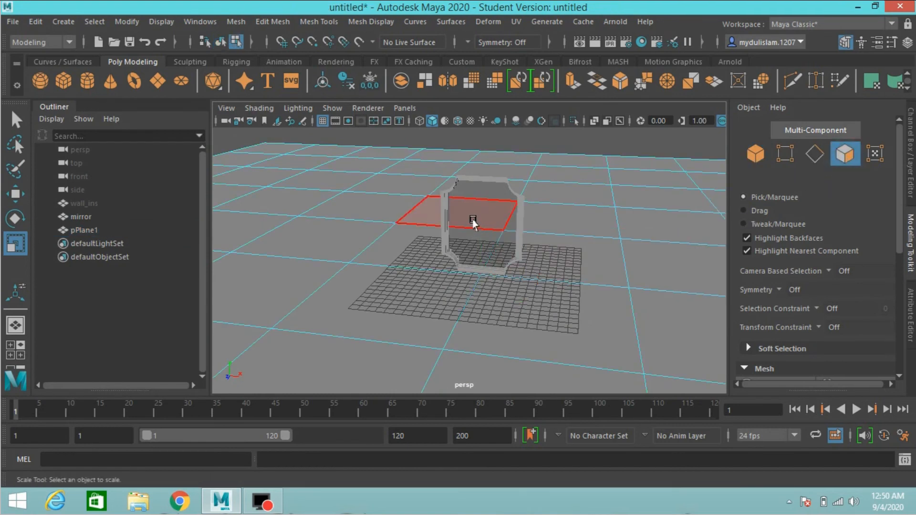
{"action": "mouse_move", "coordinate": [588, 260]}
{"action": "left_mouse_down", "text": "alt"}
{"action": "mouse_move", "coordinate": [577, 249]}
{"action": "mouse_move", "coordinate": [599, 255]}
{"action": "mouse_move", "coordinate": [571, 263]}
{"action": "left_mouse_up", "text": "alt"}
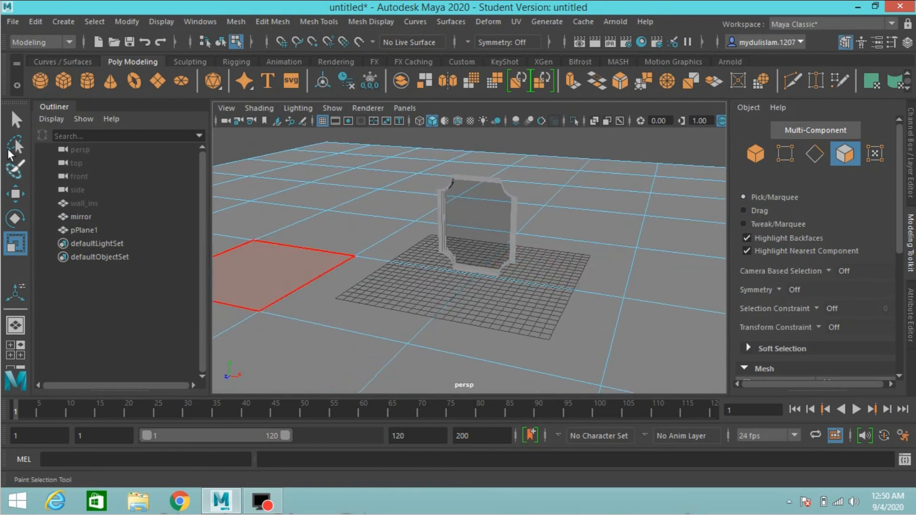
{"action": "left_click", "coordinate": [16, 120]}
{"action": "left_click", "coordinate": [89, 206]}
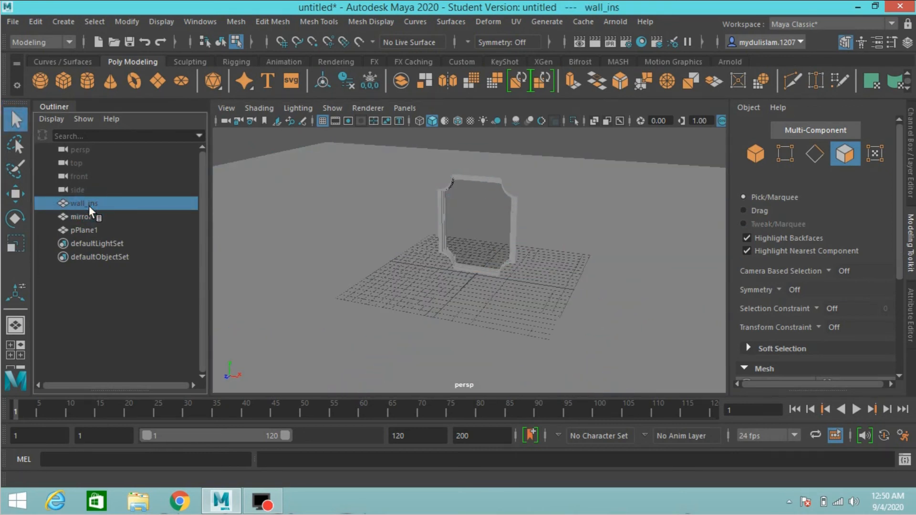
{"action": "key", "text": "h"}
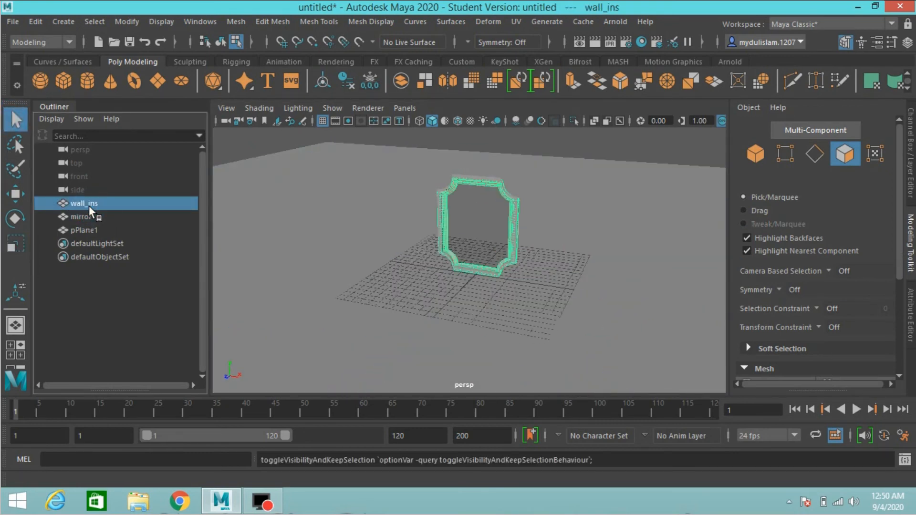
Move the wall_ins frame along the X axis so it sits beside the mirror.
{"action": "left_click", "coordinate": [14, 194]}
{"action": "left_click_drag", "start_coordinate": [530, 233], "coordinate": [435, 244]}
{"action": "left_click_drag", "start_coordinate": [405, 282], "coordinate": [429, 297], "text": "alt"}
{"action": "middle_click_drag", "start_coordinate": [430, 298], "coordinate": [451, 331], "text": "alt"}
Rotate the wall_ins frame about the X axis to about -69 degrees so it leans backward.
{"action": "left_click", "coordinate": [15, 219]}
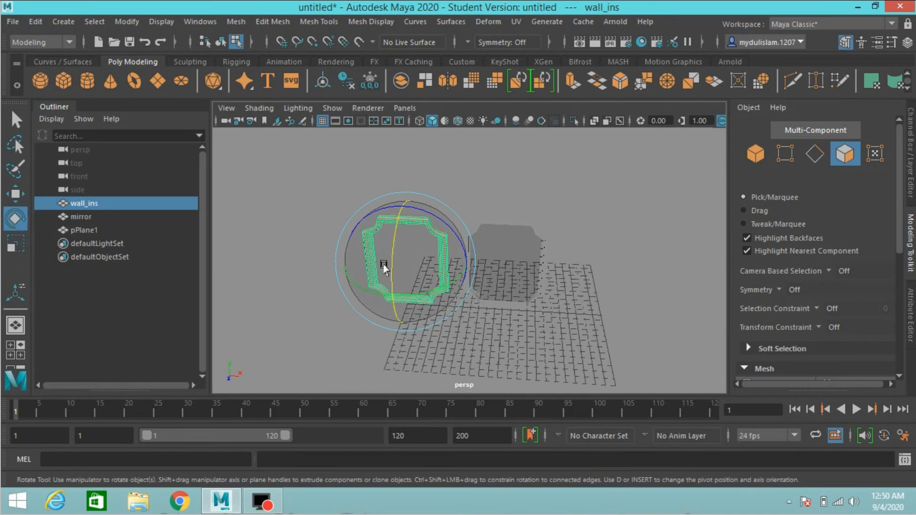
{"action": "left_click_drag", "start_coordinate": [392, 261], "coordinate": [511, 285]}
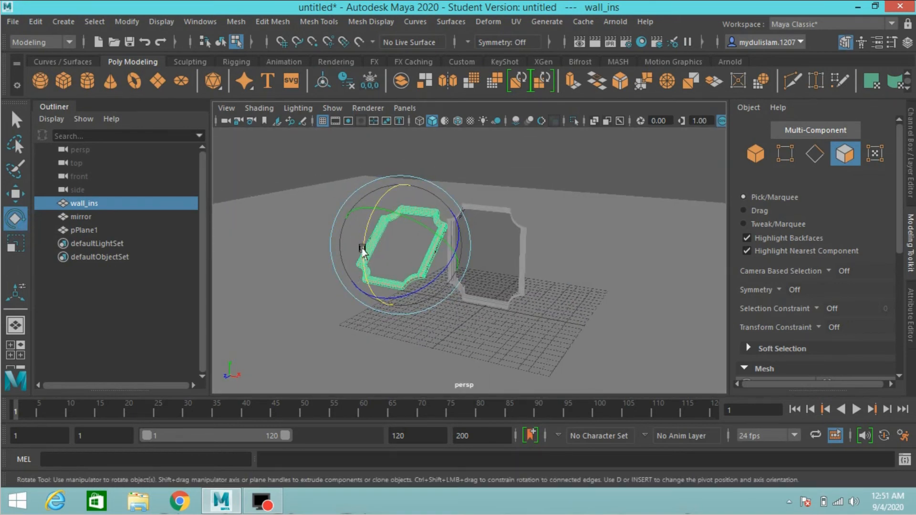
{"action": "left_click_drag", "start_coordinate": [362, 247], "coordinate": [370, 228]}
{"action": "left_click_drag", "start_coordinate": [517, 280], "coordinate": [555, 292], "text": "alt"}
{"action": "mouse_move", "coordinate": [408, 256]}
{"action": "left_mouse_down"}
{"action": "mouse_move", "coordinate": [389, 251]}
{"action": "mouse_move", "coordinate": [396, 250]}
{"action": "left_mouse_up"}
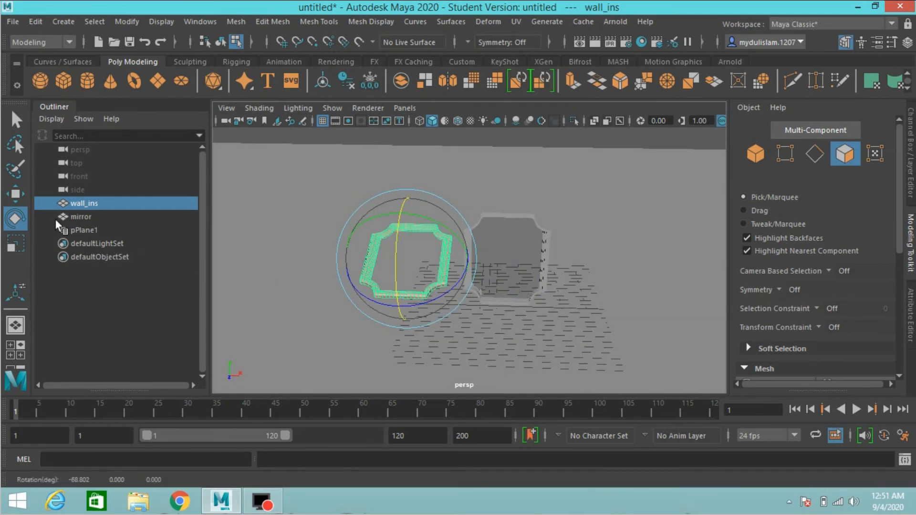
Lower the tilted wall_ins frame toward the floor plane, to a Y position of about 2.65 cm.
{"action": "left_click", "coordinate": [19, 191]}
{"action": "left_click_drag", "start_coordinate": [402, 204], "coordinate": [412, 225]}
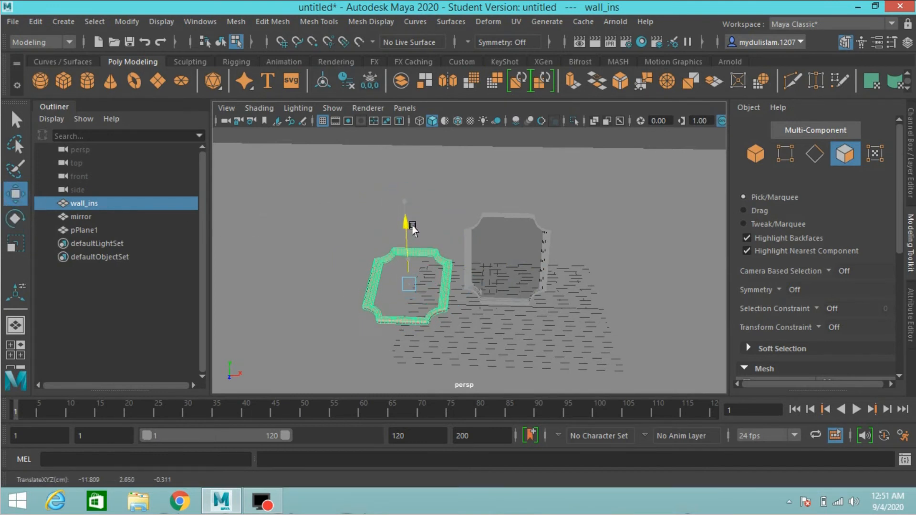
{"action": "middle_click_drag", "start_coordinate": [511, 301], "coordinate": [493, 257], "text": "alt"}
{"action": "mouse_move", "coordinate": [493, 258]}
{"action": "left_mouse_down", "text": "alt"}
{"action": "mouse_move", "coordinate": [511, 281]}
{"action": "mouse_move", "coordinate": [499, 268]}
{"action": "left_mouse_up", "text": "alt"}
{"action": "scroll", "coordinate": [511, 281], "scroll_direction": "up", "scroll_amount": 3}
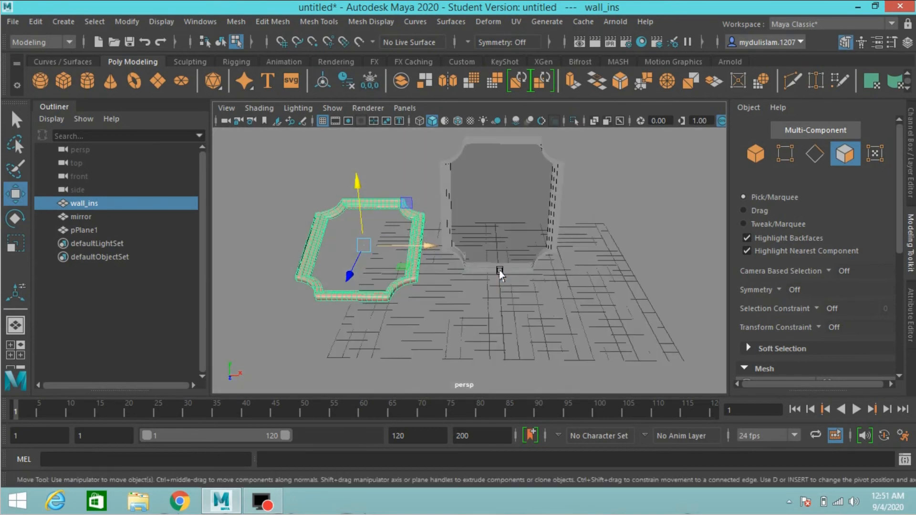
Hide the viewport grid and return to object selection mode.
{"action": "left_click", "coordinate": [327, 121]}
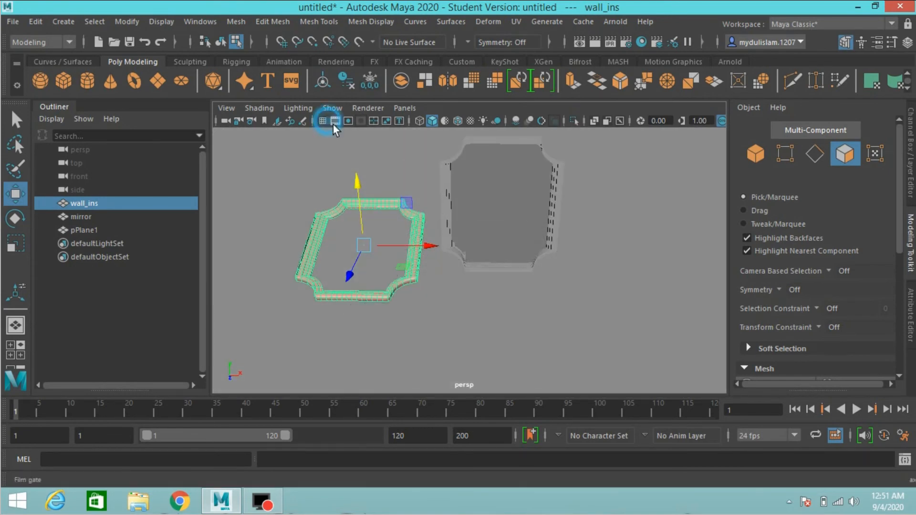
{"action": "left_click_drag", "start_coordinate": [582, 225], "coordinate": [583, 246], "text": "alt"}
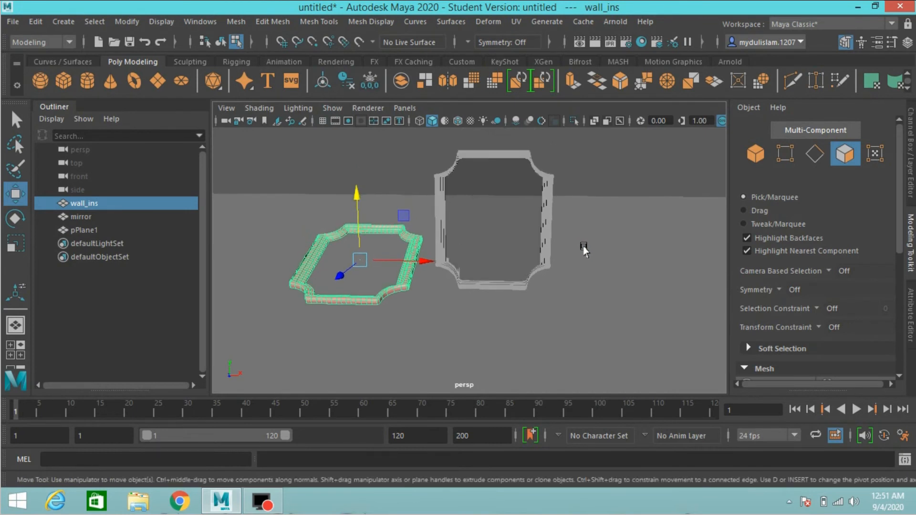
{"action": "left_click", "coordinate": [753, 152]}
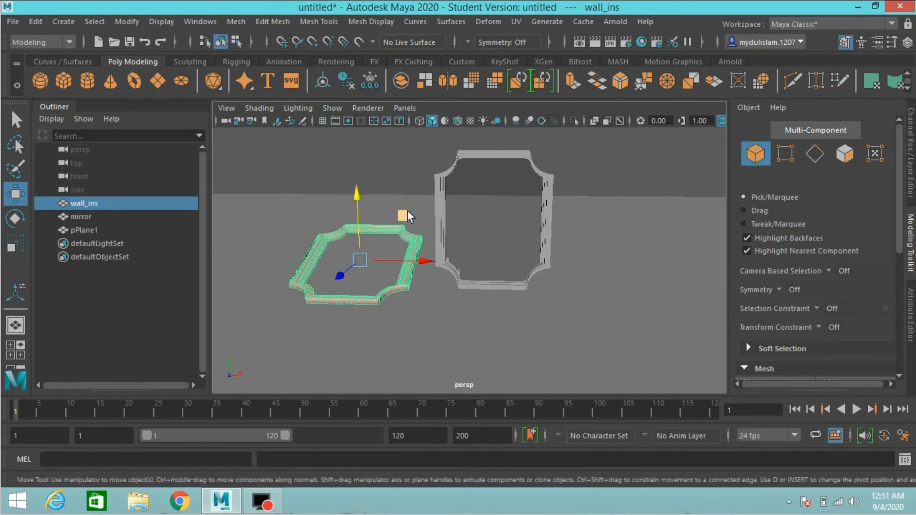
Open the Render Settings window and move it so its settings are easier to reach.
{"action": "left_click", "coordinate": [200, 21]}
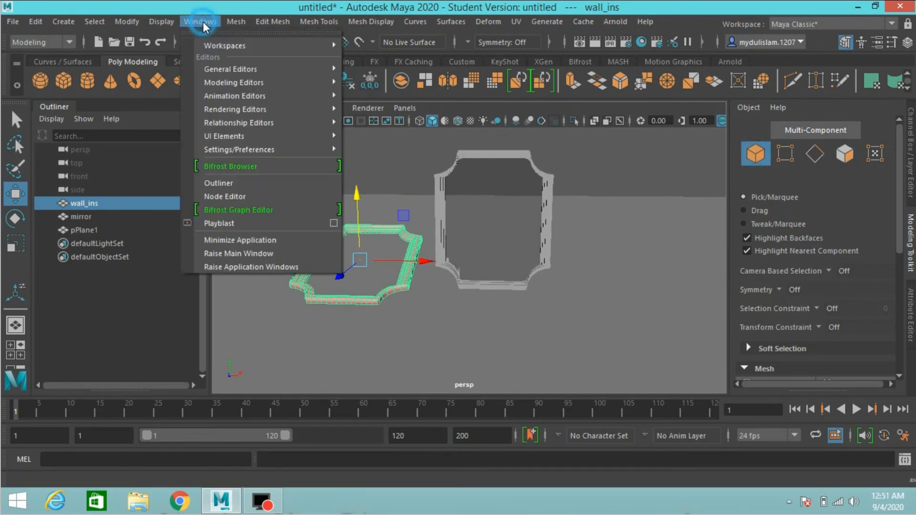
{"action": "mouse_move", "coordinate": [239, 110]}
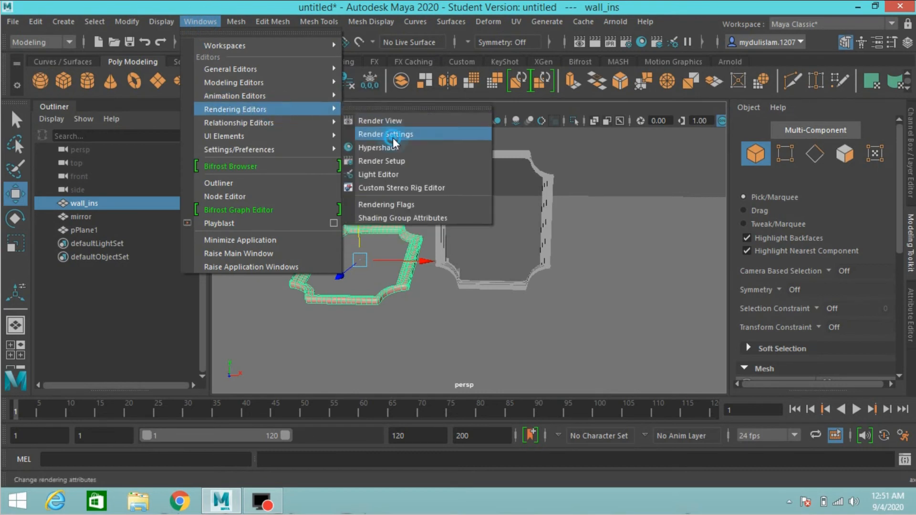
{"action": "left_click", "coordinate": [394, 138]}
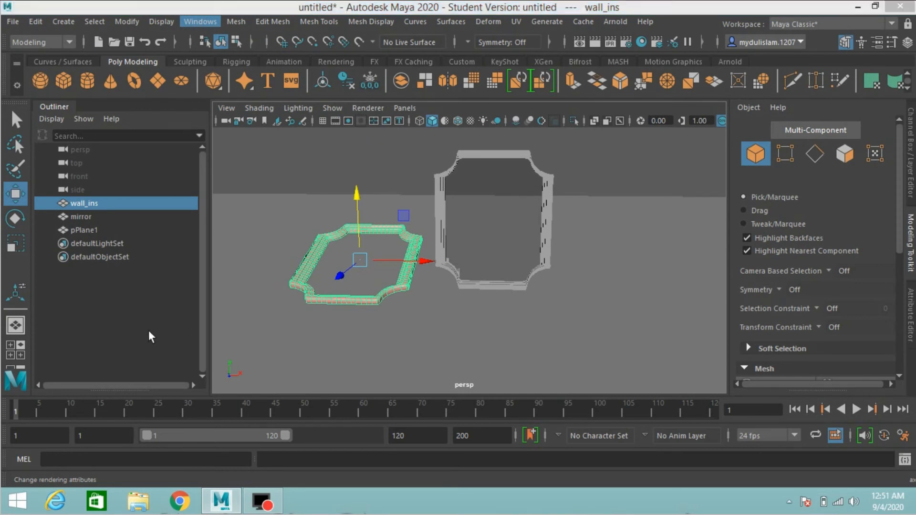
{"action": "left_click_drag", "start_coordinate": [294, 99], "coordinate": [291, 48]}
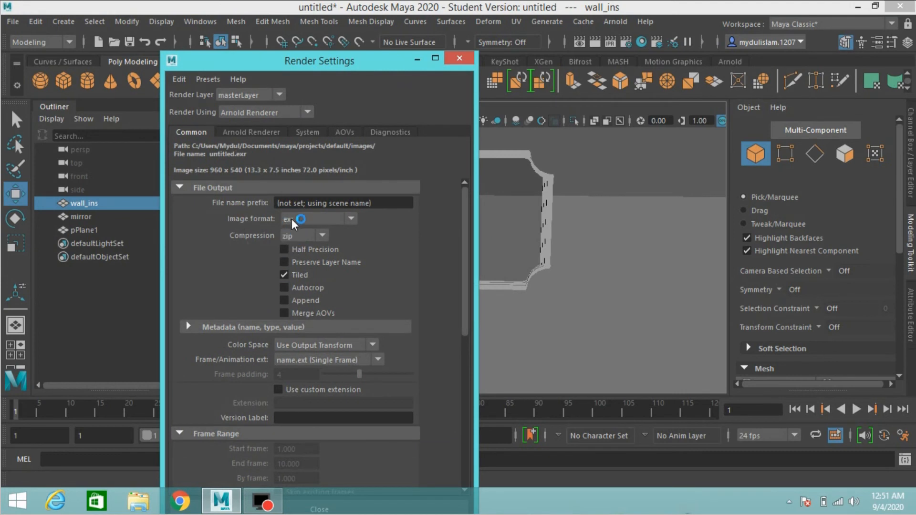
Set the render output's image format to jpeg and keep persp as the renderable camera.
{"action": "left_click", "coordinate": [307, 218]}
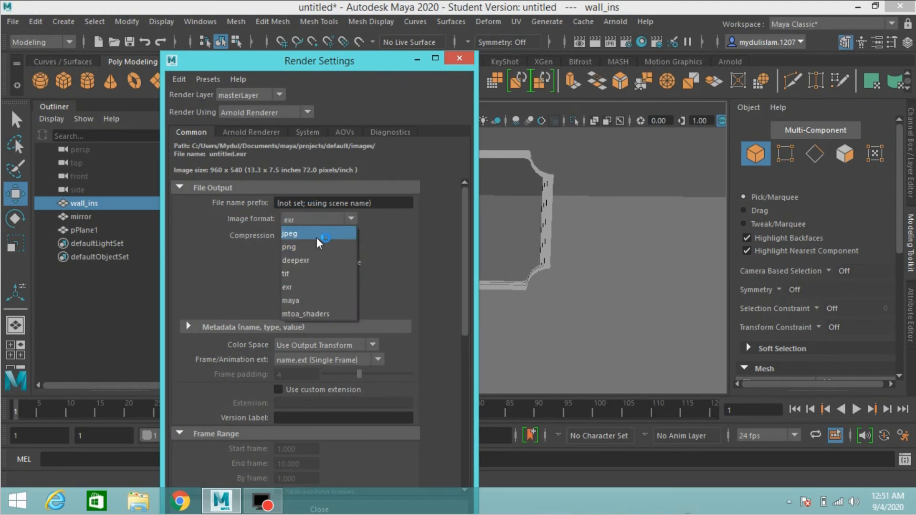
{"action": "left_click", "coordinate": [317, 234]}
{"action": "scroll", "coordinate": [260, 299], "scroll_direction": "down", "scroll_amount": 5}
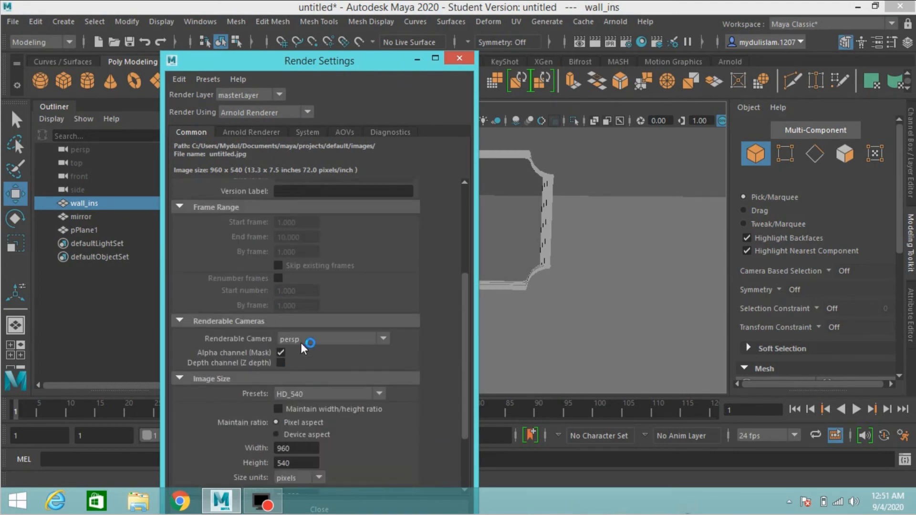
{"action": "left_click", "coordinate": [304, 341]}
{"action": "left_click", "coordinate": [219, 345]}
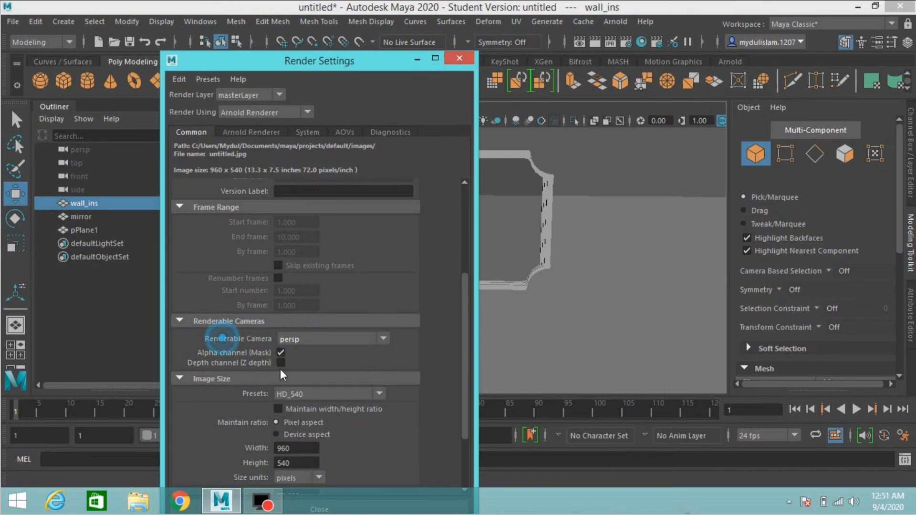
Apply the HD_1080 image size preset, maintain the width/height ratio, and set the resolution to 300 pixels/inch.
{"action": "scroll", "coordinate": [293, 377], "scroll_direction": "down", "scroll_amount": 1}
{"action": "left_click", "coordinate": [297, 353]}
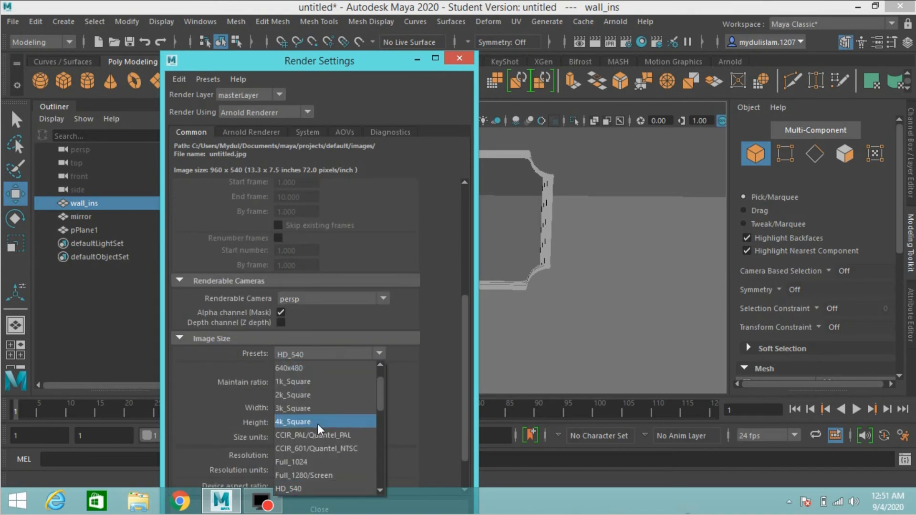
{"action": "left_click", "coordinate": [316, 435]}
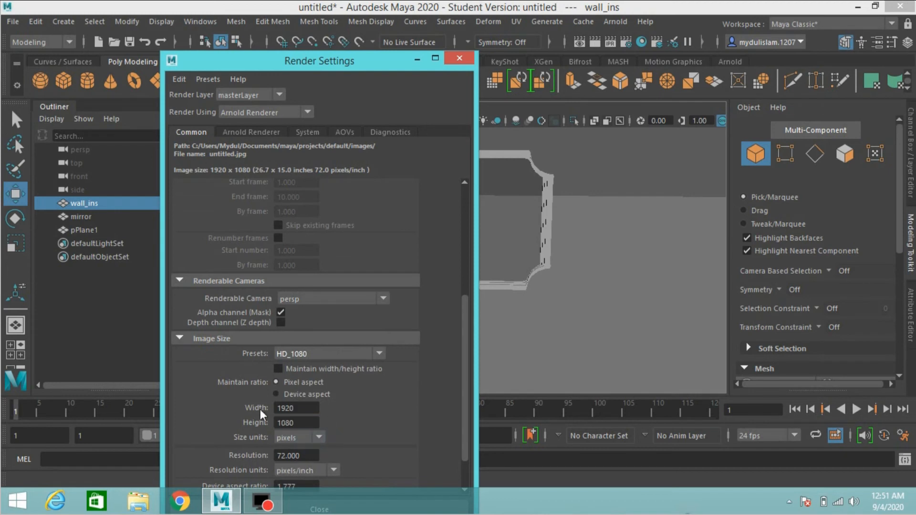
{"action": "left_click", "coordinate": [293, 372]}
{"action": "scroll", "coordinate": [293, 373], "scroll_direction": "down", "scroll_amount": 2}
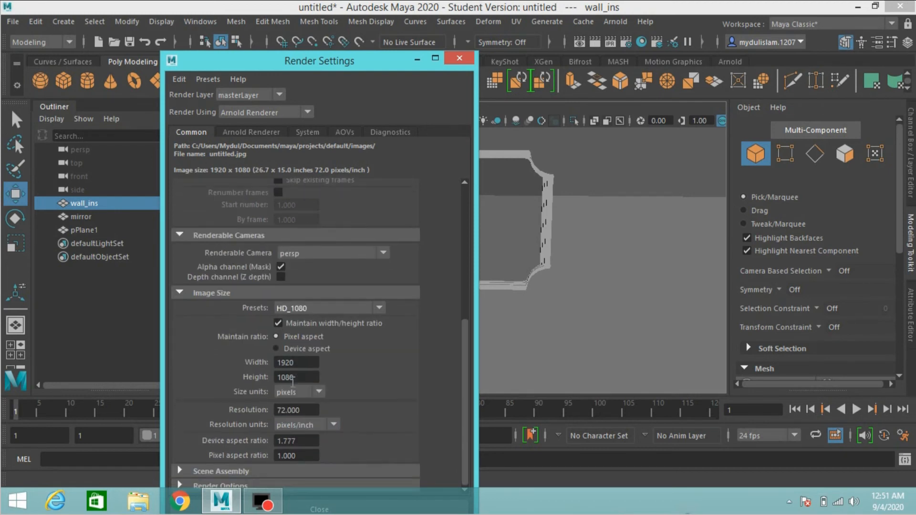
{"action": "left_click", "coordinate": [303, 410]}
{"action": "type", "text": "300"}
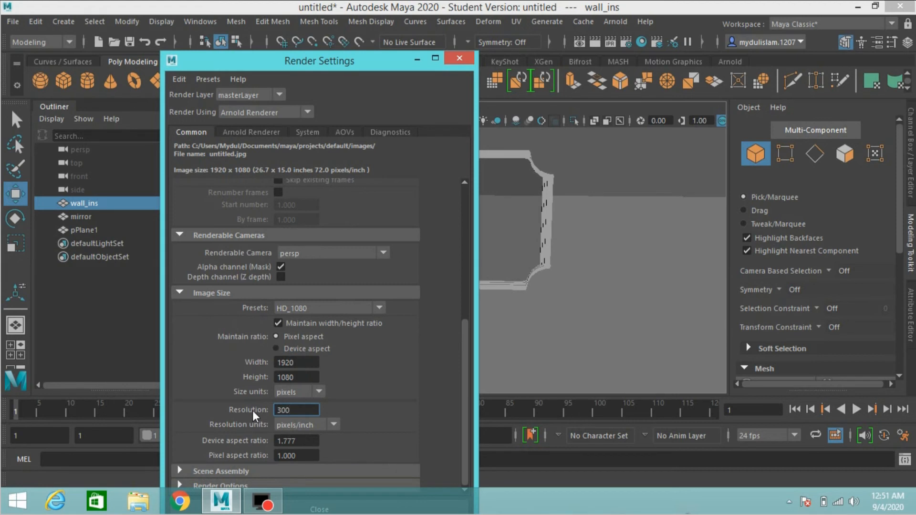
{"action": "key", "text": "Return"}
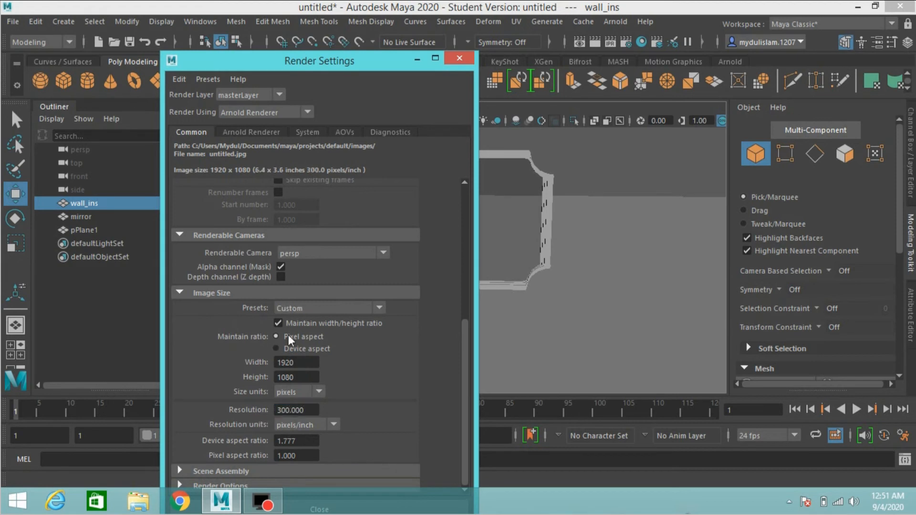
Assign an aiAtmosphereVolume atmosphere and a Sky Shader background in the Arnold environment settings, and close Render Settings.
{"action": "left_click", "coordinate": [239, 131]}
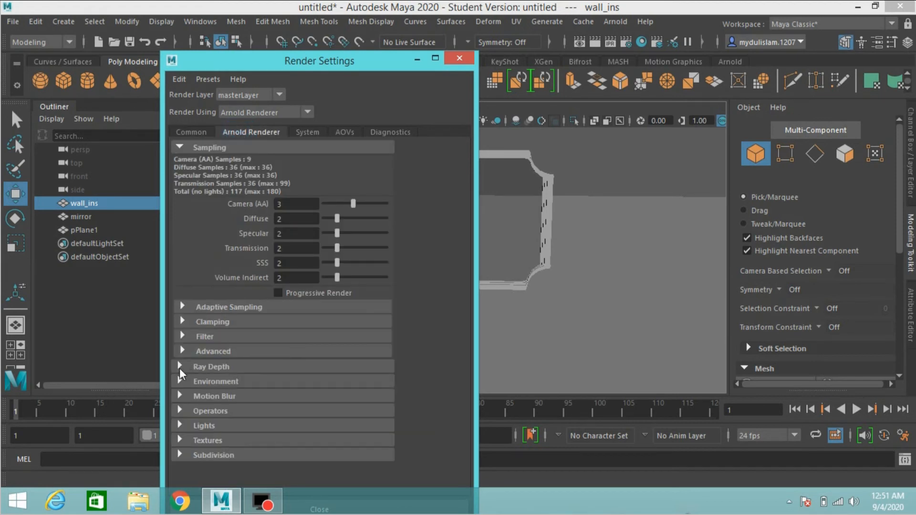
{"action": "left_click", "coordinate": [181, 381]}
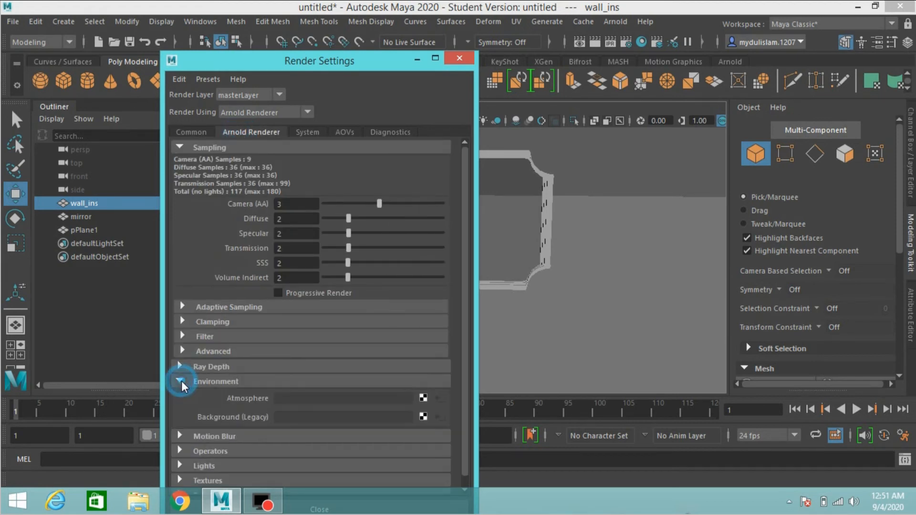
{"action": "left_click", "coordinate": [419, 395]}
{"action": "left_click", "coordinate": [448, 409]}
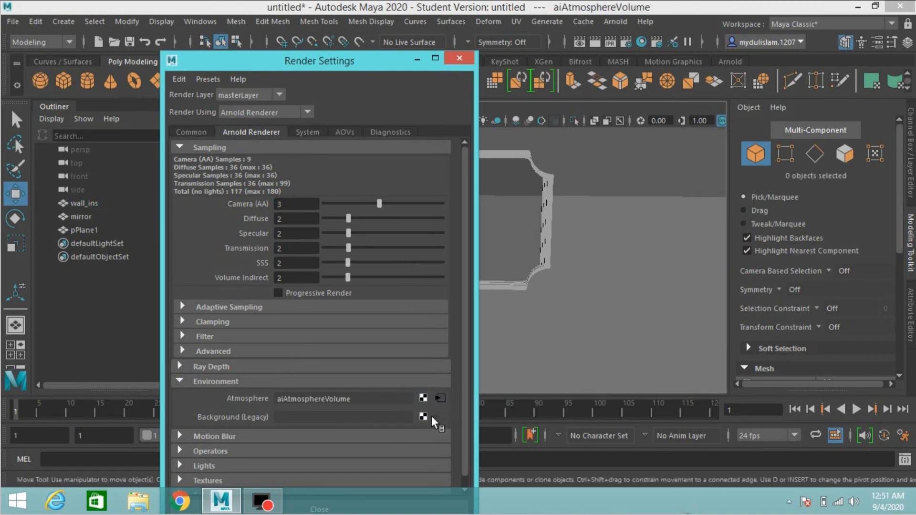
{"action": "left_click", "coordinate": [421, 417]}
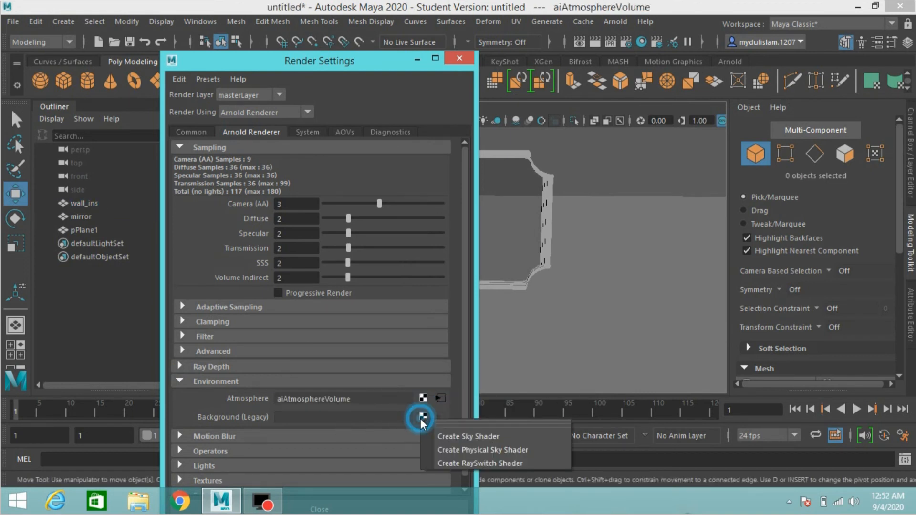
{"action": "left_click", "coordinate": [443, 437]}
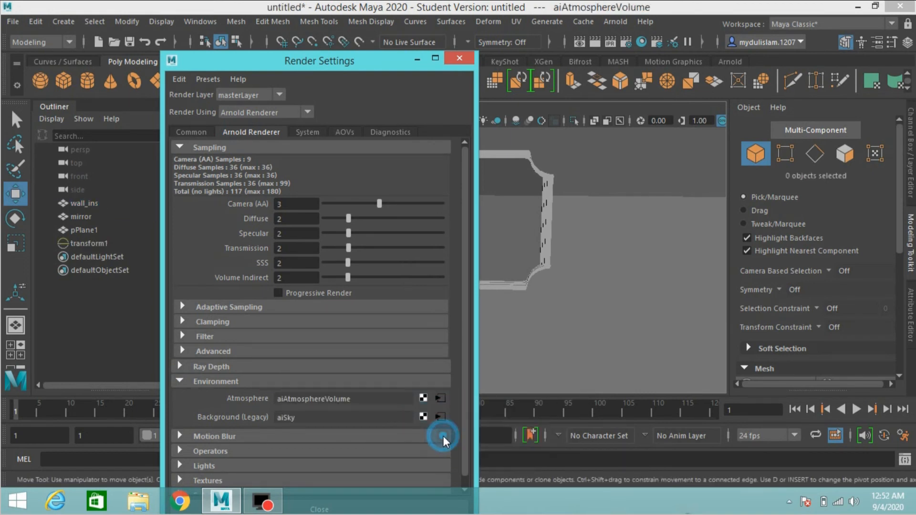
{"action": "left_click", "coordinate": [459, 58]}
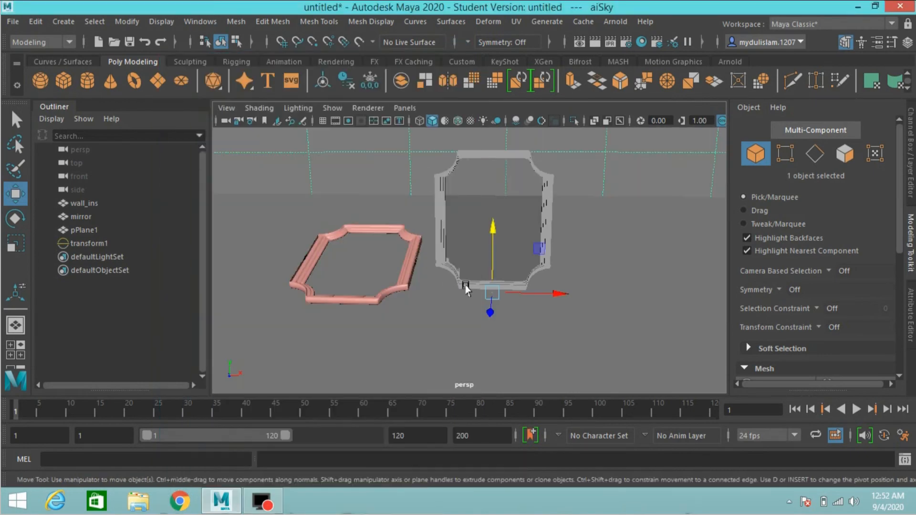
Connect a File texture to the aiSky color and load VizPeople_non_commercial_hdr_v1_01.hdr from the Desktop.
{"action": "left_click", "coordinate": [912, 313]}
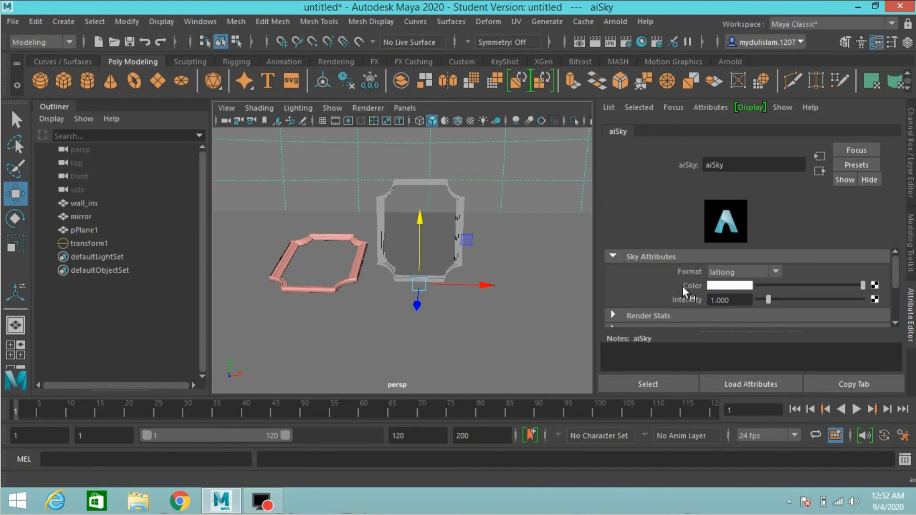
{"action": "left_click", "coordinate": [875, 286]}
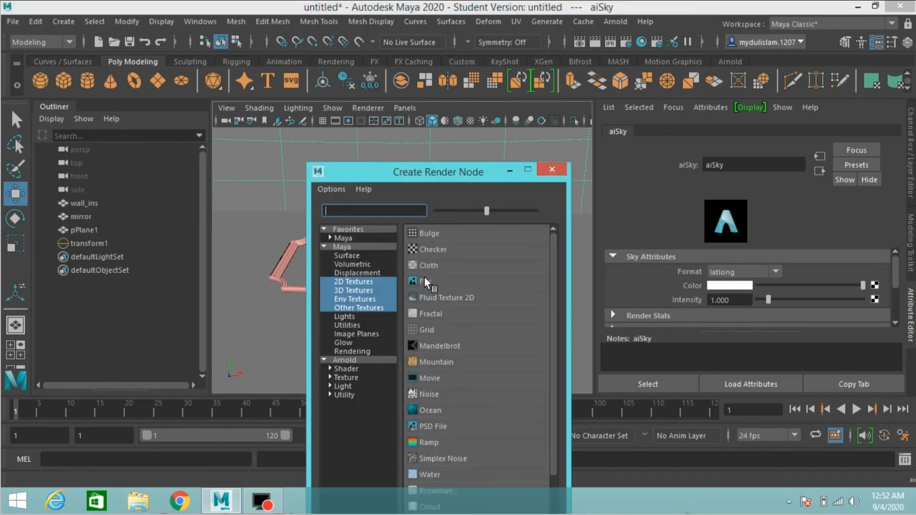
{"action": "left_click", "coordinate": [425, 281]}
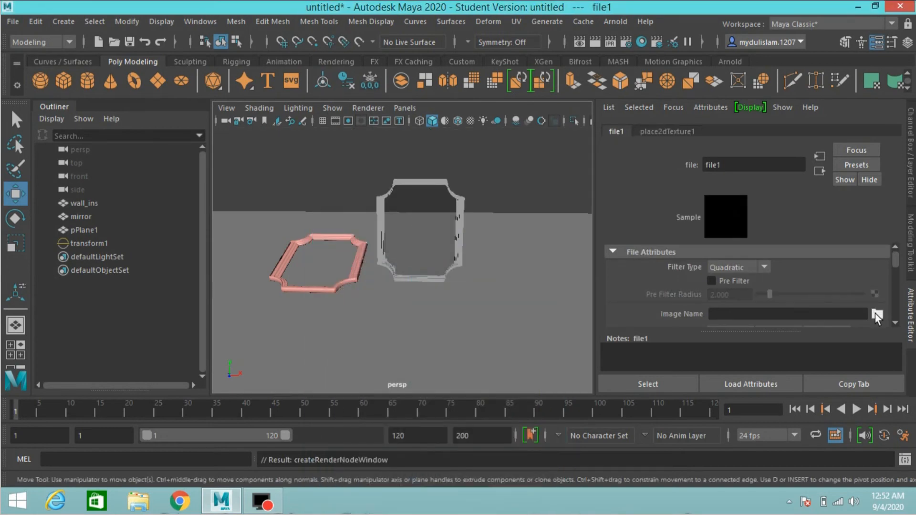
{"action": "left_click", "coordinate": [877, 314]}
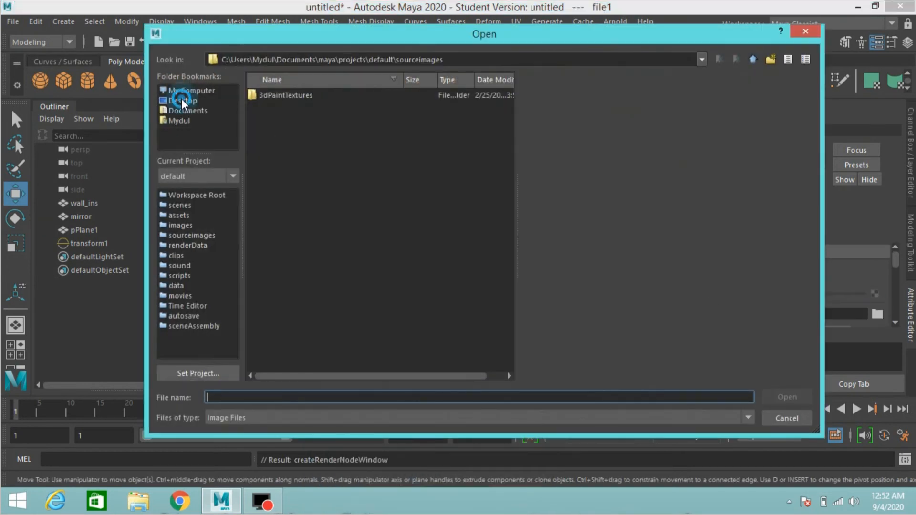
{"action": "left_click", "coordinate": [181, 100]}
{"action": "left_click", "coordinate": [307, 96]}
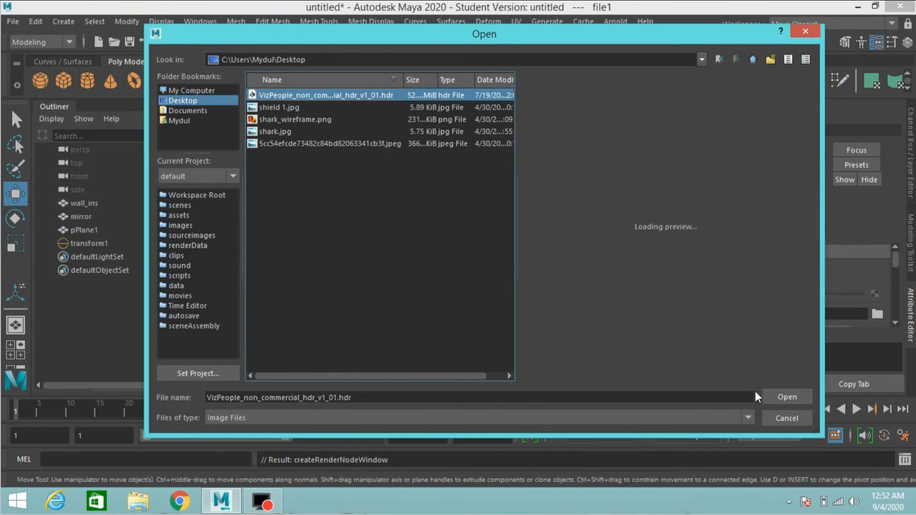
{"action": "left_click", "coordinate": [772, 397]}
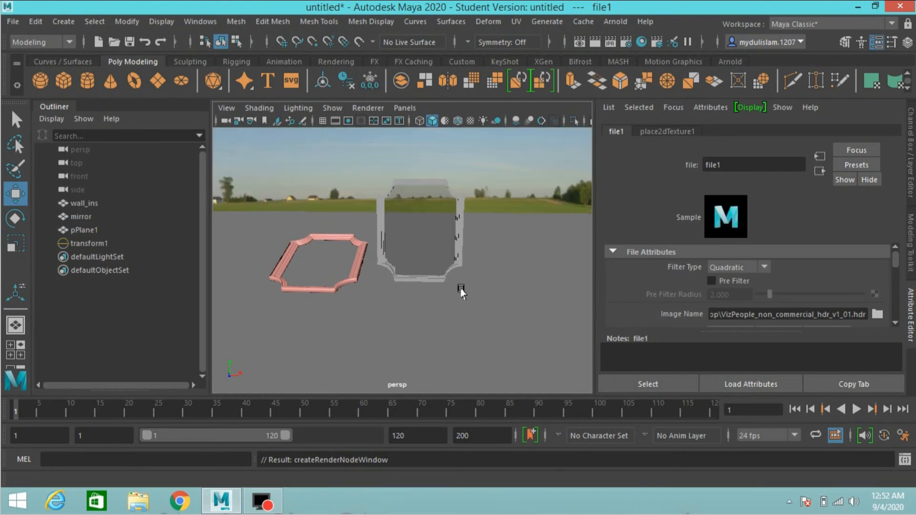
Create a directional light and scale it up uniformly to about 15.96.
{"action": "left_click_drag", "start_coordinate": [461, 291], "coordinate": [562, 280], "text": "alt"}
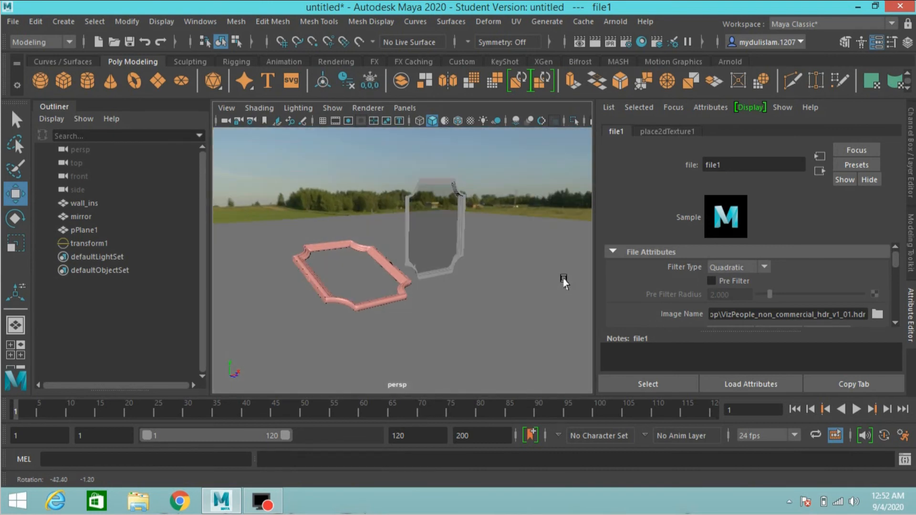
{"action": "left_click_drag", "start_coordinate": [504, 289], "coordinate": [481, 293], "text": "alt"}
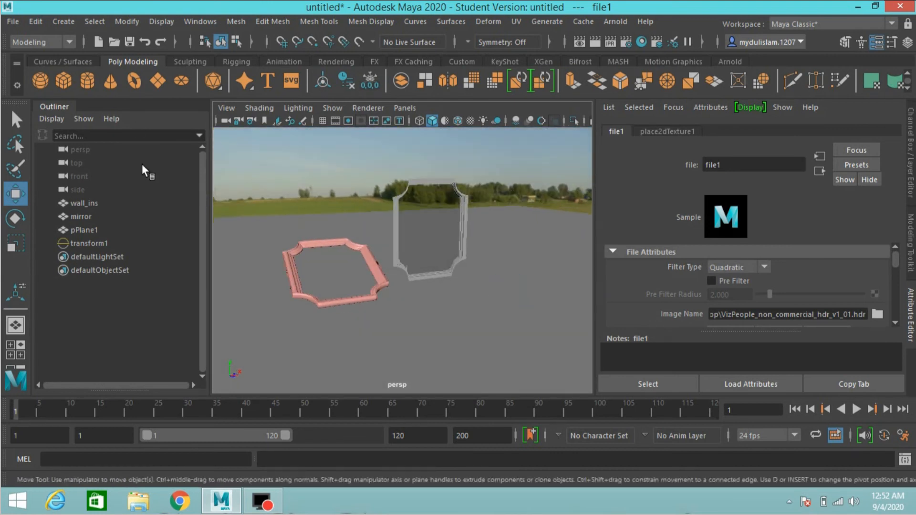
{"action": "left_click", "coordinate": [73, 22]}
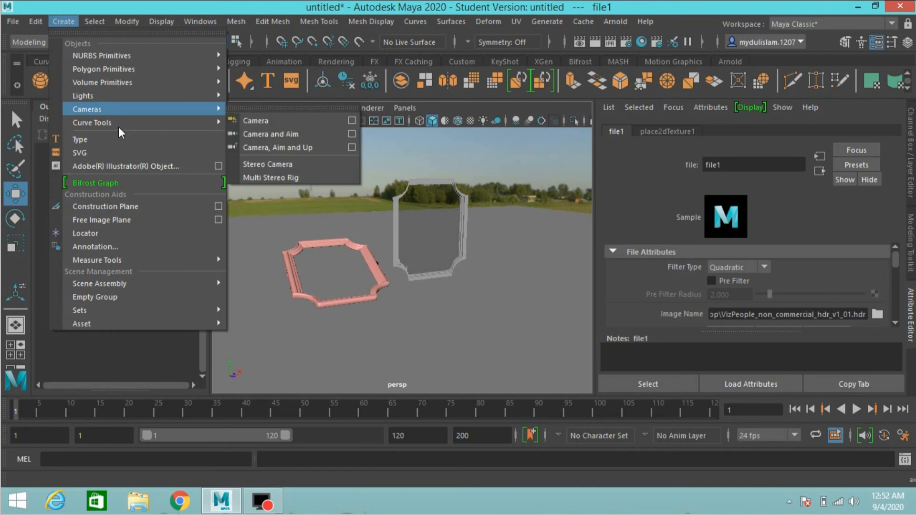
{"action": "mouse_move", "coordinate": [168, 95]}
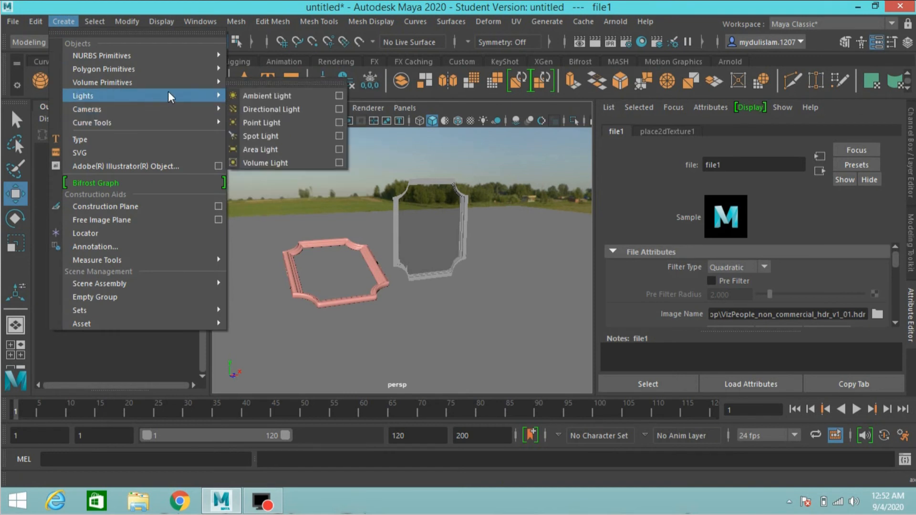
{"action": "left_click", "coordinate": [279, 109]}
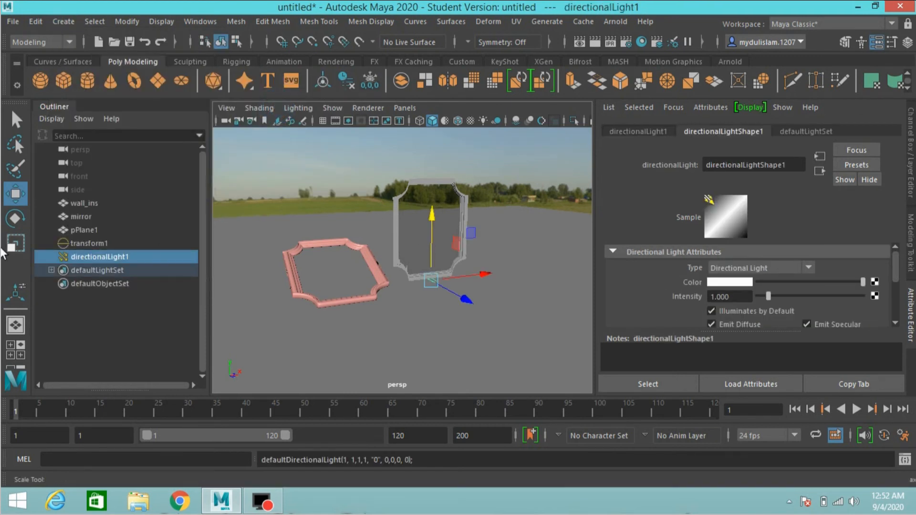
{"action": "left_click", "coordinate": [15, 245]}
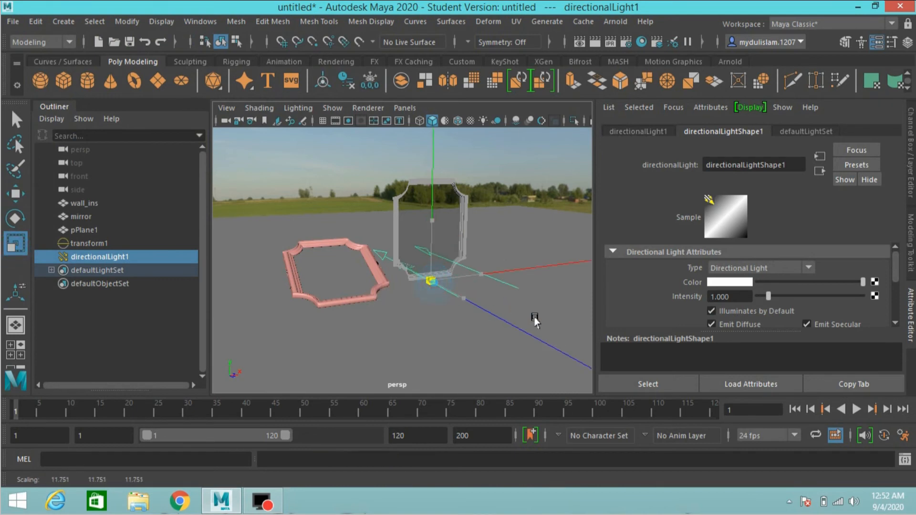
Raise the directional light vertically above the two mirror pieces.
{"action": "left_click_drag", "start_coordinate": [494, 314], "coordinate": [372, 301], "text": "alt"}
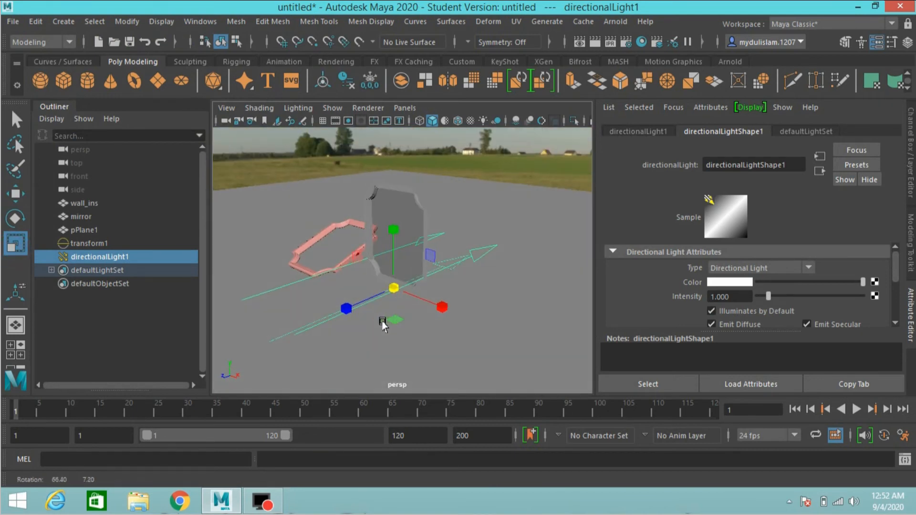
{"action": "left_click", "coordinate": [15, 194]}
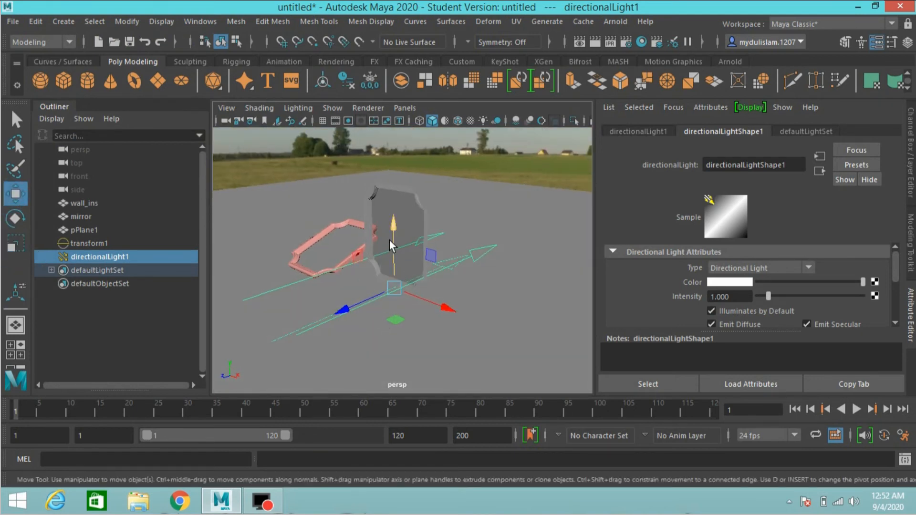
{"action": "left_click_drag", "start_coordinate": [393, 238], "coordinate": [392, 117]}
{"action": "scroll", "coordinate": [398, 245], "scroll_direction": "down", "scroll_amount": 5}
{"action": "left_click_drag", "start_coordinate": [399, 247], "coordinate": [466, 280], "text": "alt"}
Rotate the directional light to about -23.3 degrees in X and -101.6 degrees in Y so it points down across the mirrors.
{"action": "left_click", "coordinate": [16, 219]}
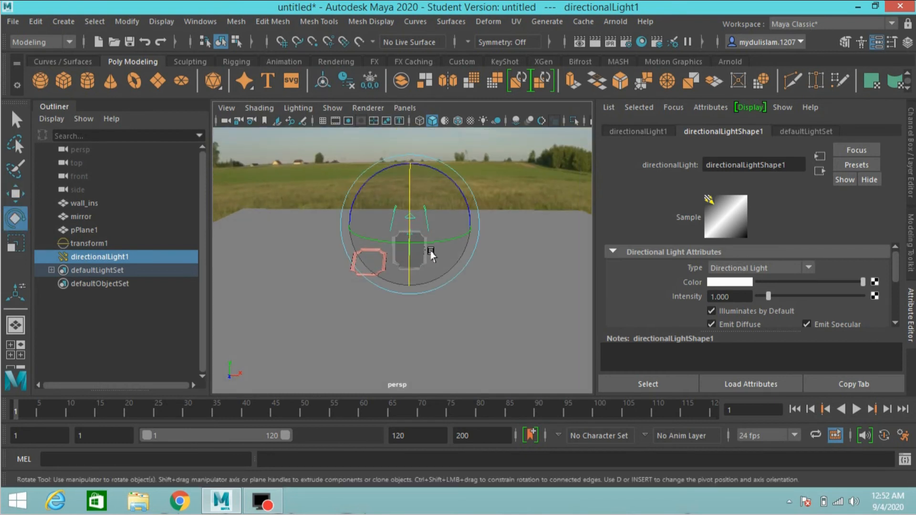
{"action": "left_click_drag", "start_coordinate": [426, 244], "coordinate": [333, 236]}
{"action": "left_click_drag", "start_coordinate": [449, 235], "coordinate": [370, 223]}
Move the directional light beside and above the mirrors, to about X -33.36 and Y 18.96 cm, and display its transform channels.
{"action": "left_click", "coordinate": [16, 194]}
{"action": "left_click_drag", "start_coordinate": [297, 206], "coordinate": [299, 143]}
{"action": "left_click_drag", "start_coordinate": [399, 210], "coordinate": [387, 236], "text": "alt"}
{"action": "right_click_drag", "start_coordinate": [386, 236], "coordinate": [406, 234], "text": "alt"}
{"action": "scroll", "coordinate": [411, 233], "scroll_direction": "down", "scroll_amount": 4}
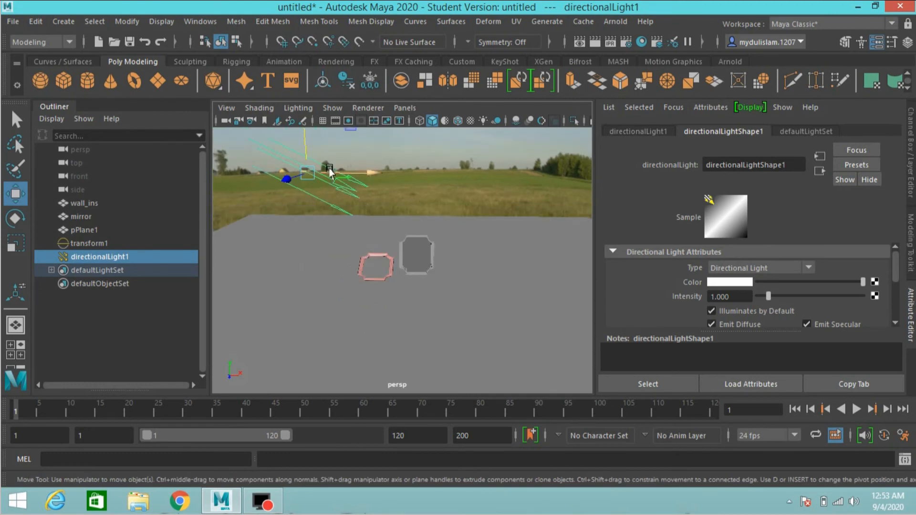
{"action": "left_click_drag", "start_coordinate": [308, 152], "coordinate": [456, 236]}
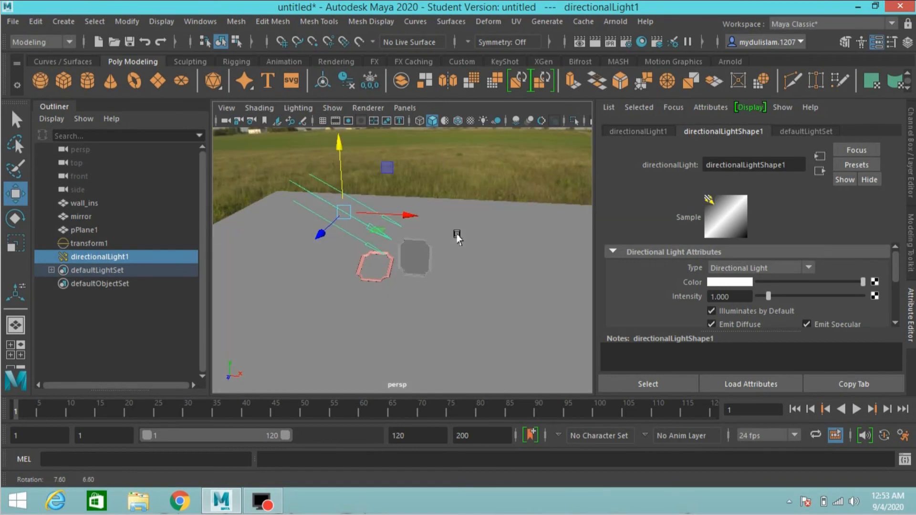
{"action": "scroll", "coordinate": [425, 250], "scroll_direction": "up", "scroll_amount": 3}
{"action": "left_click_drag", "start_coordinate": [370, 184], "coordinate": [297, 183]}
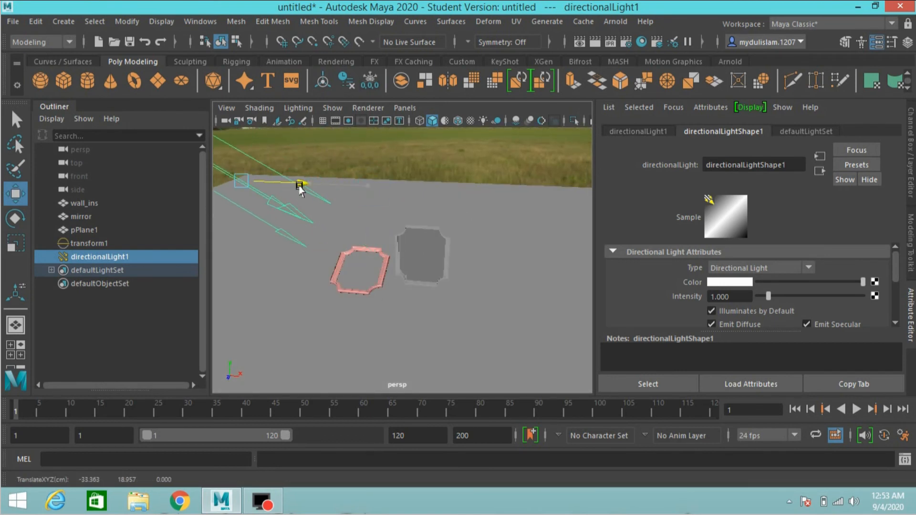
{"action": "scroll", "coordinate": [382, 264], "scroll_direction": "down", "scroll_amount": 3}
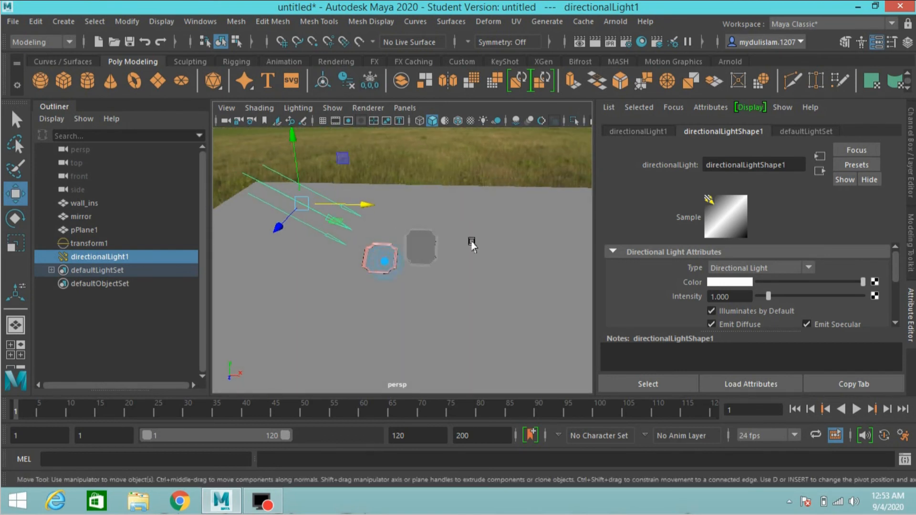
{"action": "left_click", "coordinate": [910, 164]}
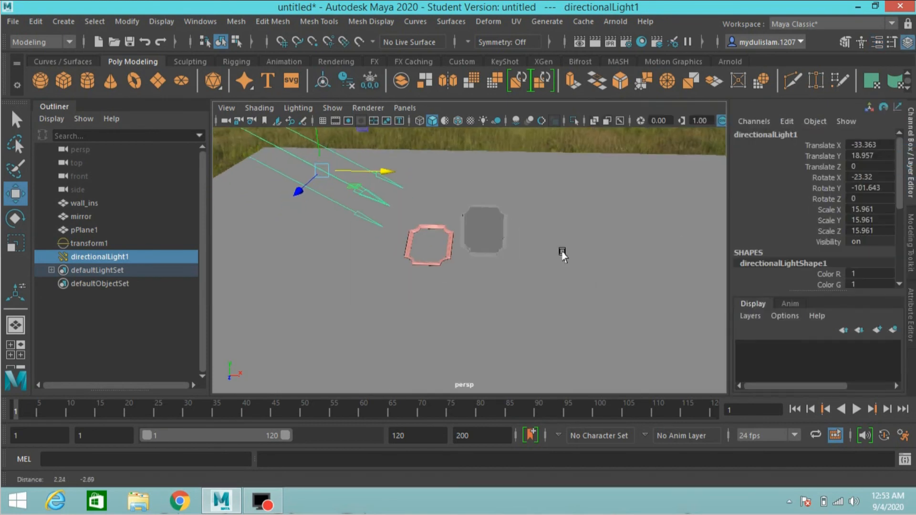
{"action": "scroll", "coordinate": [562, 251], "scroll_direction": "up", "scroll_amount": 3}
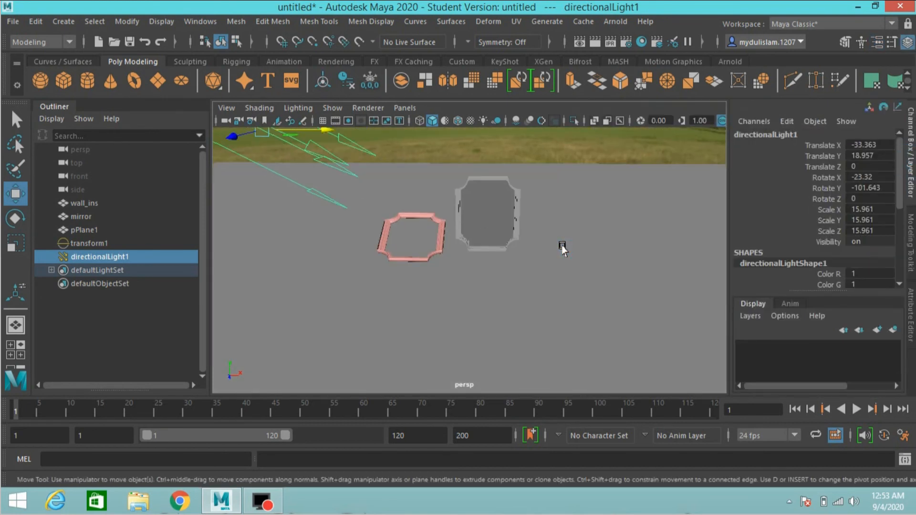
Render the scene in Arnold RenderView and narrow the render window so it sits beside the viewport.
{"action": "left_click", "coordinate": [195, 18]}
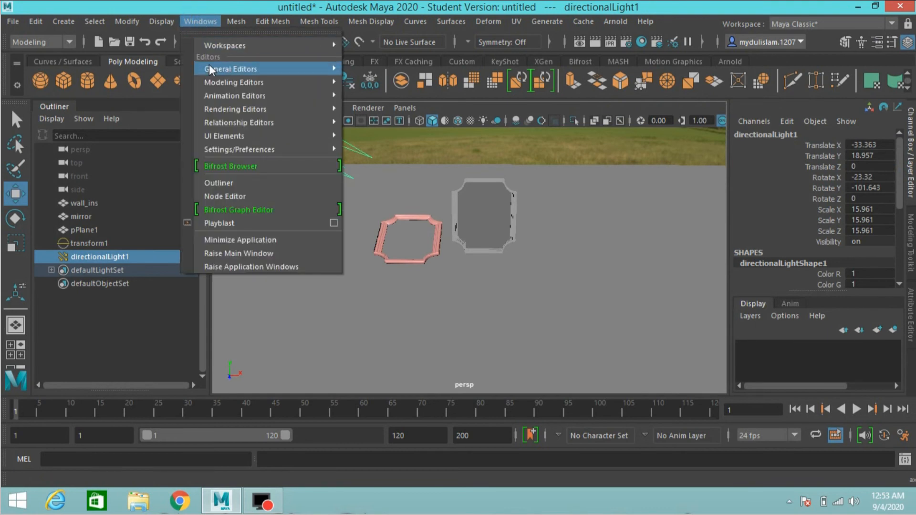
{"action": "mouse_move", "coordinate": [256, 111]}
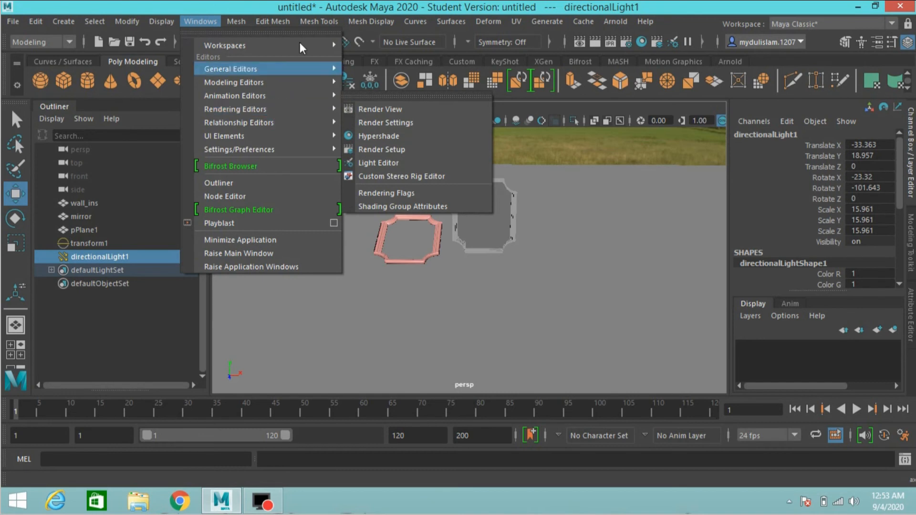
{"action": "left_click", "coordinate": [609, 23]}
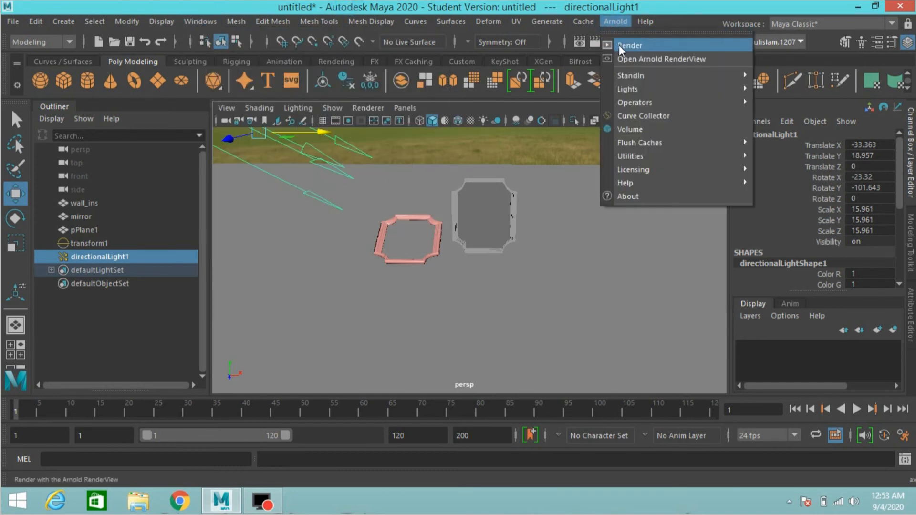
{"action": "left_click", "coordinate": [619, 45]}
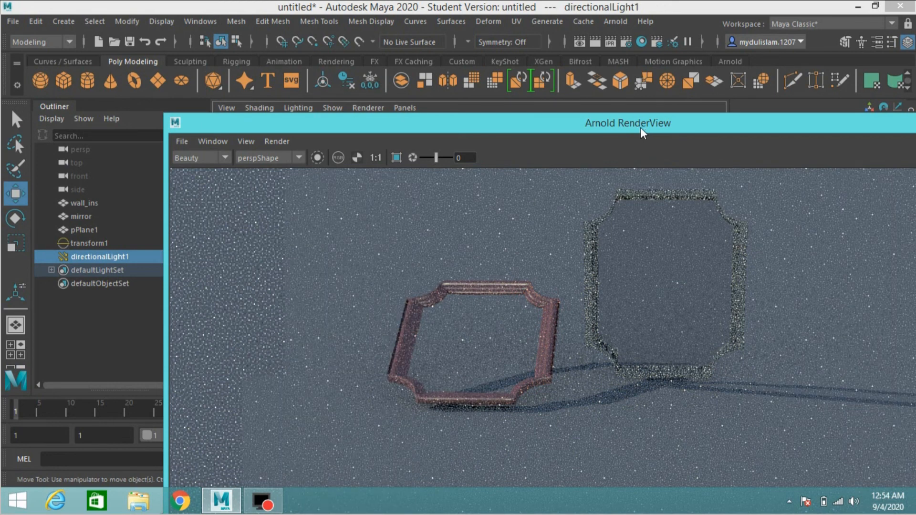
{"action": "left_click_drag", "start_coordinate": [640, 127], "coordinate": [500, 22]}
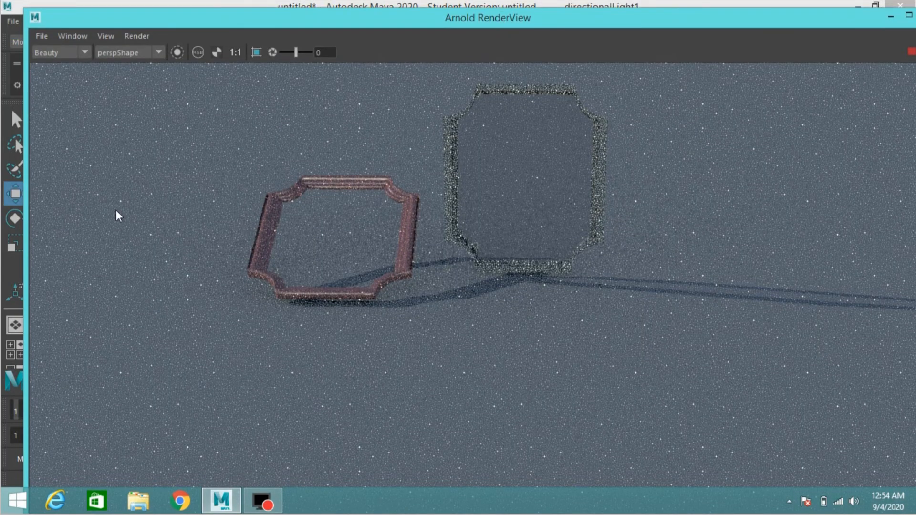
{"action": "left_click_drag", "start_coordinate": [25, 207], "coordinate": [516, 228]}
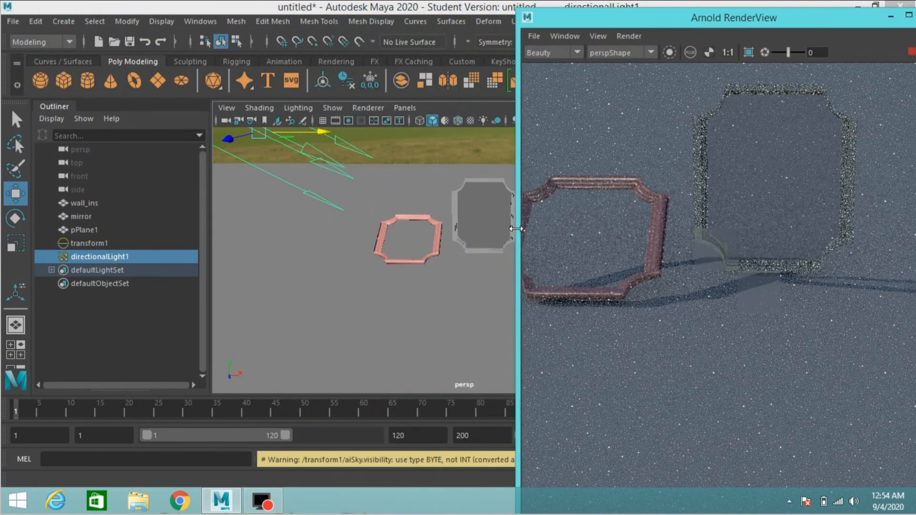
{"action": "left_click_drag", "start_coordinate": [747, 22], "coordinate": [258, 8]}
Assign a new Lambert material to the floor plane and display the material's attributes.
{"action": "left_click", "coordinate": [602, 259]}
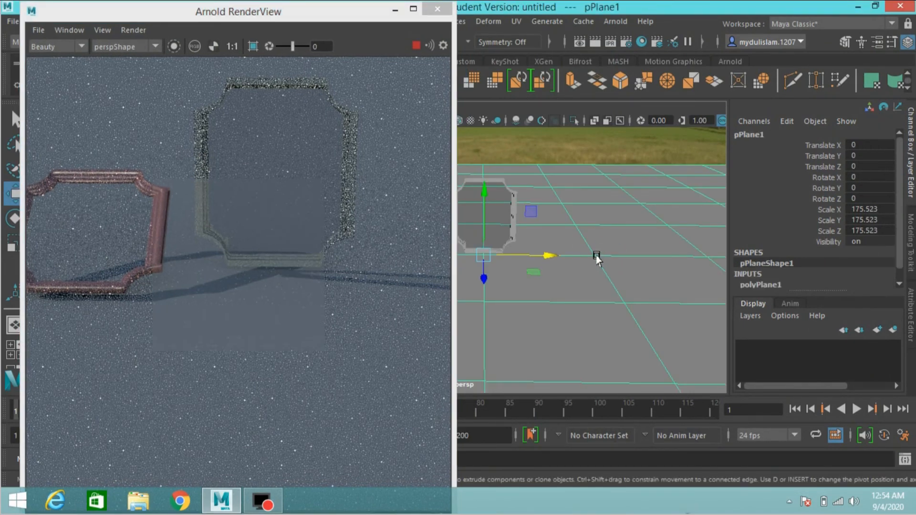
{"action": "right_click", "coordinate": [597, 256]}
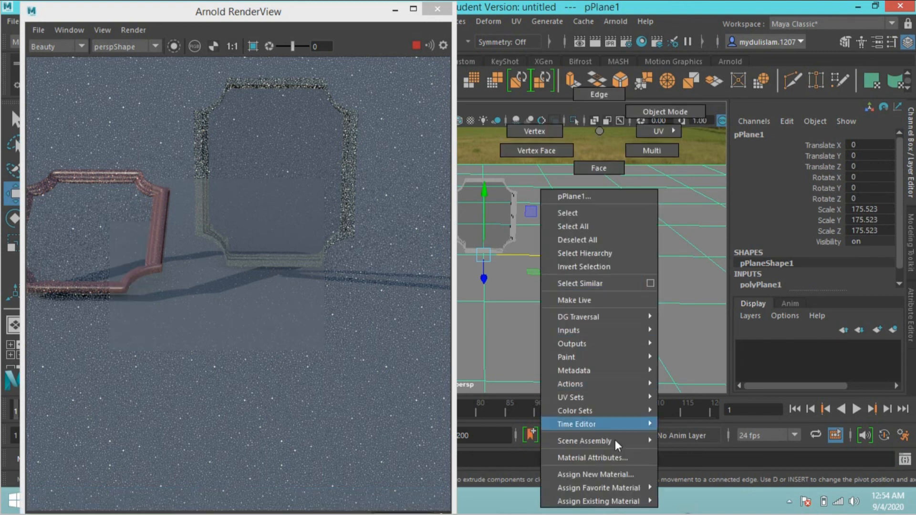
{"action": "left_click", "coordinate": [614, 473]}
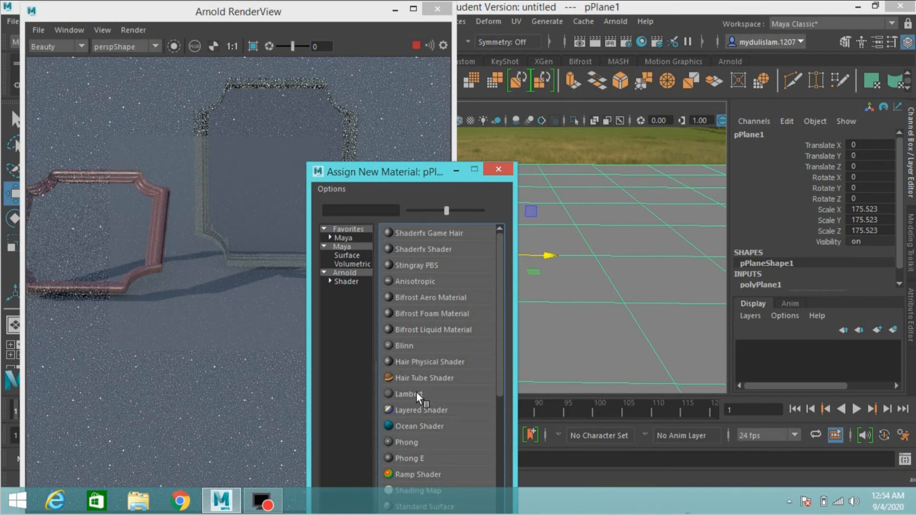
{"action": "left_click", "coordinate": [416, 394]}
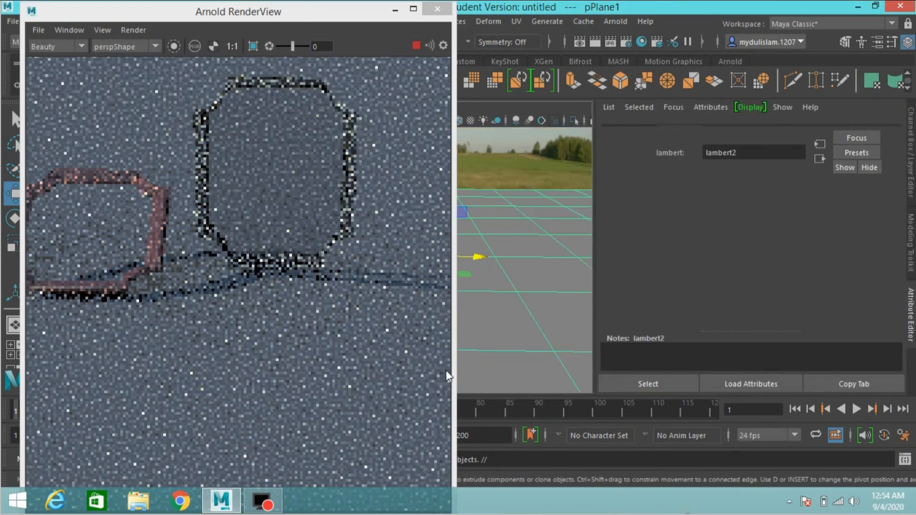
{"action": "left_click", "coordinate": [794, 134]}
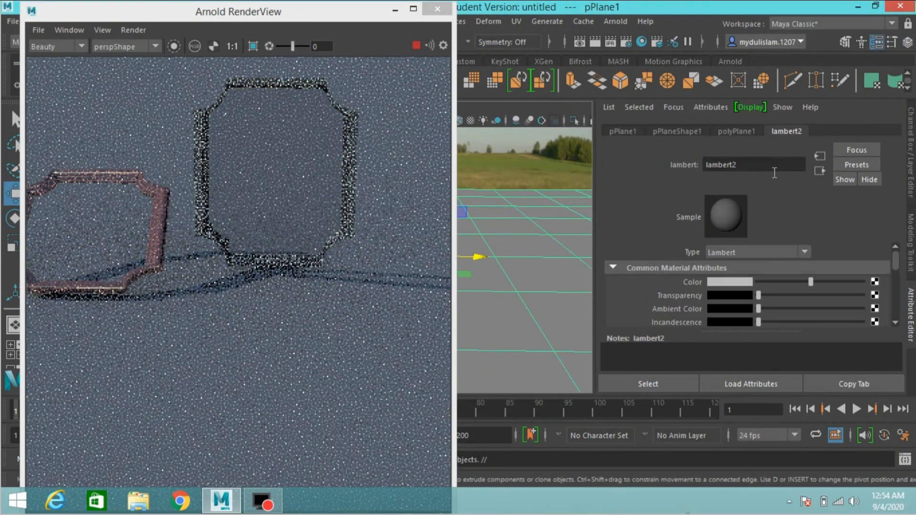
Try black, grey and red as the floor material's colour and settle on cyan.
{"action": "left_click", "coordinate": [717, 285]}
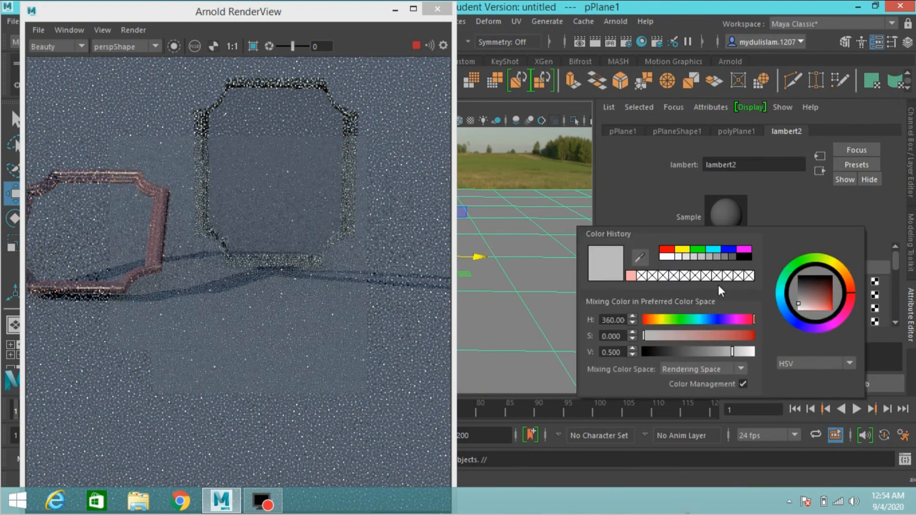
{"action": "left_click", "coordinate": [743, 256]}
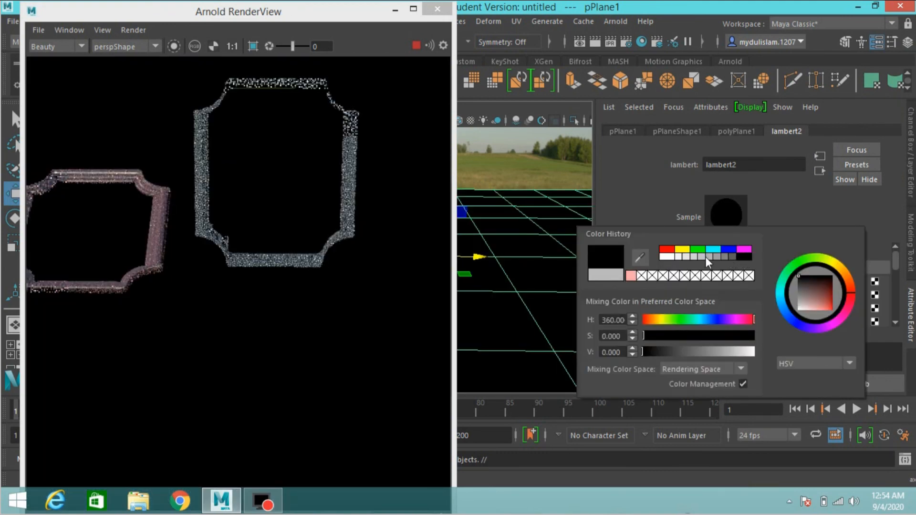
{"action": "left_click", "coordinate": [723, 255]}
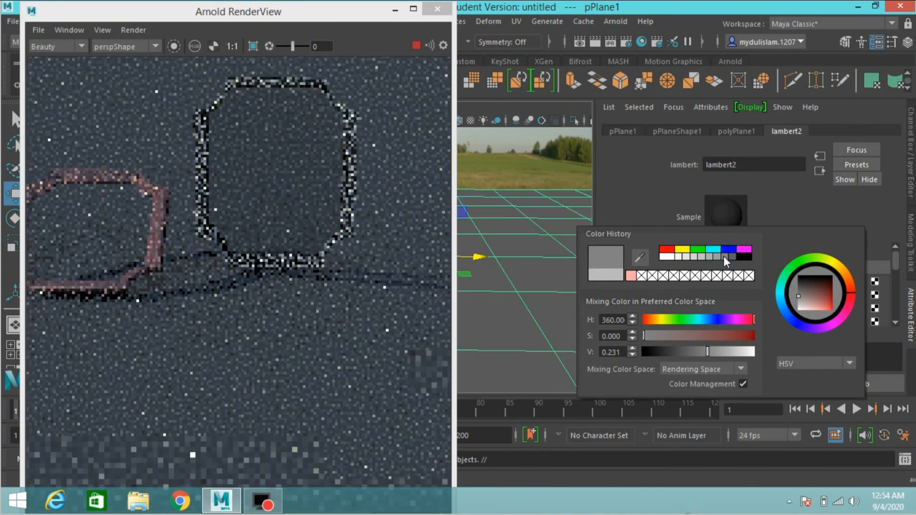
{"action": "left_click", "coordinate": [669, 249]}
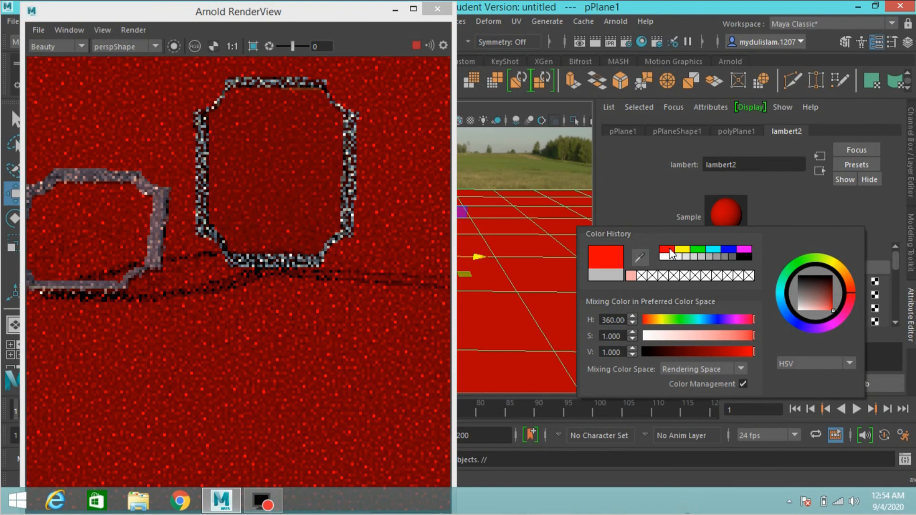
{"action": "left_click", "coordinate": [709, 249]}
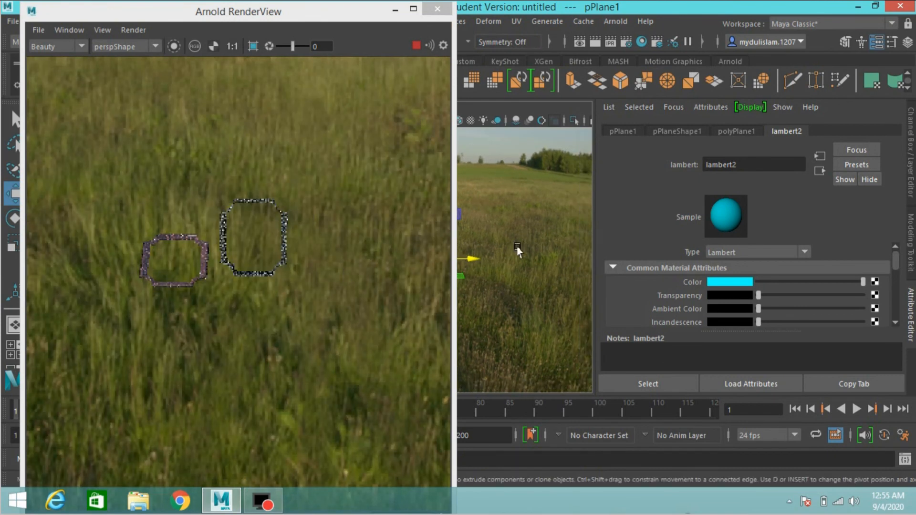
Inspect the two mirror pieces against the grass background in the live render and minimize the render window.
{"action": "scroll", "coordinate": [516, 249], "scroll_direction": "up", "scroll_amount": 5}
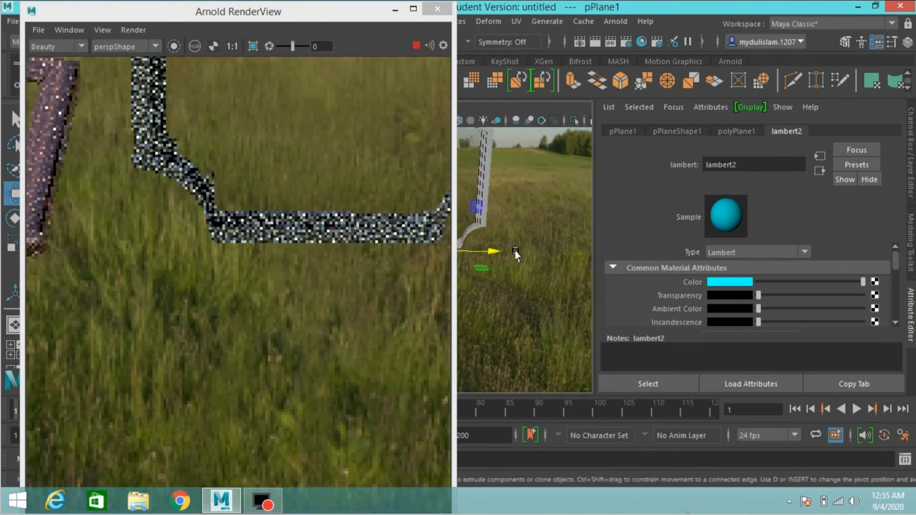
{"action": "scroll", "coordinate": [515, 251], "scroll_direction": "down", "scroll_amount": 3}
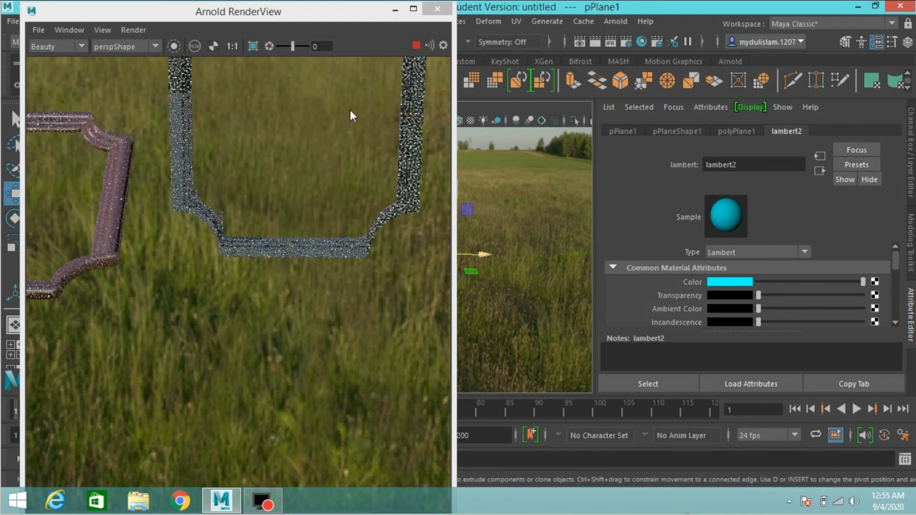
{"action": "left_click_drag", "start_coordinate": [279, 24], "coordinate": [448, 23]}
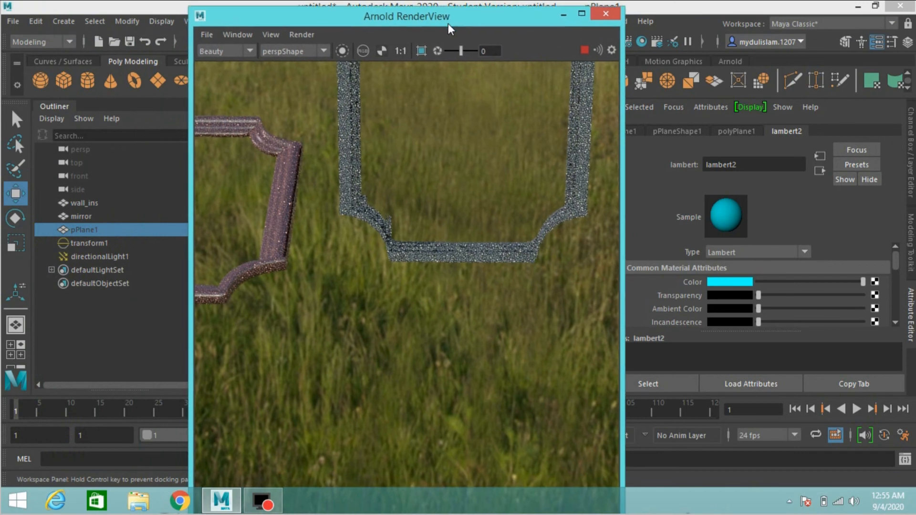
{"action": "left_click", "coordinate": [563, 15]}
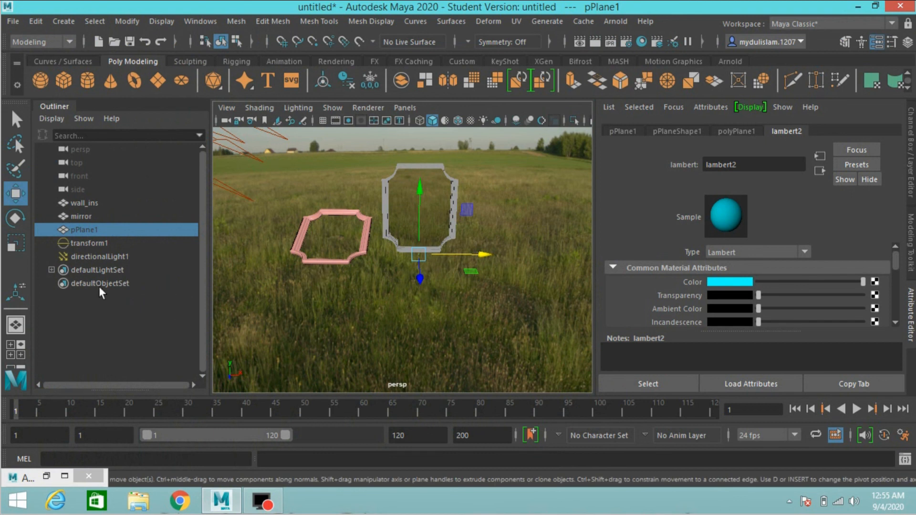
Try to browse for a different image file for the sky's colour texture.
{"action": "left_click", "coordinate": [101, 245]}
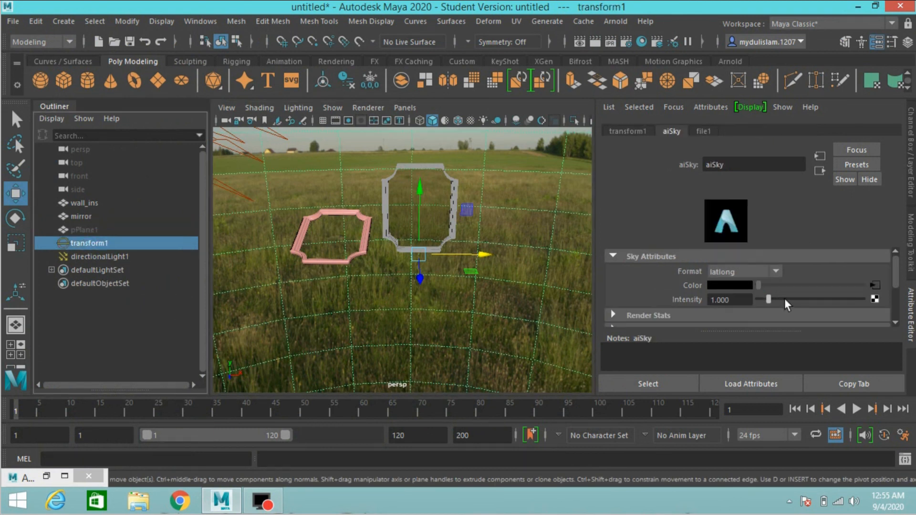
{"action": "left_click", "coordinate": [873, 286]}
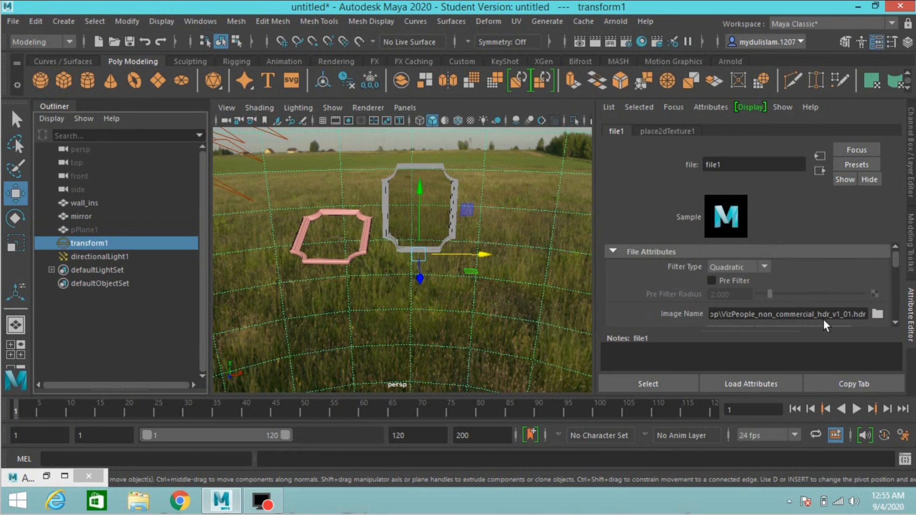
{"action": "left_click", "coordinate": [877, 314]}
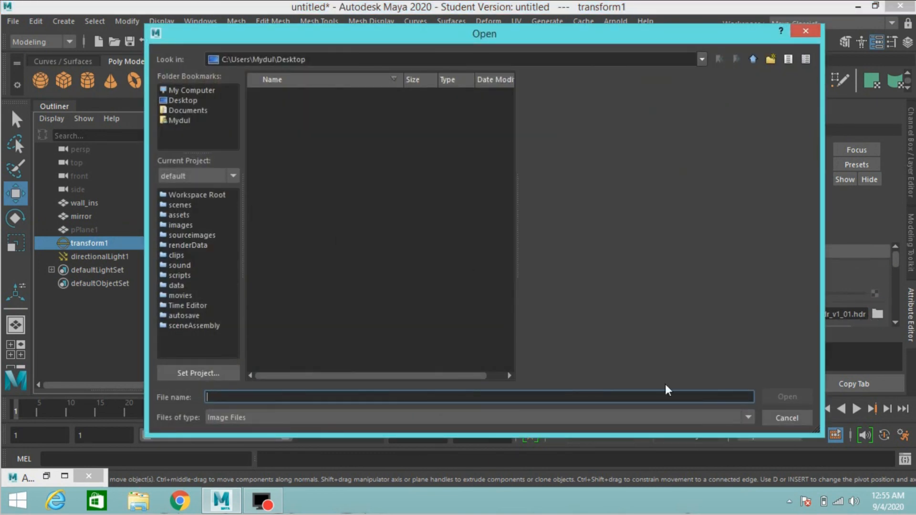
{"action": "left_click", "coordinate": [779, 424]}
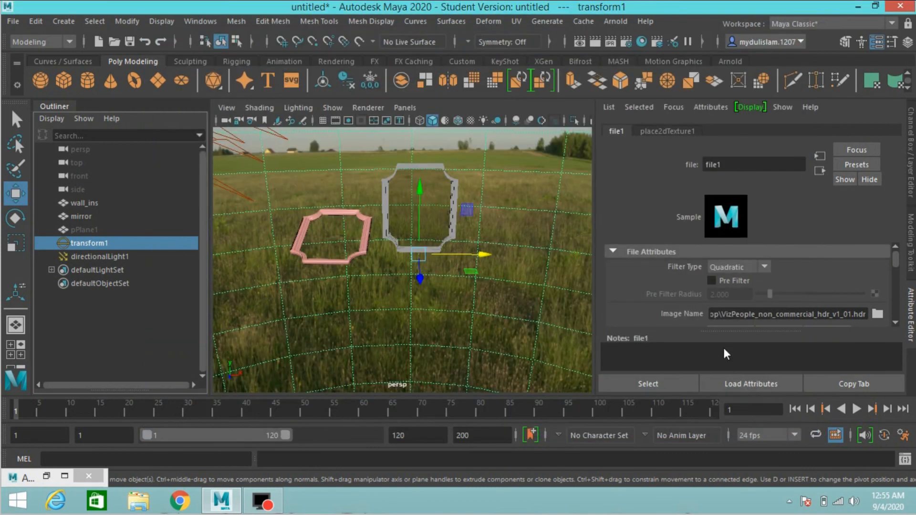
Examine the sky texture's 2D placement settings and its file attributes, including the Pre Filter option.
{"action": "left_click", "coordinate": [671, 135]}
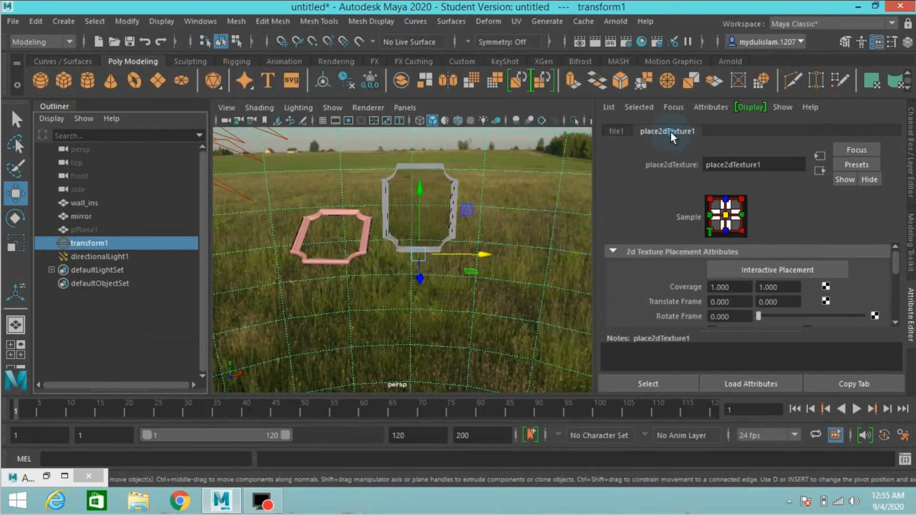
{"action": "left_click", "coordinate": [761, 165]}
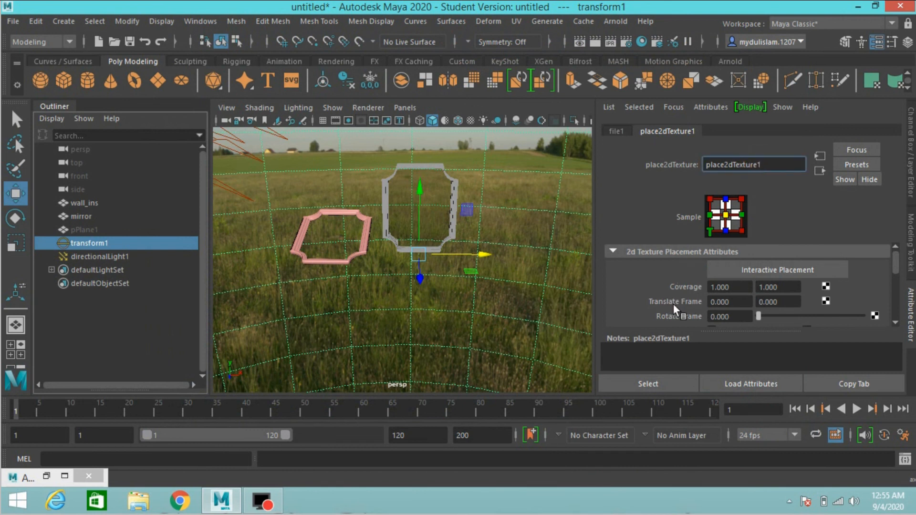
{"action": "scroll", "coordinate": [677, 304], "scroll_direction": "down", "scroll_amount": 2}
{"action": "scroll", "coordinate": [677, 303], "scroll_direction": "up", "scroll_amount": 2}
{"action": "left_click", "coordinate": [617, 132]}
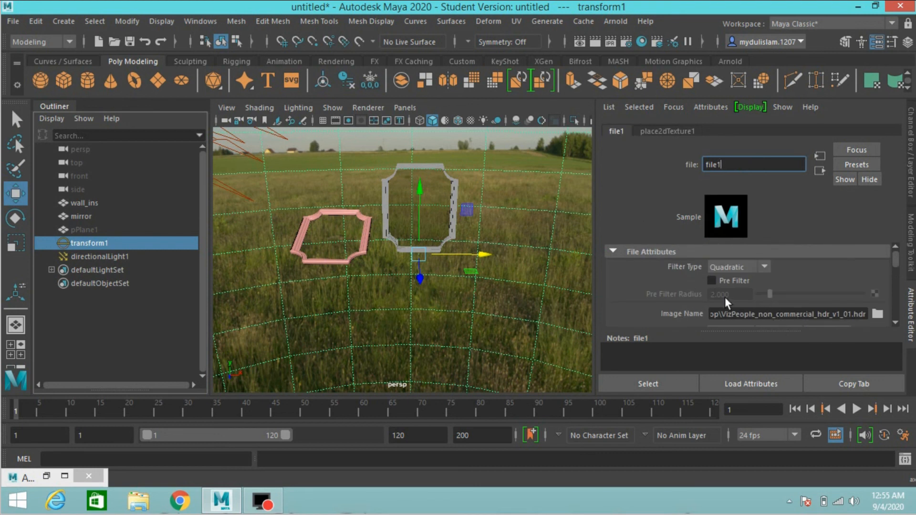
{"action": "left_click", "coordinate": [711, 280]}
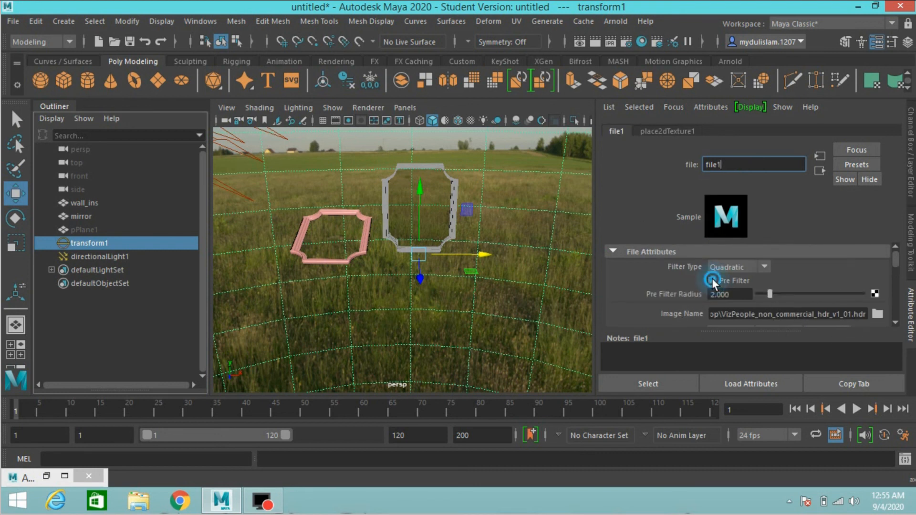
{"action": "left_click", "coordinate": [712, 280]}
{"action": "scroll", "coordinate": [722, 293], "scroll_direction": "down", "scroll_amount": 2}
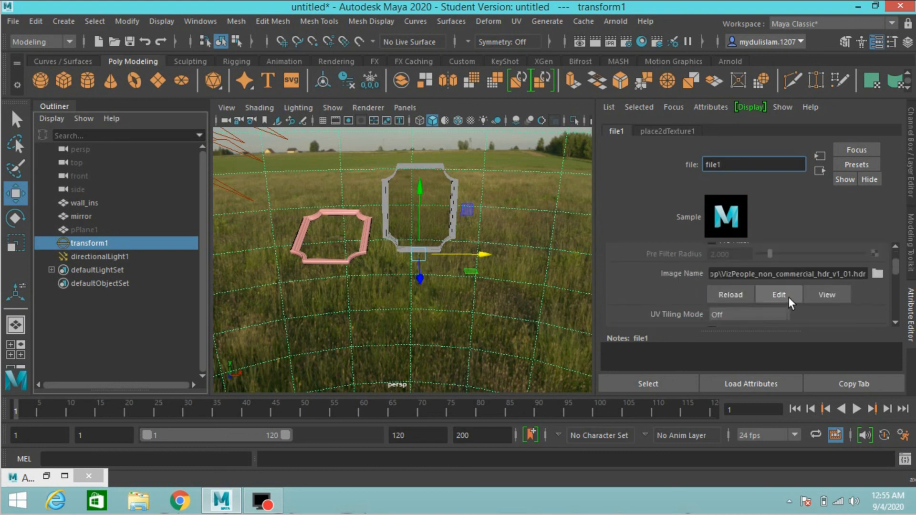
{"action": "scroll", "coordinate": [813, 293], "scroll_direction": "up", "scroll_amount": 2}
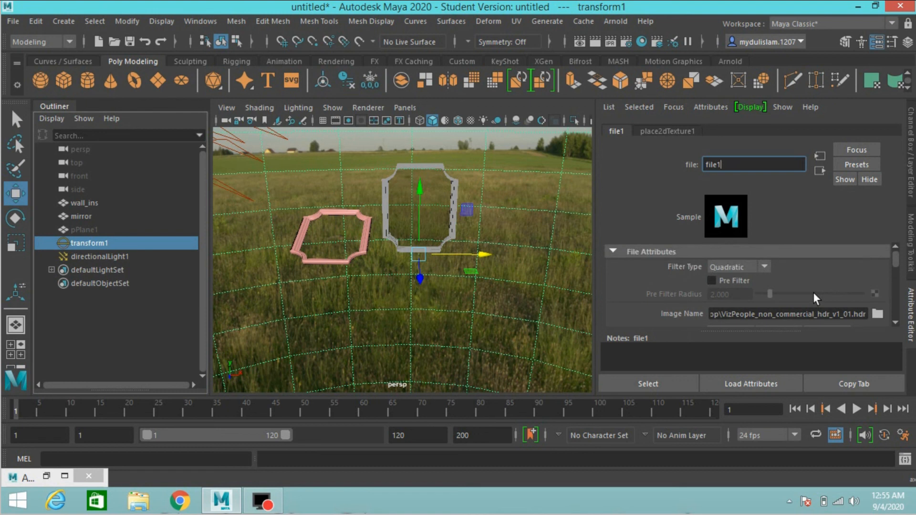
{"action": "scroll", "coordinate": [813, 292], "scroll_direction": "down", "scroll_amount": 2}
{"action": "scroll", "coordinate": [813, 292], "scroll_direction": "up", "scroll_amount": 2}
Clear the HDR image path from the sky's file texture and delete the sky object transform1.
{"action": "left_click_drag", "start_coordinate": [868, 314], "coordinate": [709, 310]}
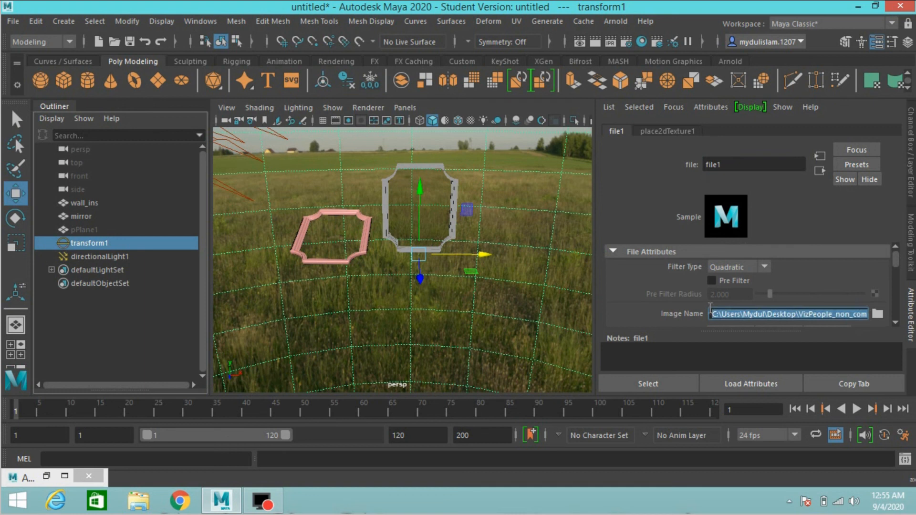
{"action": "key", "text": "BackSpace"}
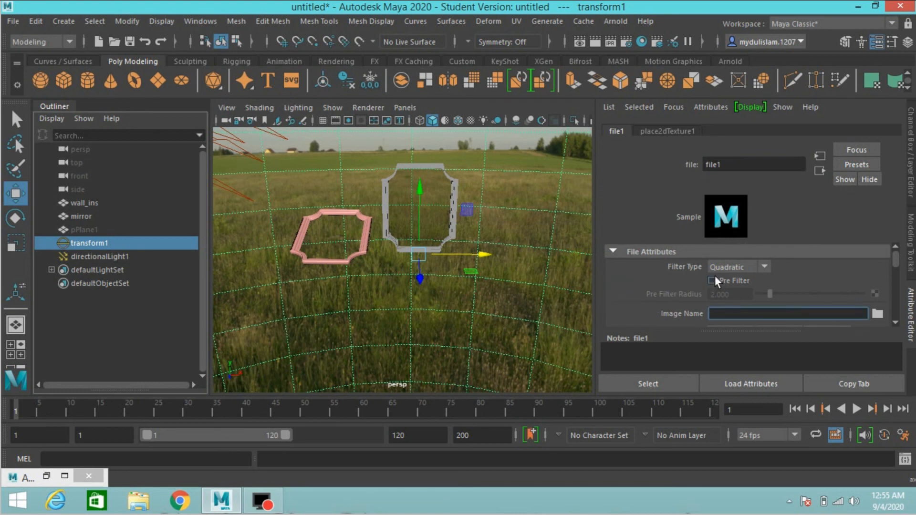
{"action": "left_click", "coordinate": [87, 242]}
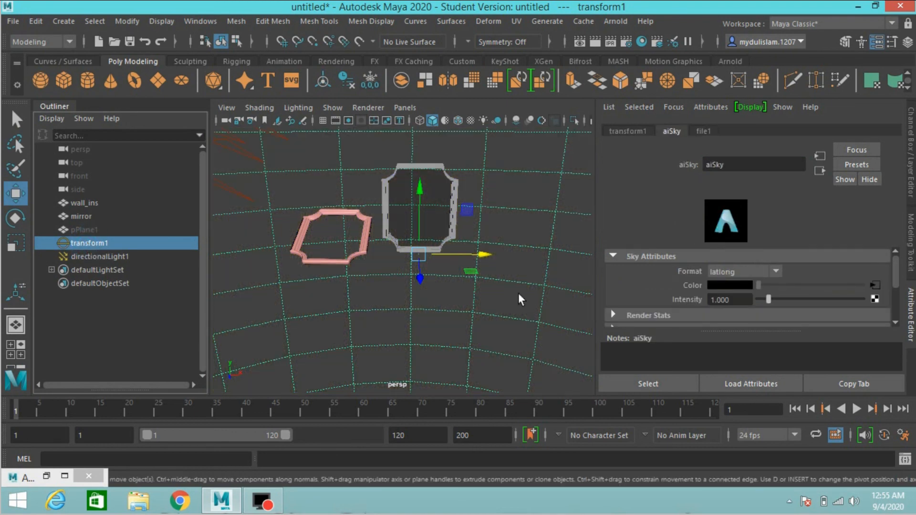
{"action": "scroll", "coordinate": [523, 287], "scroll_direction": "down", "scroll_amount": 4}
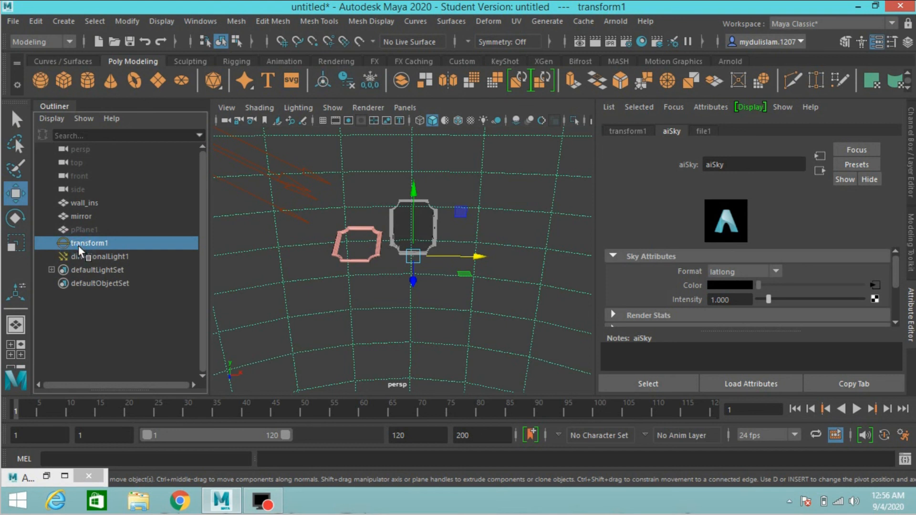
{"action": "key", "text": "Delete"}
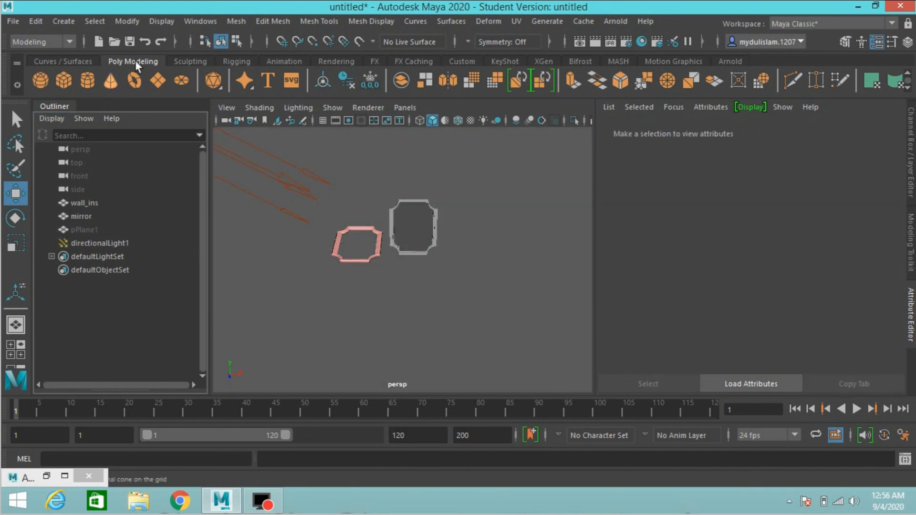
Create an Arnold Sky shader as the legacy background in the render settings and close the settings.
{"action": "left_click", "coordinate": [194, 23]}
{"action": "mouse_move", "coordinate": [293, 108]}
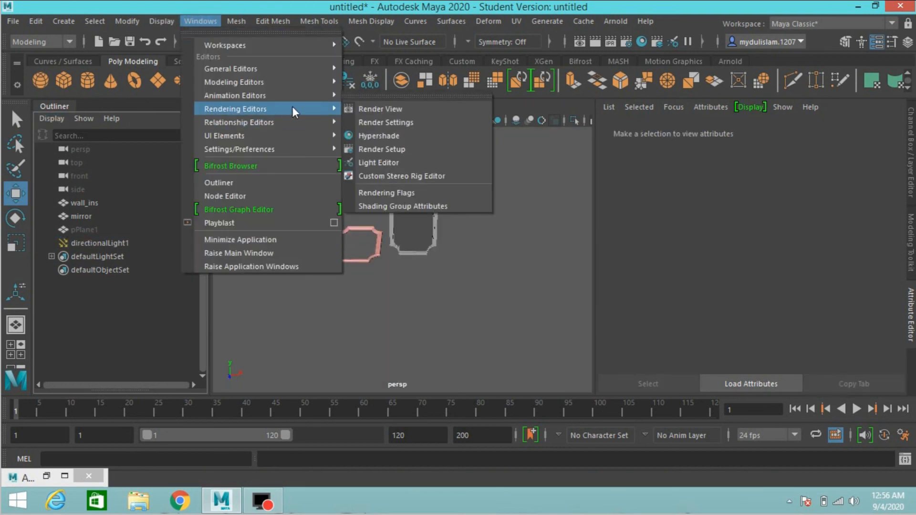
{"action": "left_click", "coordinate": [367, 123]}
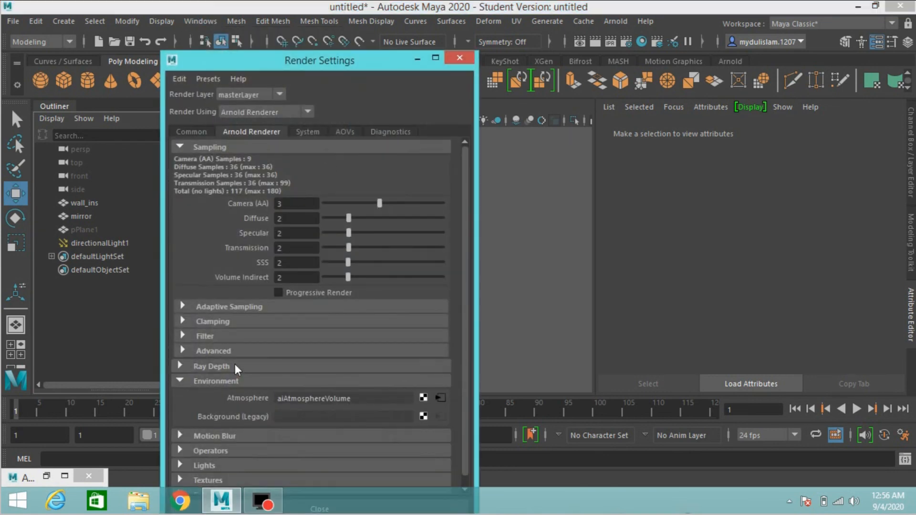
{"action": "left_click", "coordinate": [422, 416]}
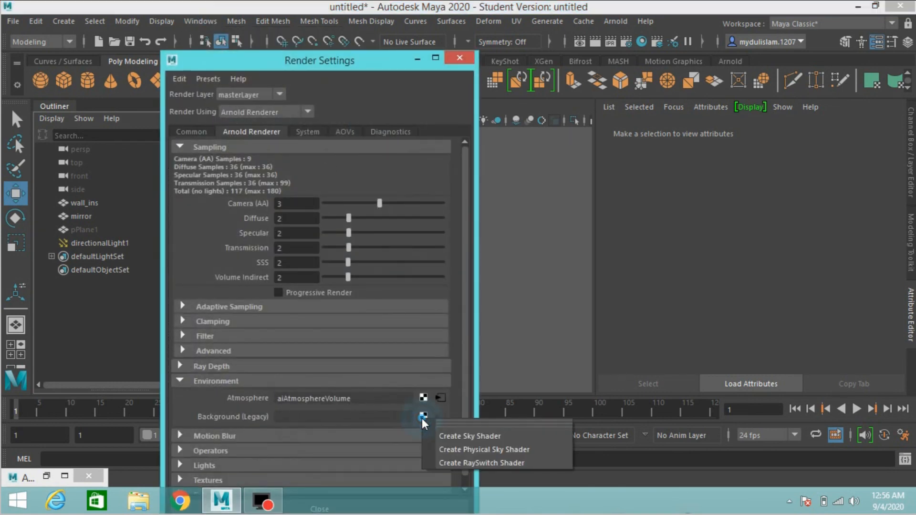
{"action": "left_click", "coordinate": [444, 436]}
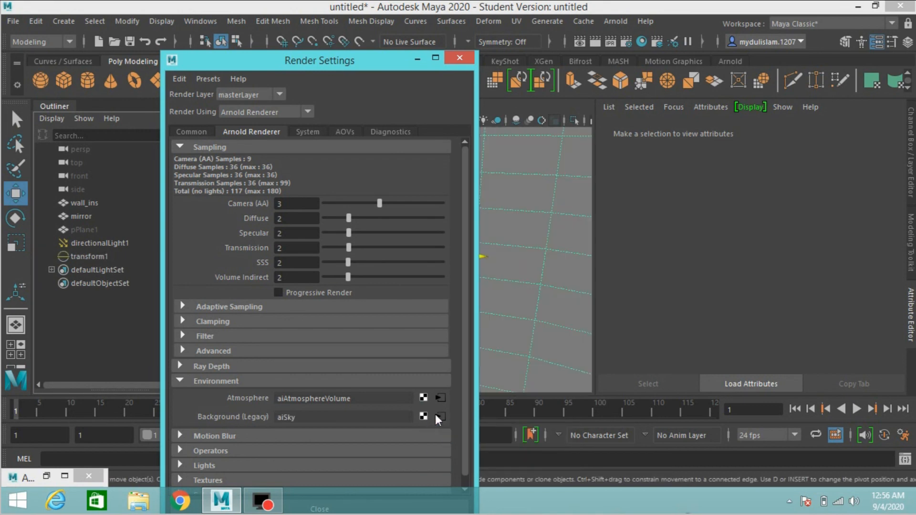
{"action": "left_click", "coordinate": [452, 62]}
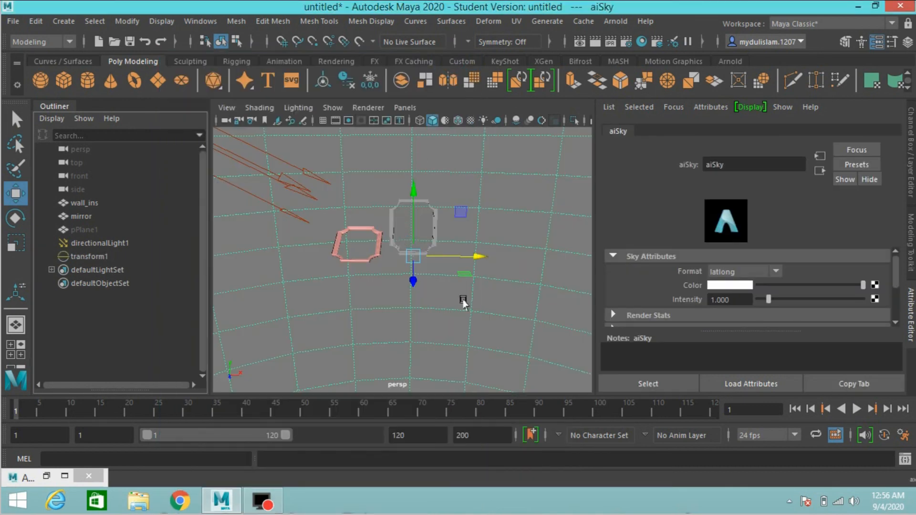
Unhide the floor plane pPlane1 beneath the two mirror pieces.
{"action": "middle_click_drag", "start_coordinate": [458, 253], "coordinate": [487, 218], "text": "alt"}
{"action": "scroll", "coordinate": [456, 302], "scroll_direction": "up", "scroll_amount": 5}
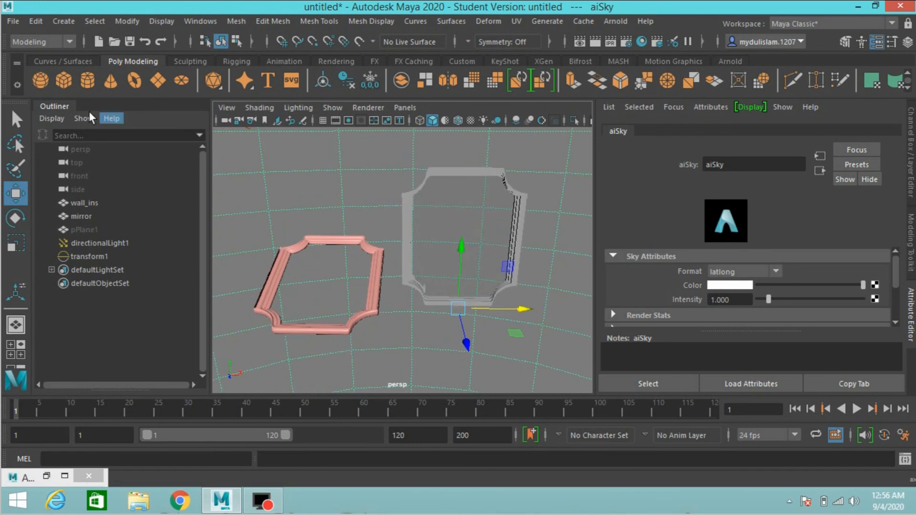
{"action": "left_click", "coordinate": [92, 231]}
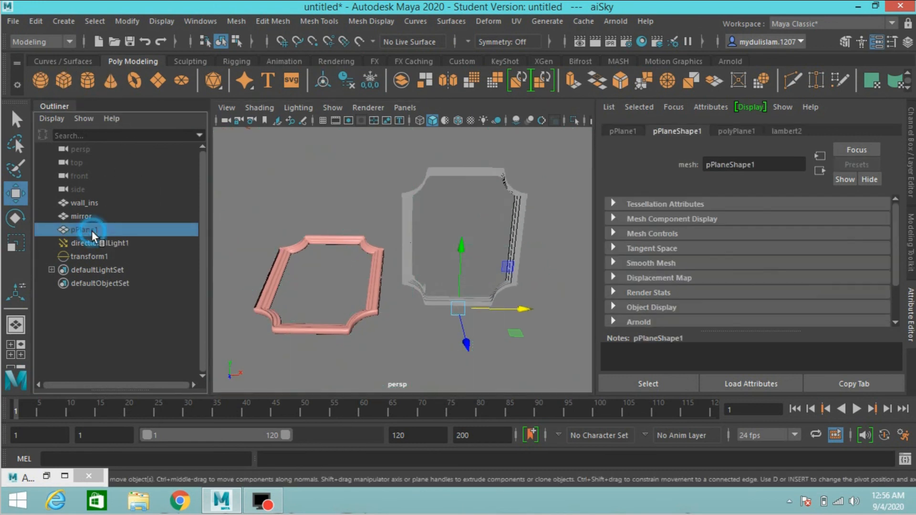
{"action": "key", "text": "h"}
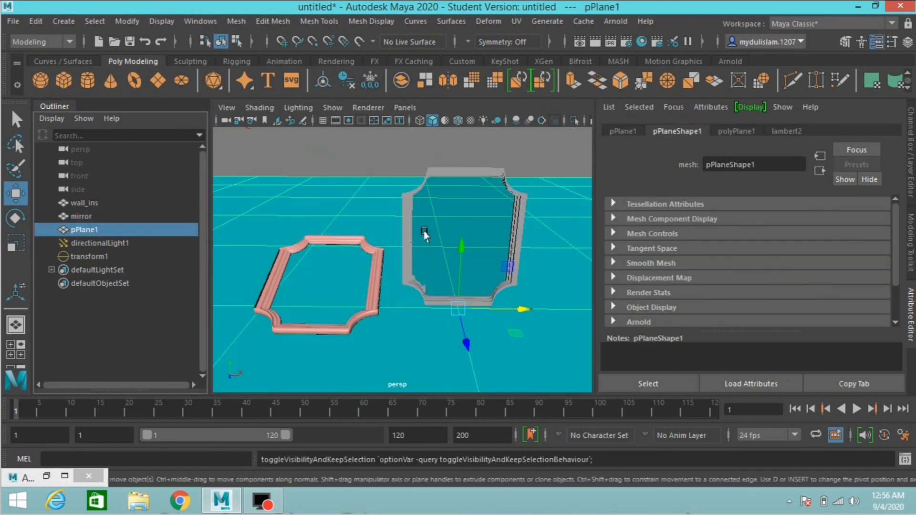
Inspect the mirror pieces on the restored floor in the live render and minimize the render window.
{"action": "left_click", "coordinate": [47, 474]}
{"action": "scroll", "coordinate": [467, 248], "scroll_direction": "down", "scroll_amount": 4}
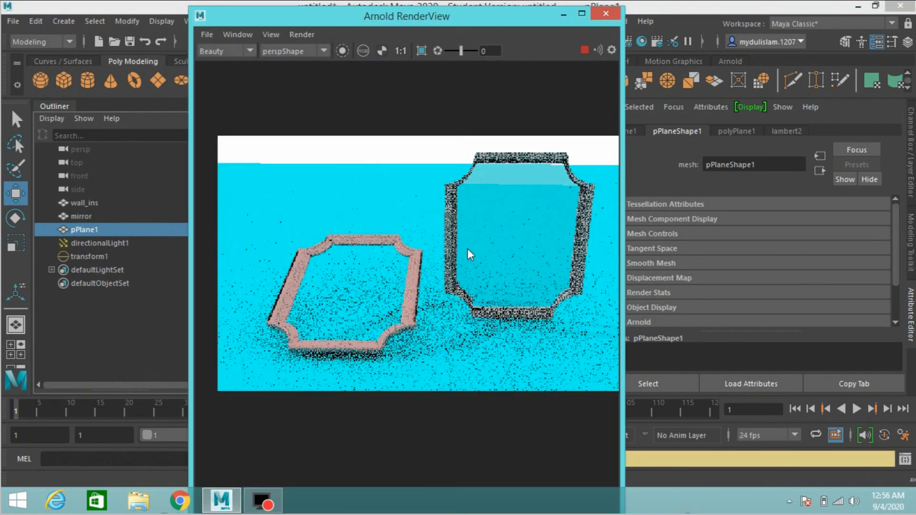
{"action": "scroll", "coordinate": [467, 248], "scroll_direction": "up", "scroll_amount": 1}
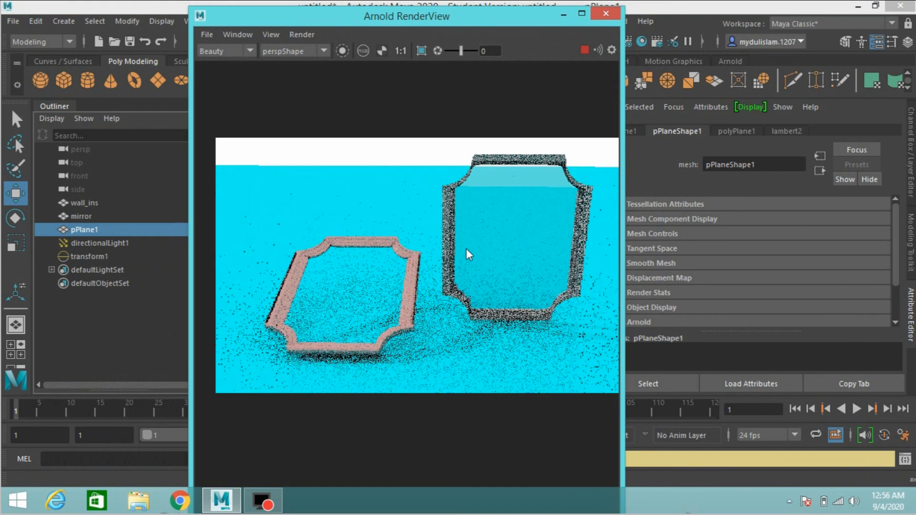
{"action": "left_click", "coordinate": [559, 15]}
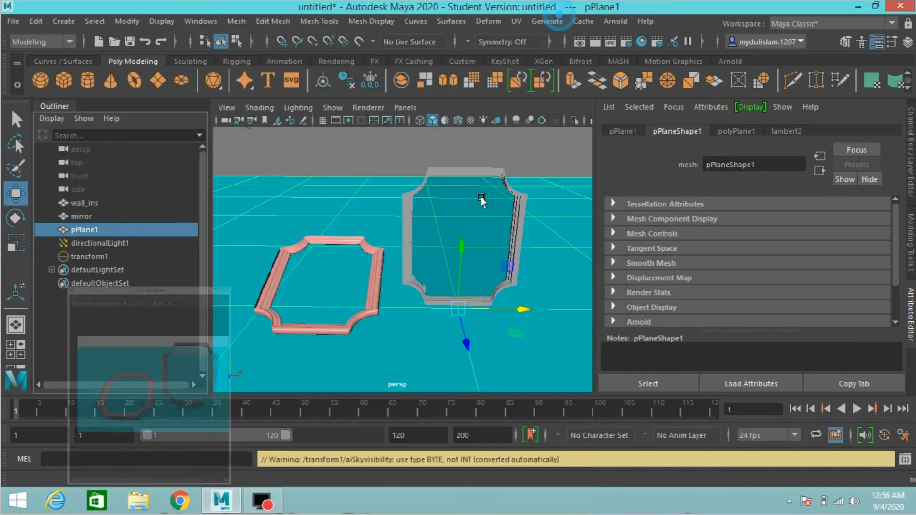
Examine the mirror pieces from a lower camera angle in the live render, repositioning and widening the render window.
{"action": "left_click_drag", "start_coordinate": [428, 261], "coordinate": [434, 258], "text": "alt"}
{"action": "left_click", "coordinate": [47, 476]}
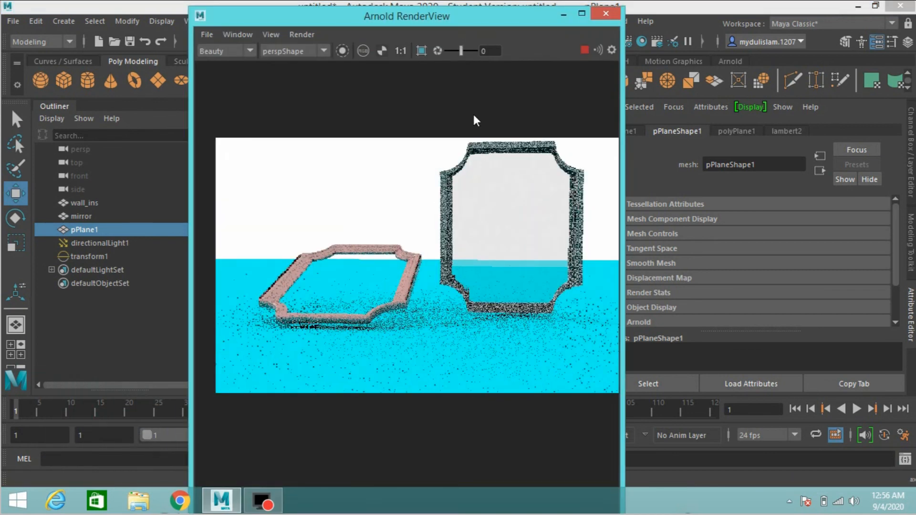
{"action": "left_click_drag", "start_coordinate": [504, 23], "coordinate": [367, 19]}
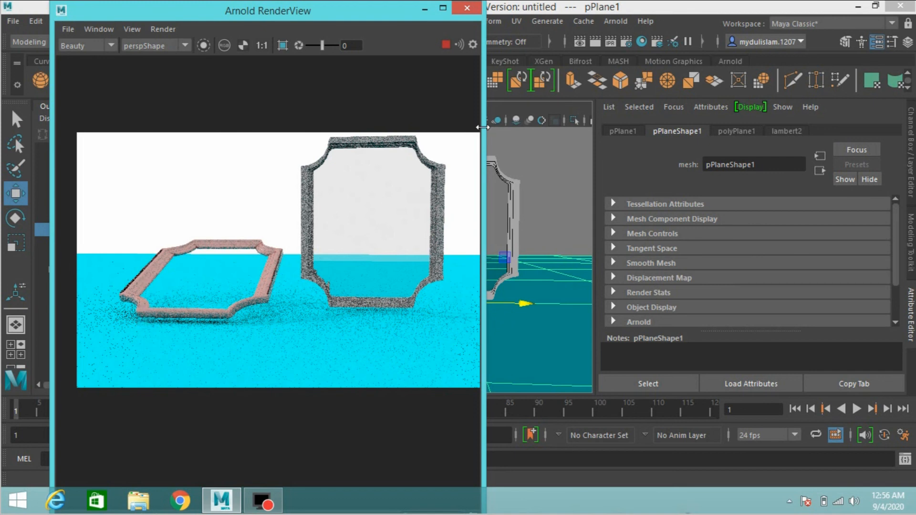
{"action": "left_click_drag", "start_coordinate": [483, 128], "coordinate": [506, 129]}
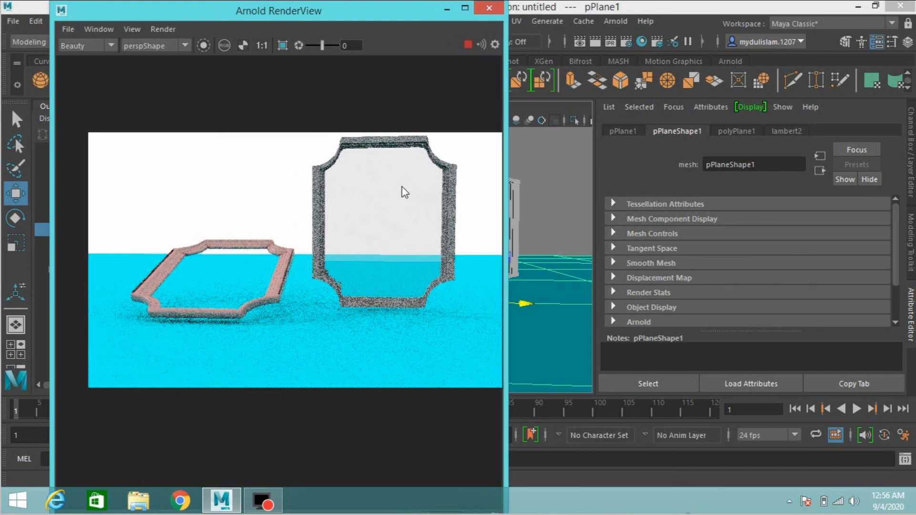
{"action": "left_click_drag", "start_coordinate": [383, 196], "coordinate": [366, 217]}
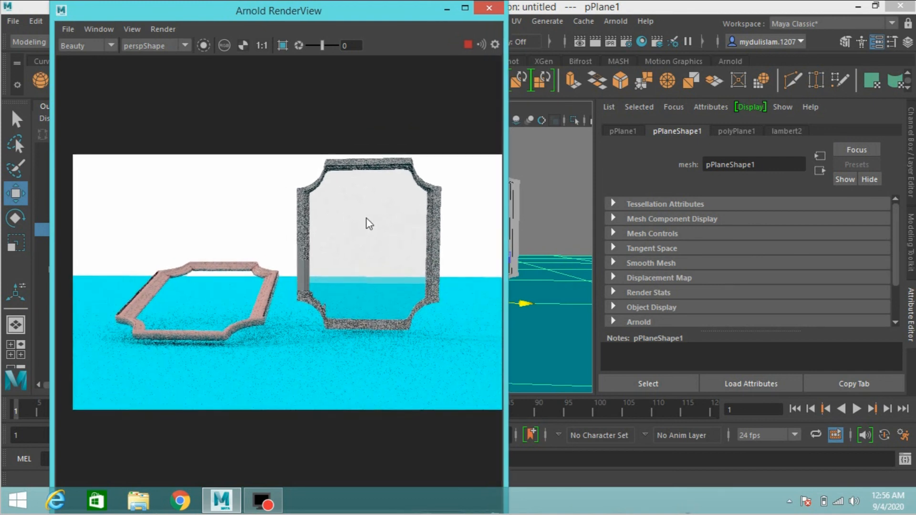